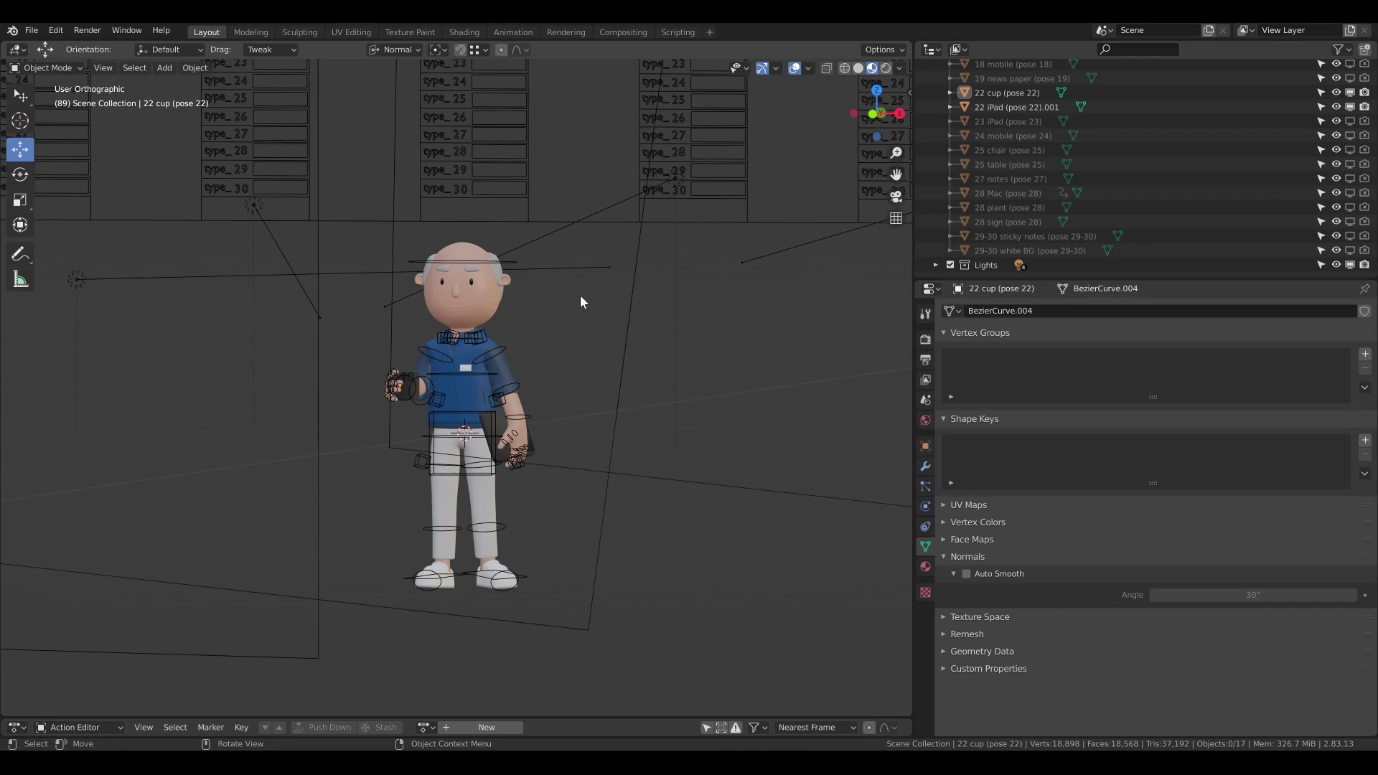
Start appending data from Female_March_2021.blend and open its Collection category.
middle_drag(583, 300, 483, 359)
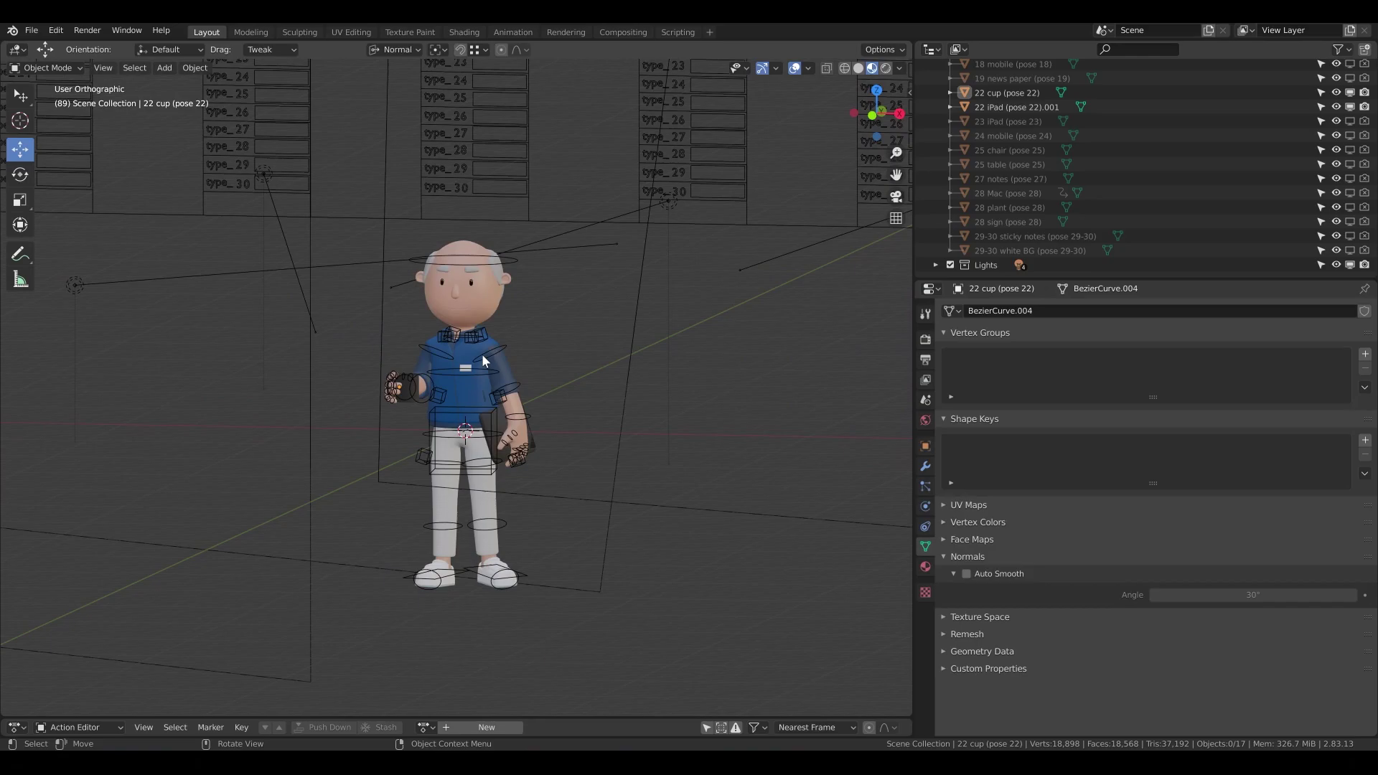
click(32, 31)
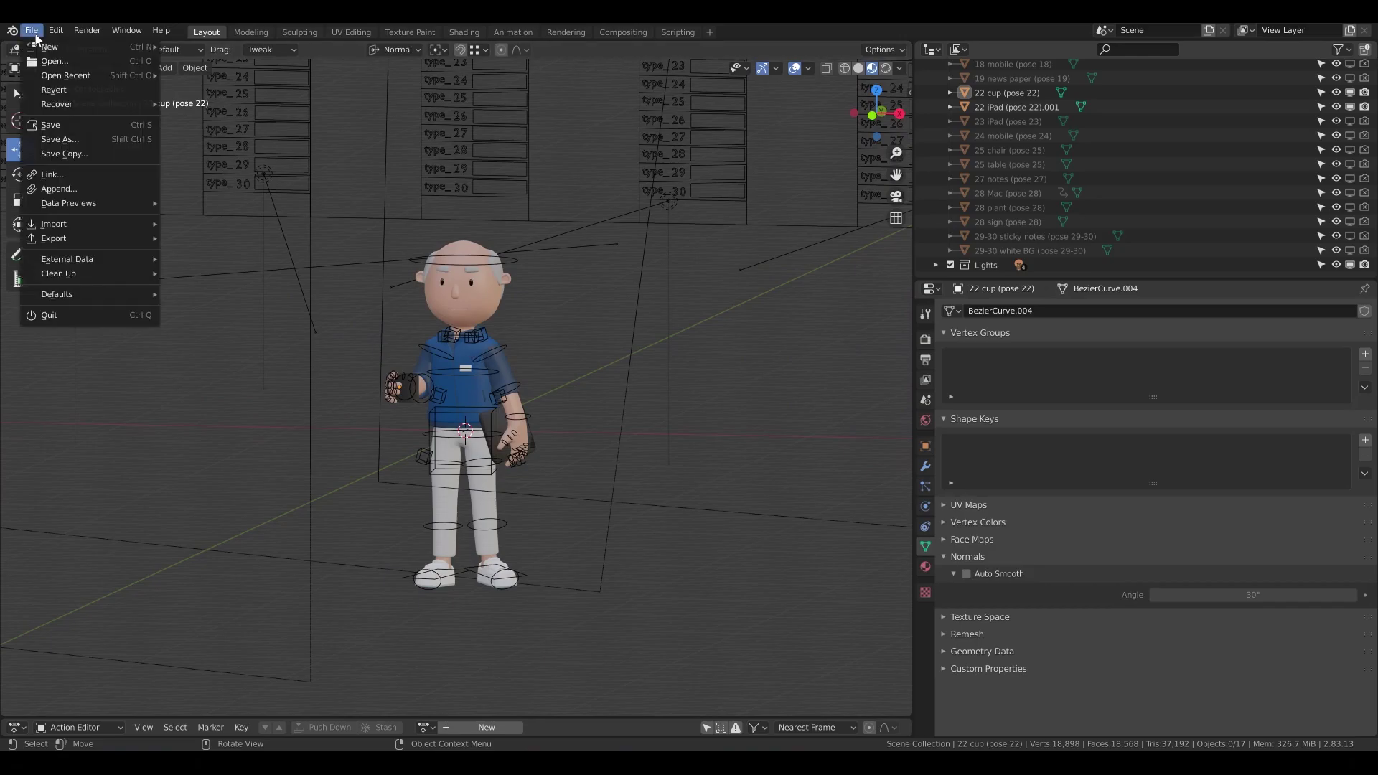
click(70, 188)
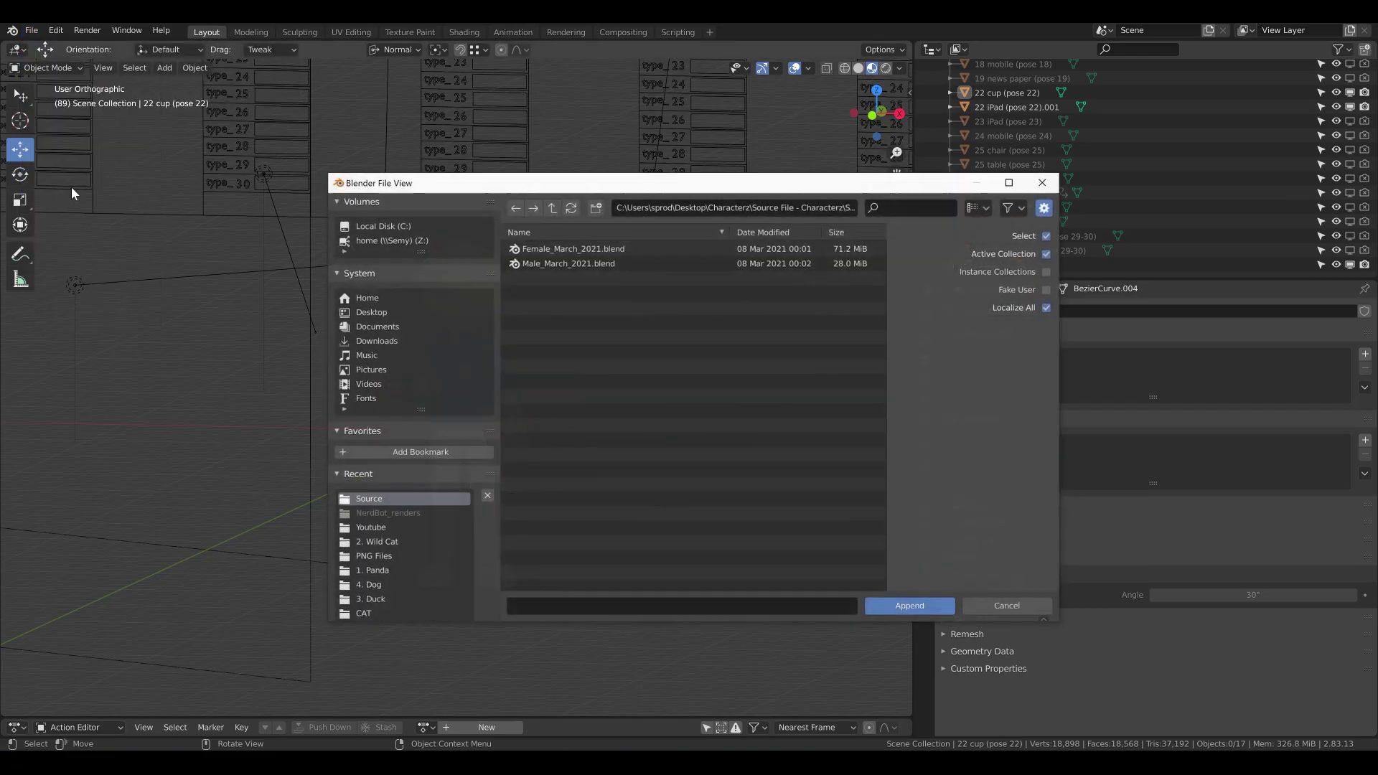
double_click(537, 248)
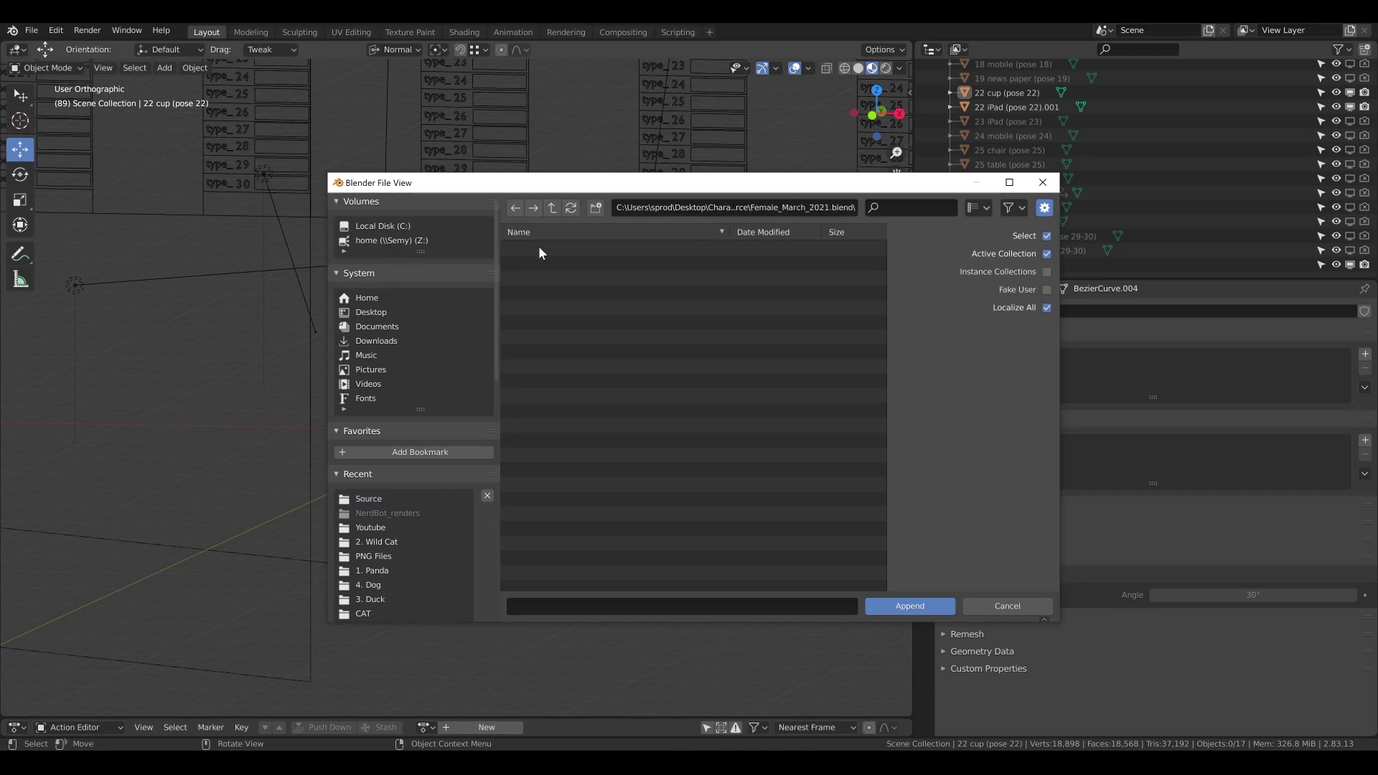
drag(553, 182, 474, 157)
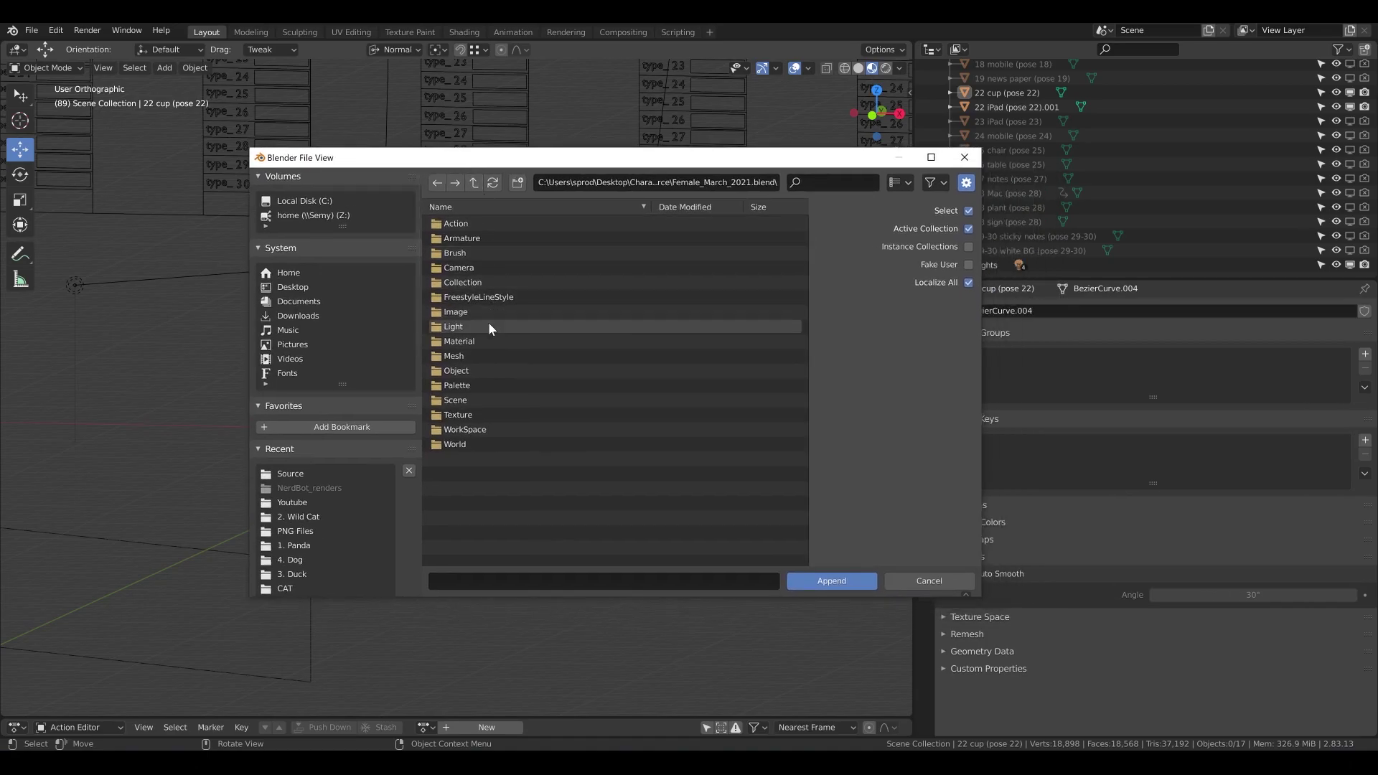
double_click(469, 283)
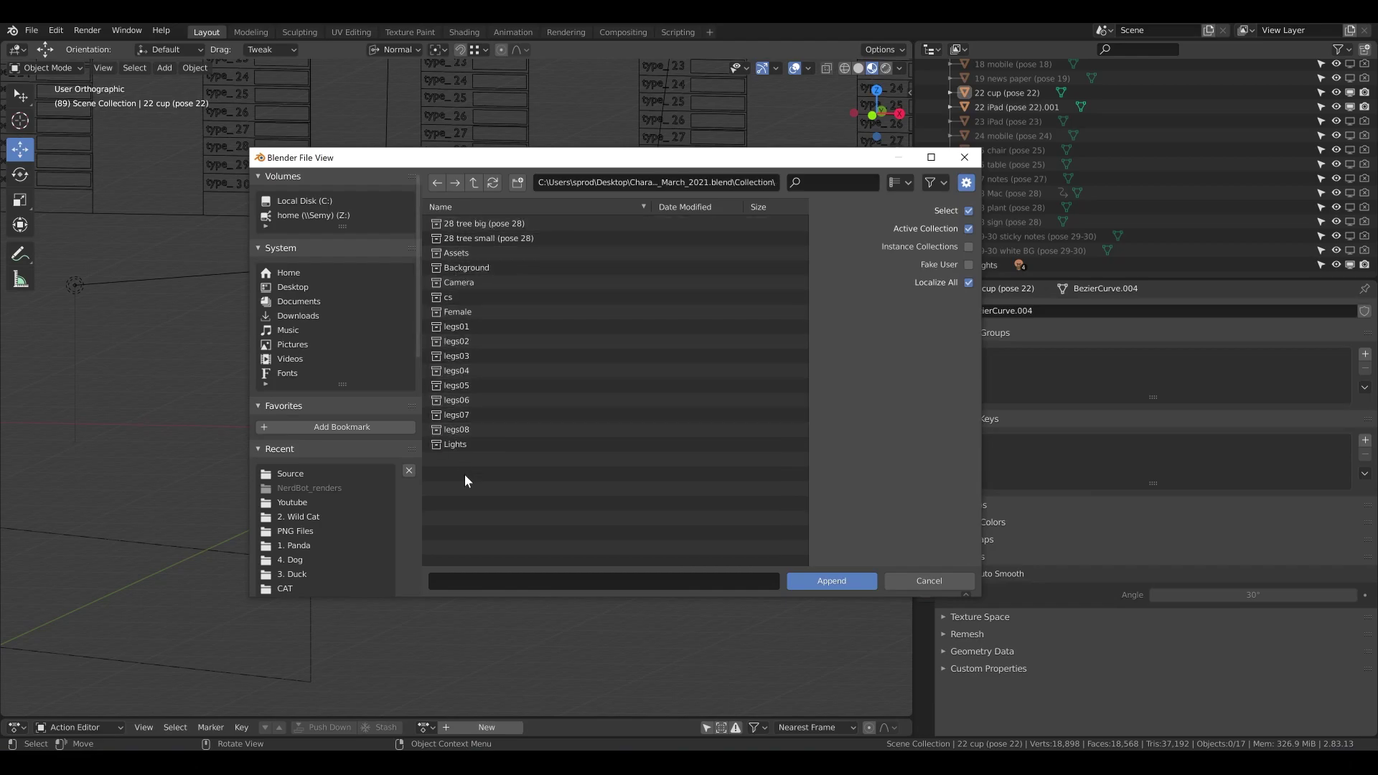
Append the 28 tree big (pose 28), 28 tree small (pose 28), Assets, Female and legs01 to legs08 collections.
click(475, 255)
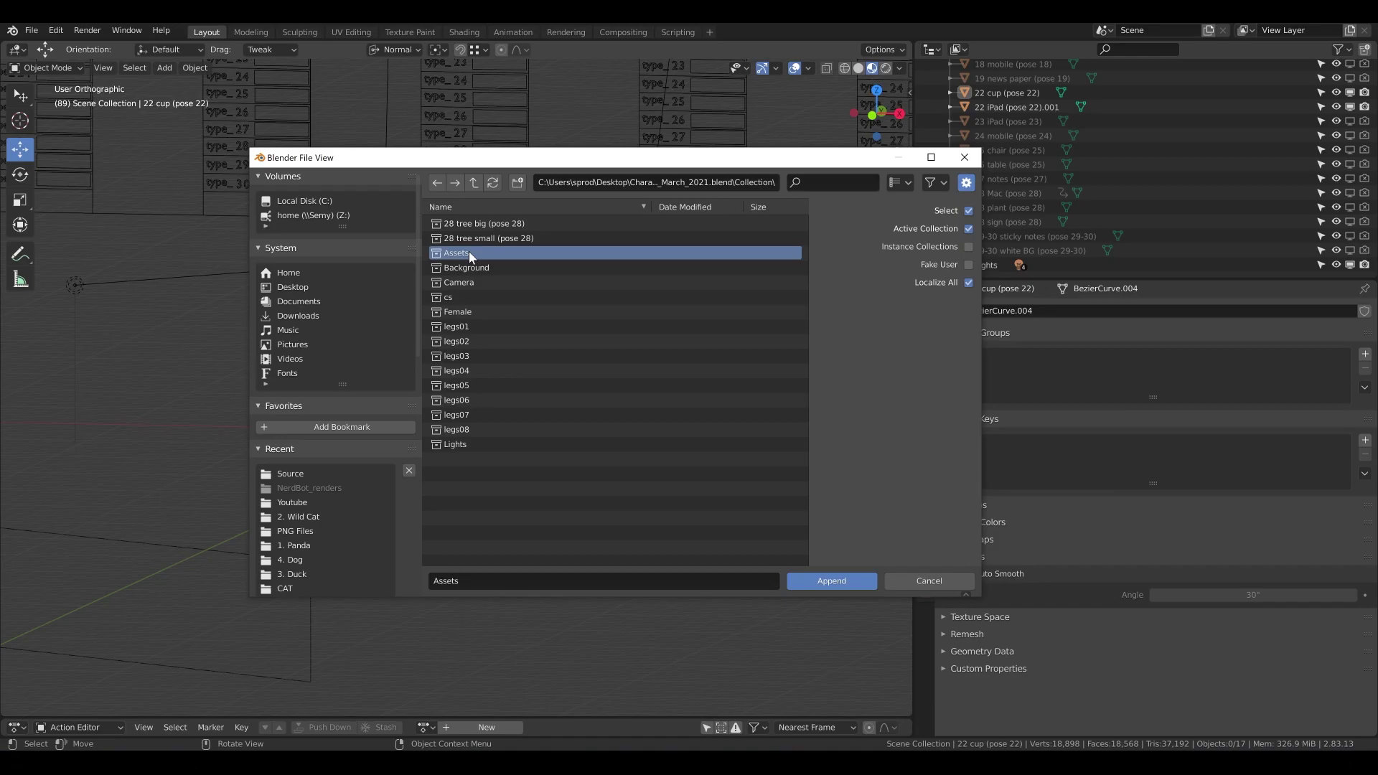
drag(471, 252, 472, 227)
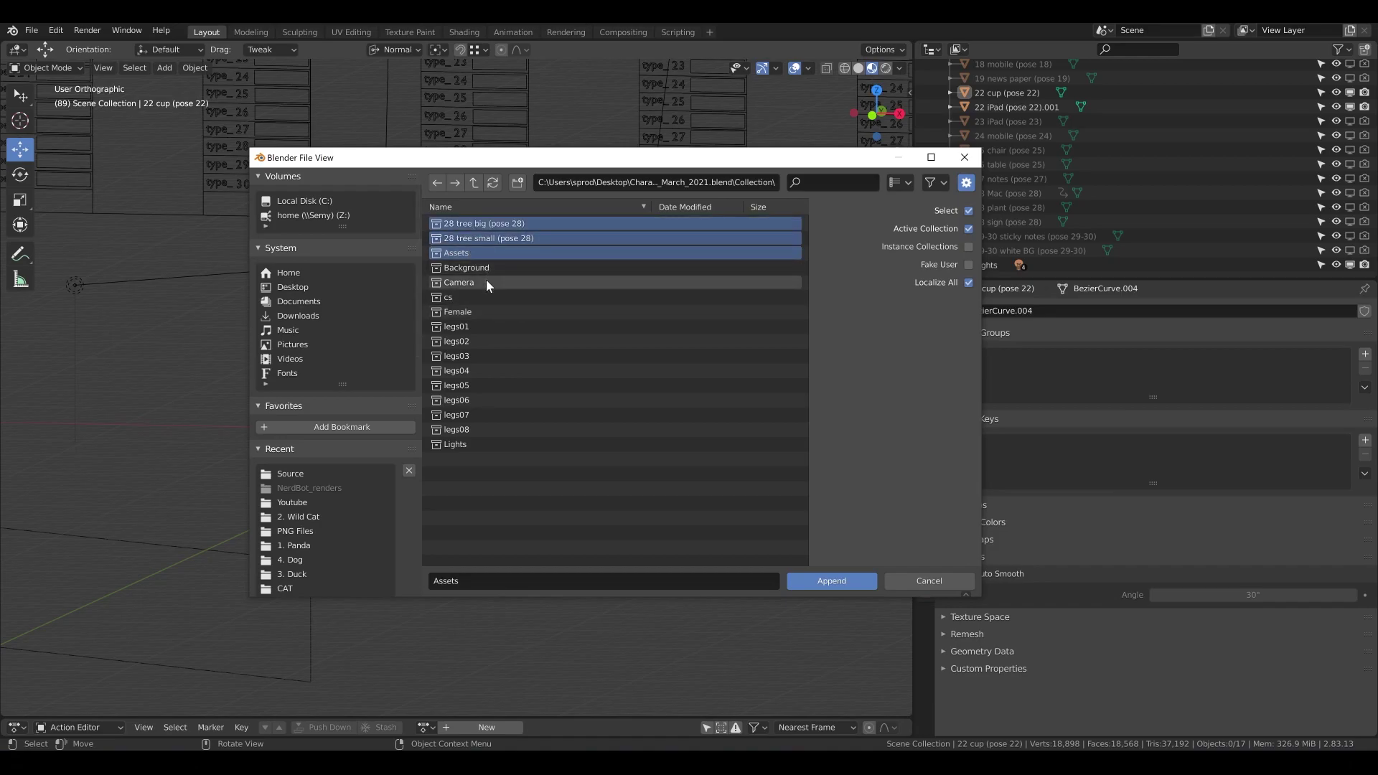
ctrl+click(472, 313)
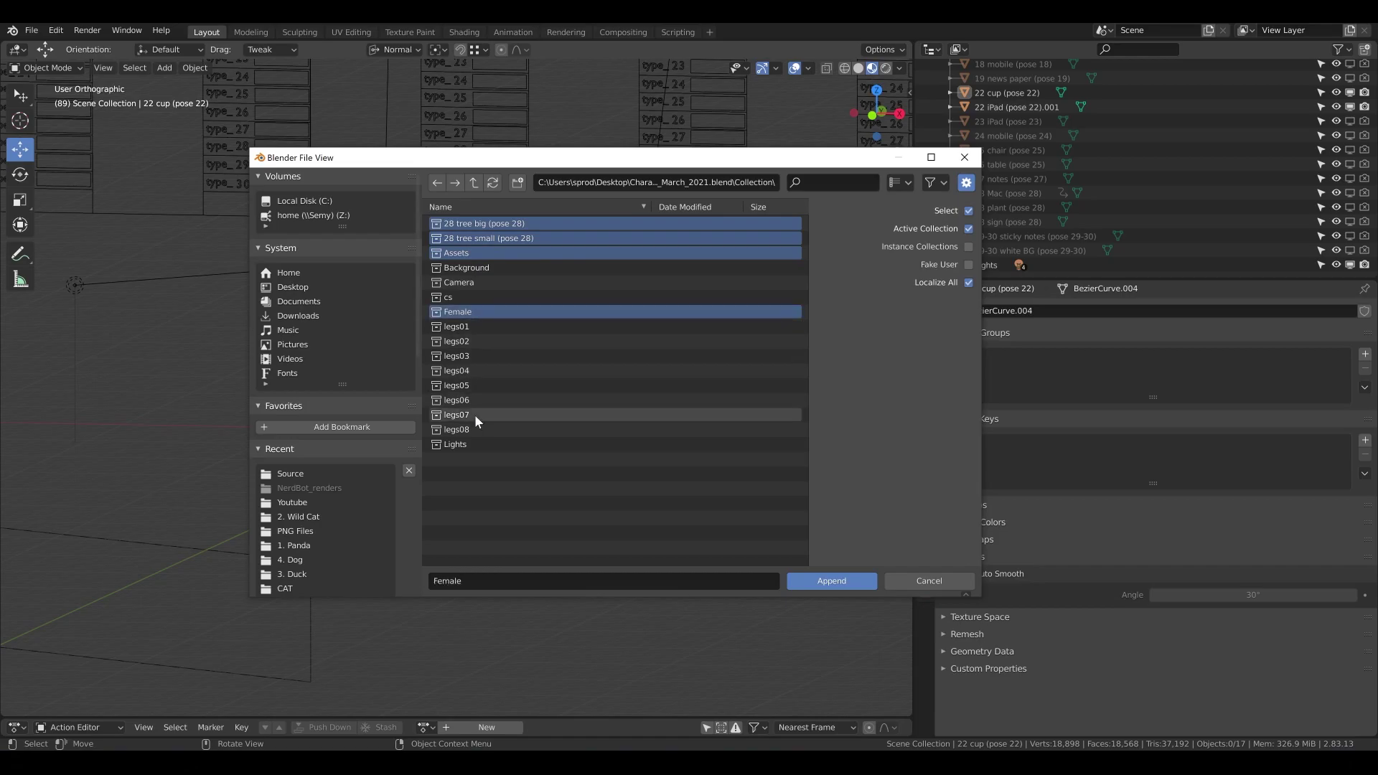
click(471, 429)
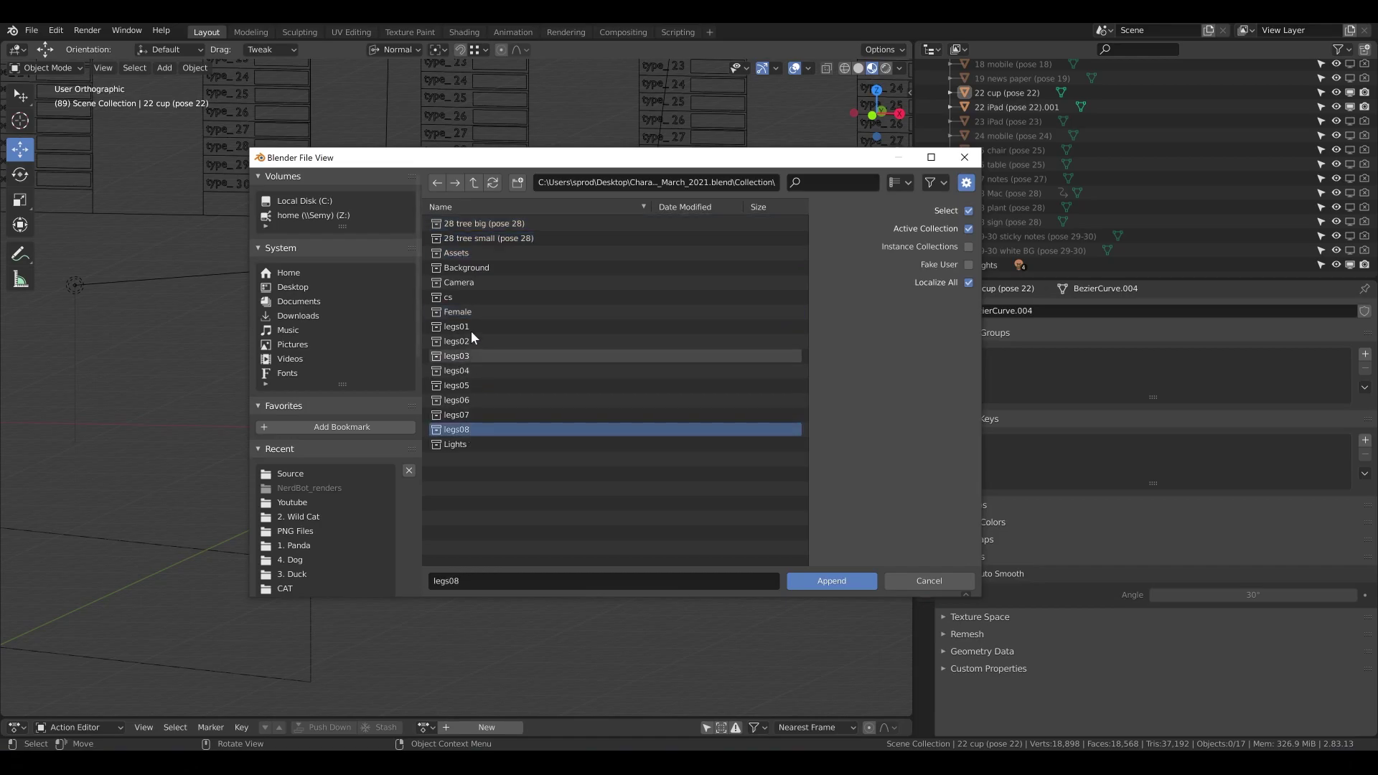
shift+click(472, 313)
ctrl+click(476, 237)
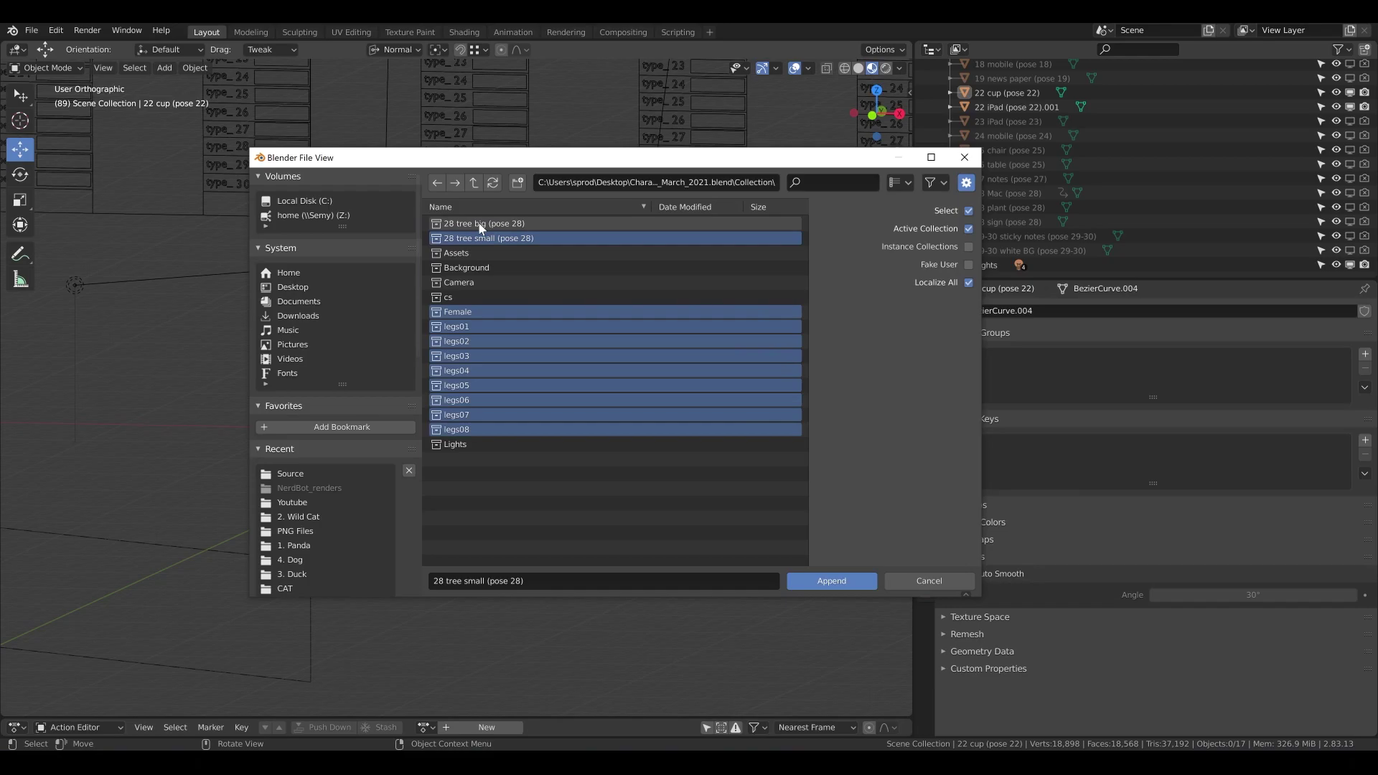
ctrl+click(476, 223)
ctrl+click(476, 252)
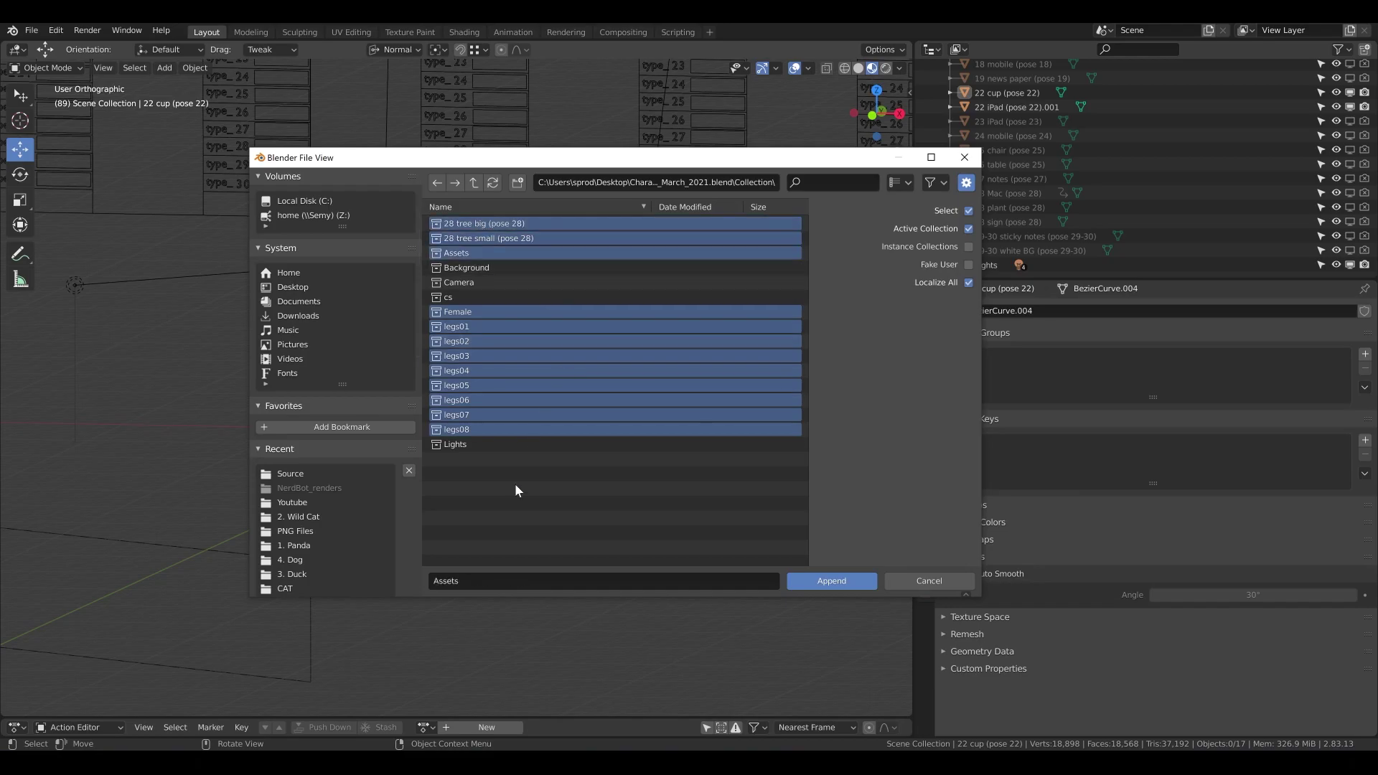
click(811, 579)
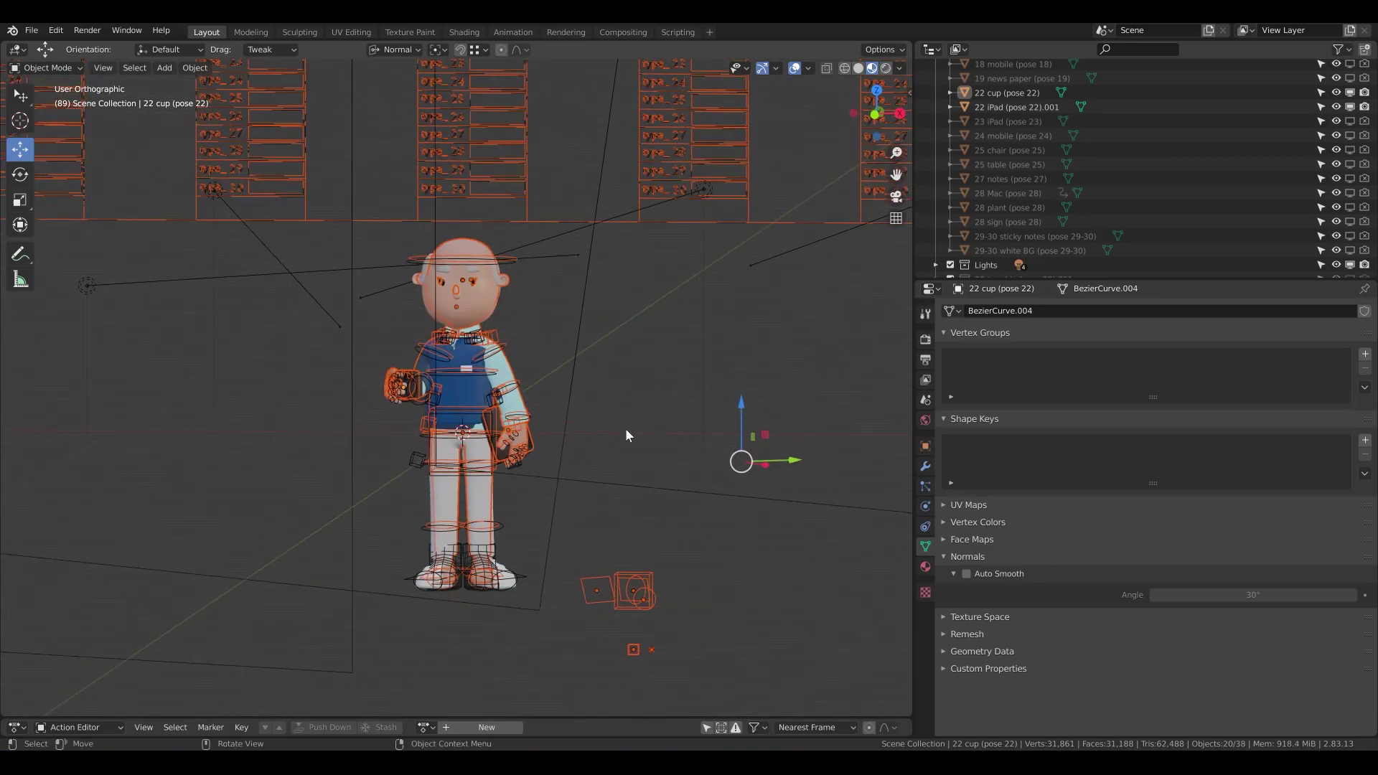
Move the appended female character with her props and control panel to the left, clear of the male character's panel, and deselect everything.
scroll(626, 428, down, 4)
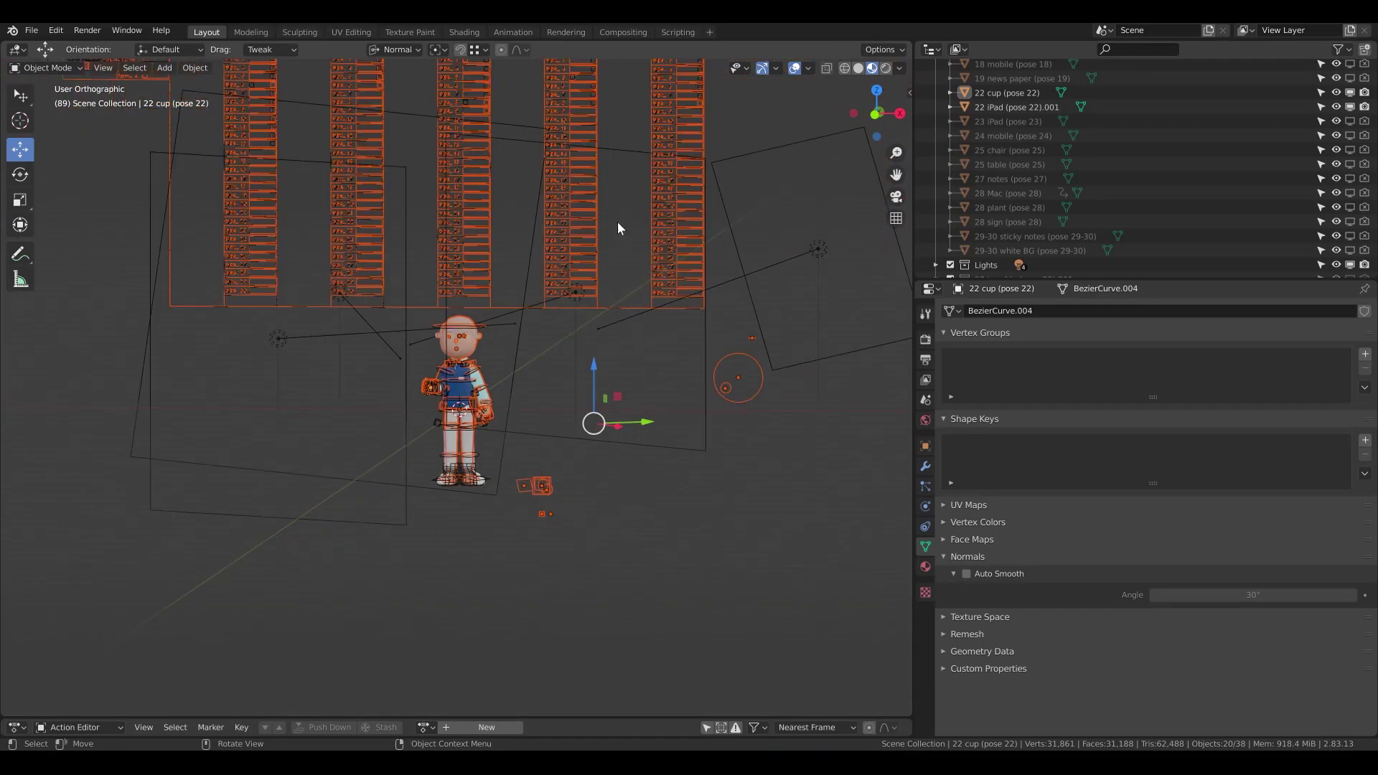
shift+middle_drag(344, 215, 407, 298)
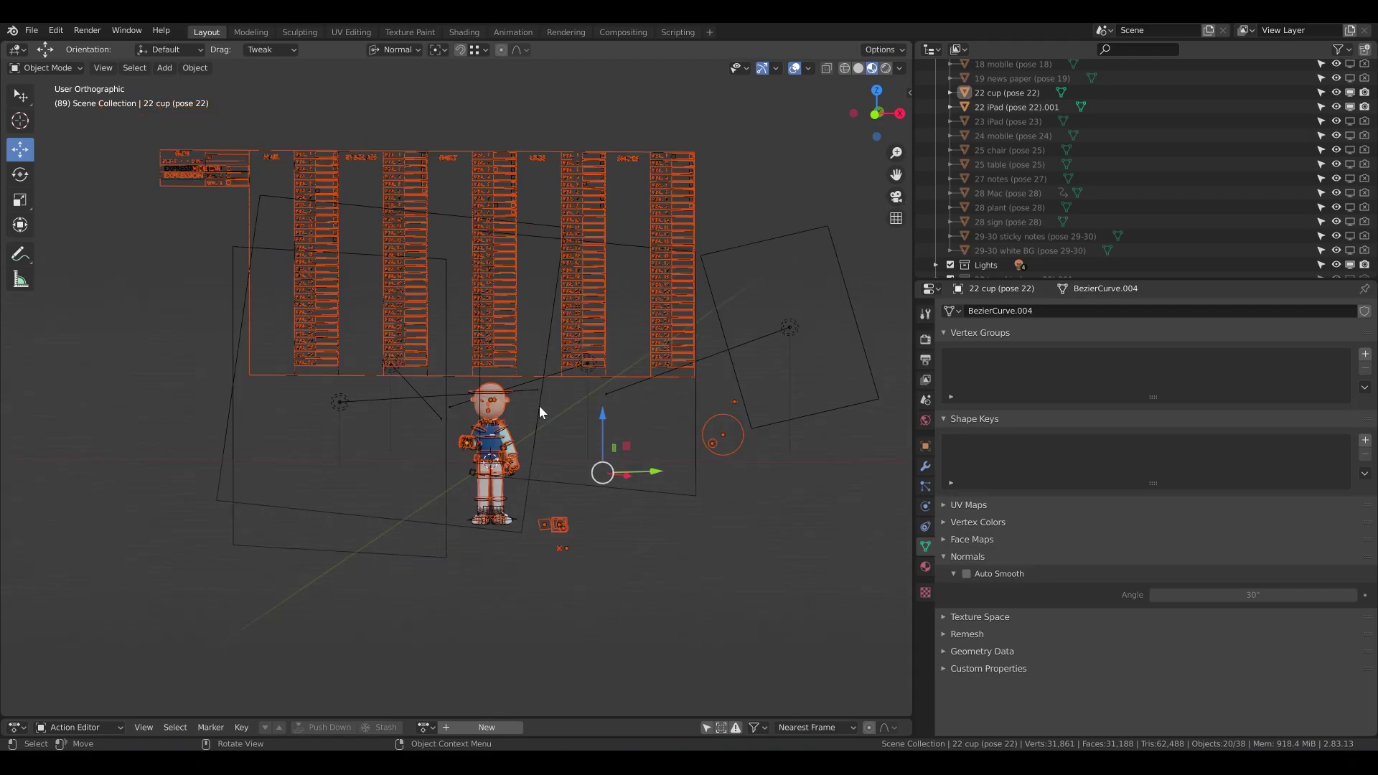
scroll(540, 406, down, 1)
shift+middle_drag(540, 406, 652, 368)
key(shift+d)
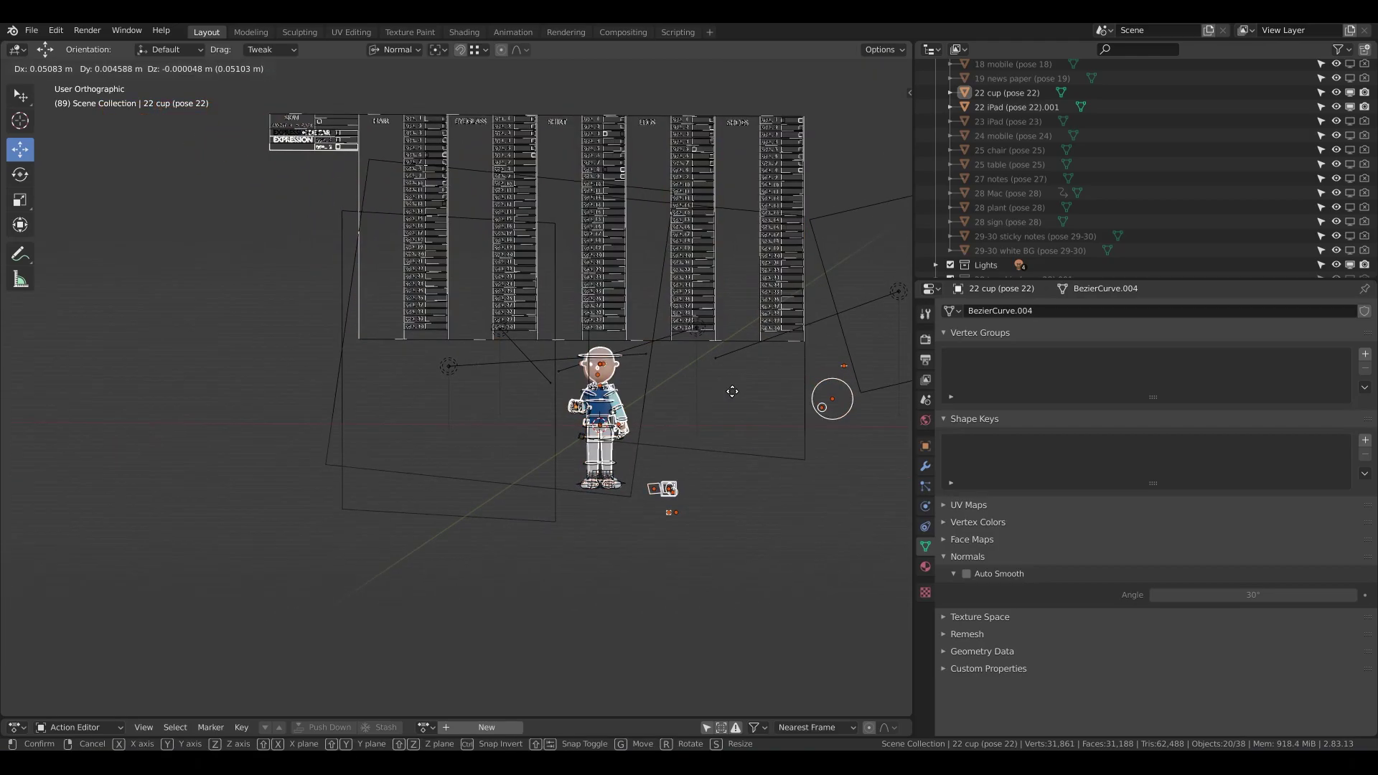
click(171, 401)
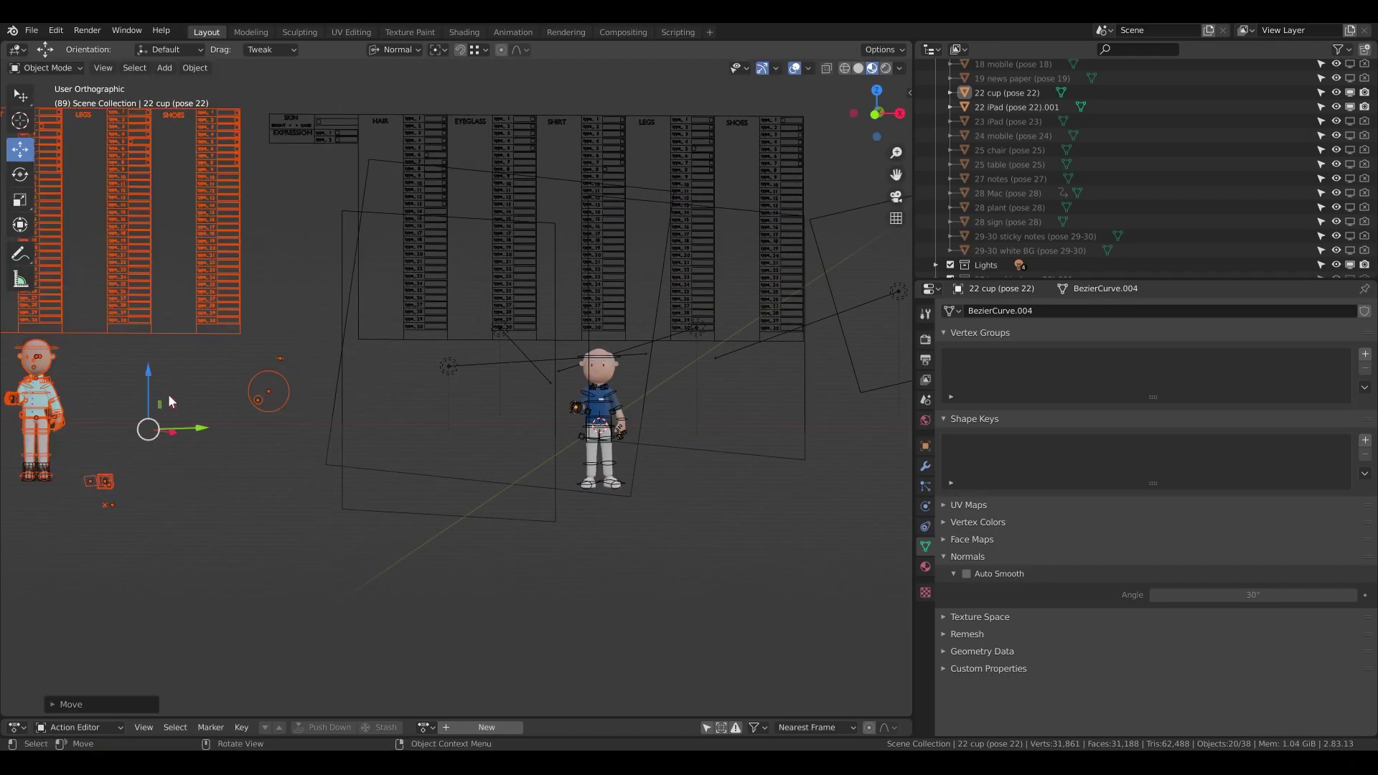
shift+middle_drag(268, 393, 536, 356)
key(g)
click(346, 386)
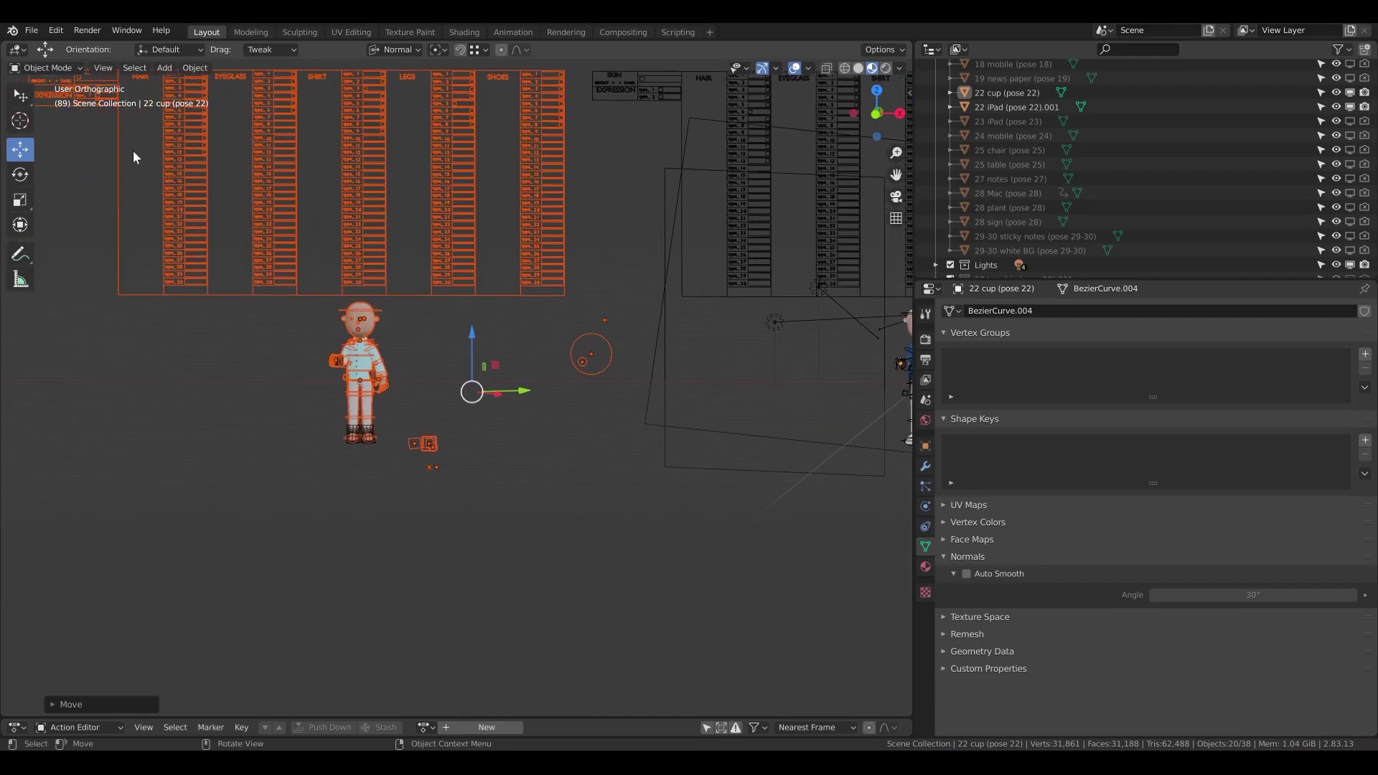
click(443, 347)
Select the female rig and switch it to Pose Mode.
scroll(205, 310, up, 1)
shift+middle_drag(273, 330, 369, 427)
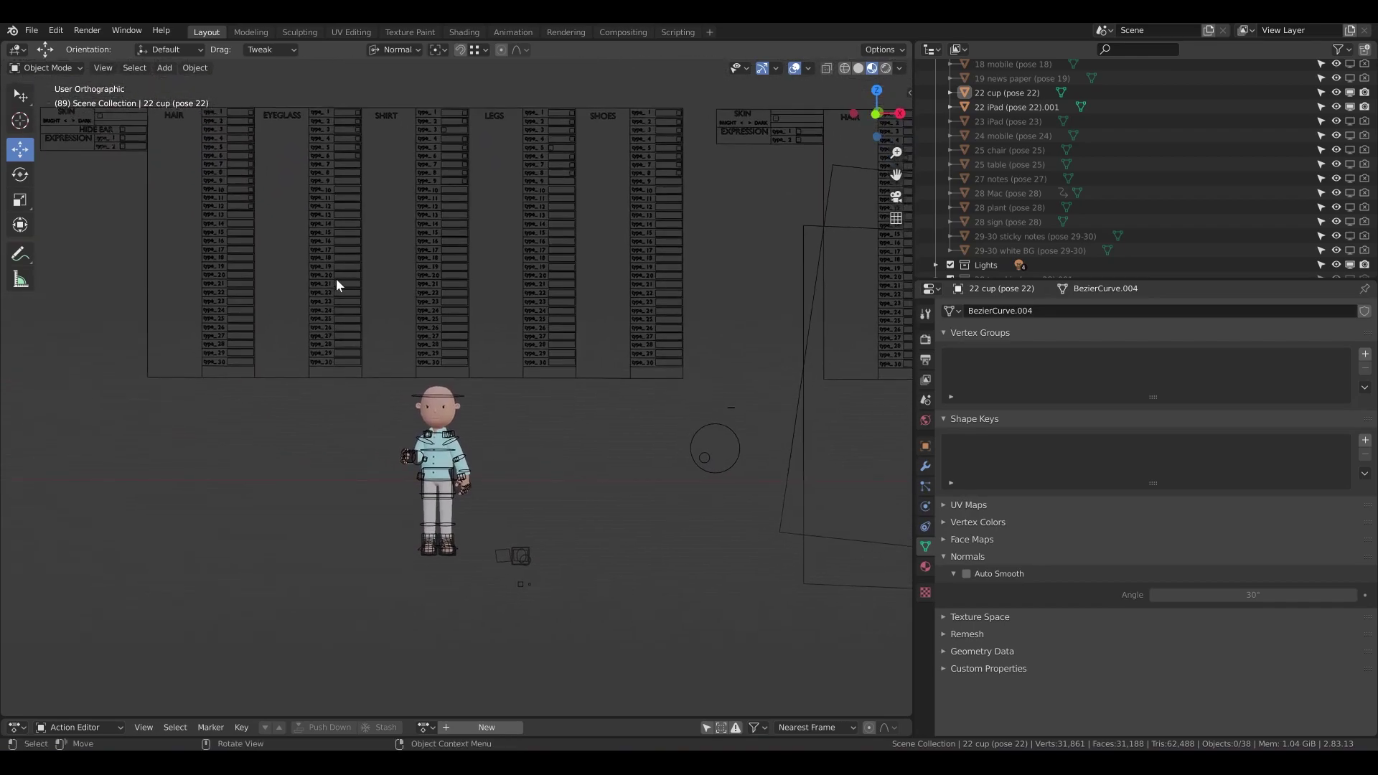
click(363, 324)
click(47, 66)
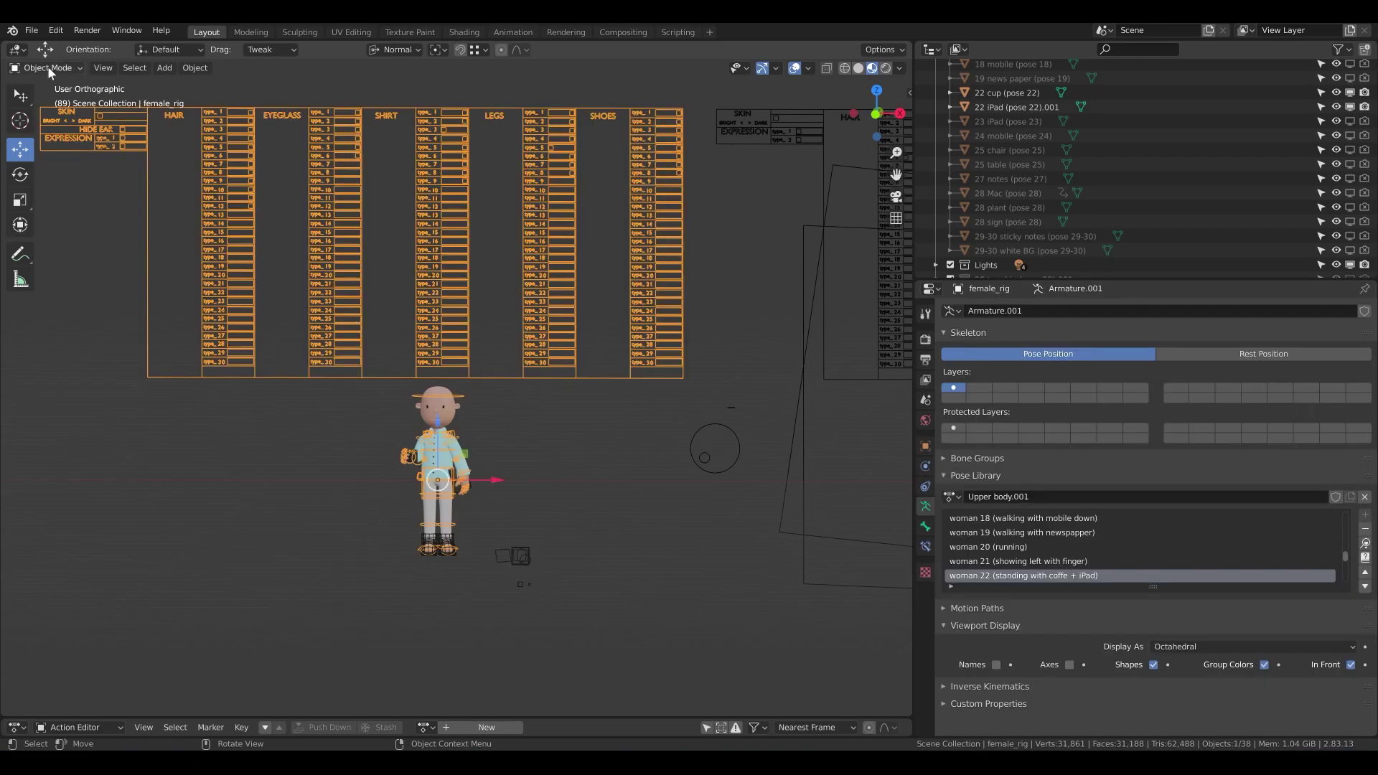
click(72, 117)
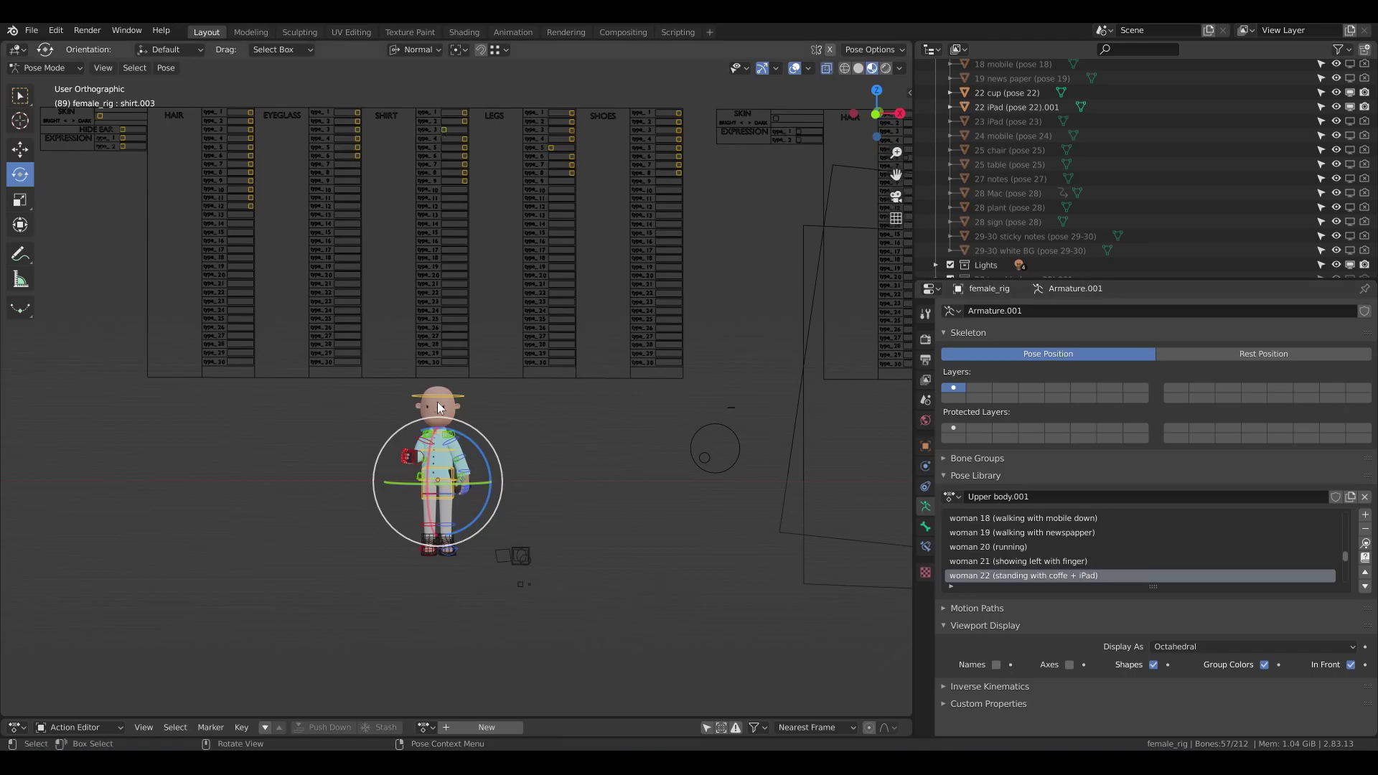
Try the "woman 8 (sitting with tablet)" pose from the pose library on the female rig and undo it.
scroll(1027, 541, up, 10)
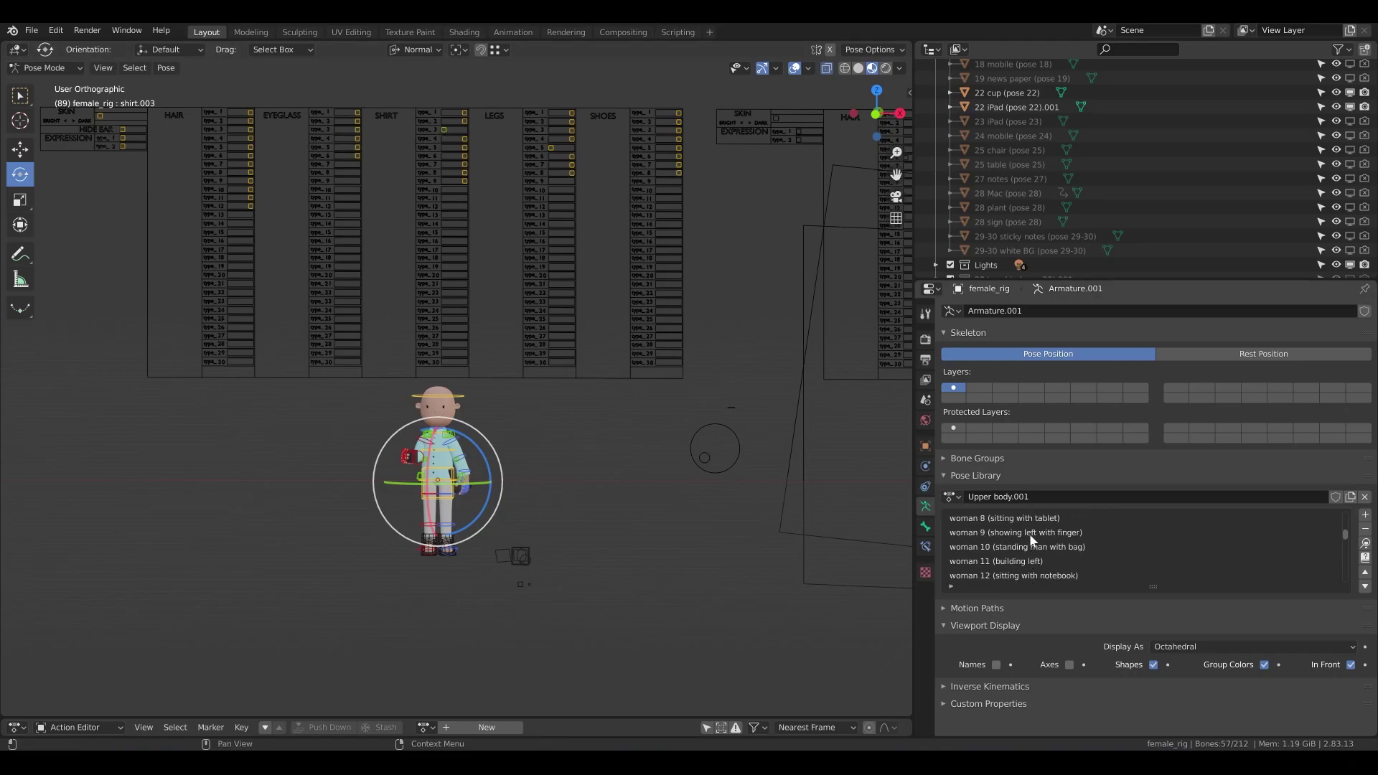
click(1366, 544)
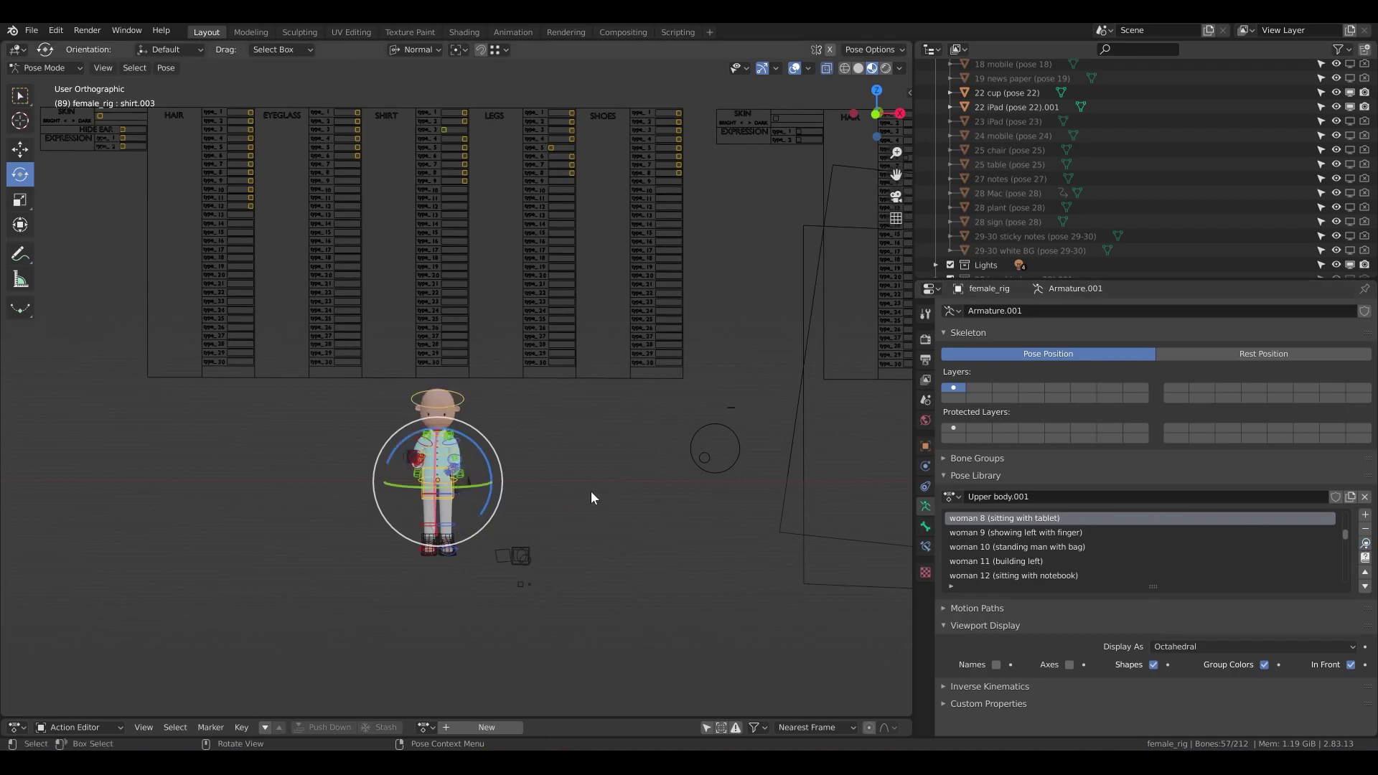
click(57, 30)
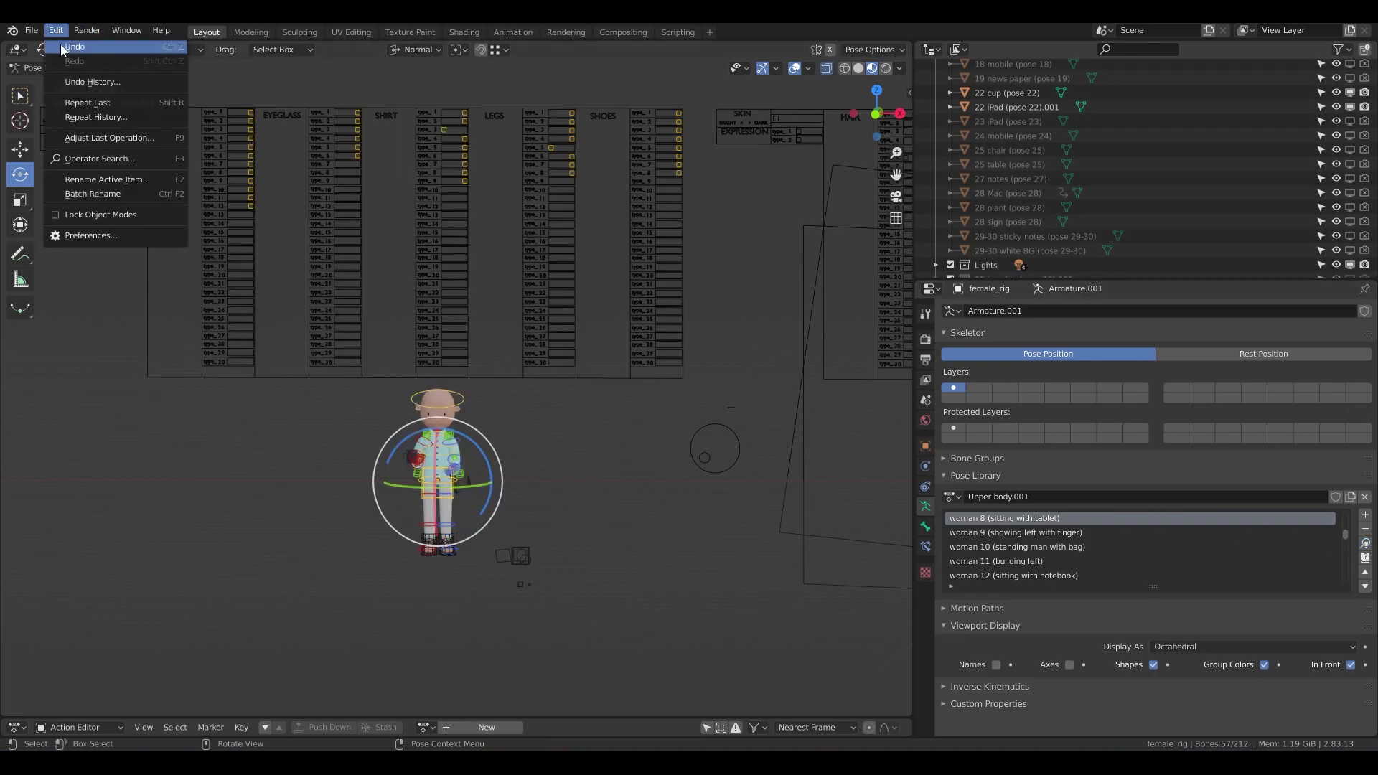
key(ctrl+z)
Try eyeglass type_3 on the female character, and replace it with eyeglass type_4.
click(354, 139)
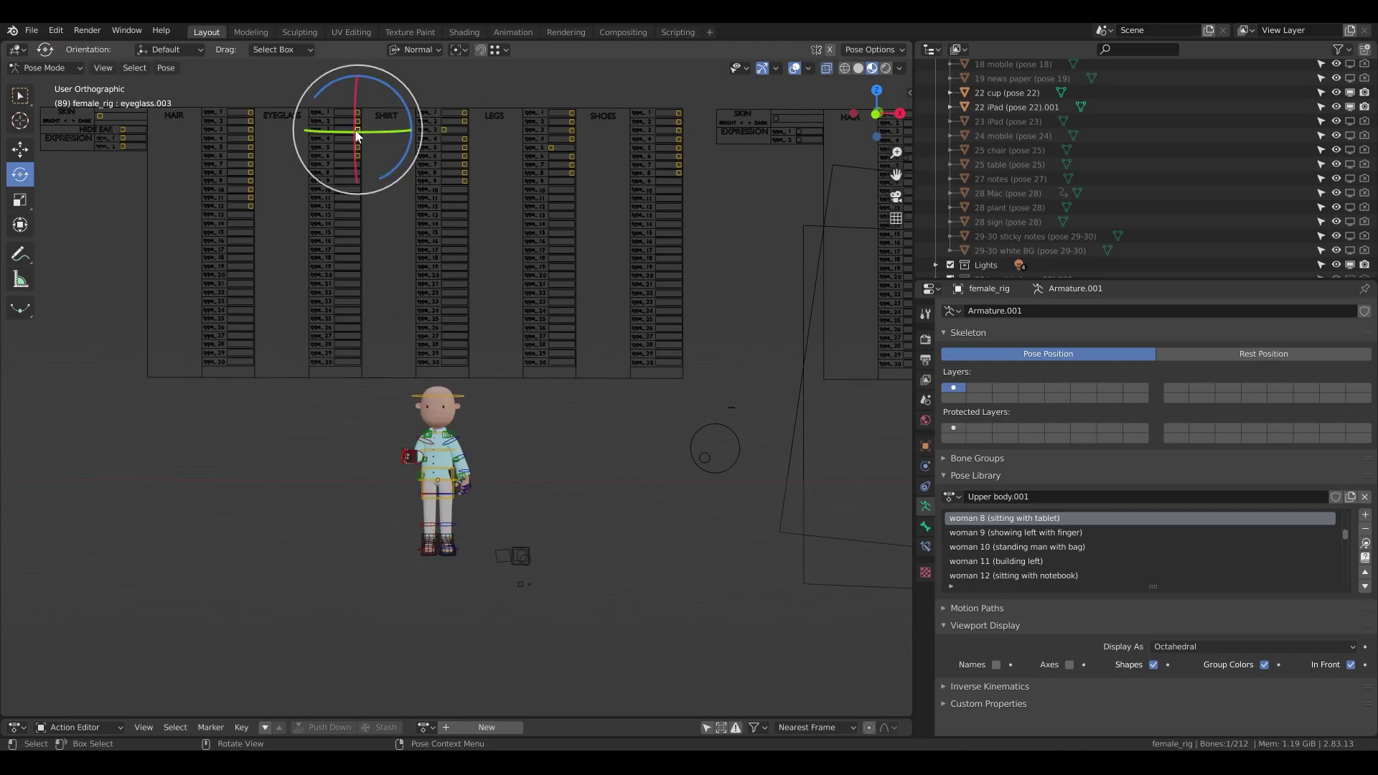
drag(354, 131, 377, 148)
click(353, 137)
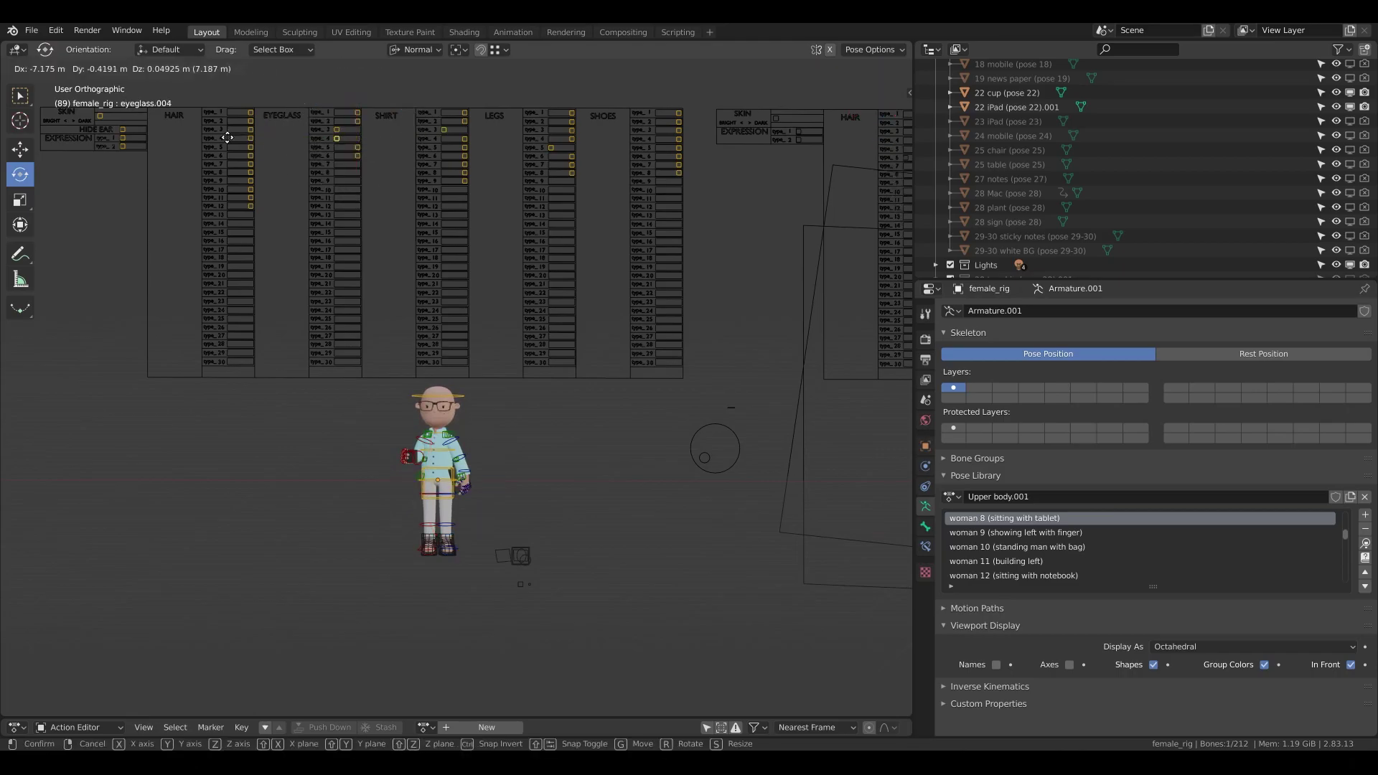
click(337, 130)
drag(338, 129, 448, 135)
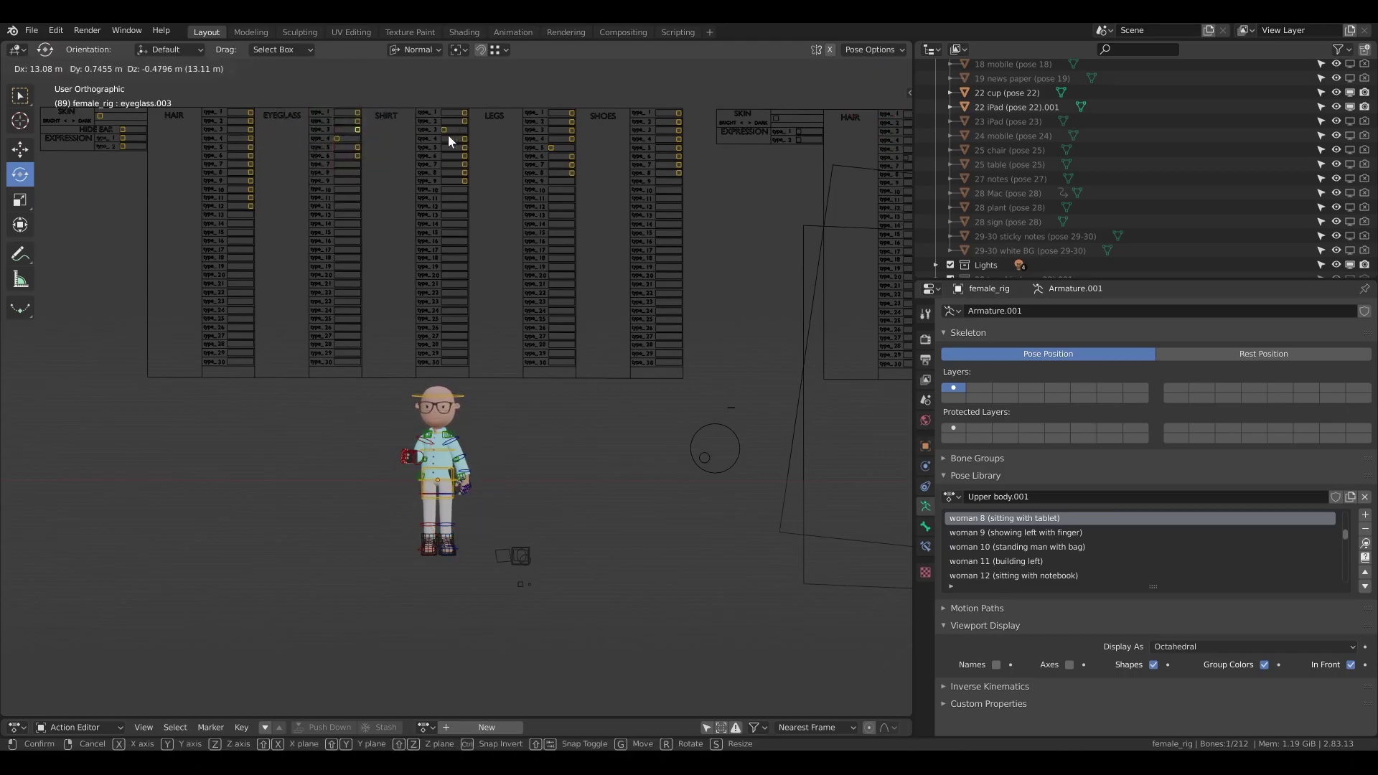
Switch on hair type_7 and hair type_8 in the female character's hair controls.
click(250, 165)
drag(250, 164, 139, 167)
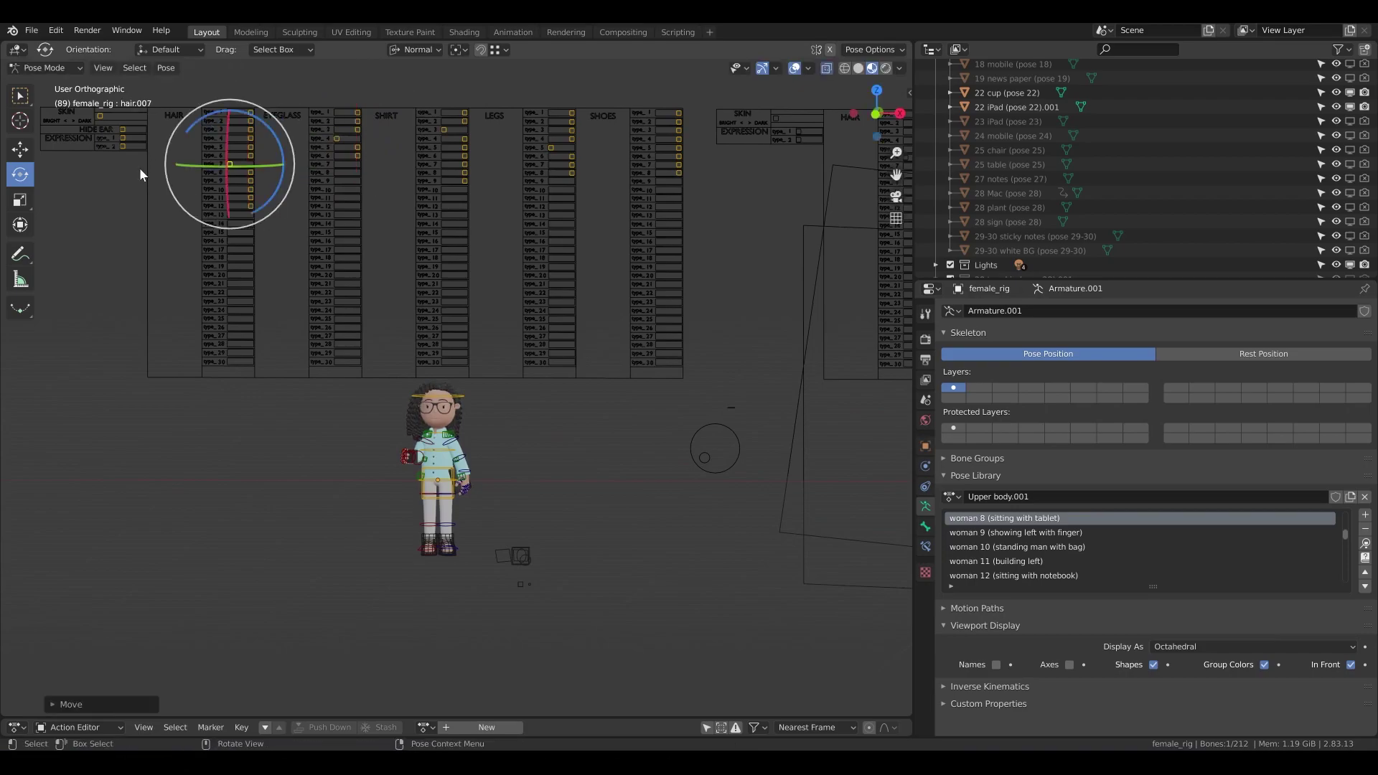
click(258, 176)
drag(248, 173, 123, 188)
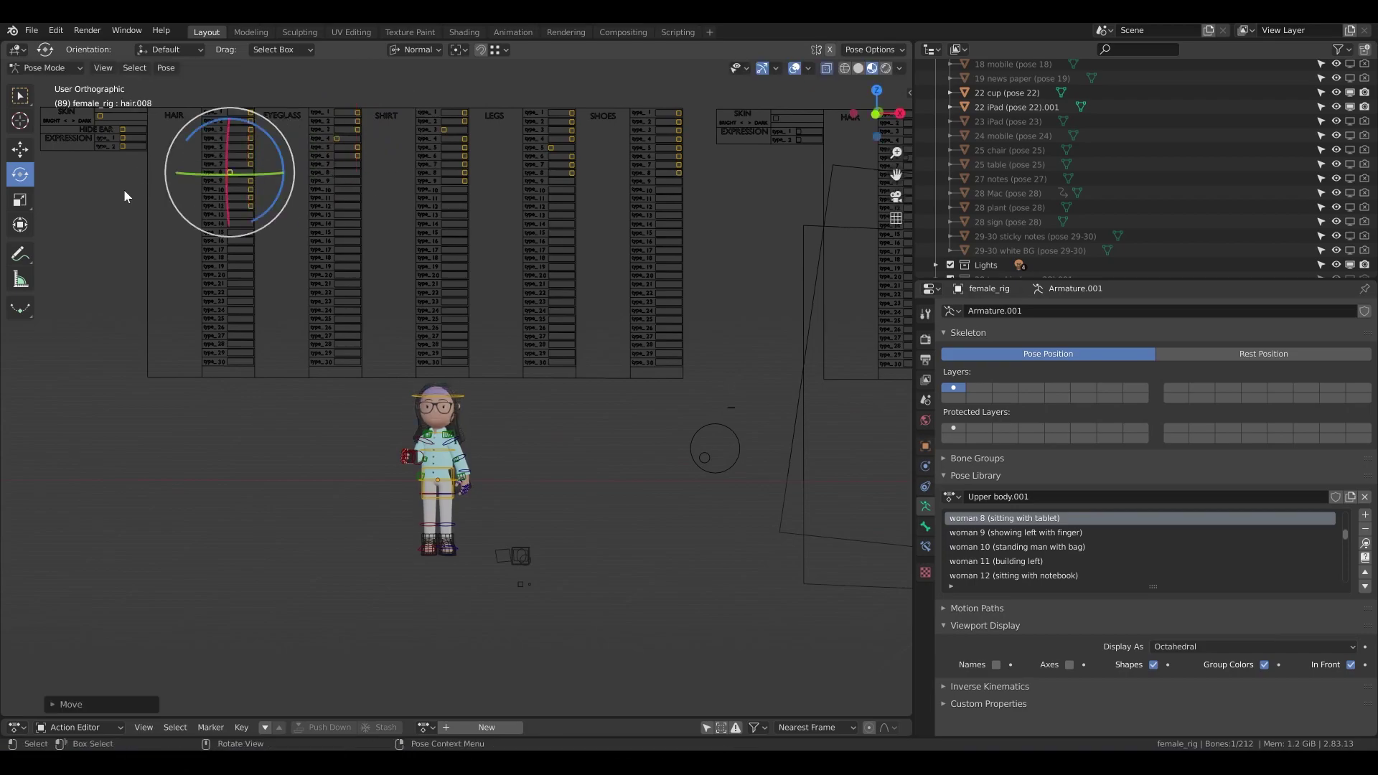
Move the female rig's SKIN slider to the dark end.
click(101, 115)
key(g)
click(241, 115)
Switch on shoes type_5 for the female character and return to Object Mode.
shift+middle_drag(692, 298, 644, 318)
click(626, 166)
drag(627, 167, 501, 187)
shift+middle_drag(423, 495, 447, 421)
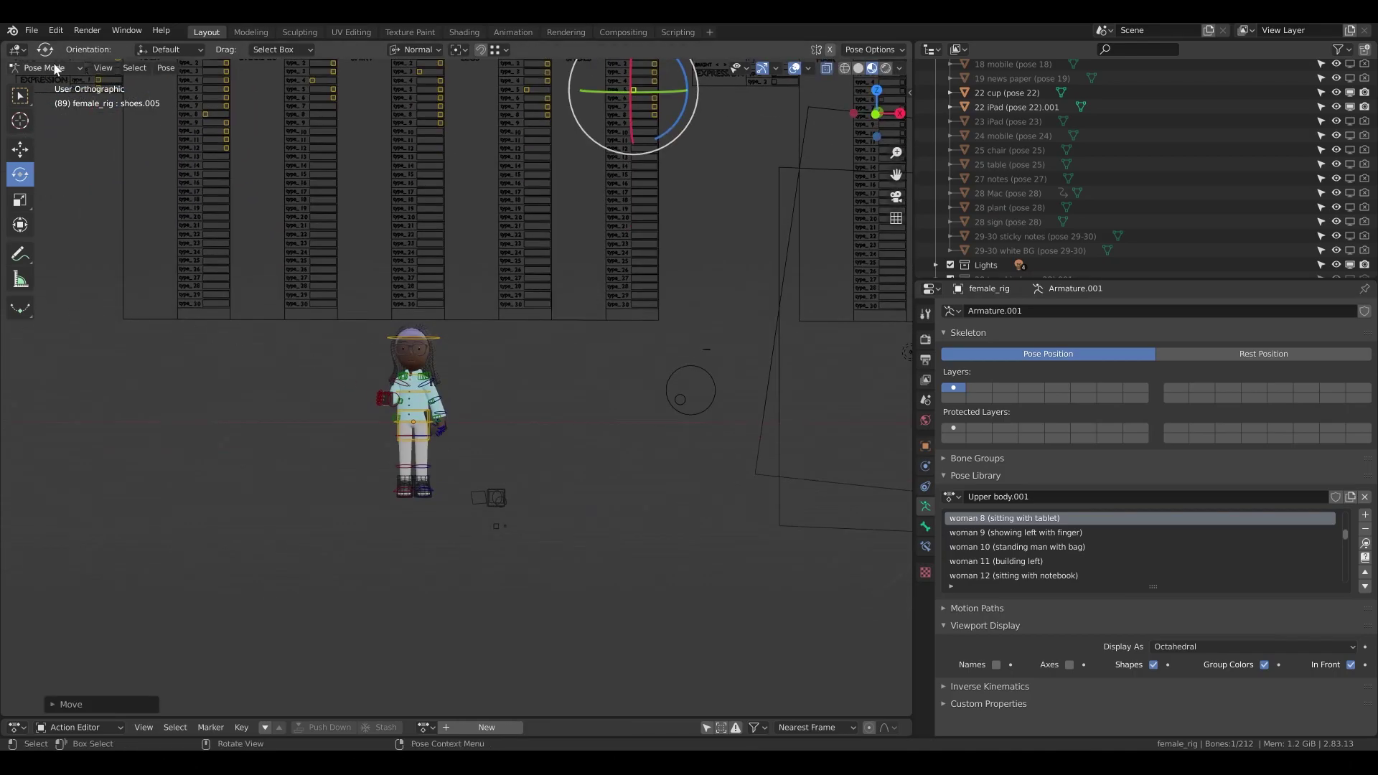
click(44, 67)
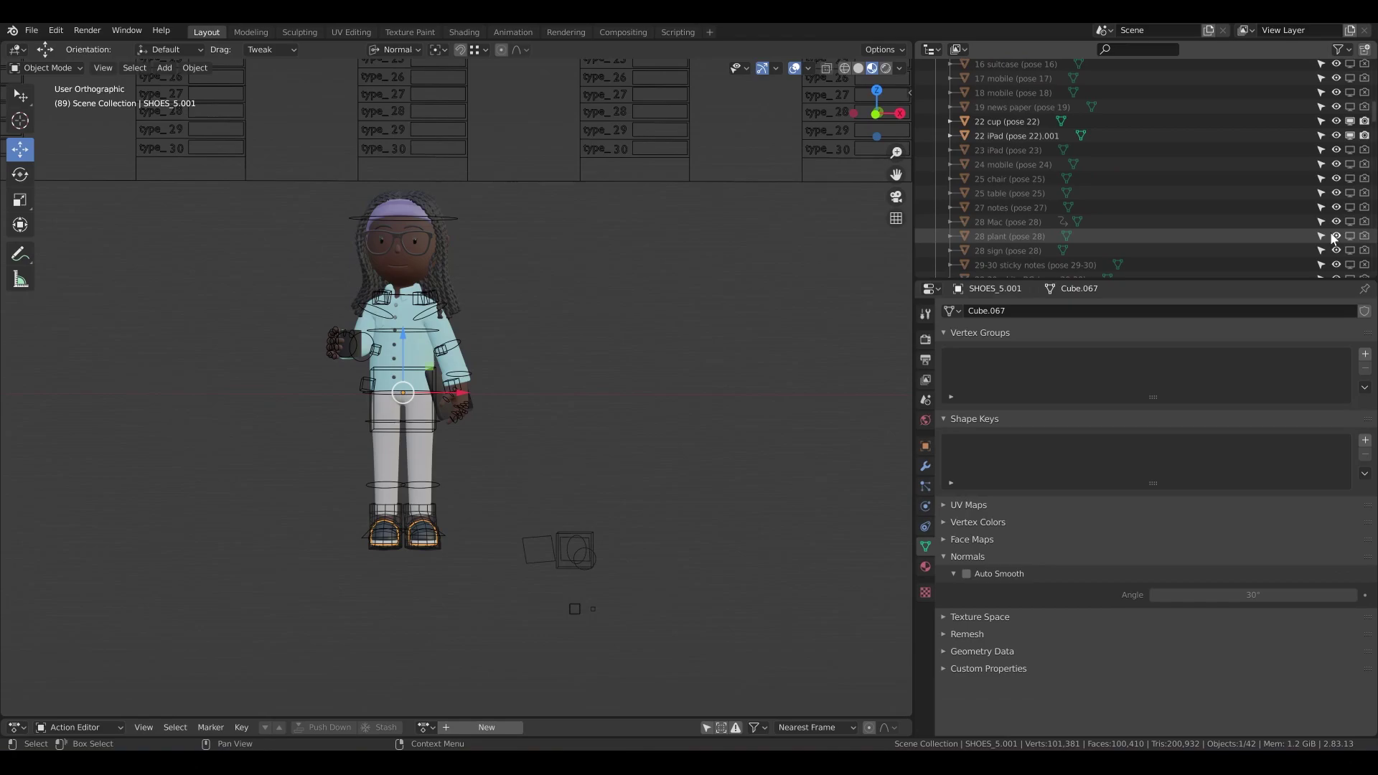
Collapse the Assets, 28 tree big.001, 28 tree small.001 and Assets.001 collections in the outliner, and select Assets.001.
scroll(1332, 236, up, 7)
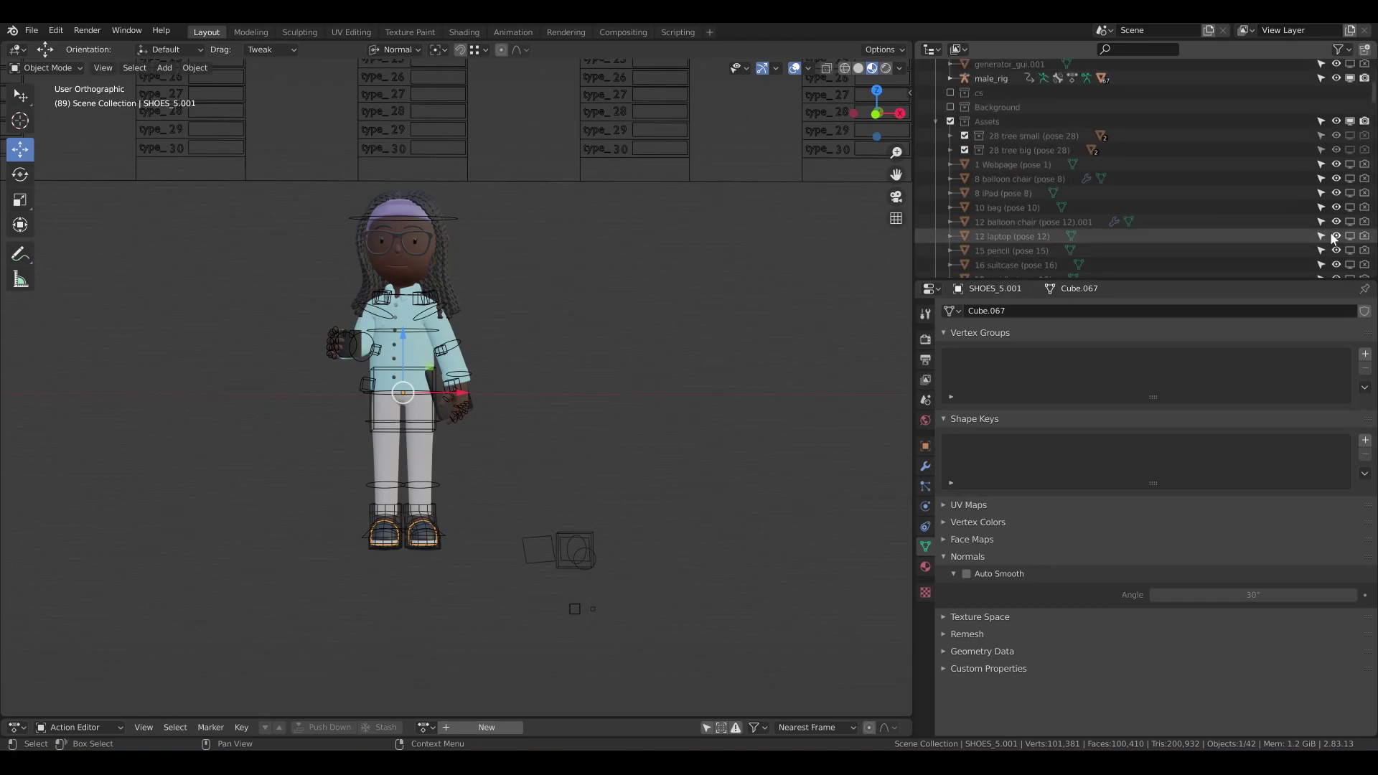
click(935, 121)
click(935, 150)
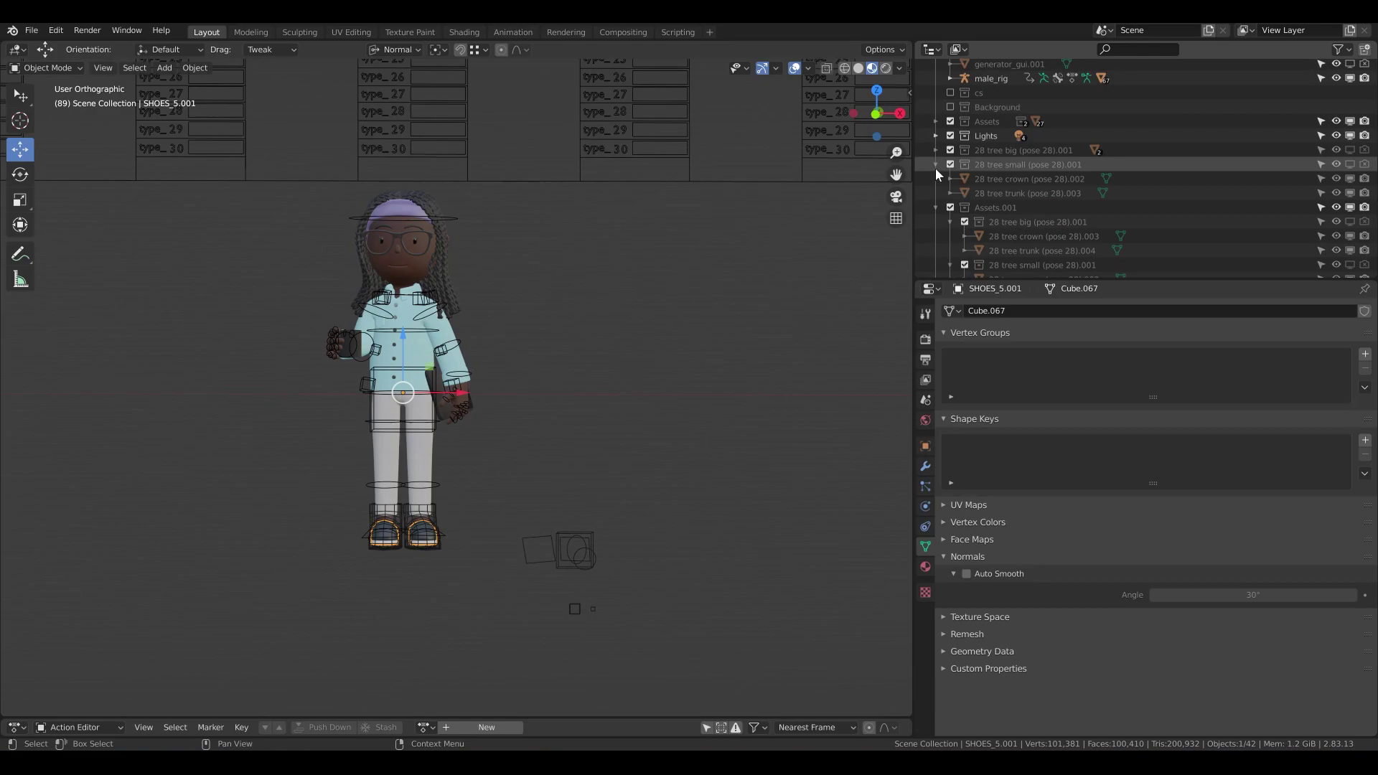
click(935, 164)
click(935, 179)
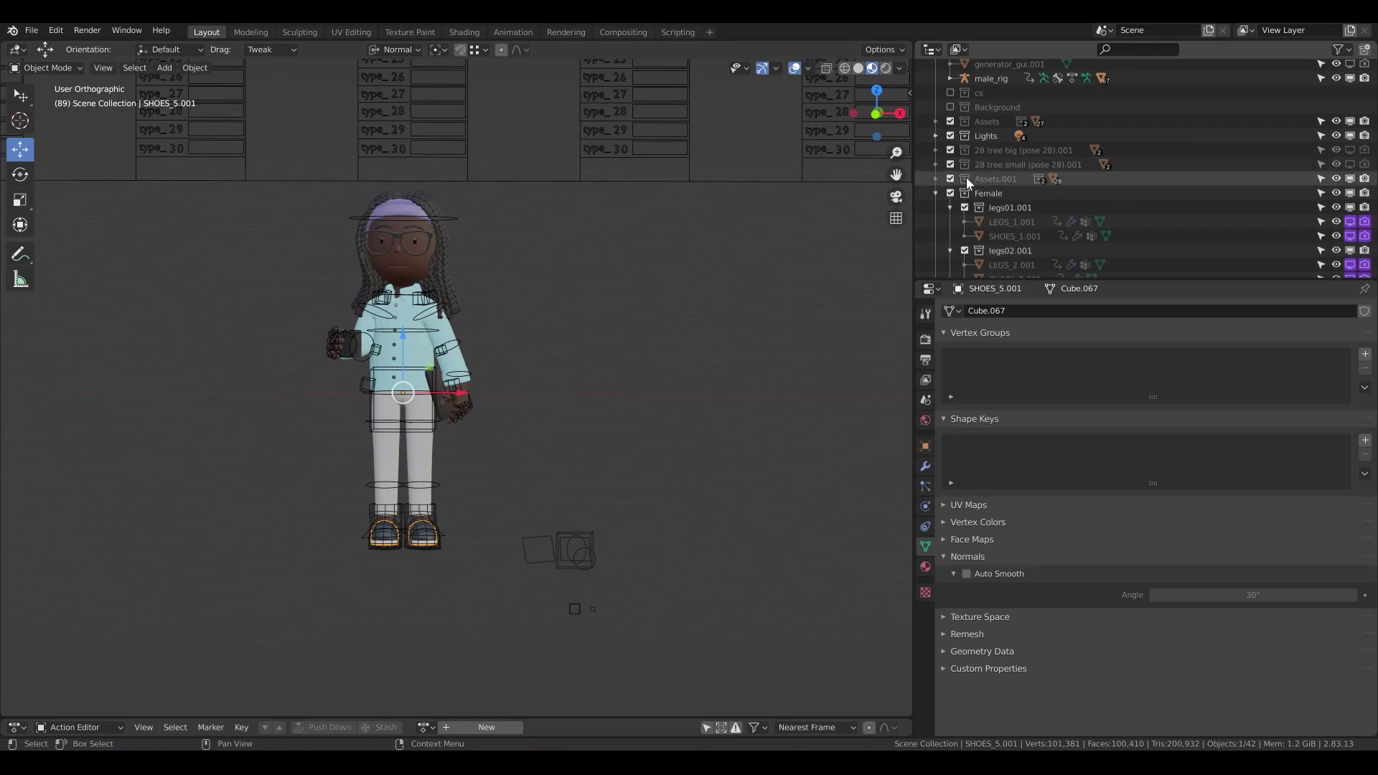
click(994, 180)
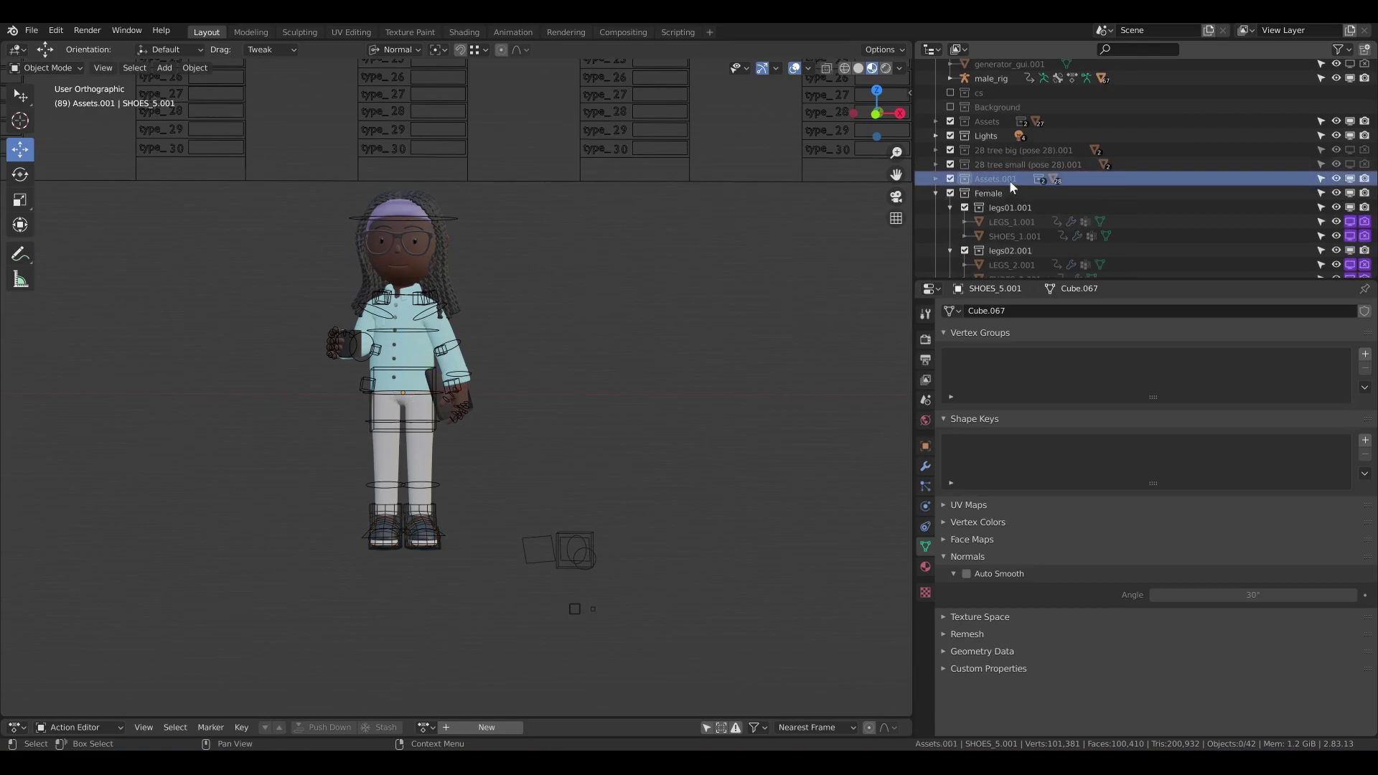
Rename the Assets.001 collection as Female Assets.
double_click(1008, 180)
text(Fem)
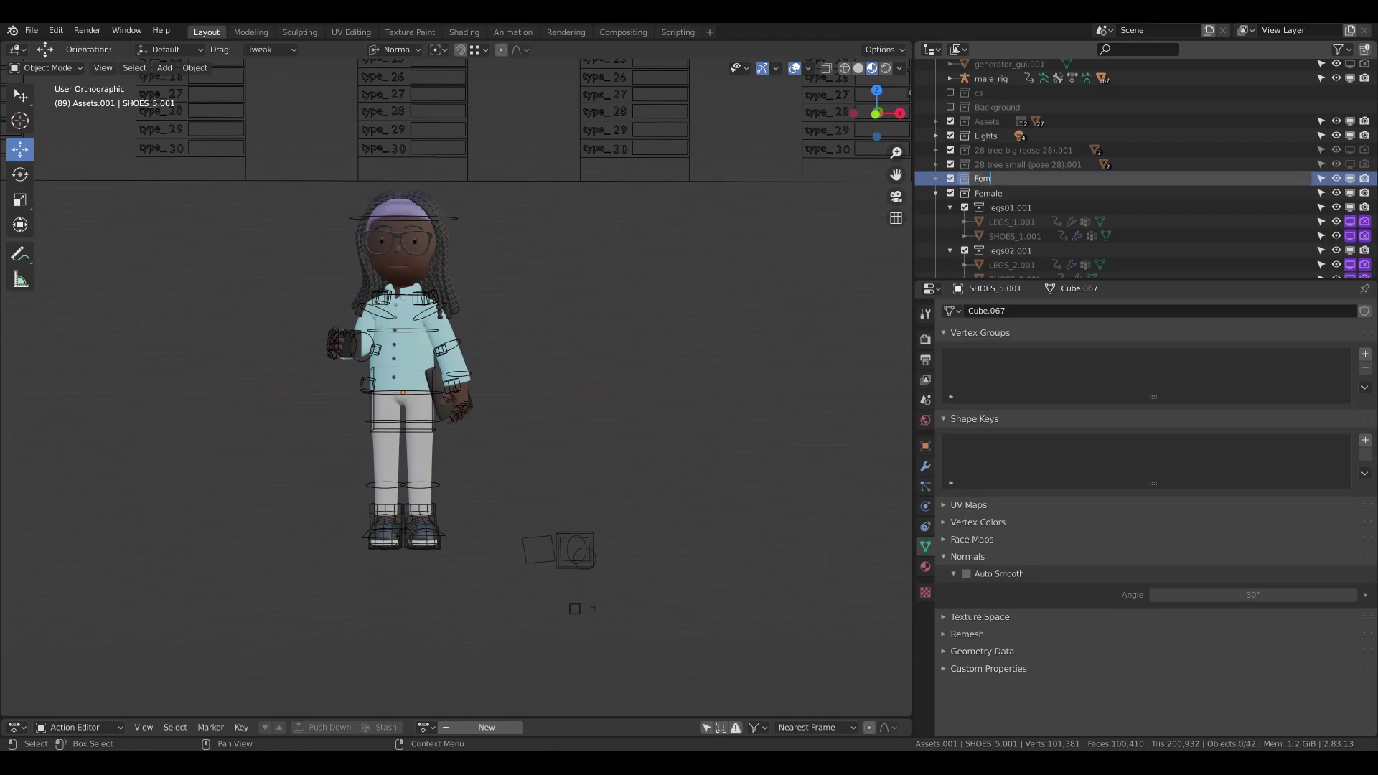
text(ale Assets)
key(Return)
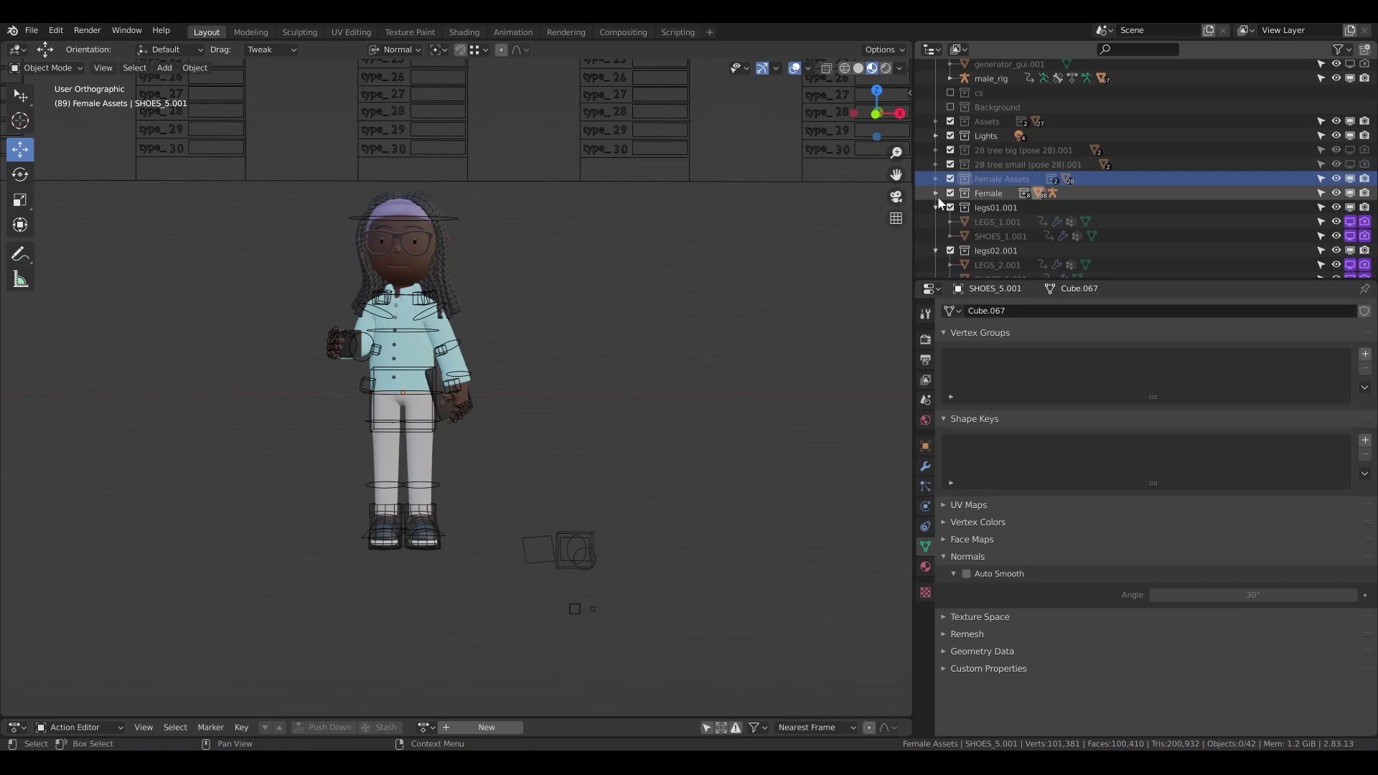
Collapse the Female, legs01.001, legs02.001 and legs03.001 collections in the outliner.
click(936, 194)
click(936, 208)
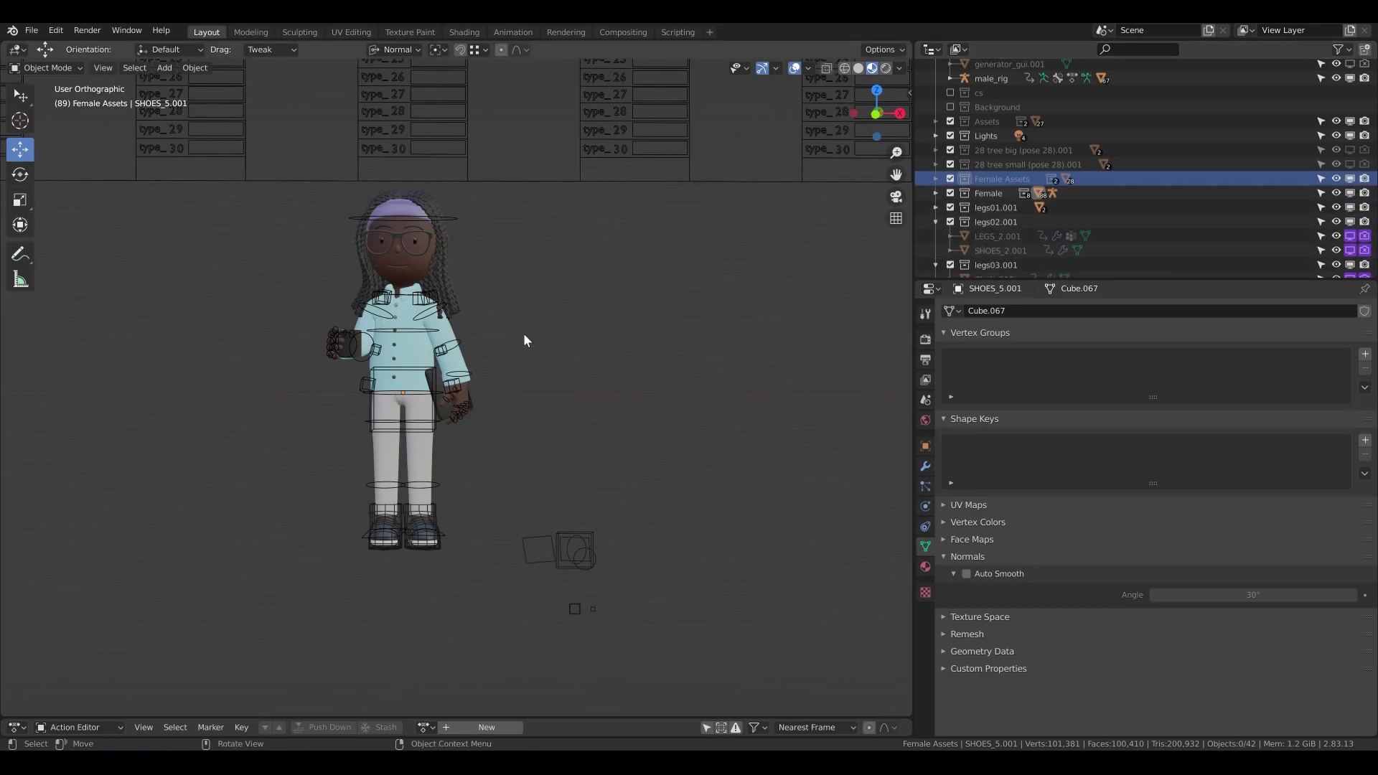
click(936, 222)
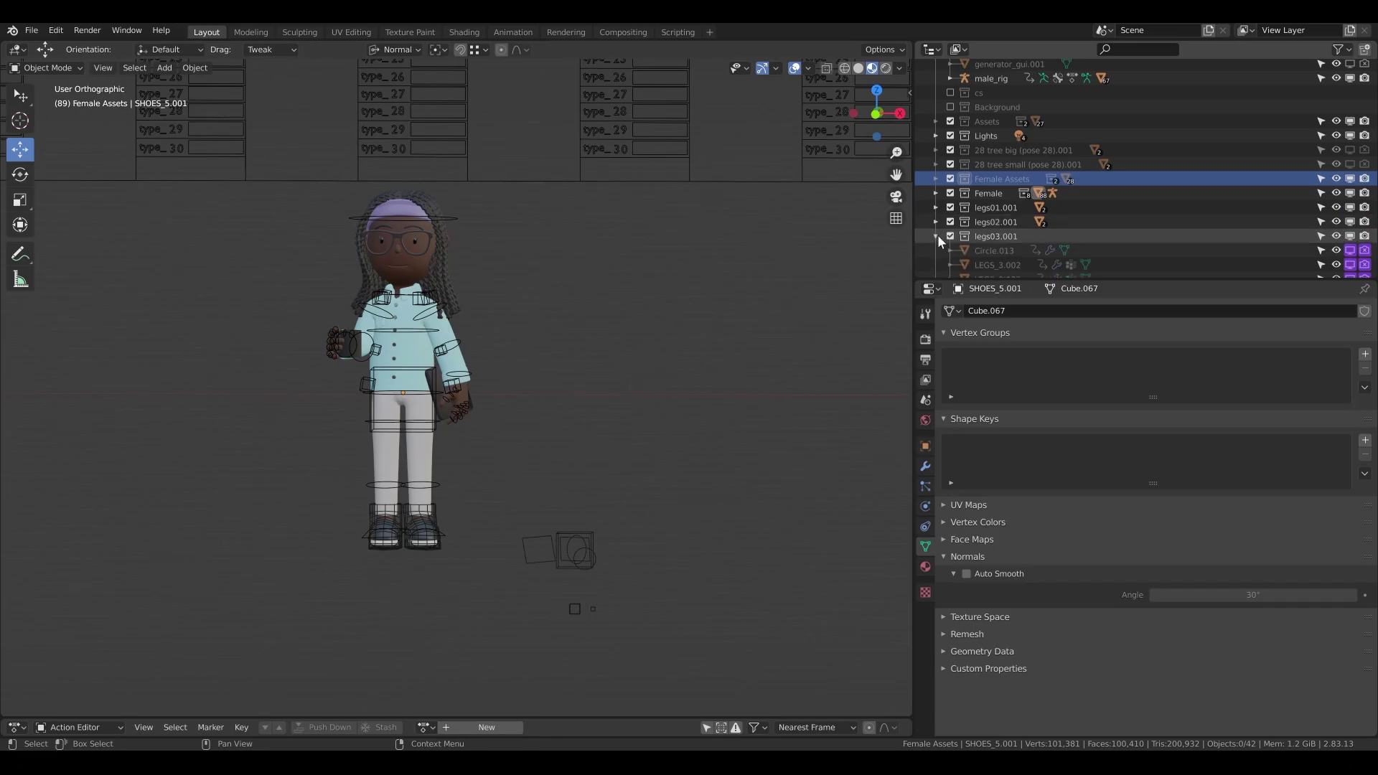
click(935, 236)
Try to move the female rig sideways on its own, and undo the move.
scroll(421, 314, down, 4)
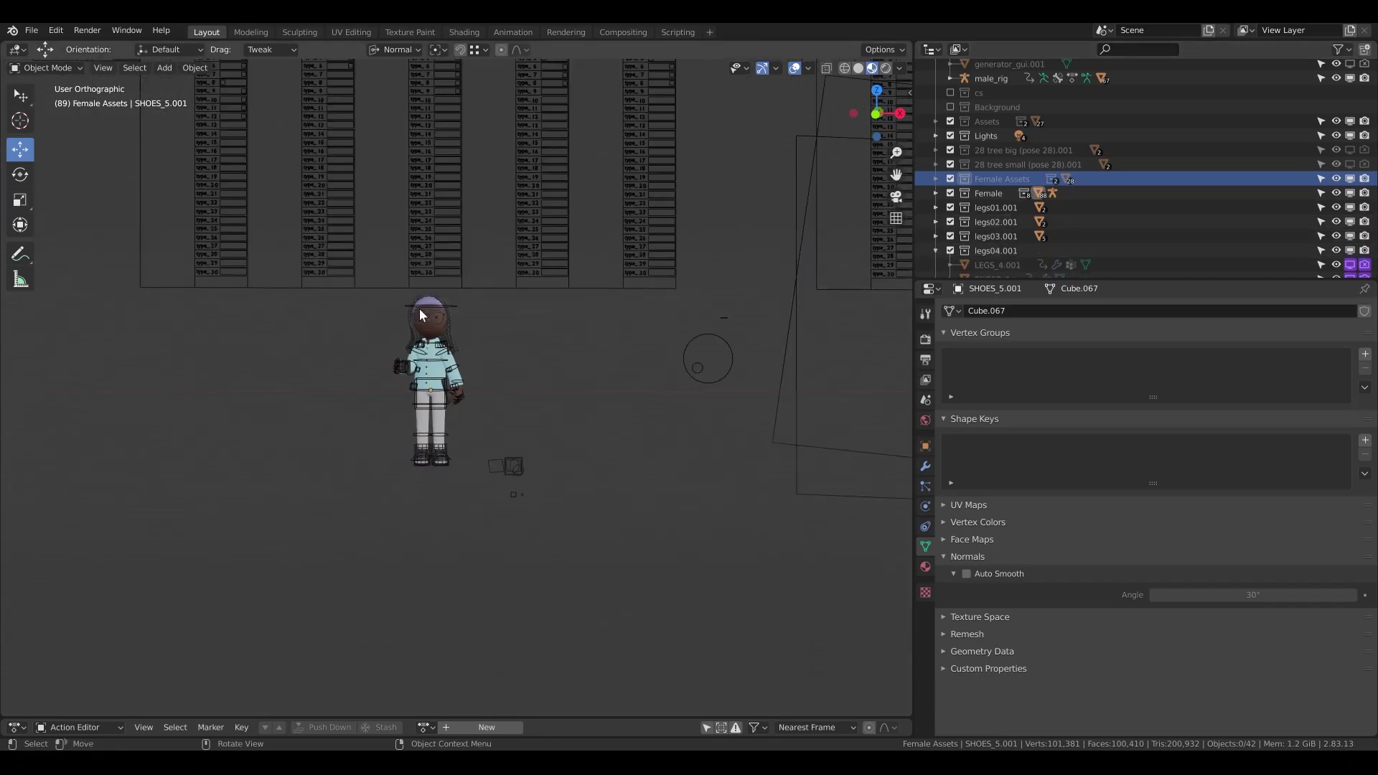
click(420, 247)
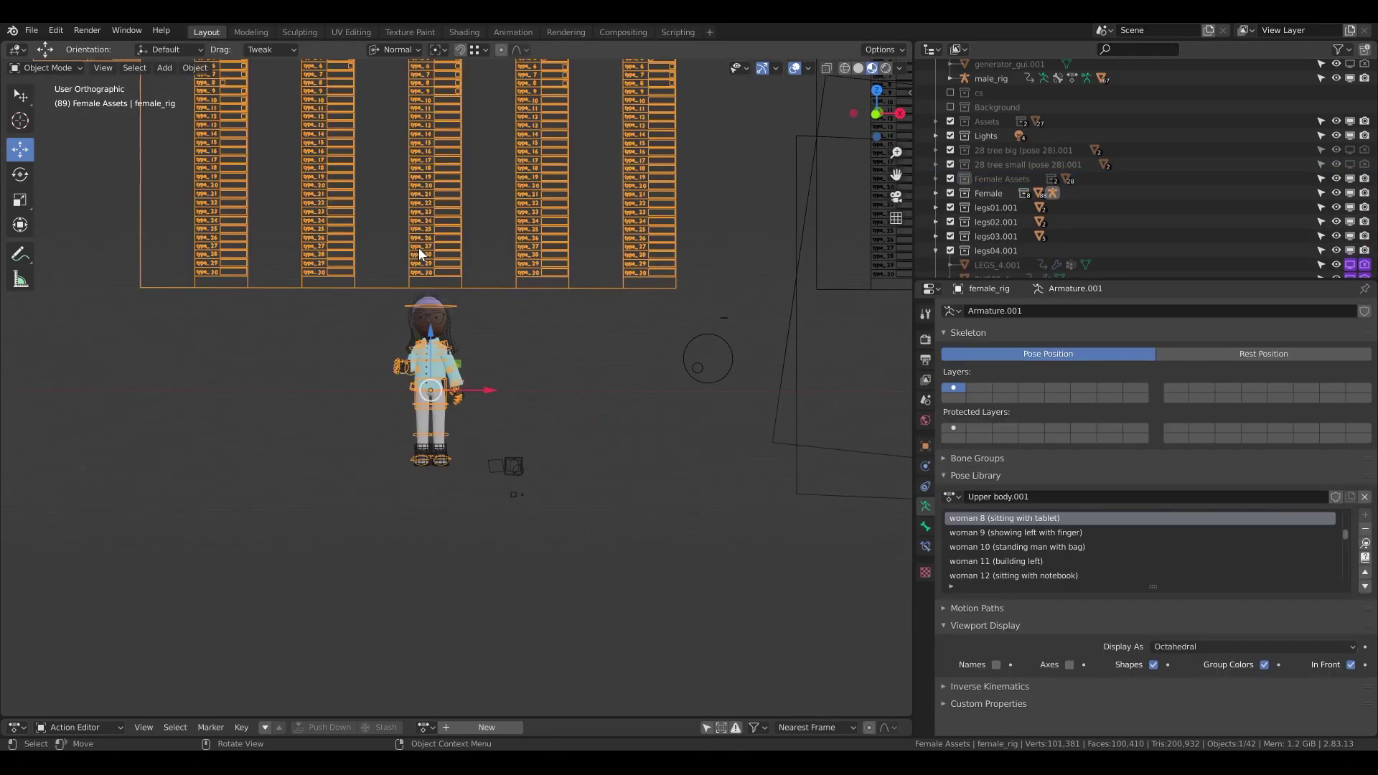
key(g)
click(517, 245)
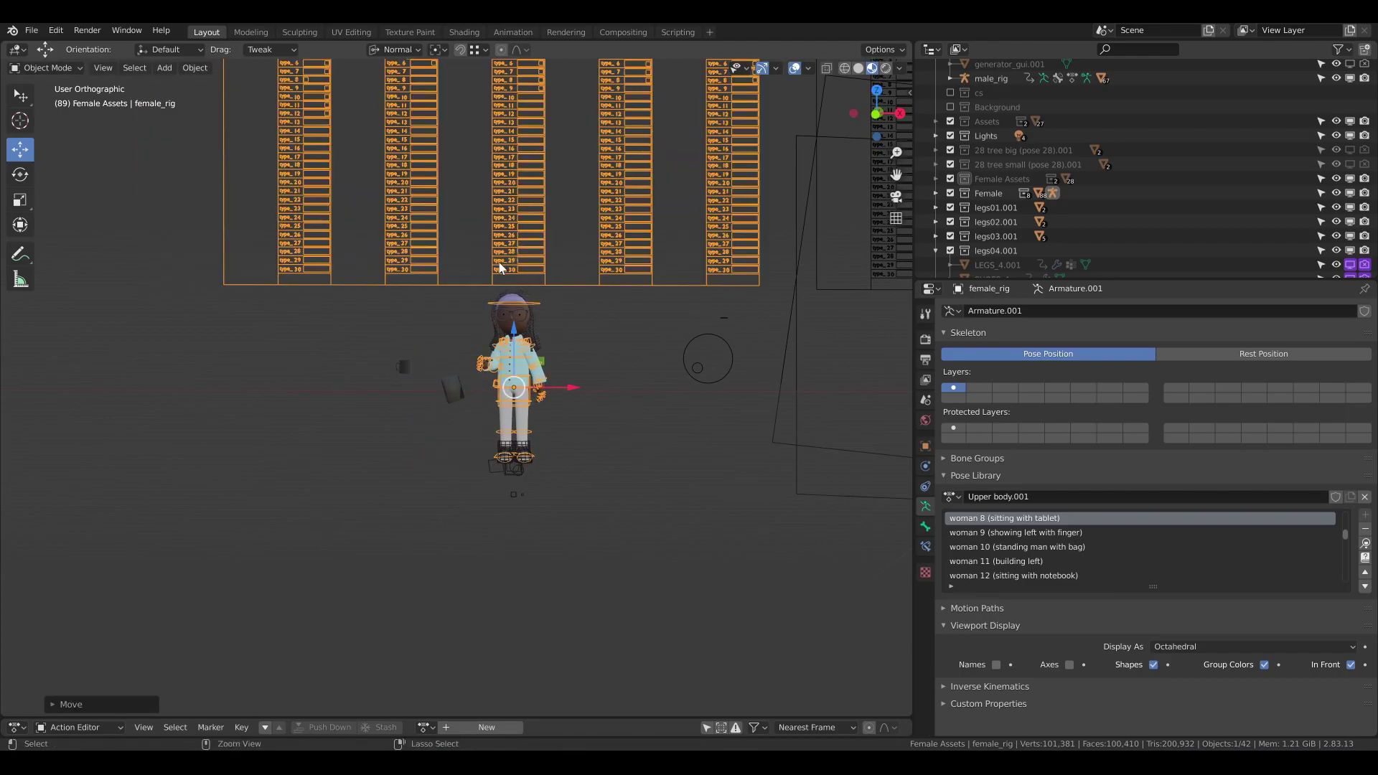
key(ctrl+z)
key(ctrl+z)
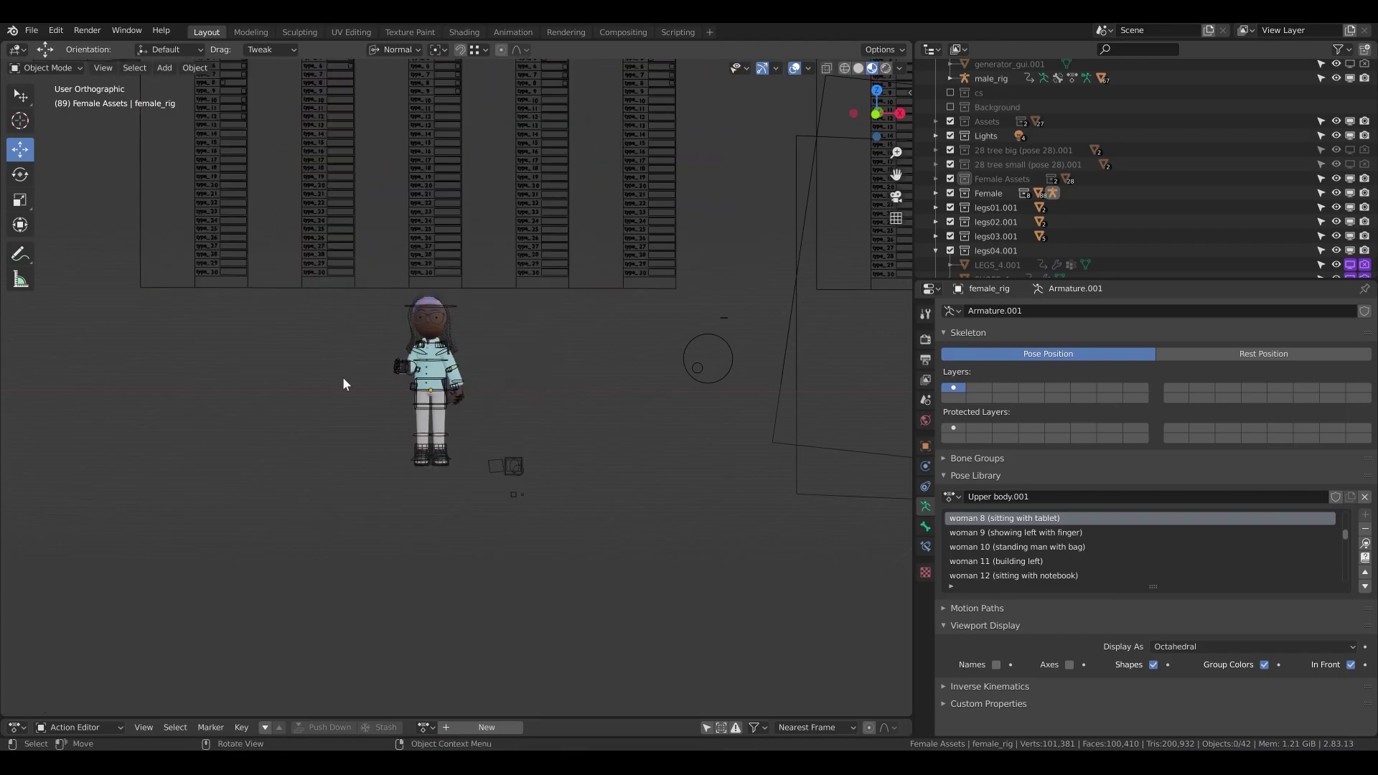
Box-select the female character together with her rig and accessories, and move the whole selection across and in depth toward the male character.
drag(28, 99, 62, 125)
drag(288, 501, 554, 237)
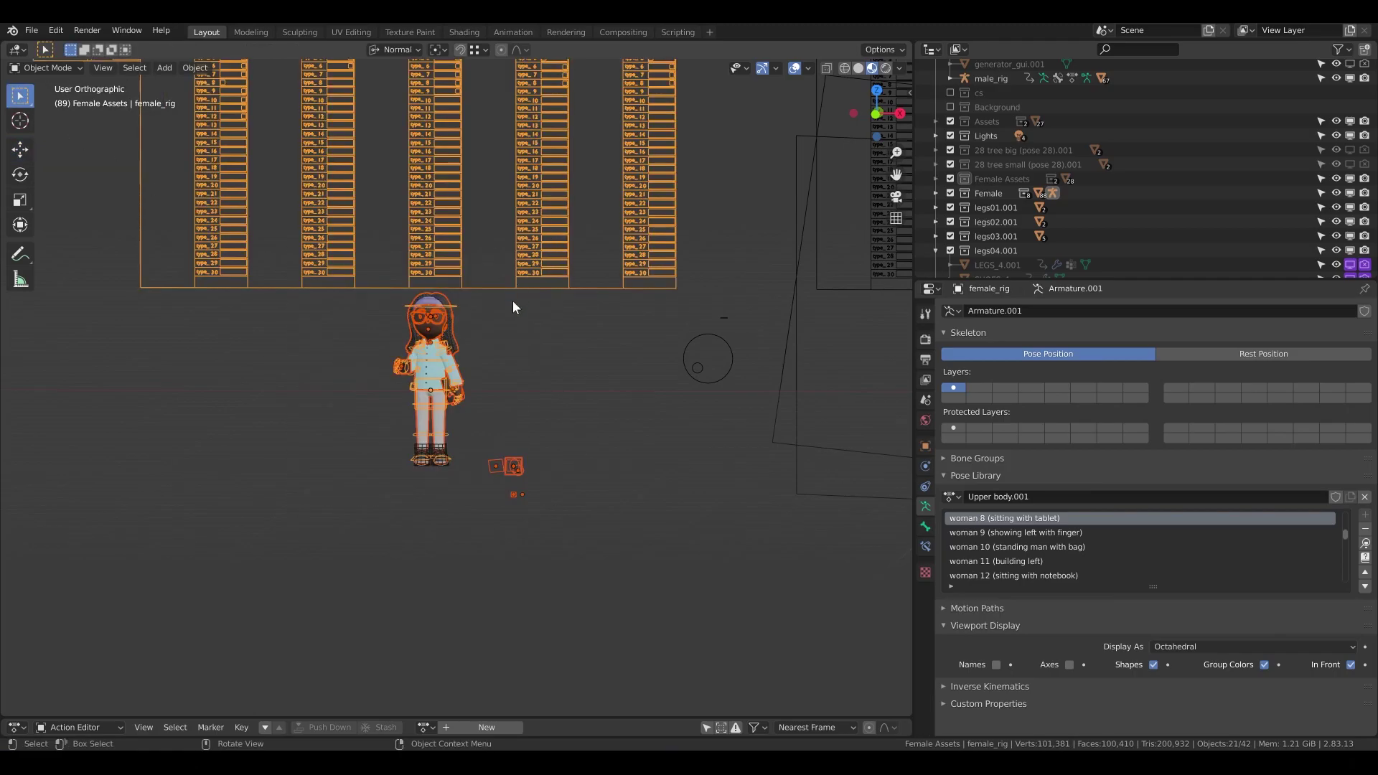
key(g)
click(802, 381)
middle_drag(562, 352, 757, 402)
key(g)
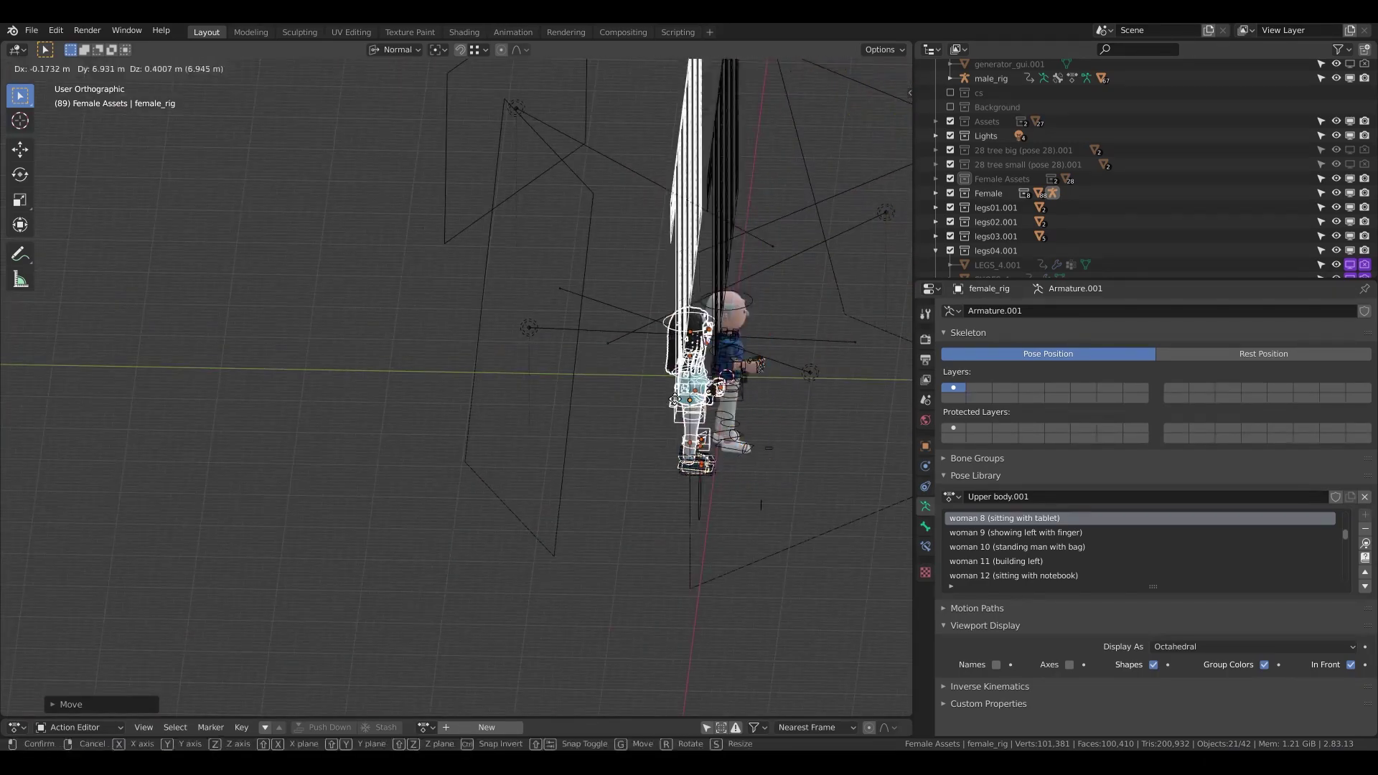
click(649, 391)
Fine-tune the selection's position so the female character stands directly beside the male character, level with him.
middle_drag(649, 391, 559, 369)
key(g)
click(524, 422)
key(g)
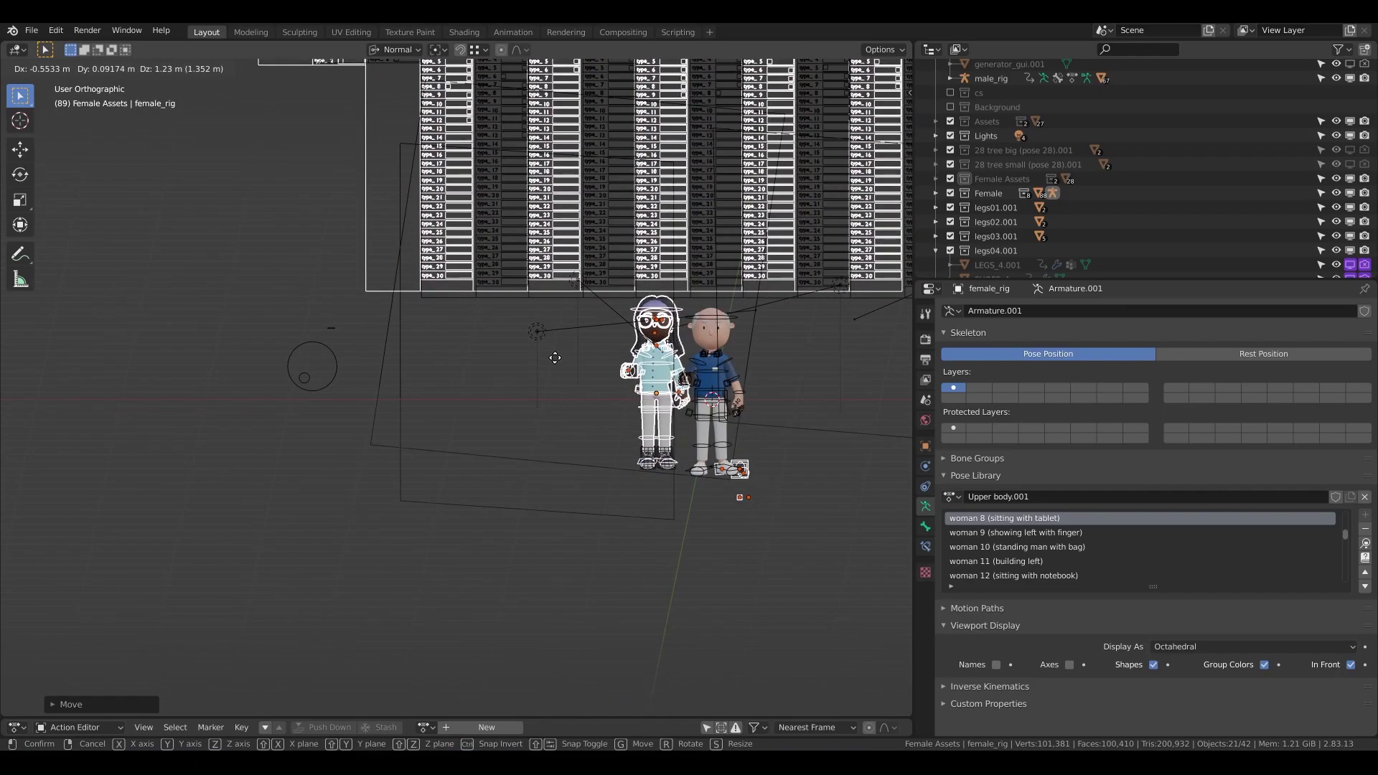
click(588, 387)
scroll(502, 402, up, 4)
middle_drag(493, 406, 500, 411)
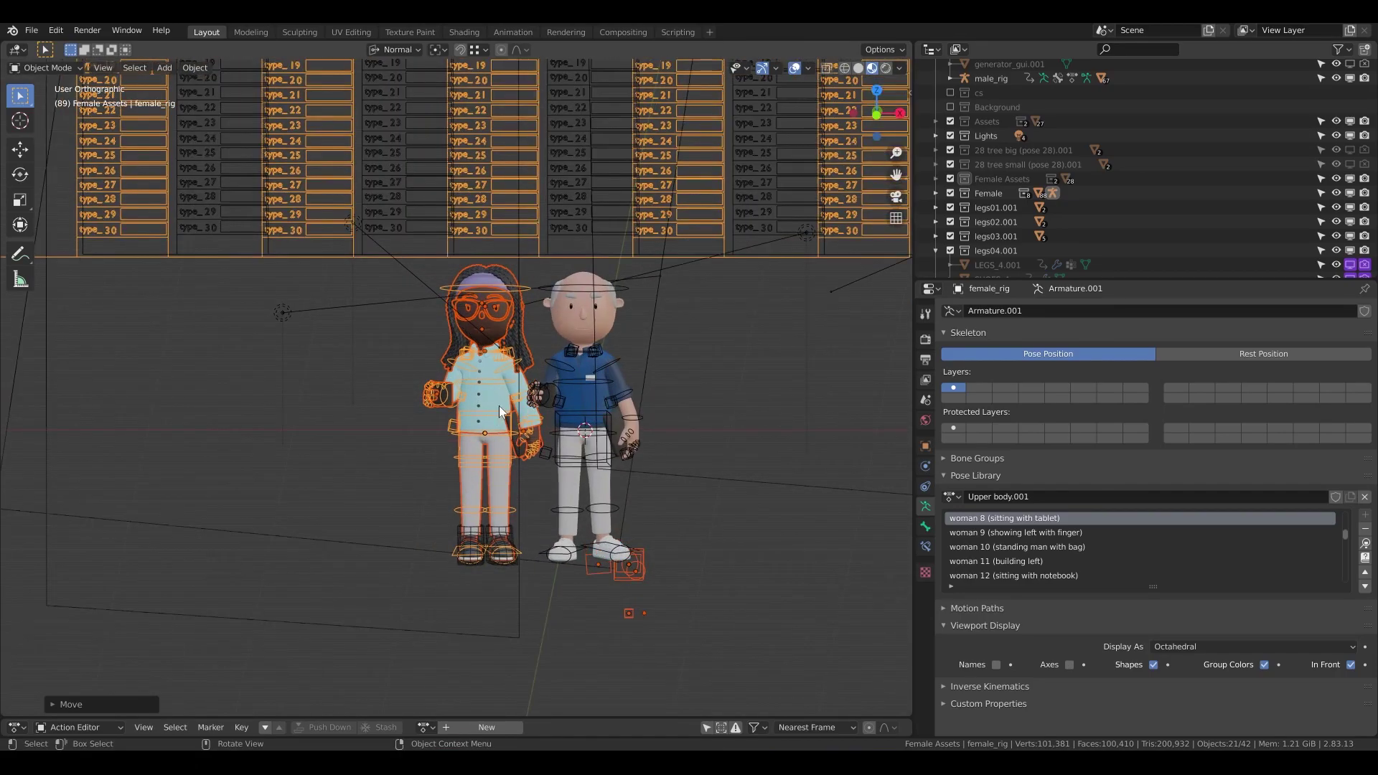
In Pose Mode, select the root bone of the female rig's control panel and shift the panel away from the male's panel.
scroll(502, 409, down, 3)
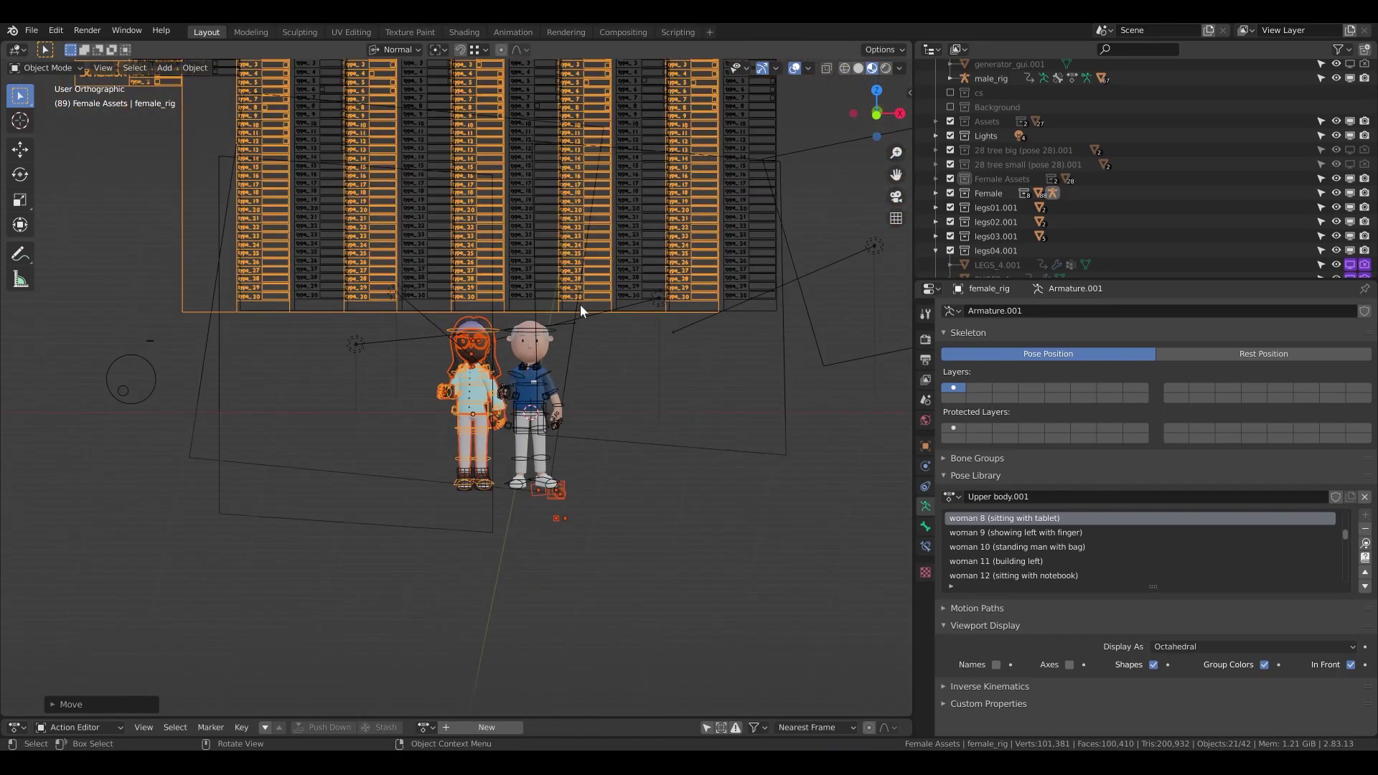
click(43, 67)
click(71, 122)
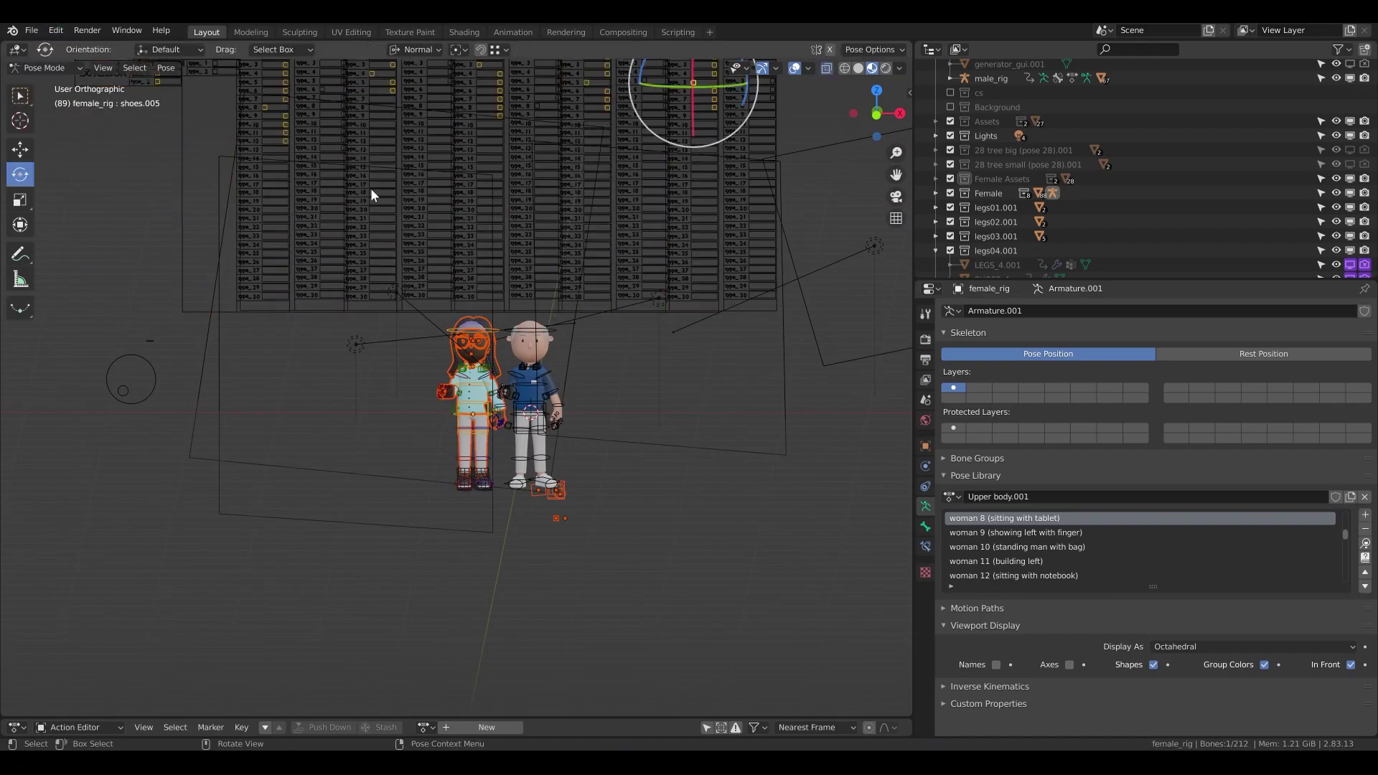
click(225, 137)
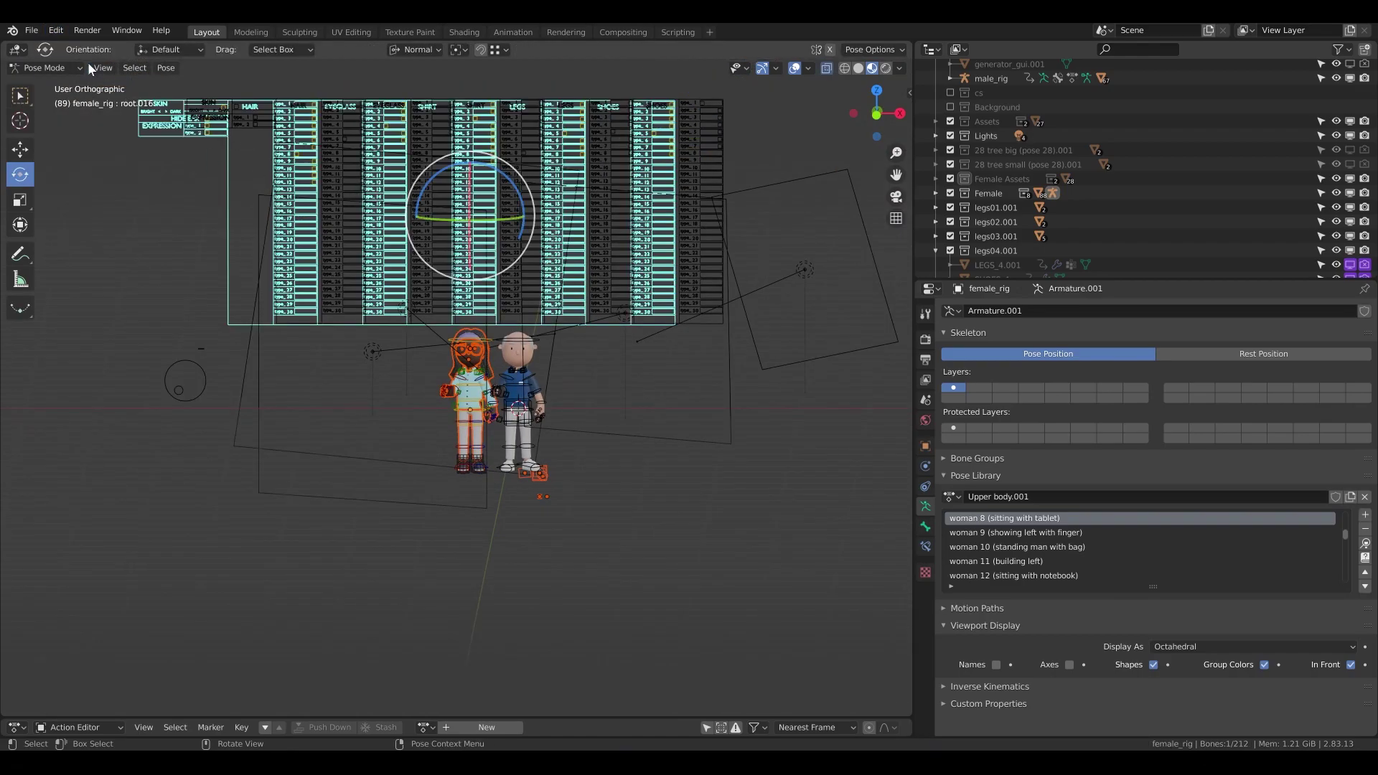
key(g)
click(326, 162)
shift+middle_drag(354, 179, 565, 409)
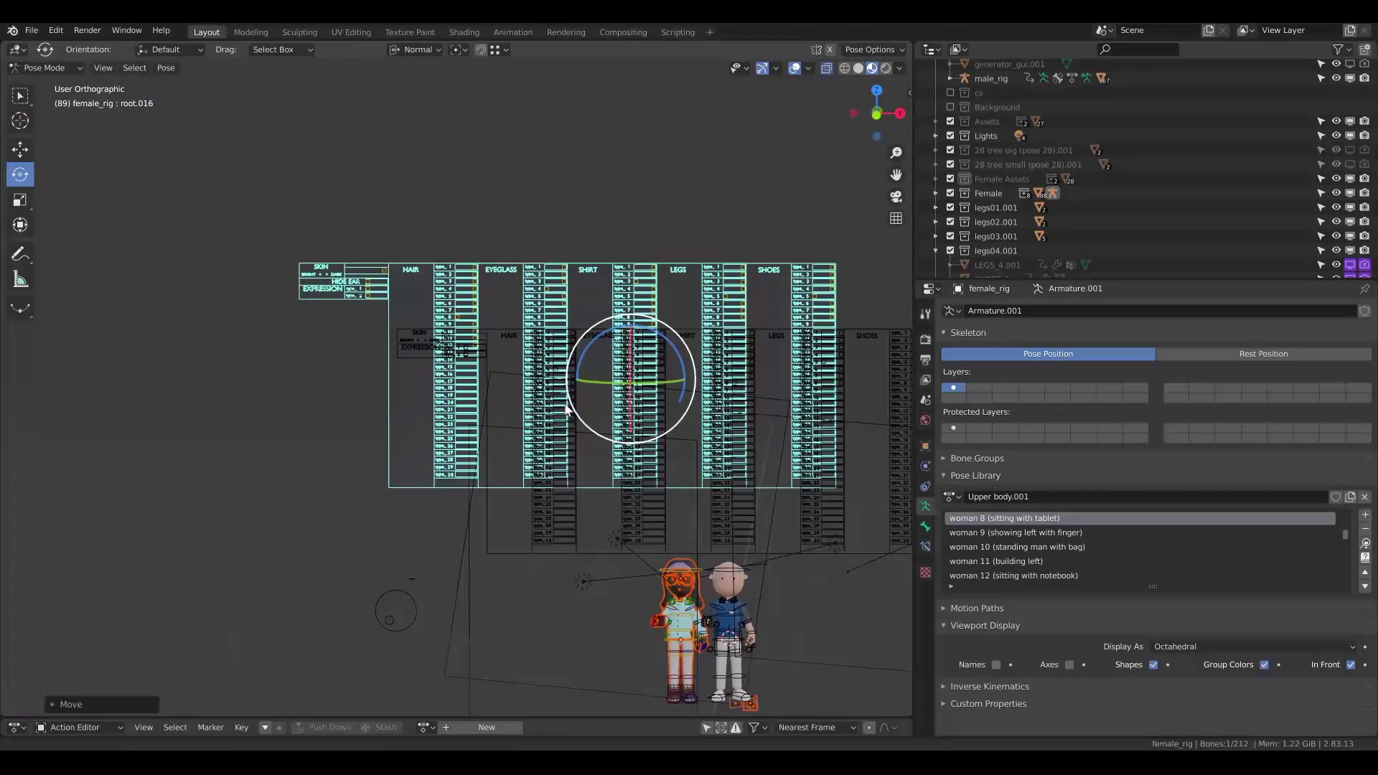
Place the female's control panel beside the male's panel at the same height, without overlap.
key(g)
click(363, 317)
scroll(392, 325, down, 2)
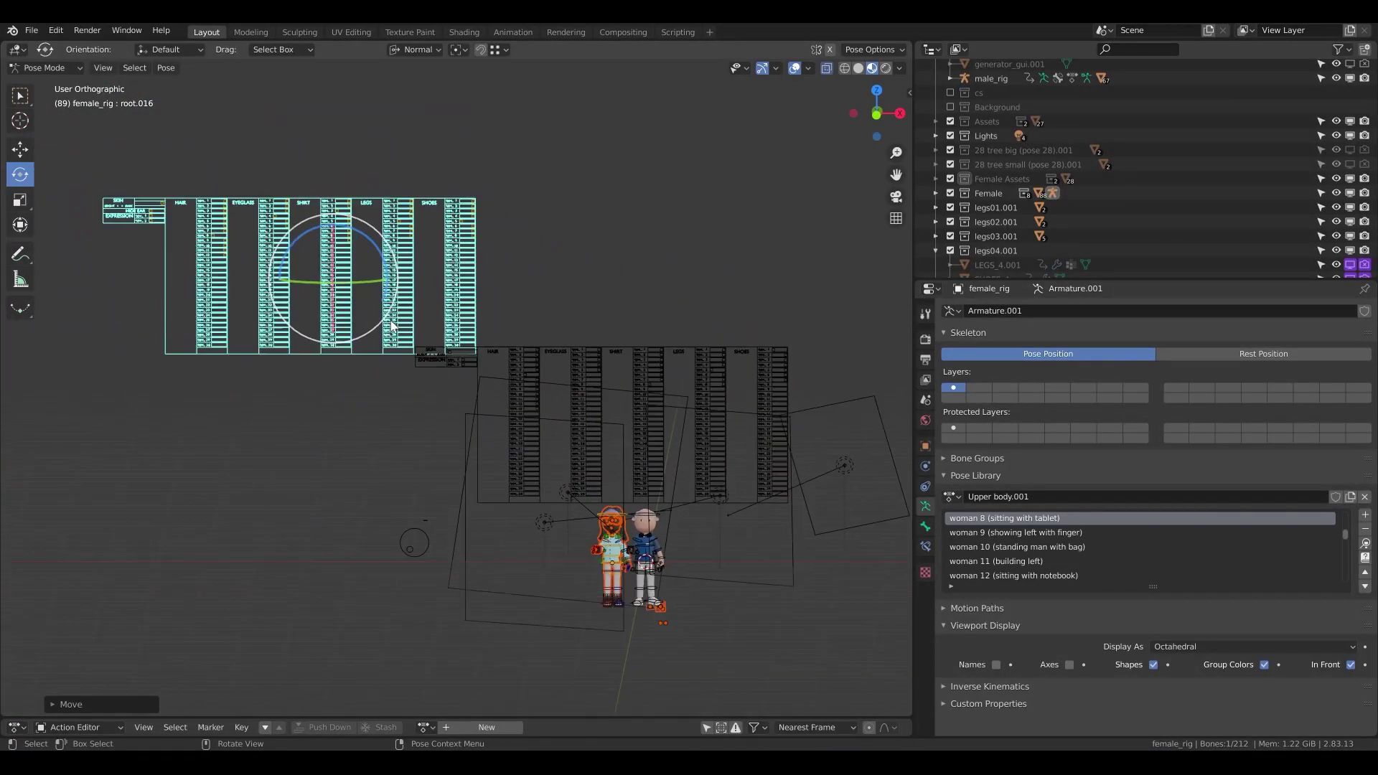
shift+middle_drag(392, 325, 473, 288)
key(g)
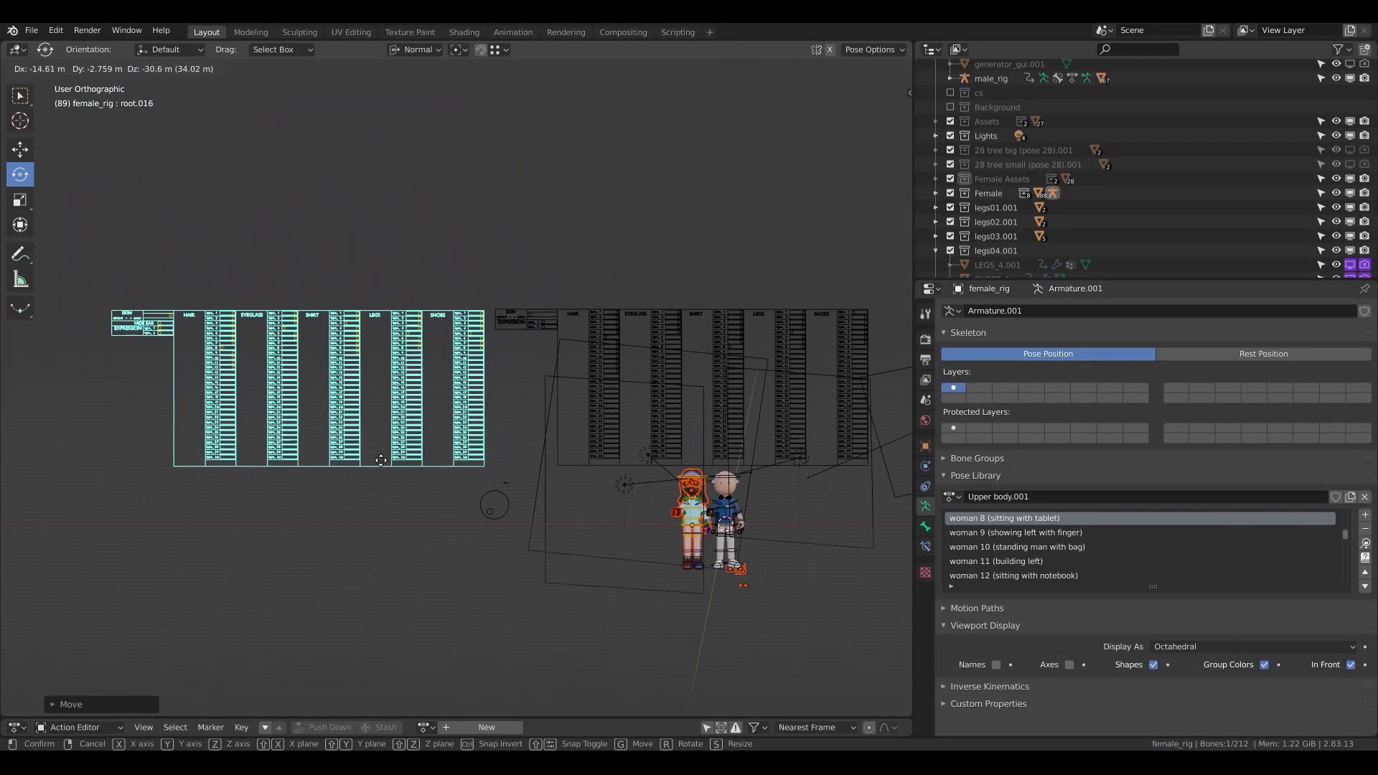
click(381, 460)
shift+middle_drag(577, 387, 580, 355)
shift+middle_drag(695, 328, 666, 251)
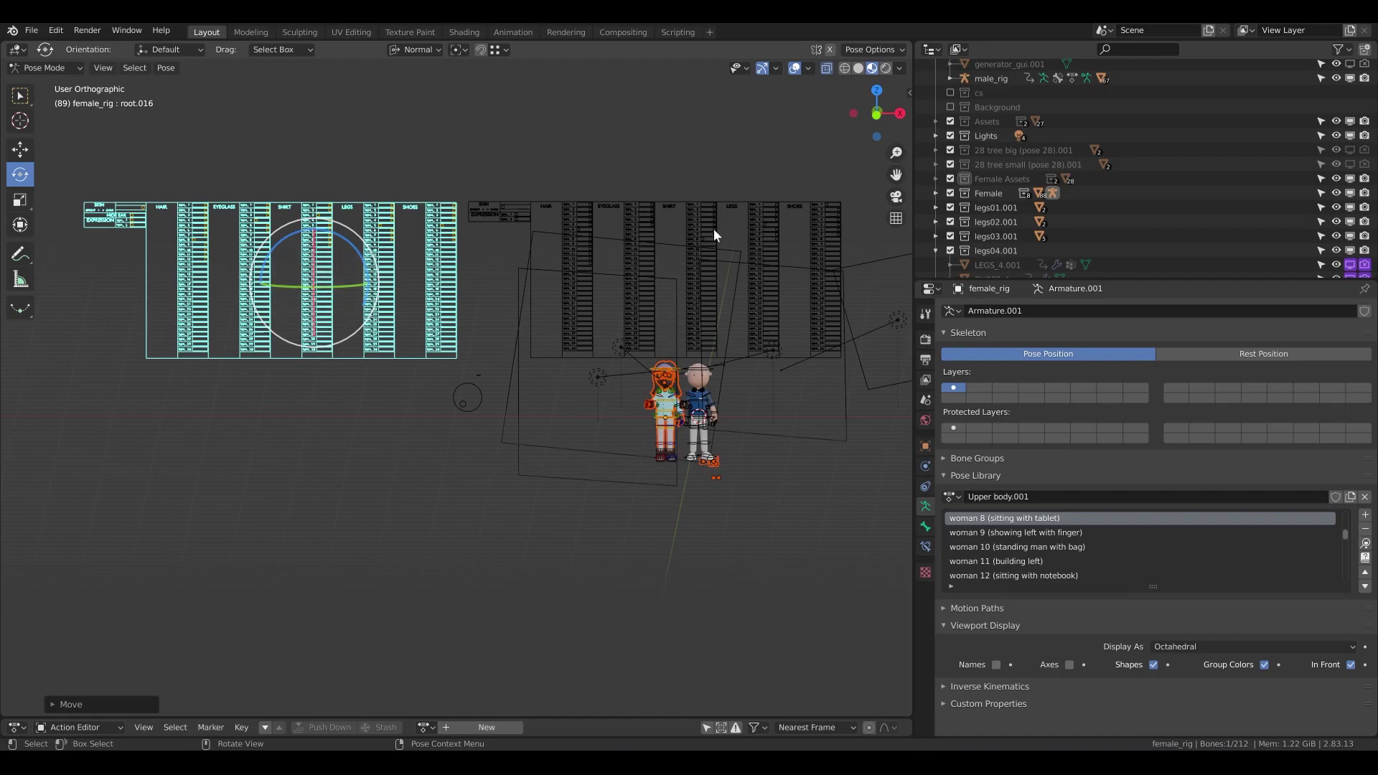
Render the current frame with both characters and close the render result.
shift+middle_drag(713, 371, 567, 363)
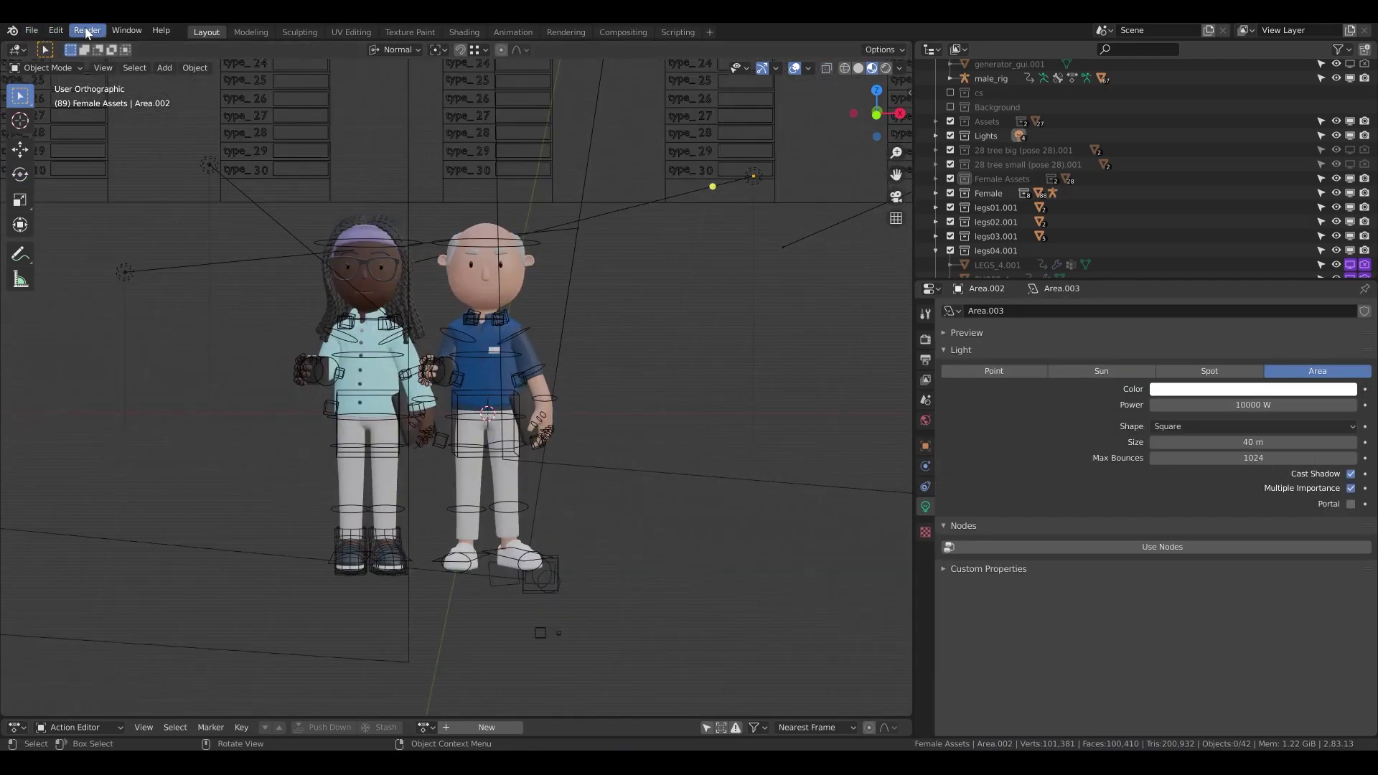
click(86, 31)
click(99, 48)
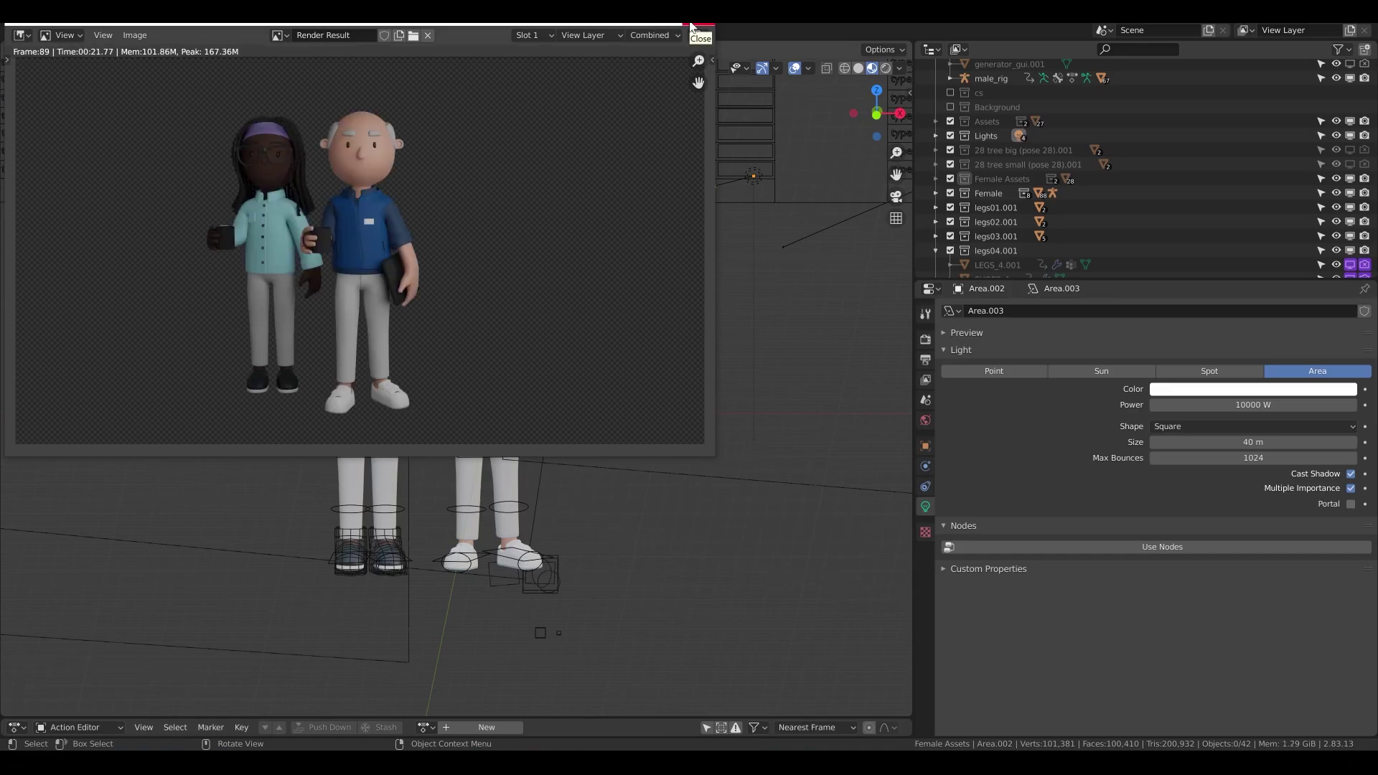
click(693, 28)
Select all of the female rig's body bones in Pose Mode and apply the upper-body pose woman 2 (jump 1).
click(373, 347)
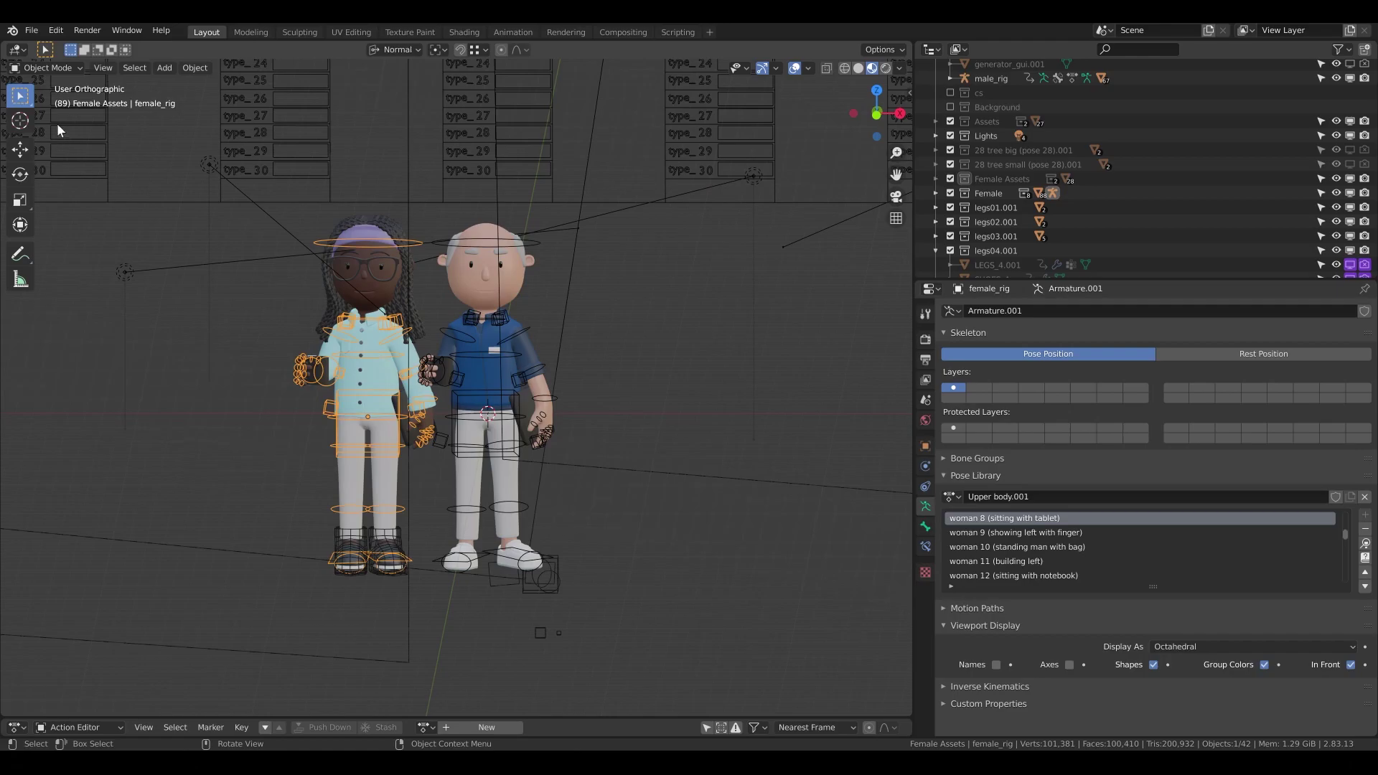
click(45, 68)
click(49, 113)
drag(271, 231, 450, 582)
scroll(1096, 558, up, 5)
click(1021, 535)
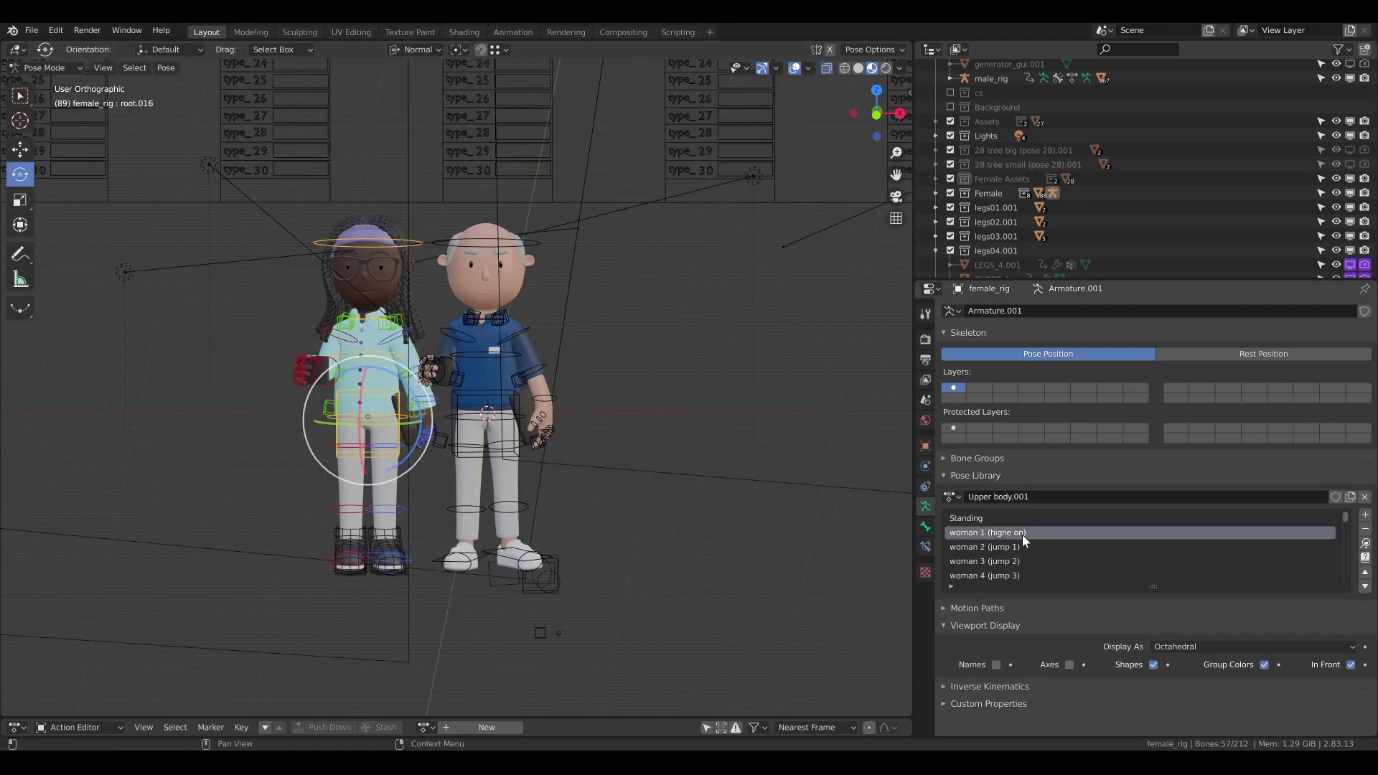
click(1067, 548)
click(1365, 547)
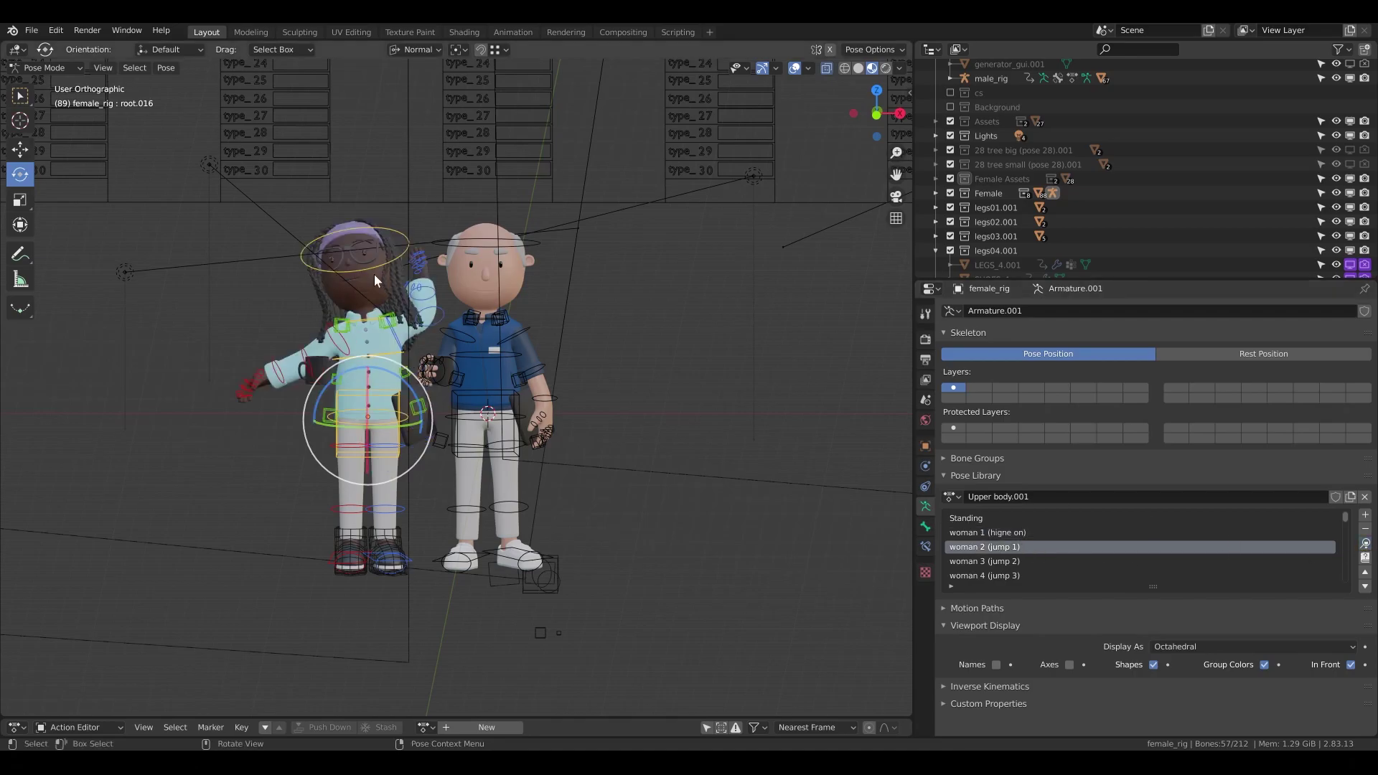
Switch the female rig's pose library to Lower body and apply the pose men 2 (jump 1).
click(951, 496)
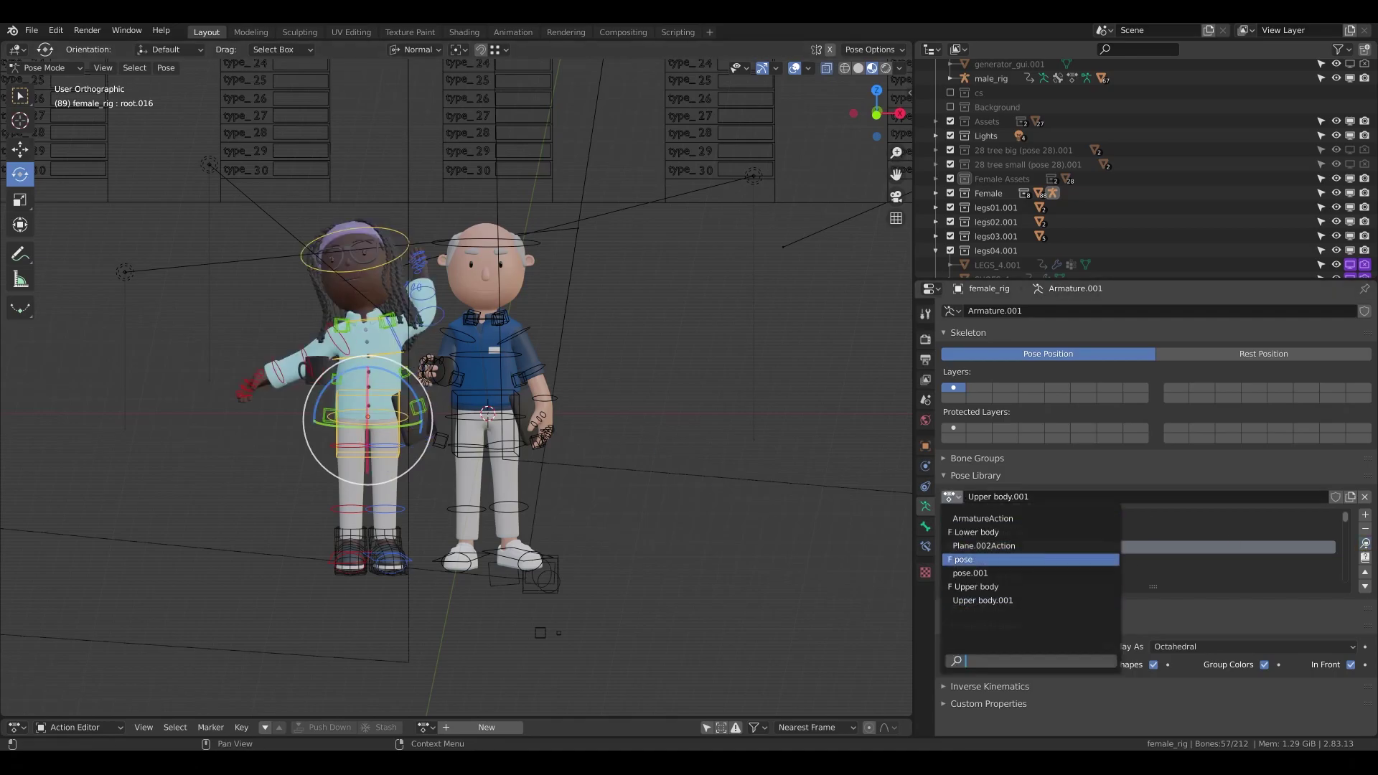
key(Up)
key(Up)
key(Up)
key(Up)
key(Return)
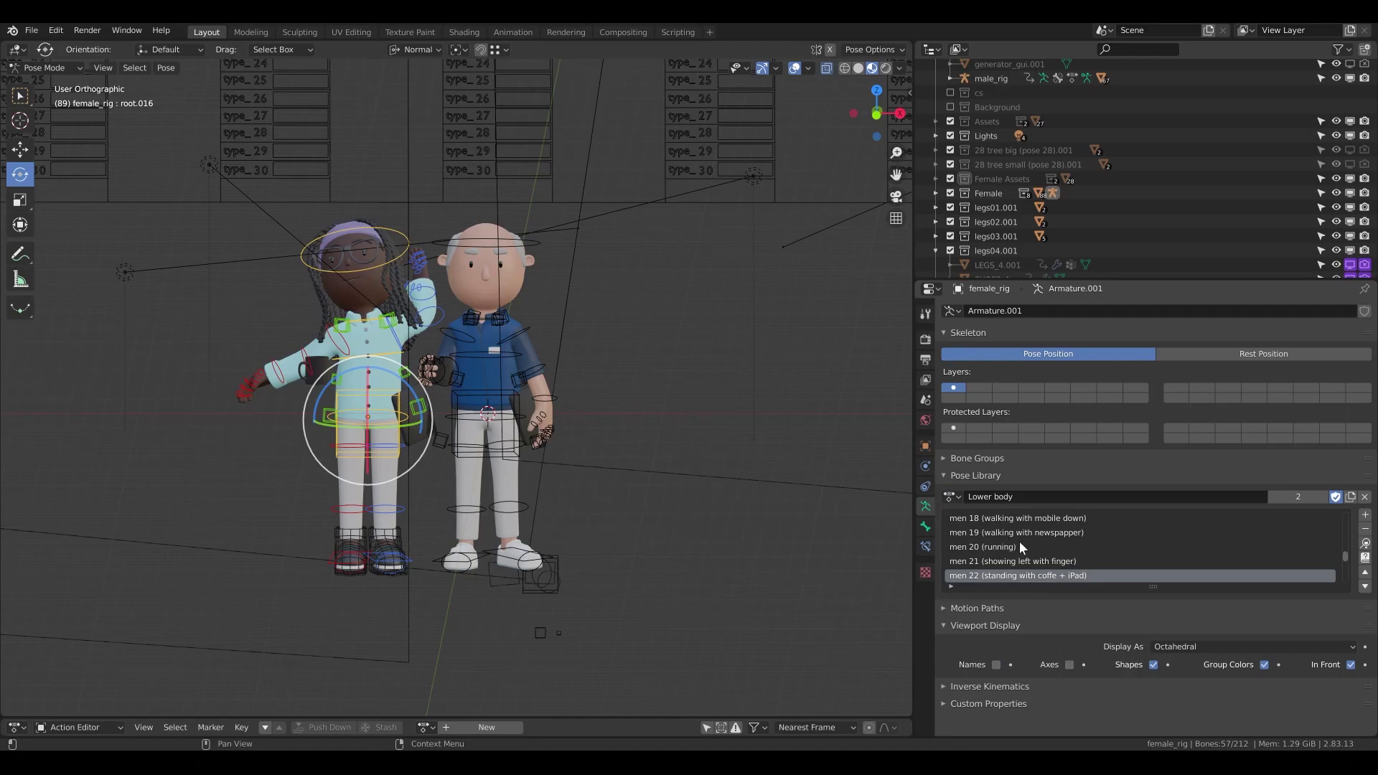
scroll(1012, 536, up, 9)
click(1222, 545)
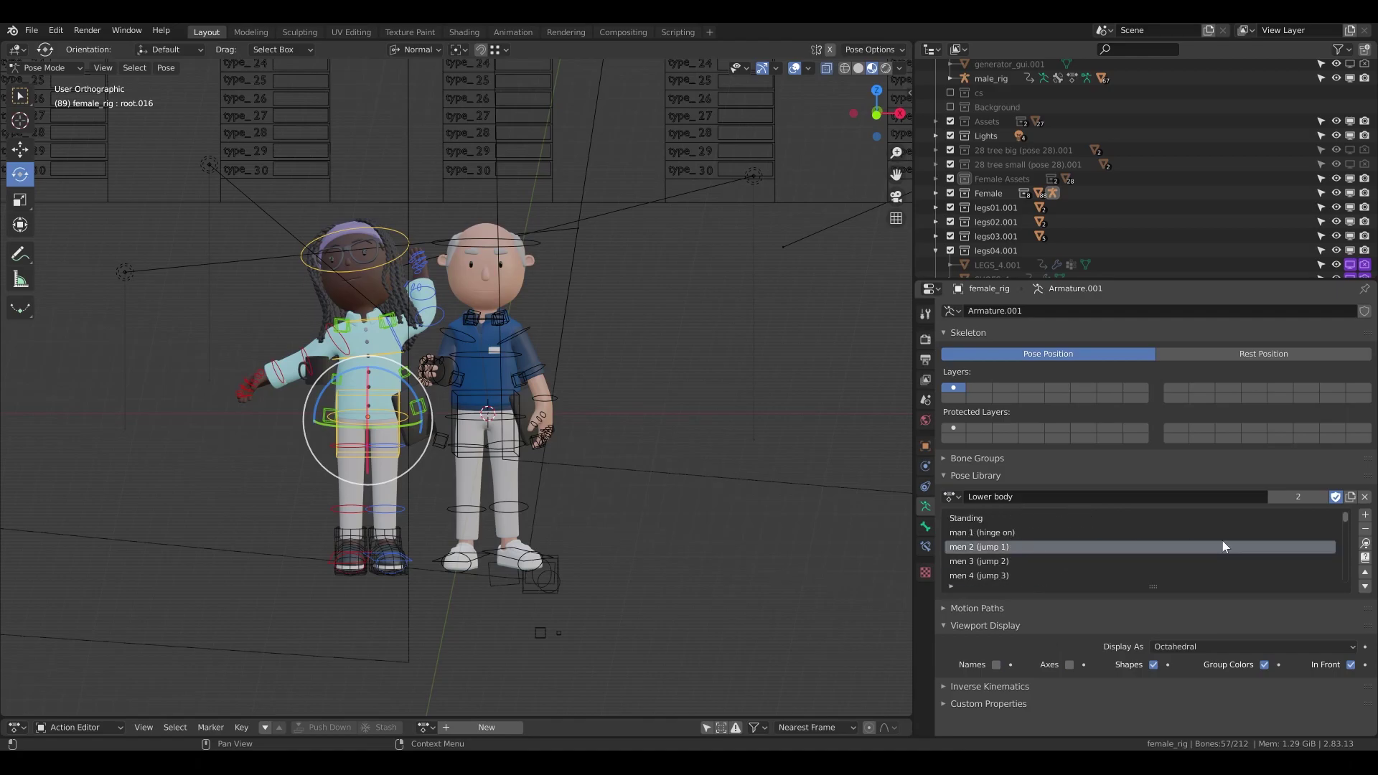
click(1364, 543)
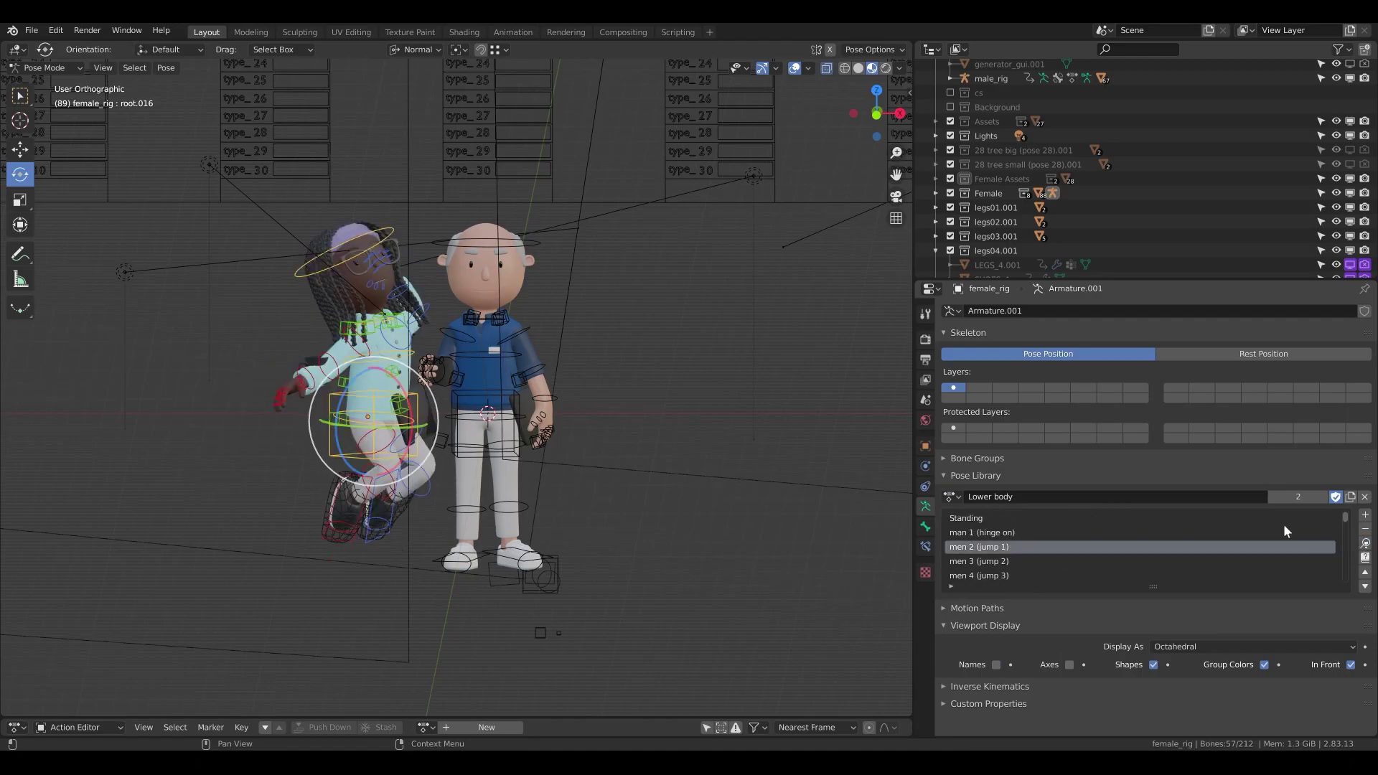
Return to Object Mode and move the female rig to the other side of the male character.
click(57, 69)
click(54, 84)
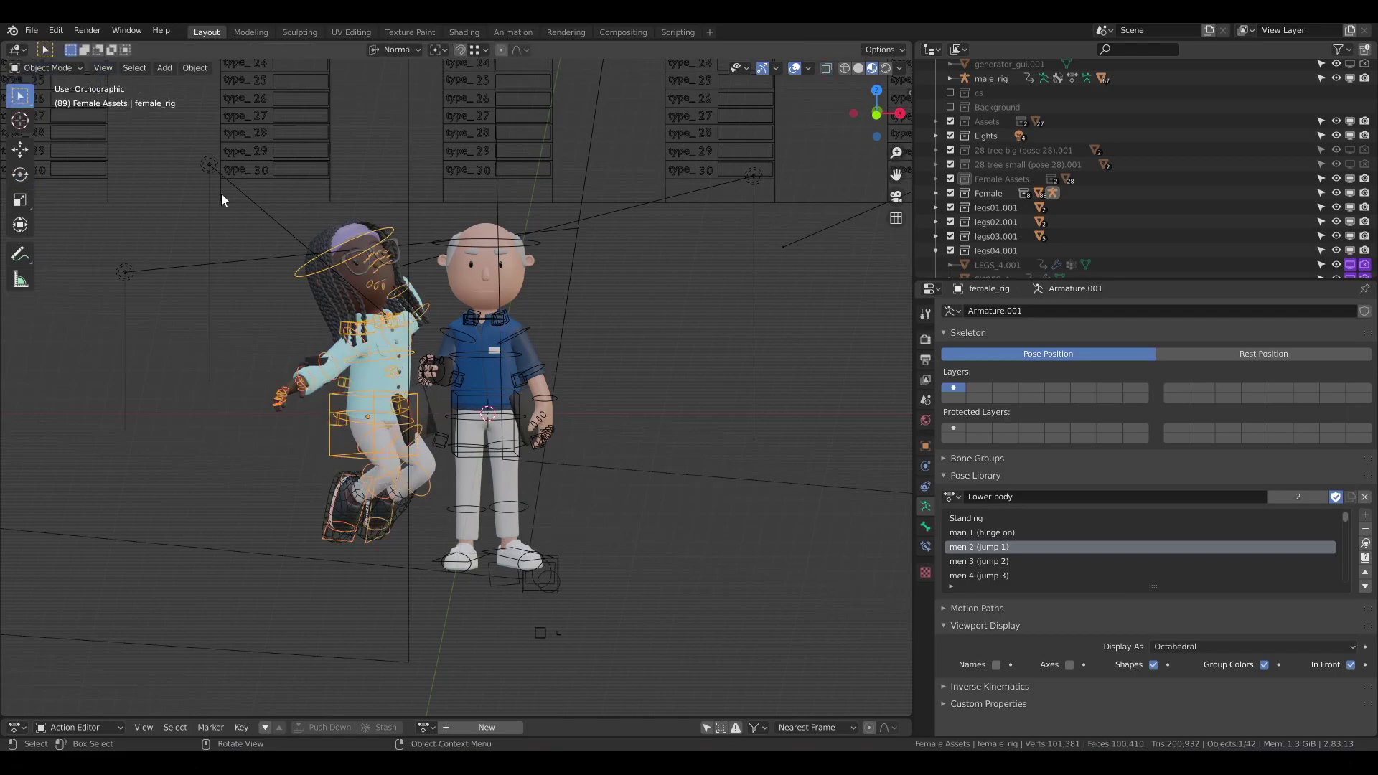
drag(343, 256, 602, 301)
middle_drag(601, 302, 505, 328)
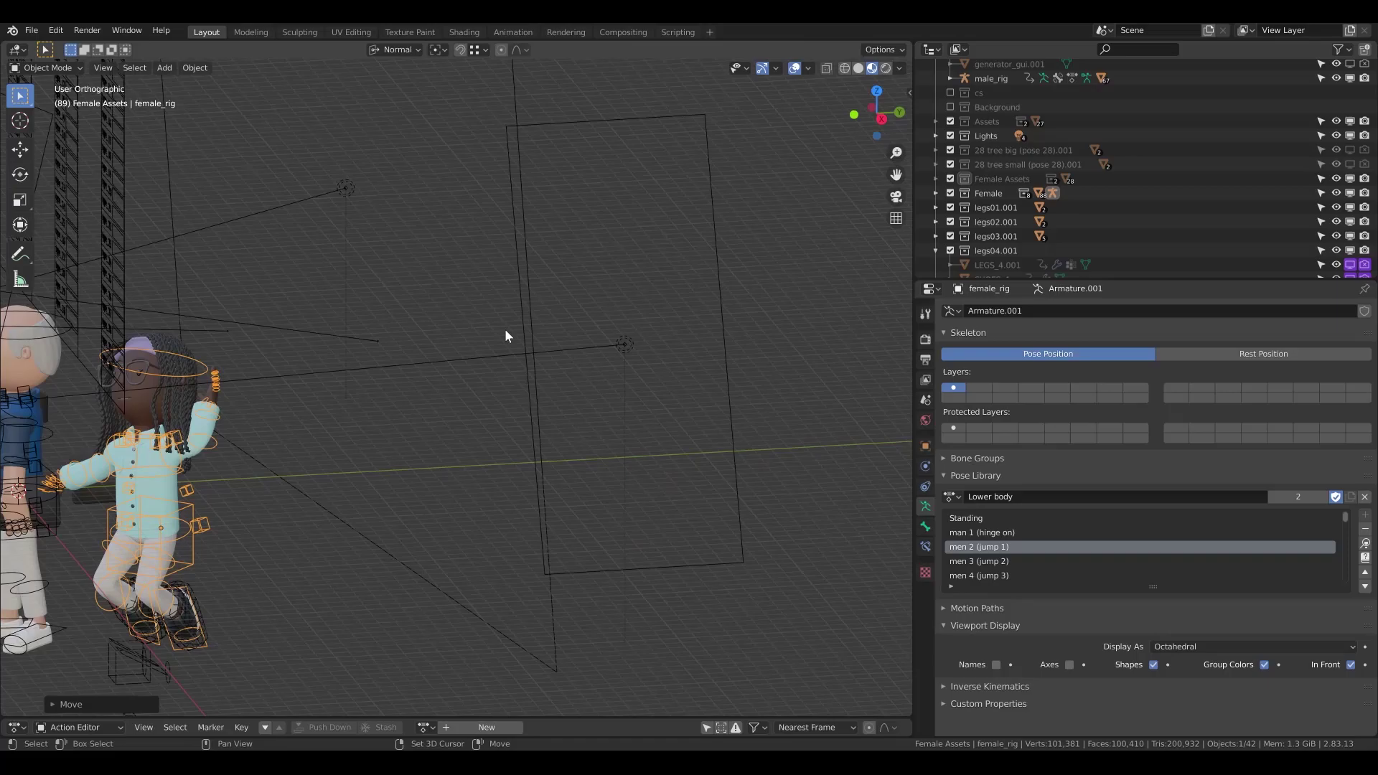
key(g)
click(339, 396)
middle_drag(136, 430, 349, 429)
Hide the 22 cup (pose 22).001 and 22 iPad (pose 22).002 objects of the Female Assets collection from the viewport.
click(591, 252)
shift+click(670, 284)
middle_drag(625, 295, 582, 305)
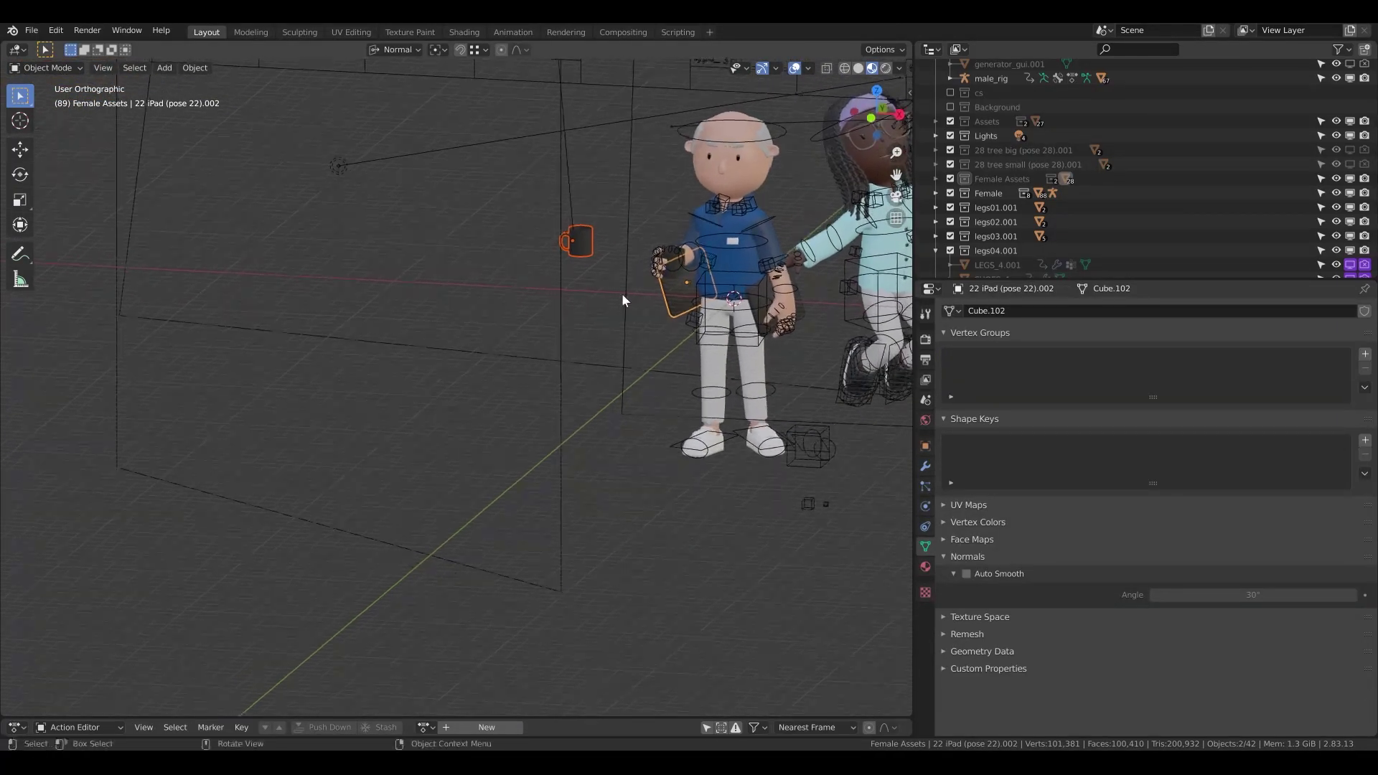
scroll(1035, 218, down, 3)
scroll(1125, 217, down, 10)
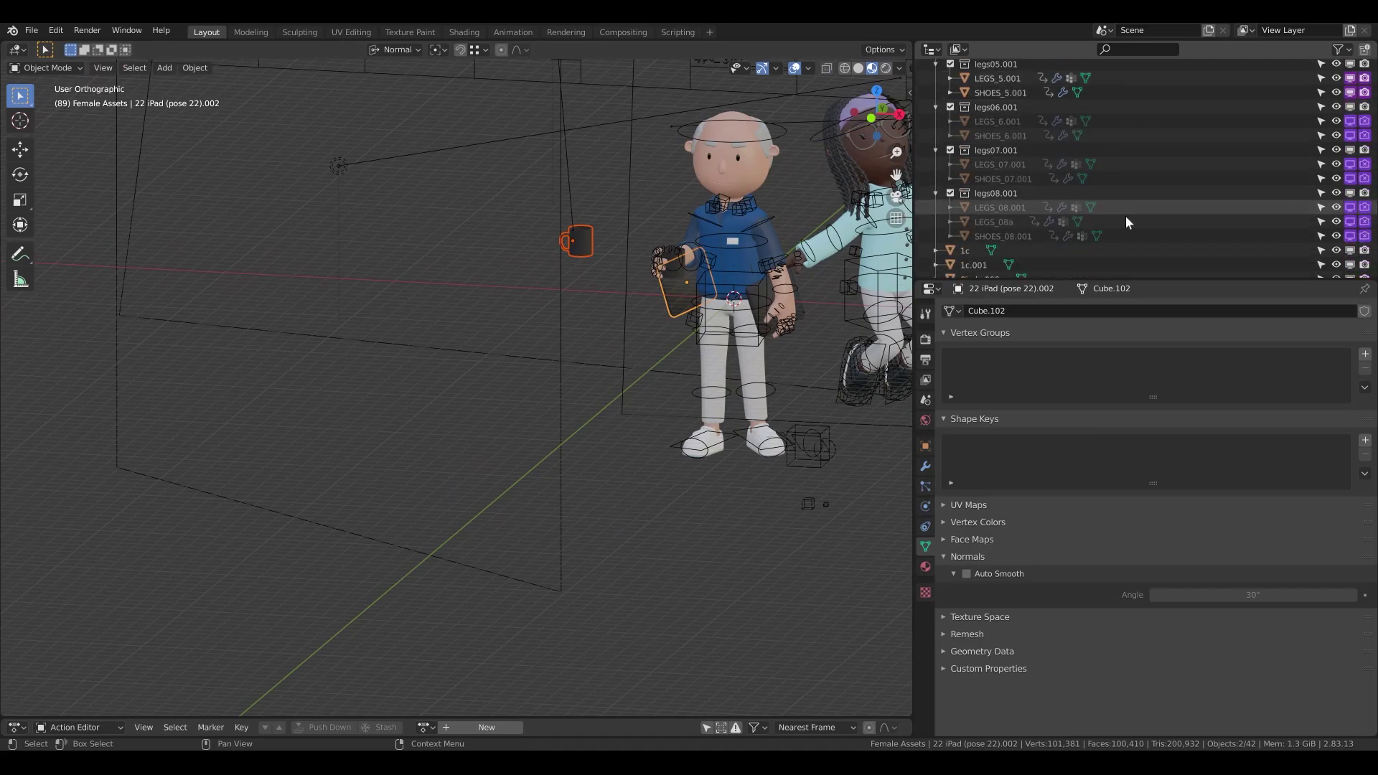
scroll(1126, 215, up, 10)
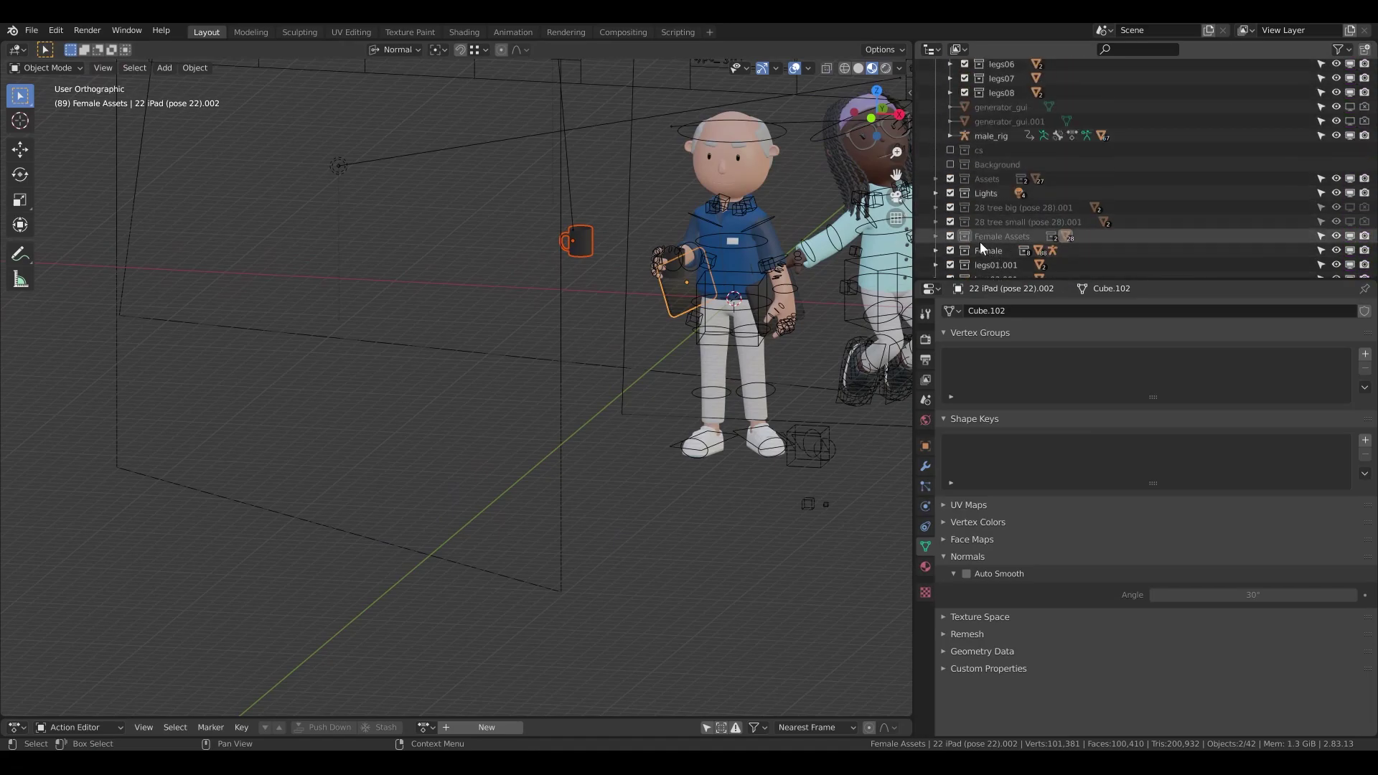
middle_drag(546, 308, 668, 287)
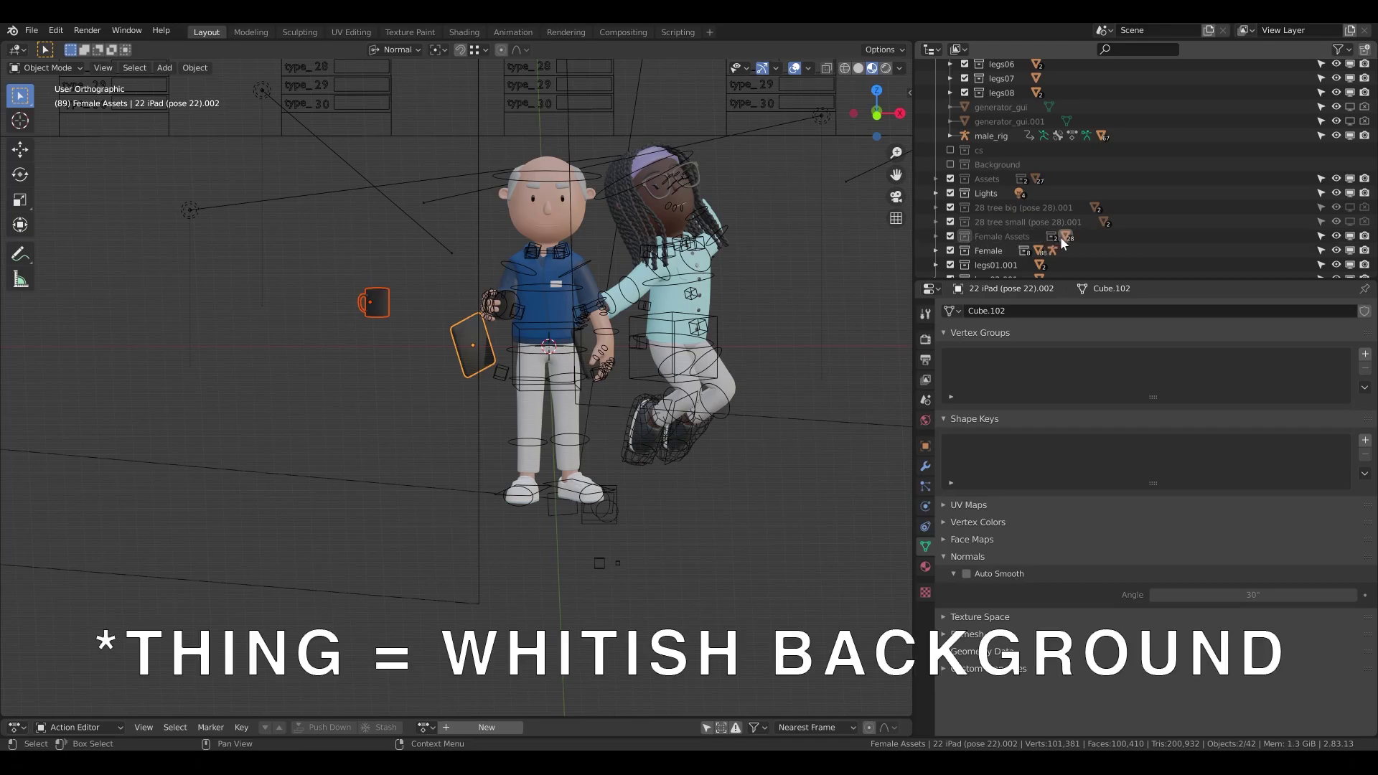
click(937, 236)
scroll(980, 234, down, 5)
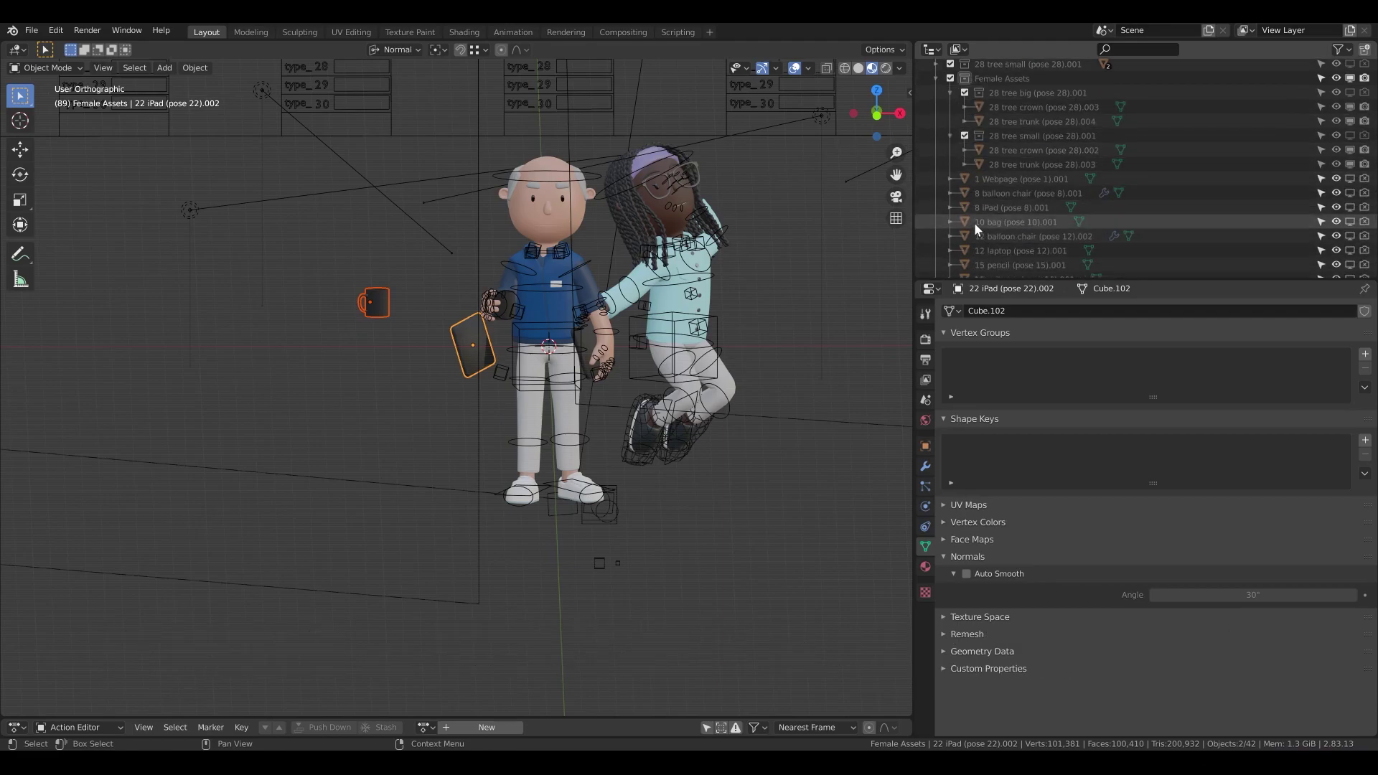
scroll(976, 225, down, 5)
click(1349, 208)
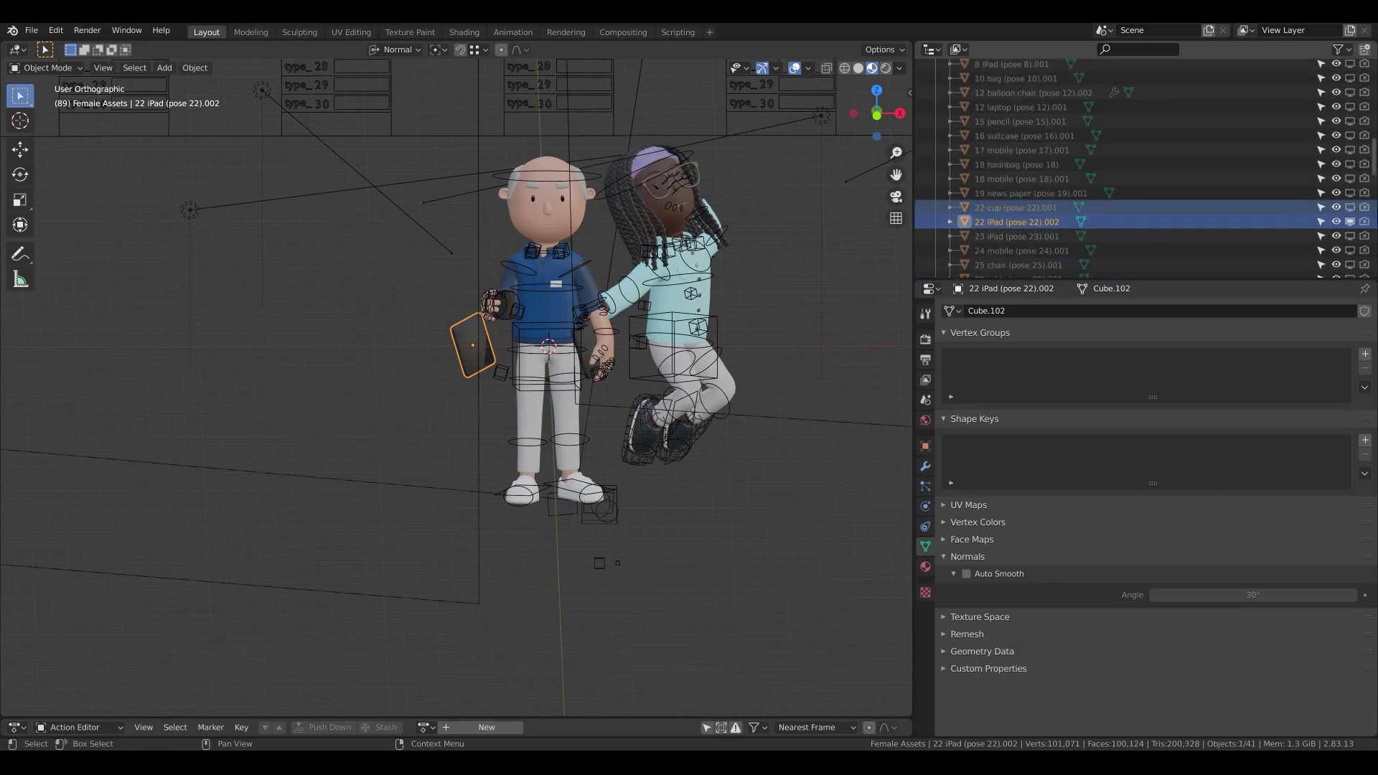
click(1350, 222)
shift+middle_drag(697, 257, 584, 283)
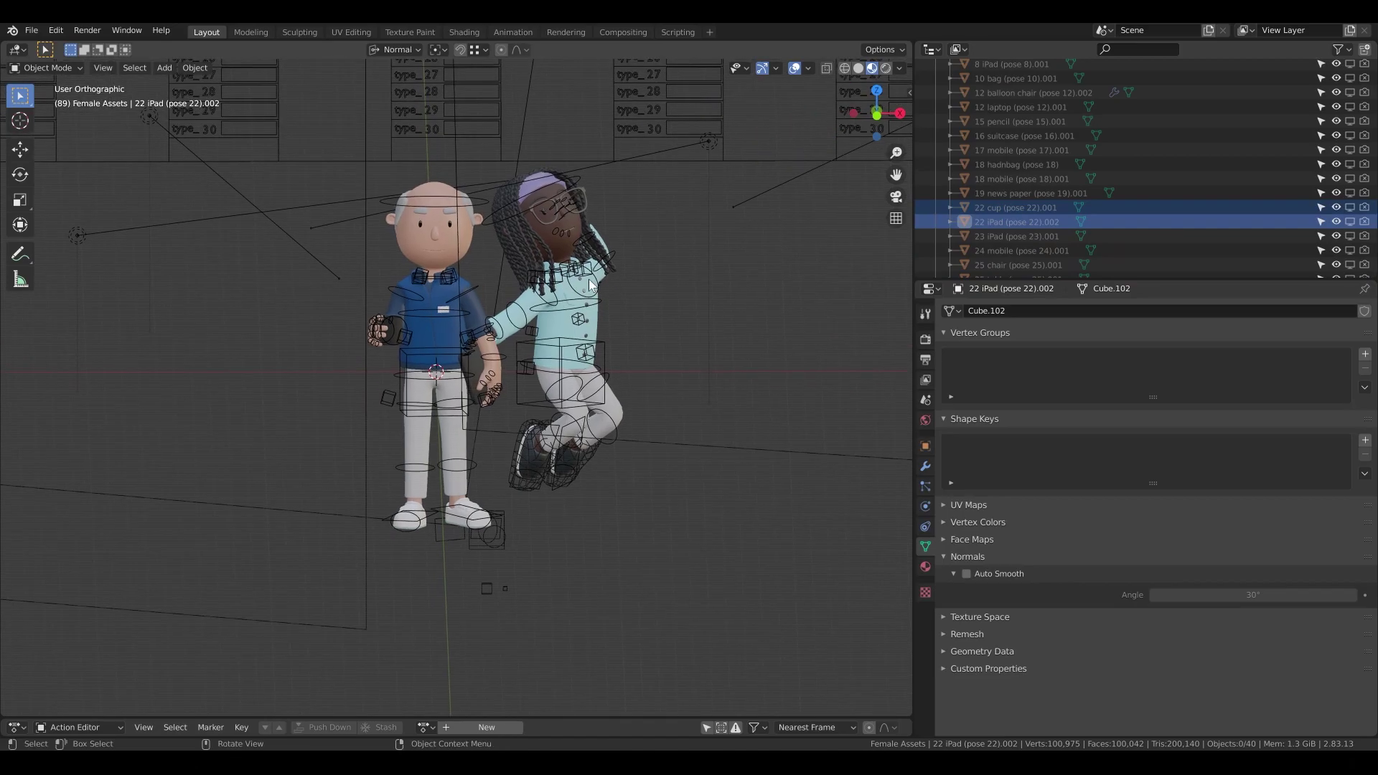
scroll(582, 281, up, 1)
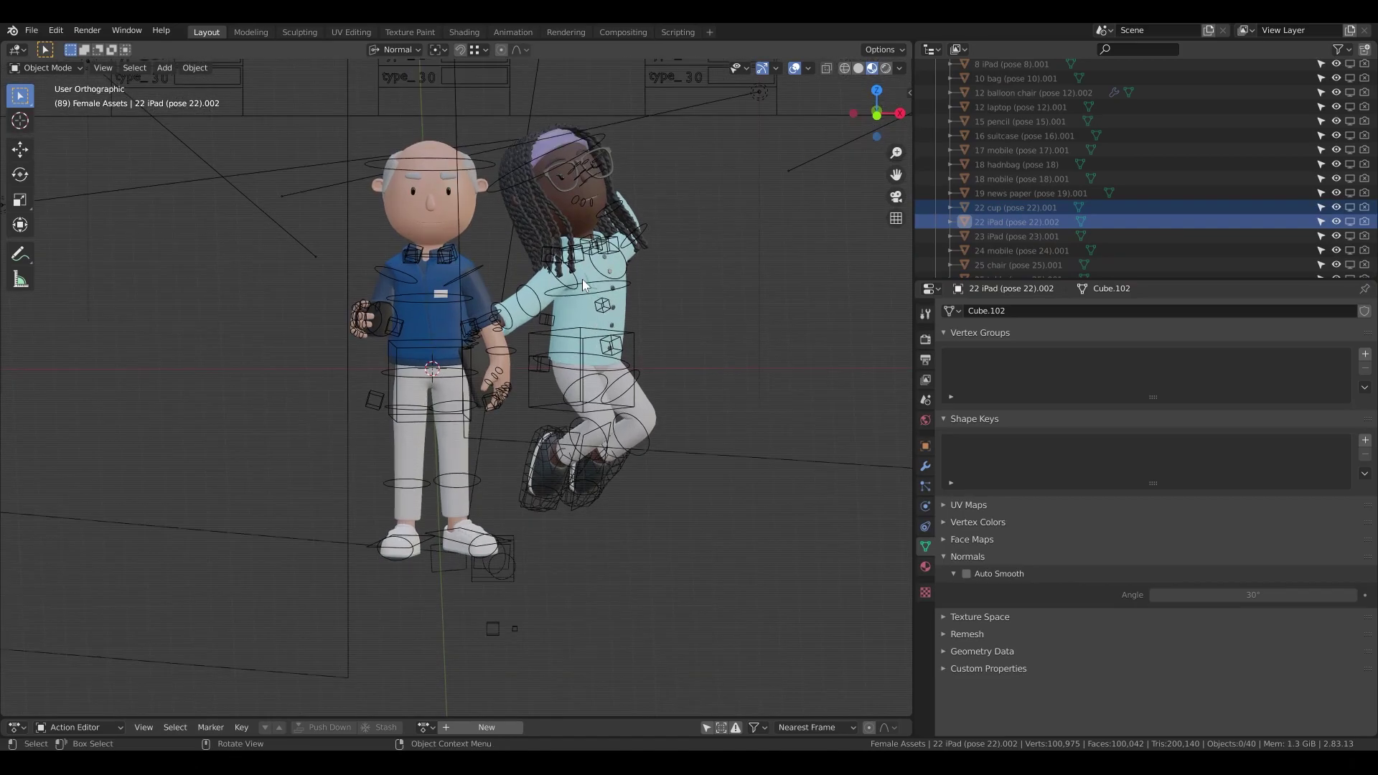
Try to append directly from Male_March_2021.blend in the Source folder.
click(32, 30)
click(92, 186)
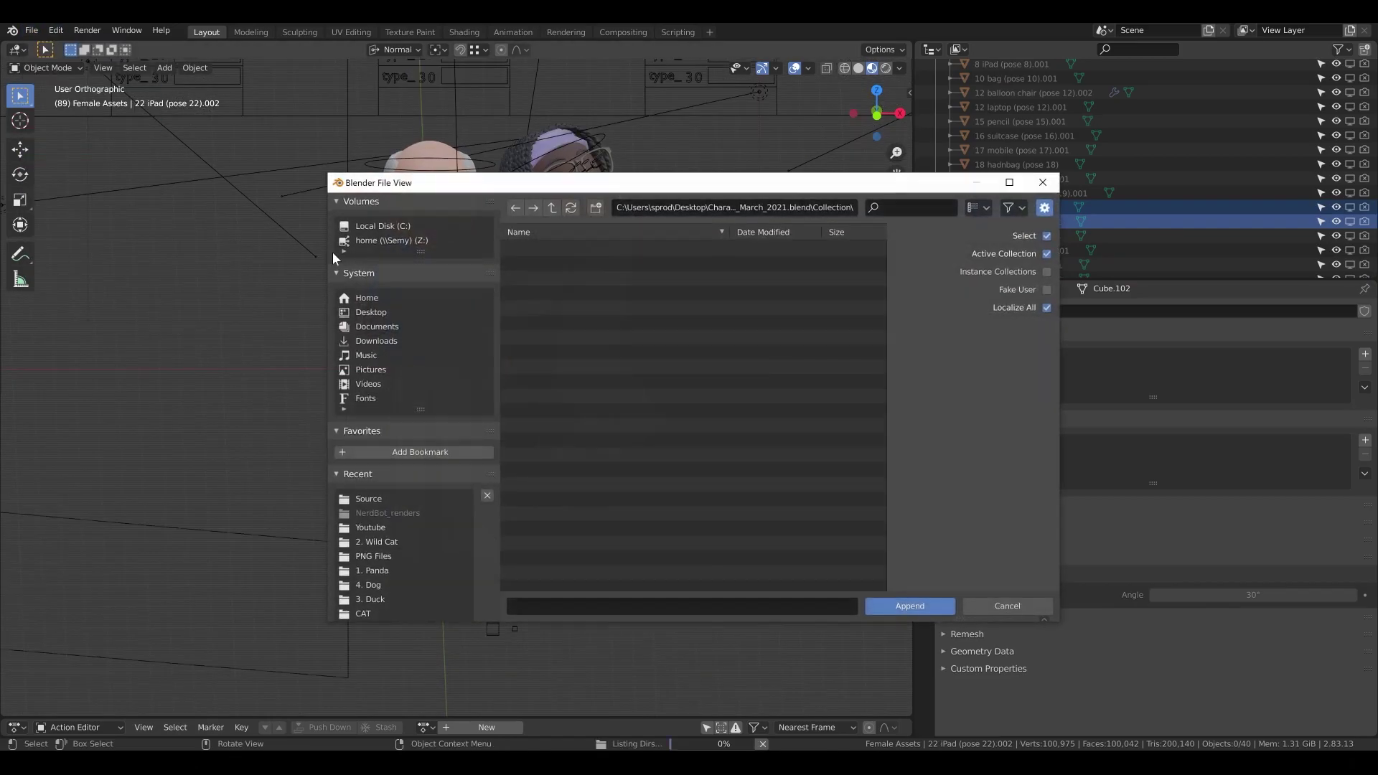
click(558, 211)
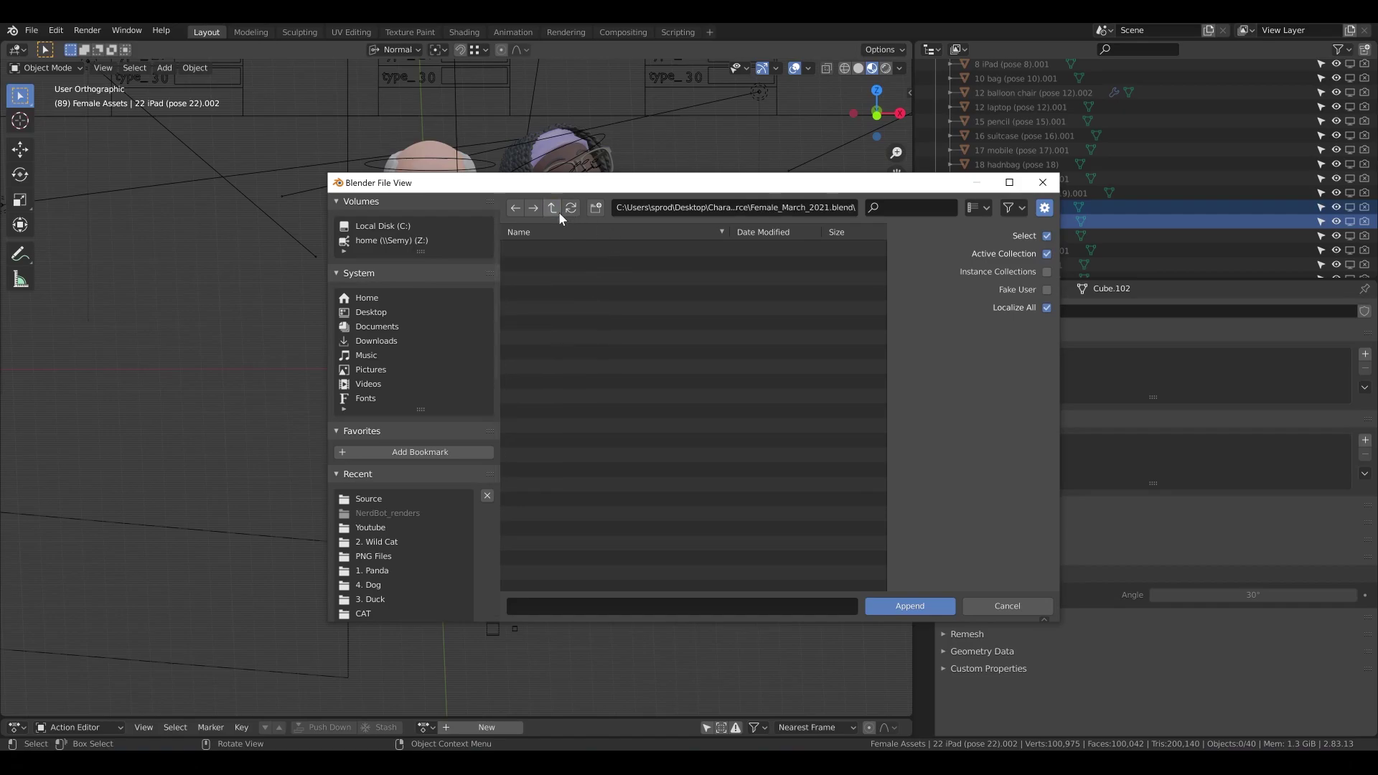
click(557, 211)
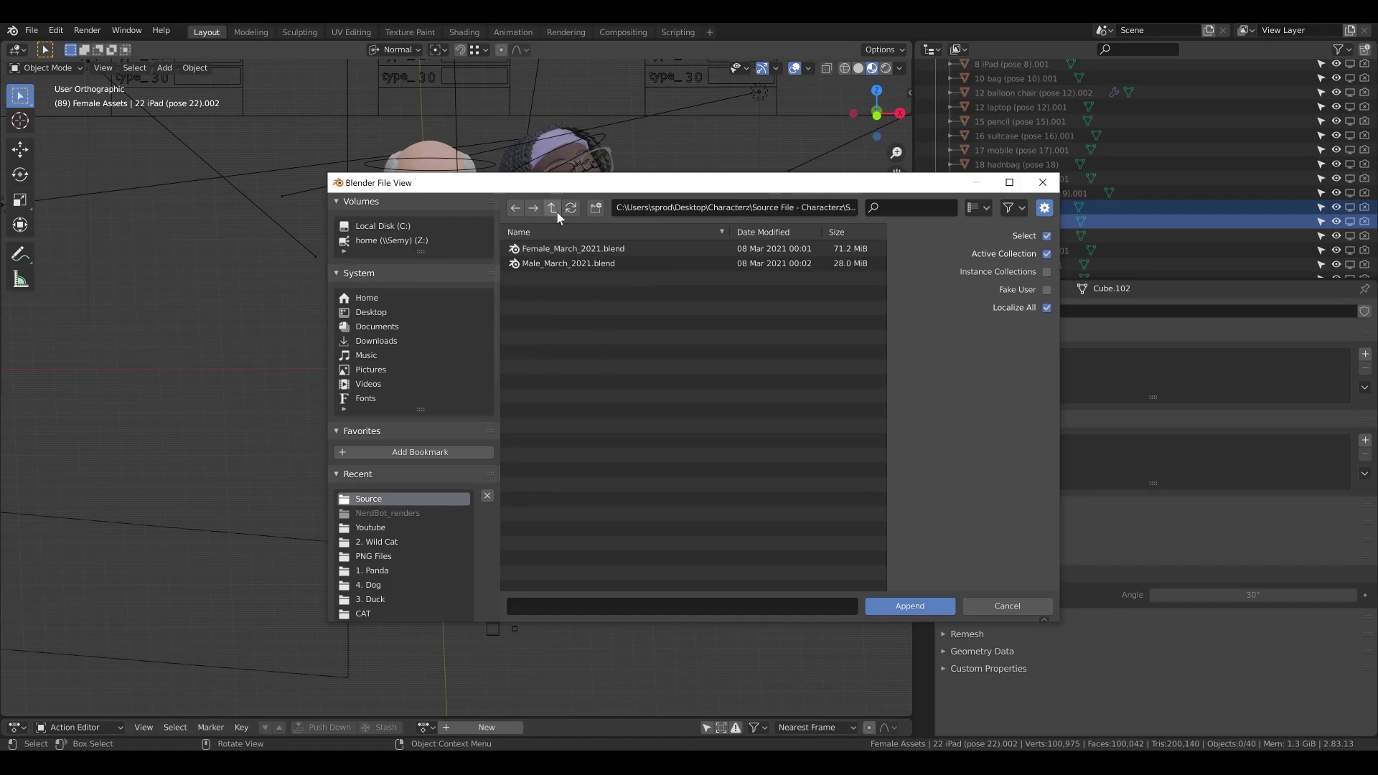
click(567, 264)
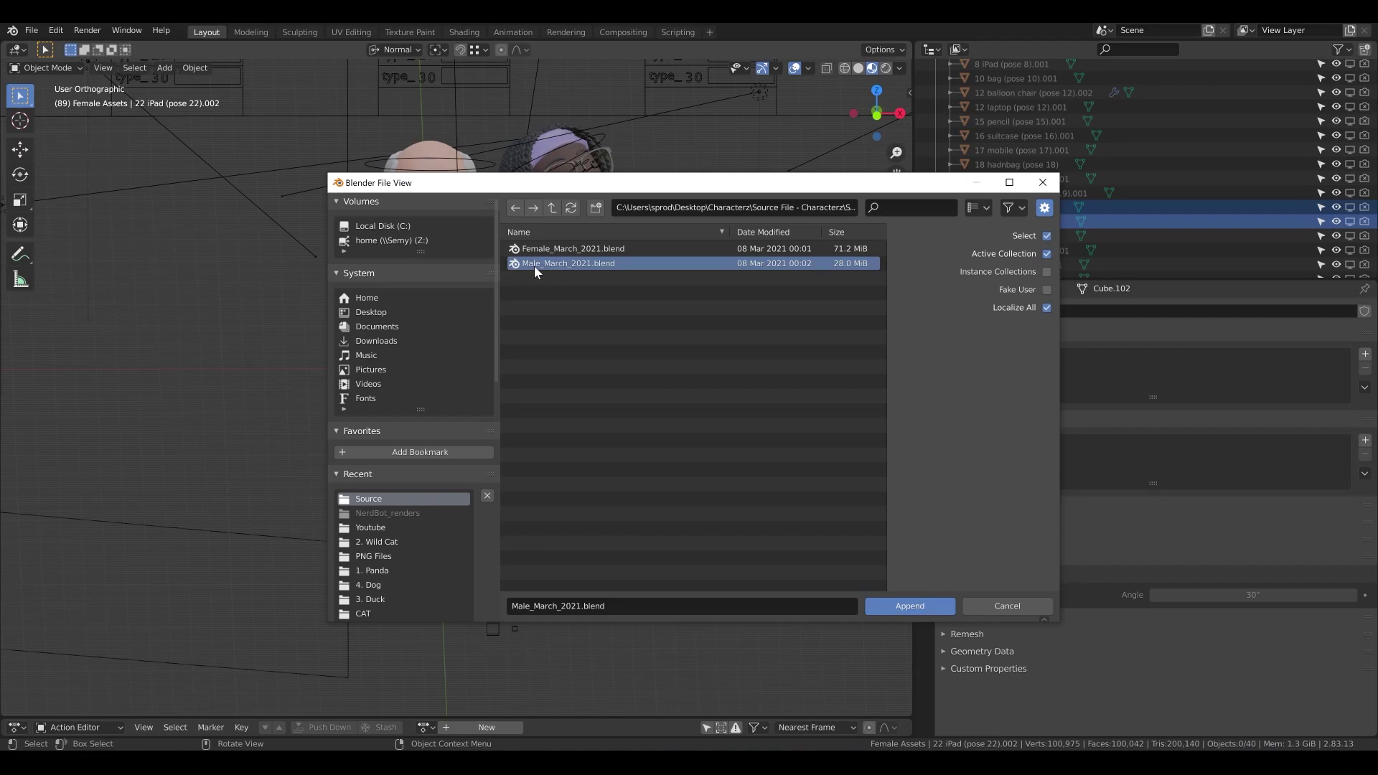
key(Return)
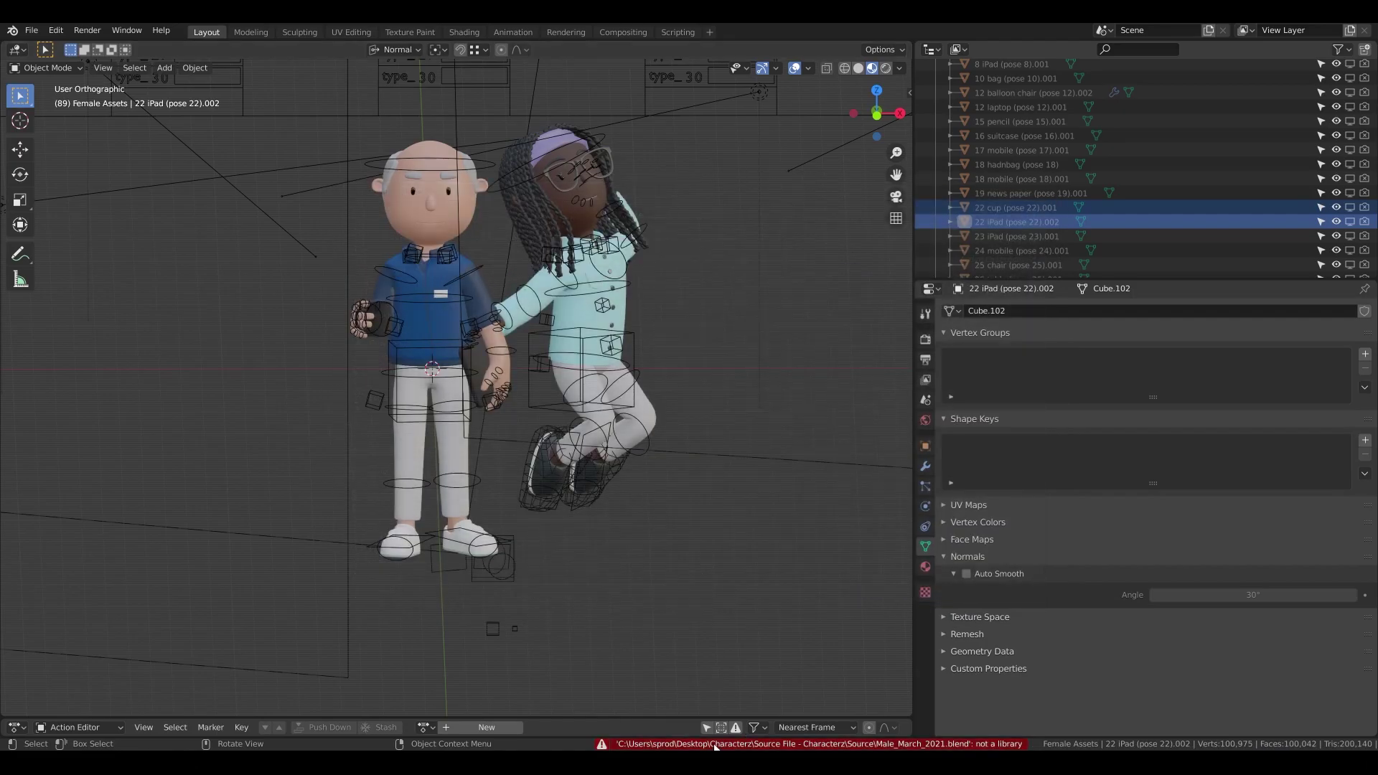
Reopen the append file browser at the Source folder and clear the file selection.
click(31, 30)
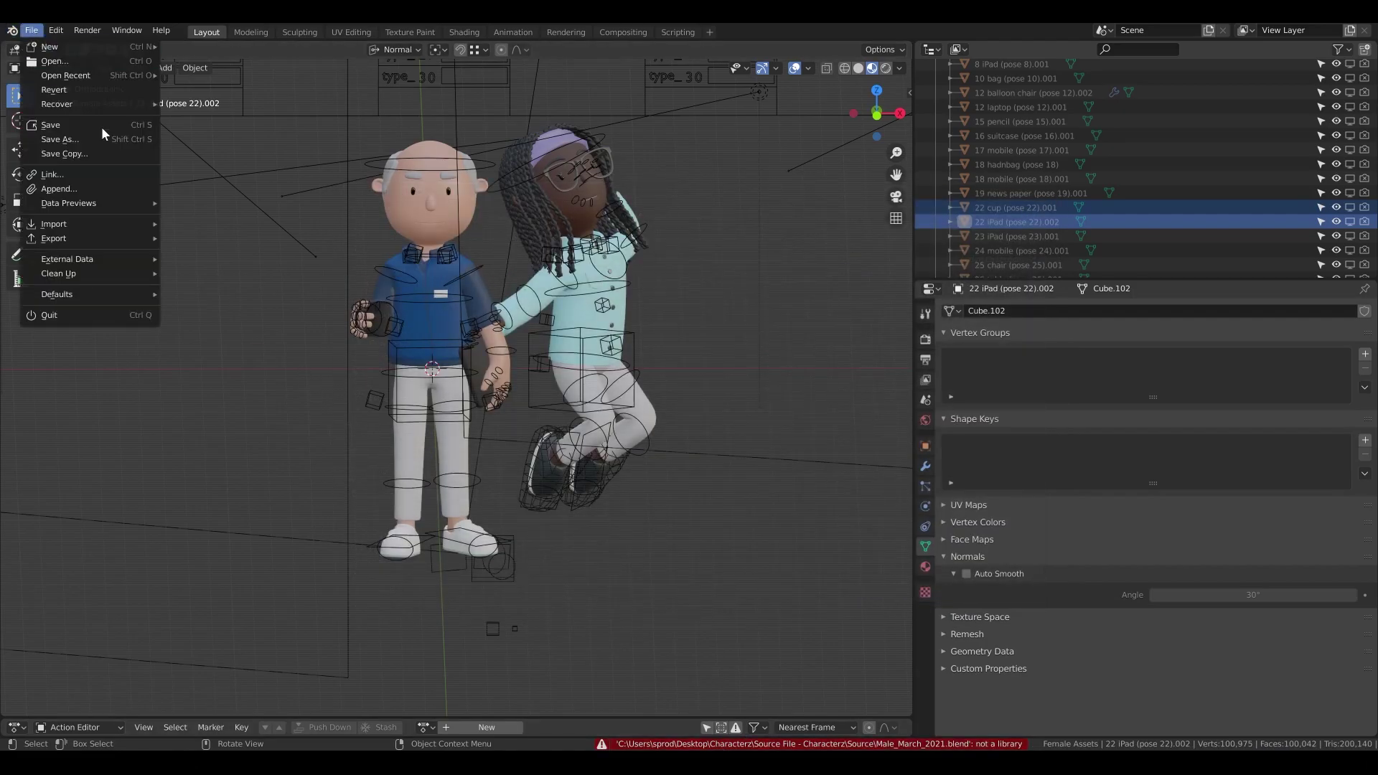
click(112, 188)
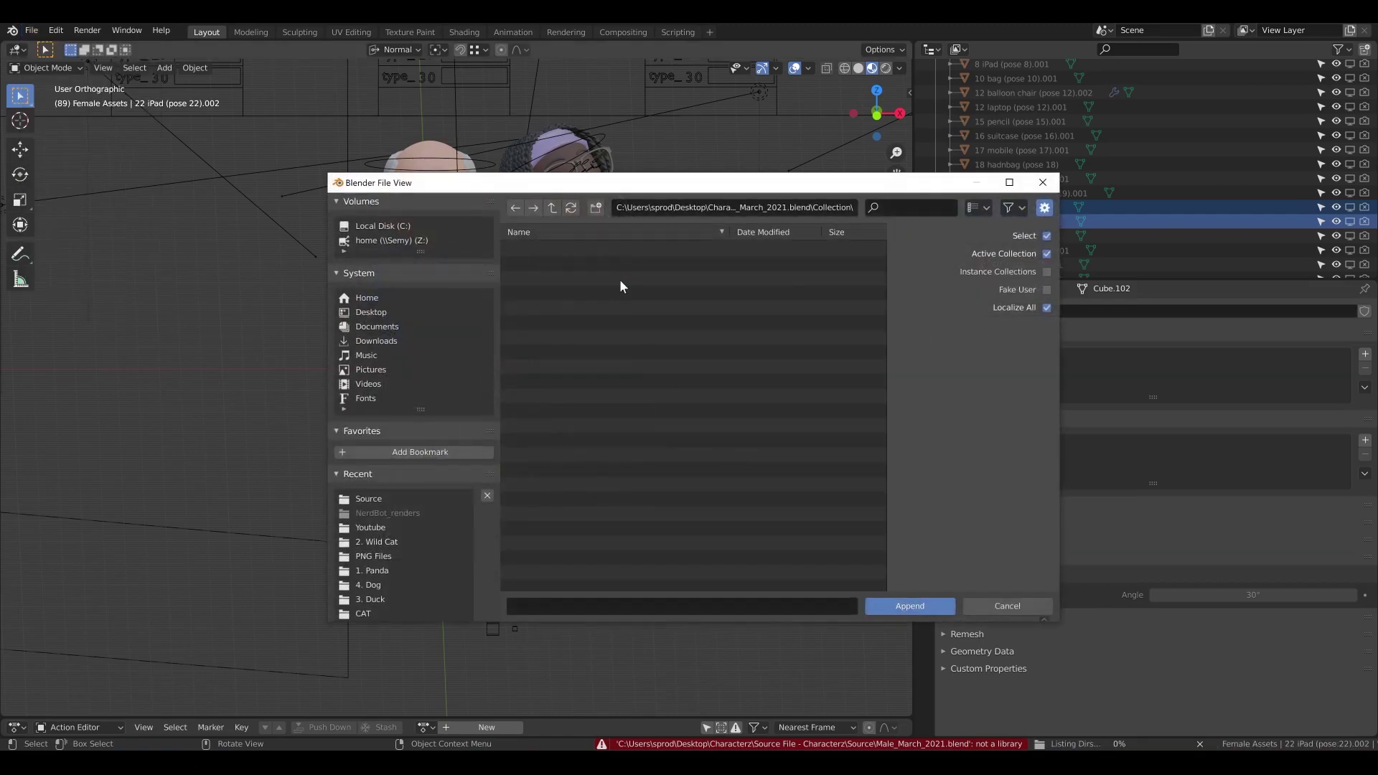
click(551, 208)
click(550, 264)
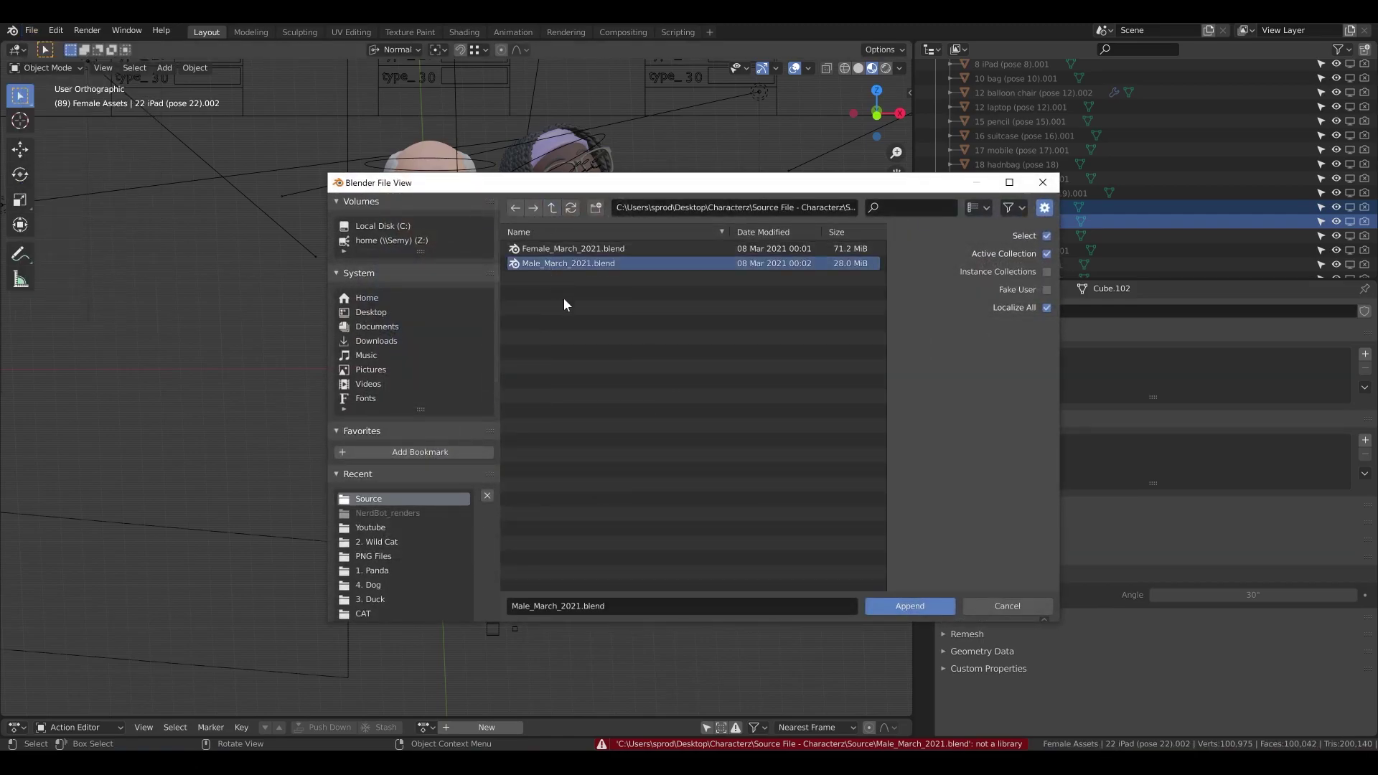
click(561, 284)
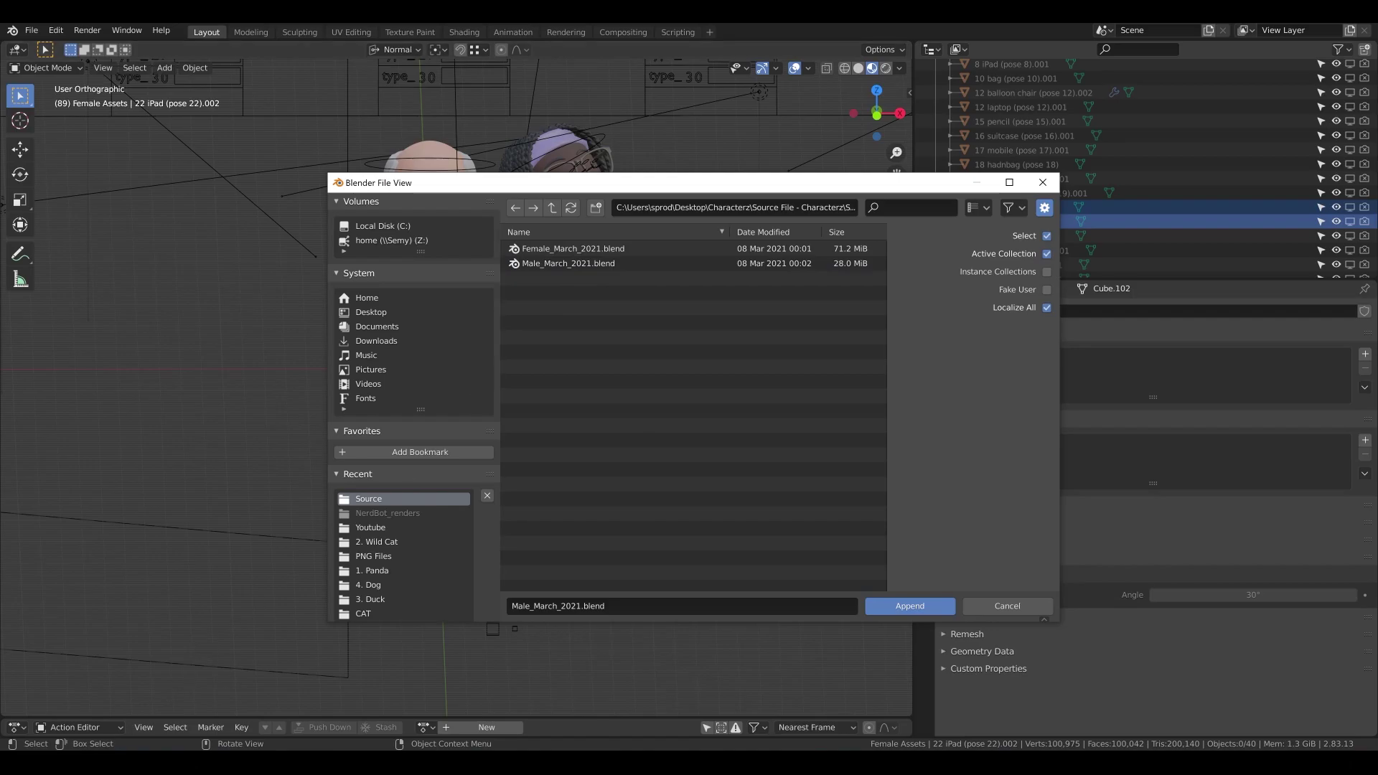
Switch to File Explorer, duplicate Male_March_2021 inside the Source folder, and return to Blender's append browser.
key(alt+Tab)
key(ctrl+c)
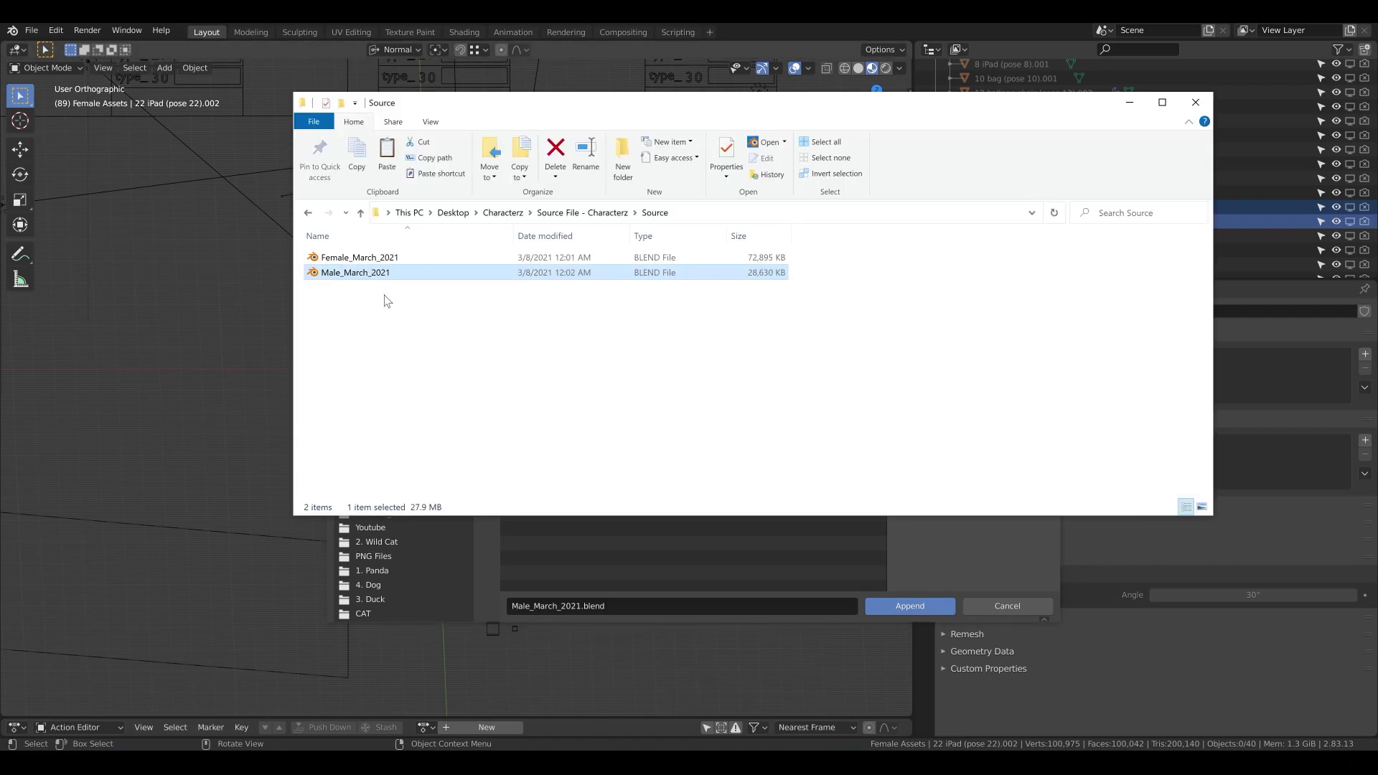
key(ctrl+v)
click(403, 306)
click(614, 569)
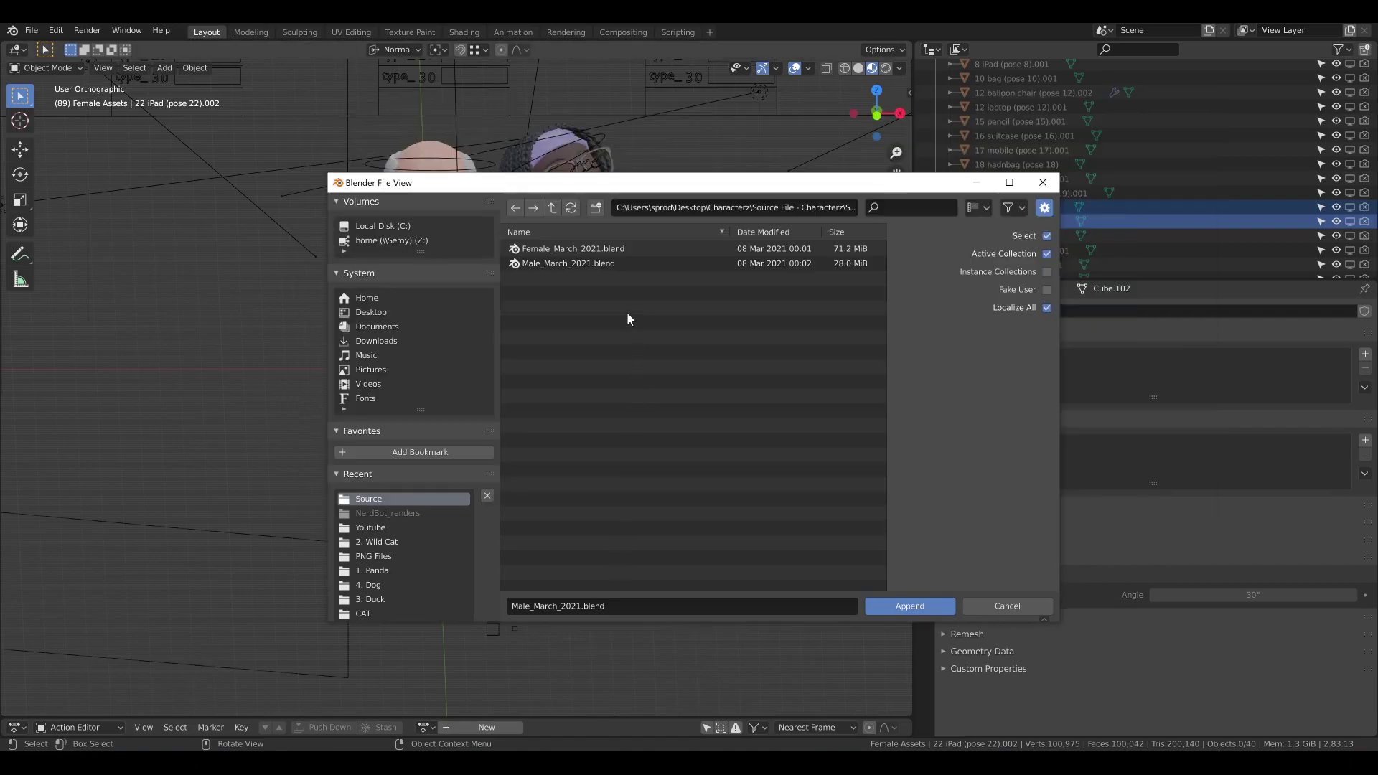
Append the Male collection from Male_March_2021 - Copy.blend.
click(581, 264)
double_click(615, 266)
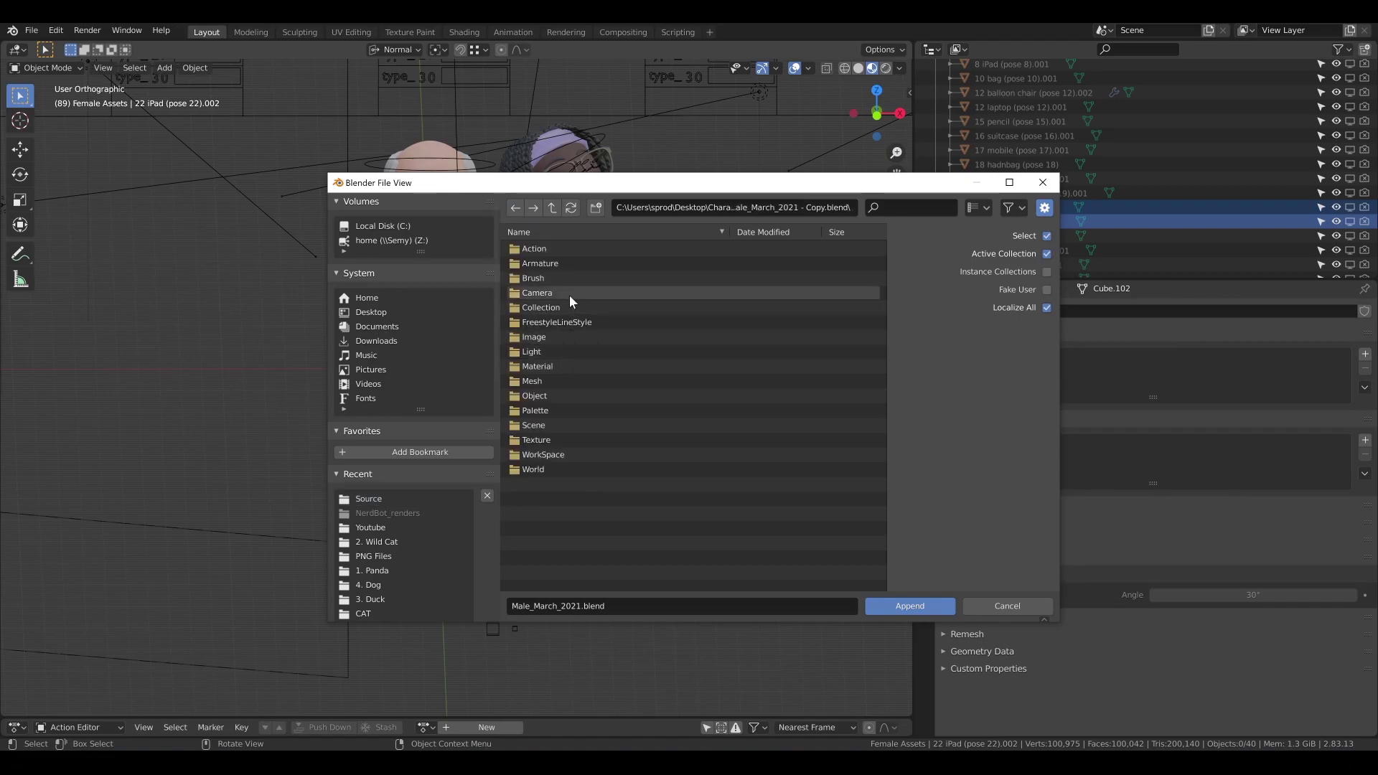
double_click(563, 304)
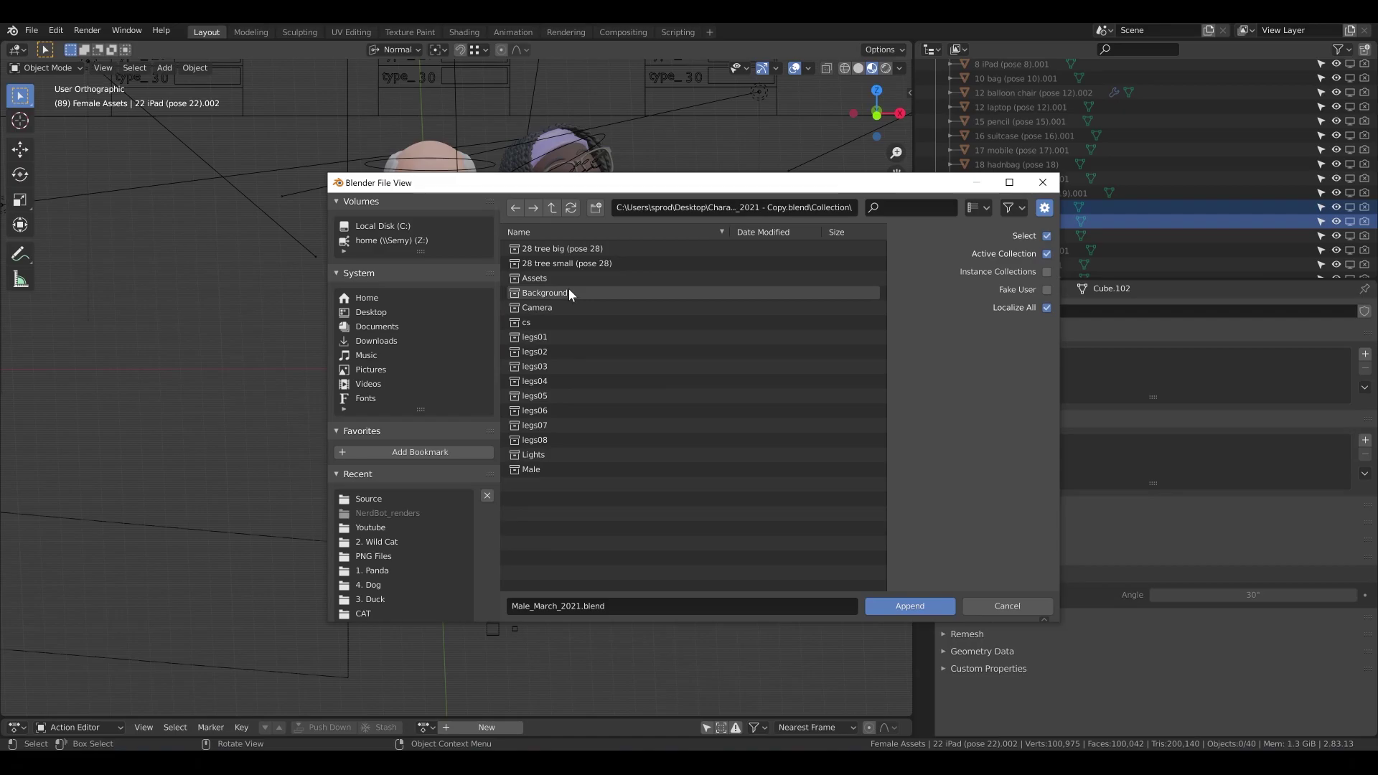
click(544, 308)
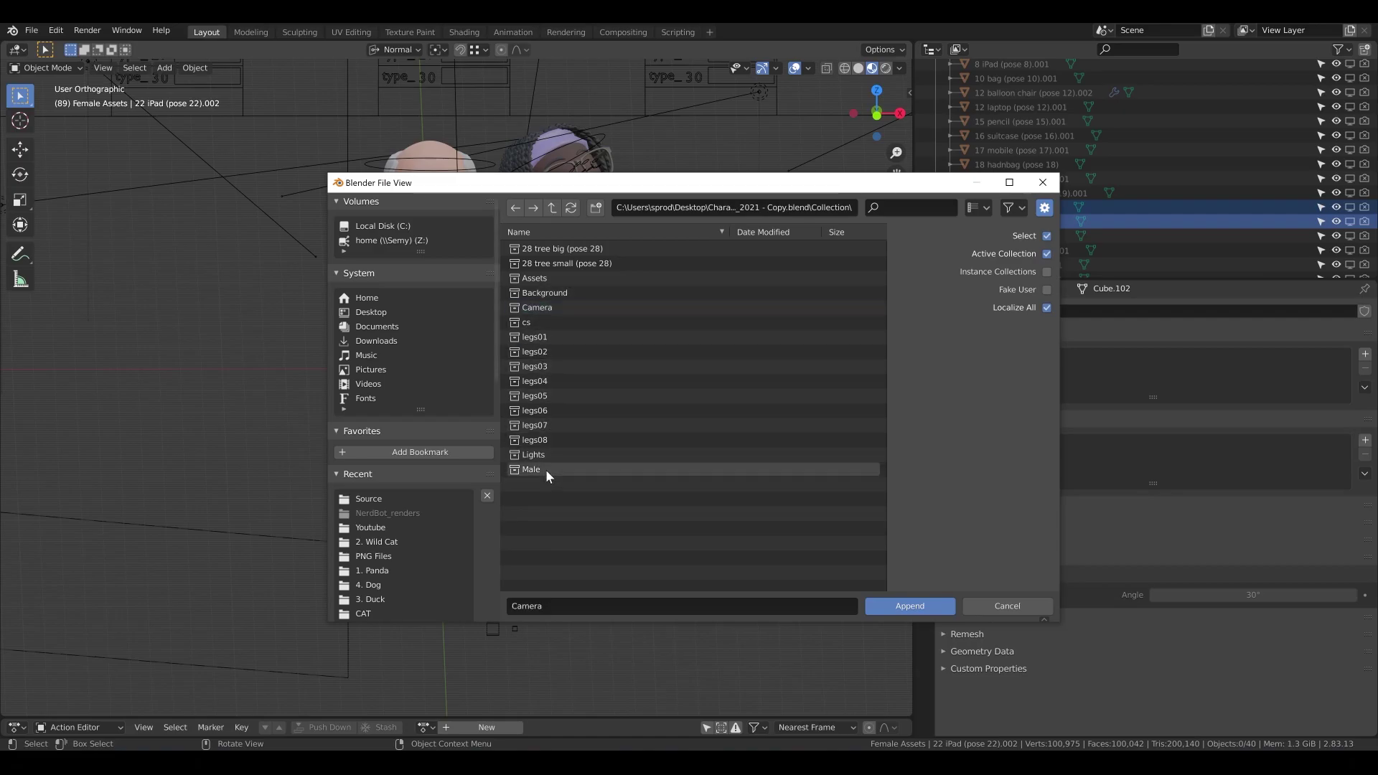
click(545, 469)
click(877, 606)
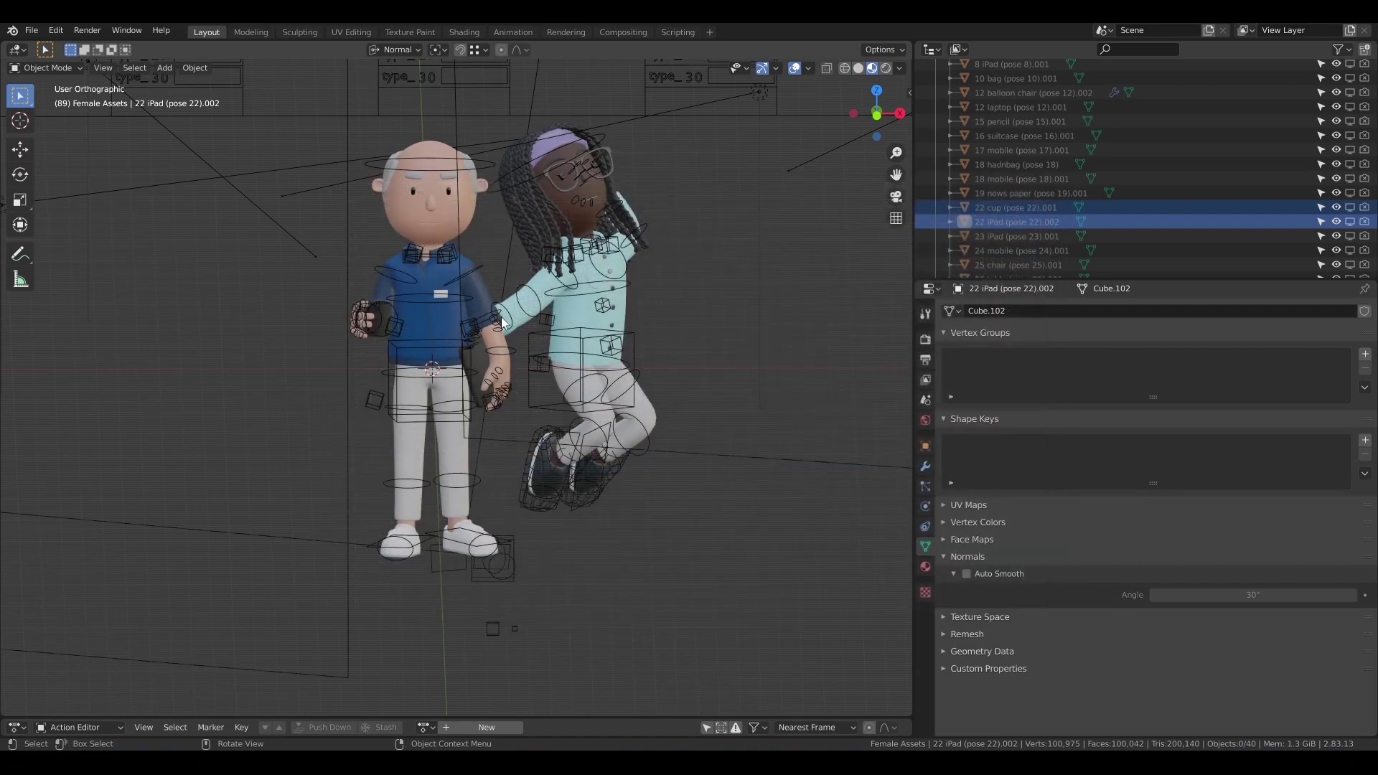
Move the appended male character about 8.7 m along X to stand beside the original male.
scroll(490, 307, down, 2)
key(g)
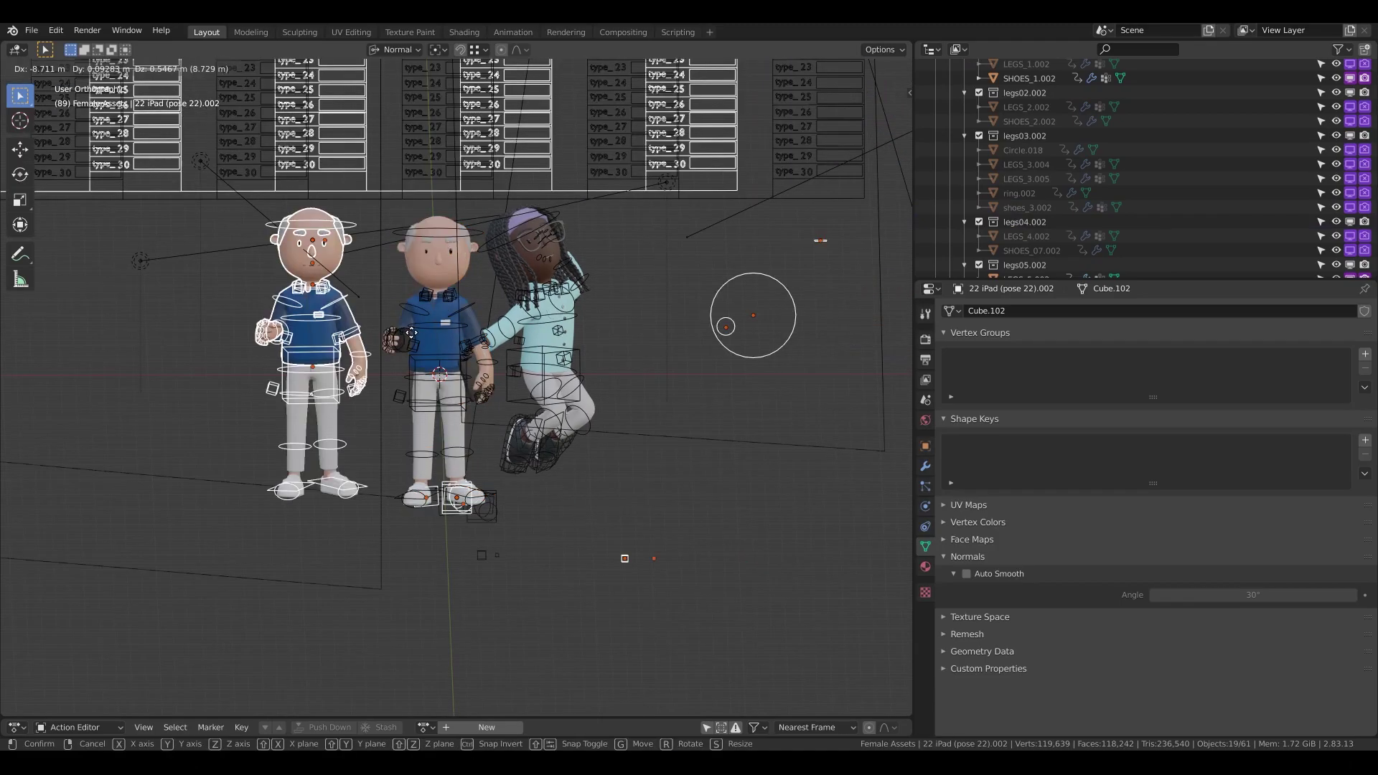
click(409, 332)
Select the appended rig male_rig.001, enter Pose Mode, and shift its spline bone slightly upward.
scroll(426, 329, down, 3)
scroll(255, 201, down, 2)
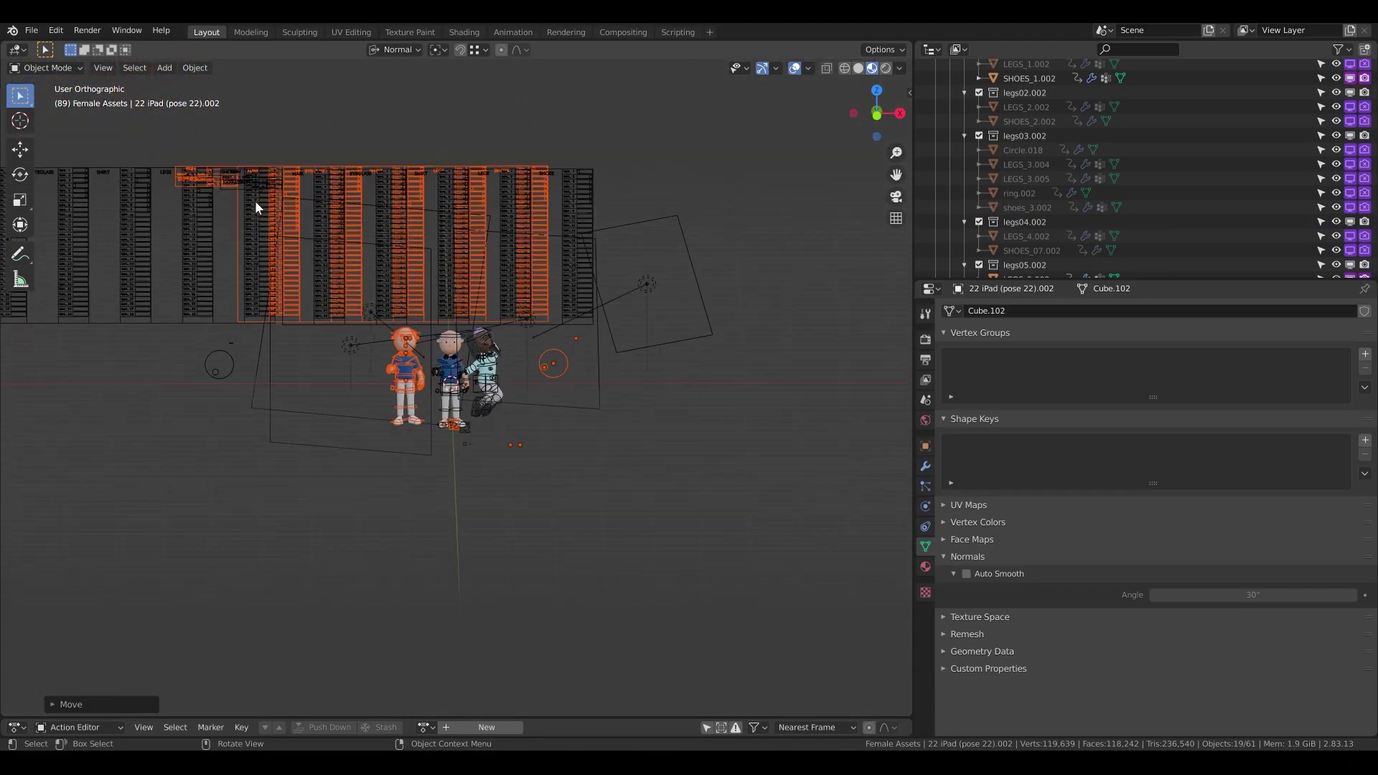
click(305, 178)
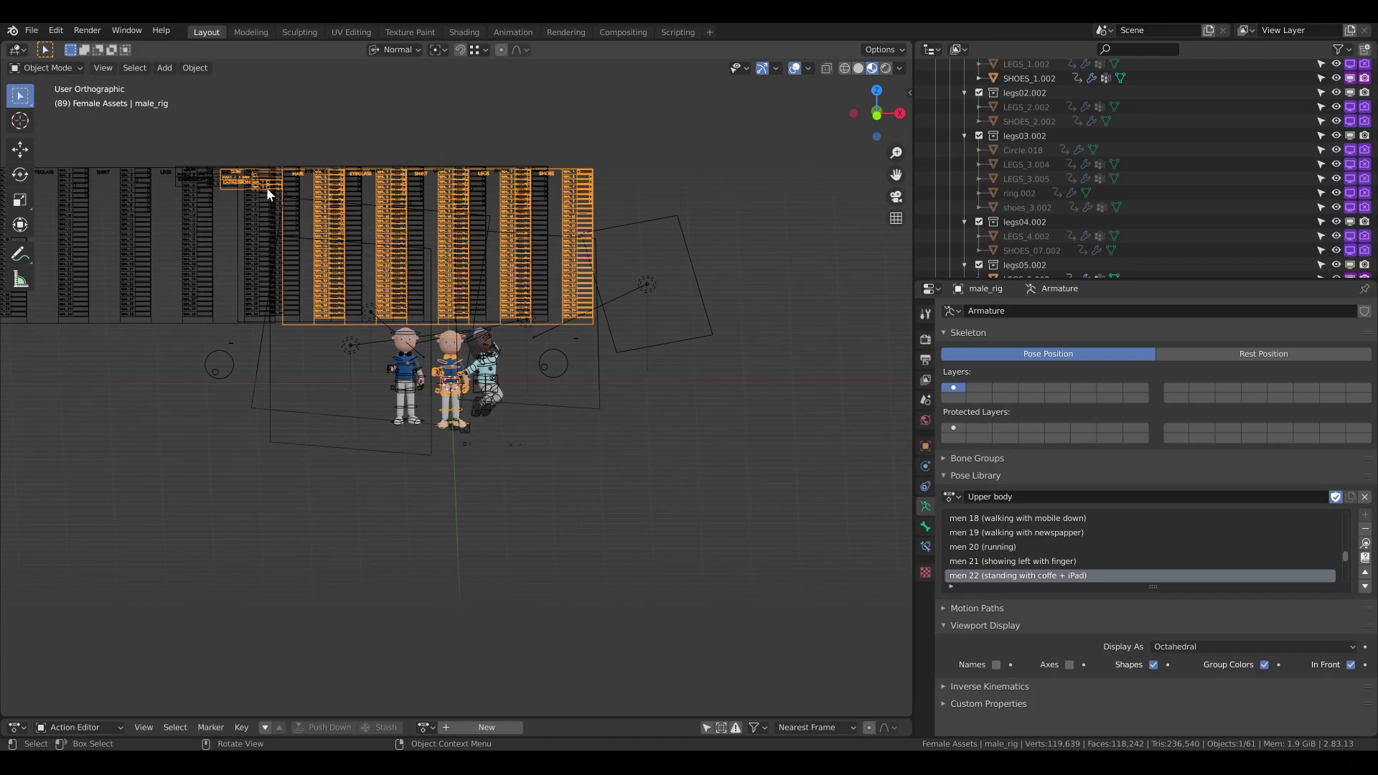
click(265, 203)
click(275, 213)
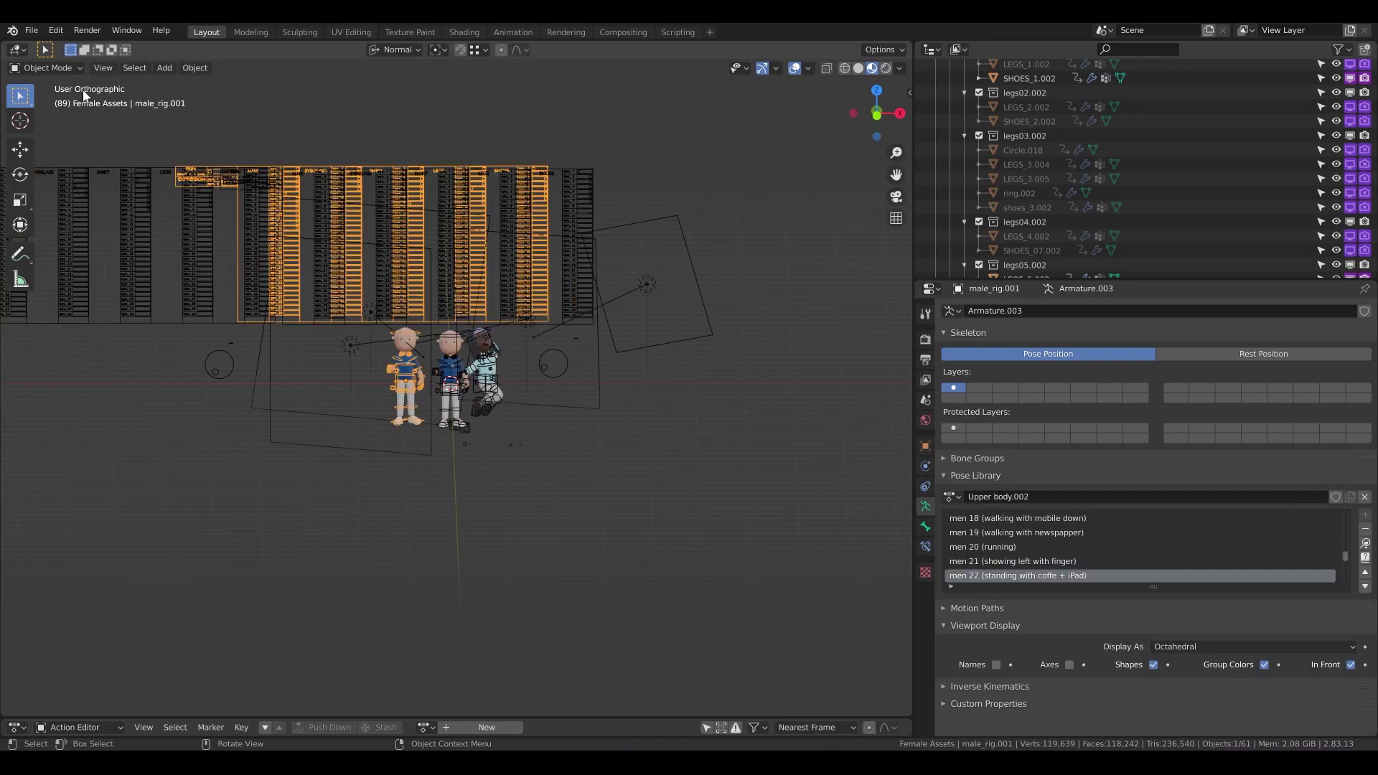
click(44, 67)
click(43, 115)
key(g)
click(273, 217)
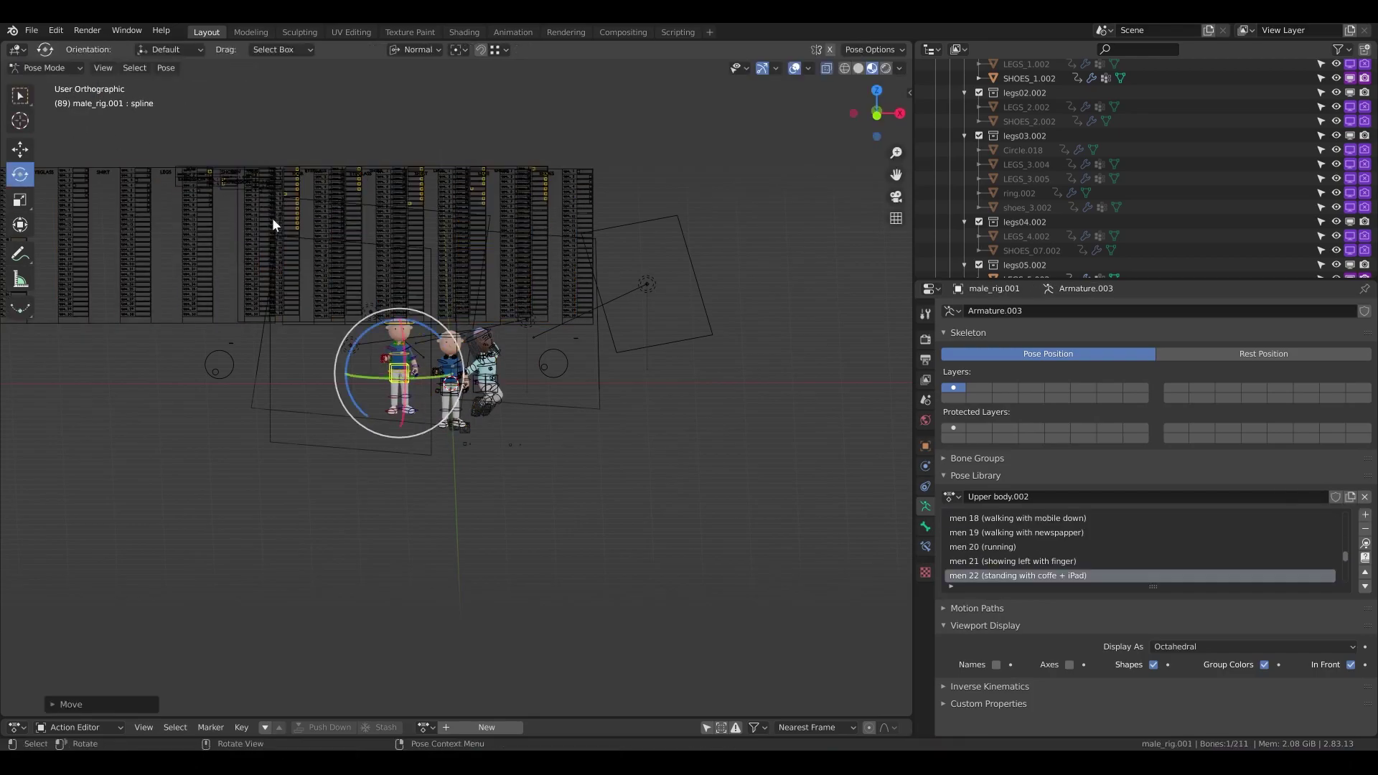
Move the appended rig's control panel bone root.016 up and across, clear above the other characters' panels.
click(255, 222)
click(268, 228)
key(g)
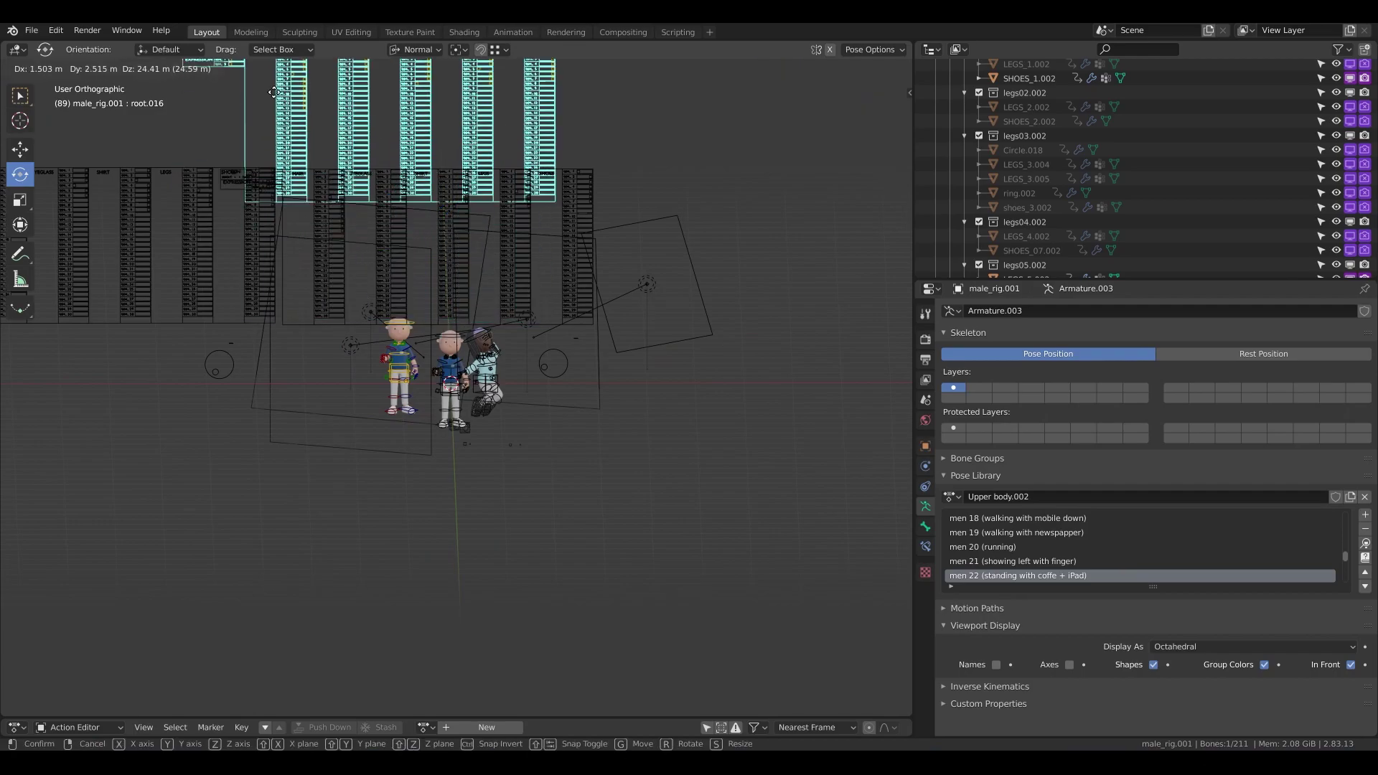
click(277, 97)
mouse_move(348, 204)
middle_down()
mouse_move(346, 257)
mouse_move(335, 213)
middle_up()
shift+middle_drag(335, 212, 310, 330)
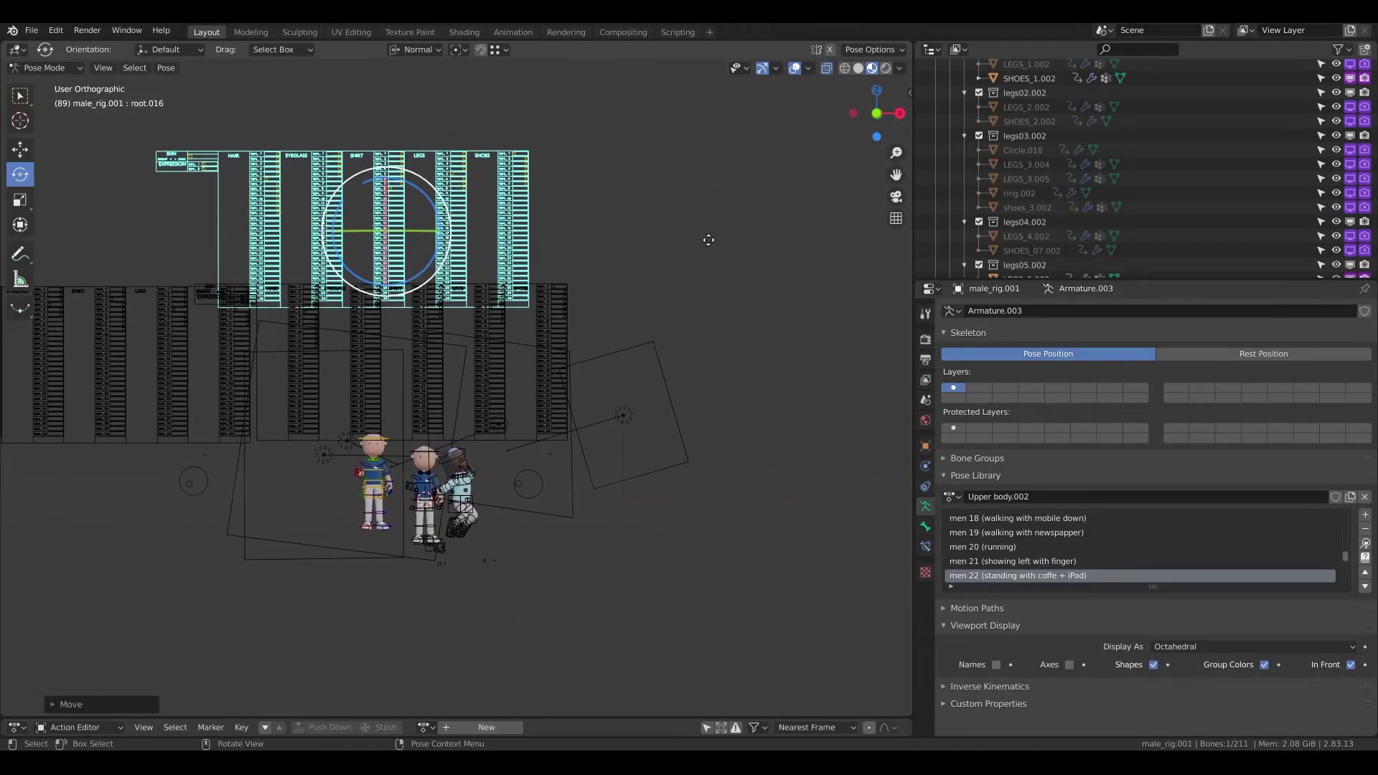
key(g)
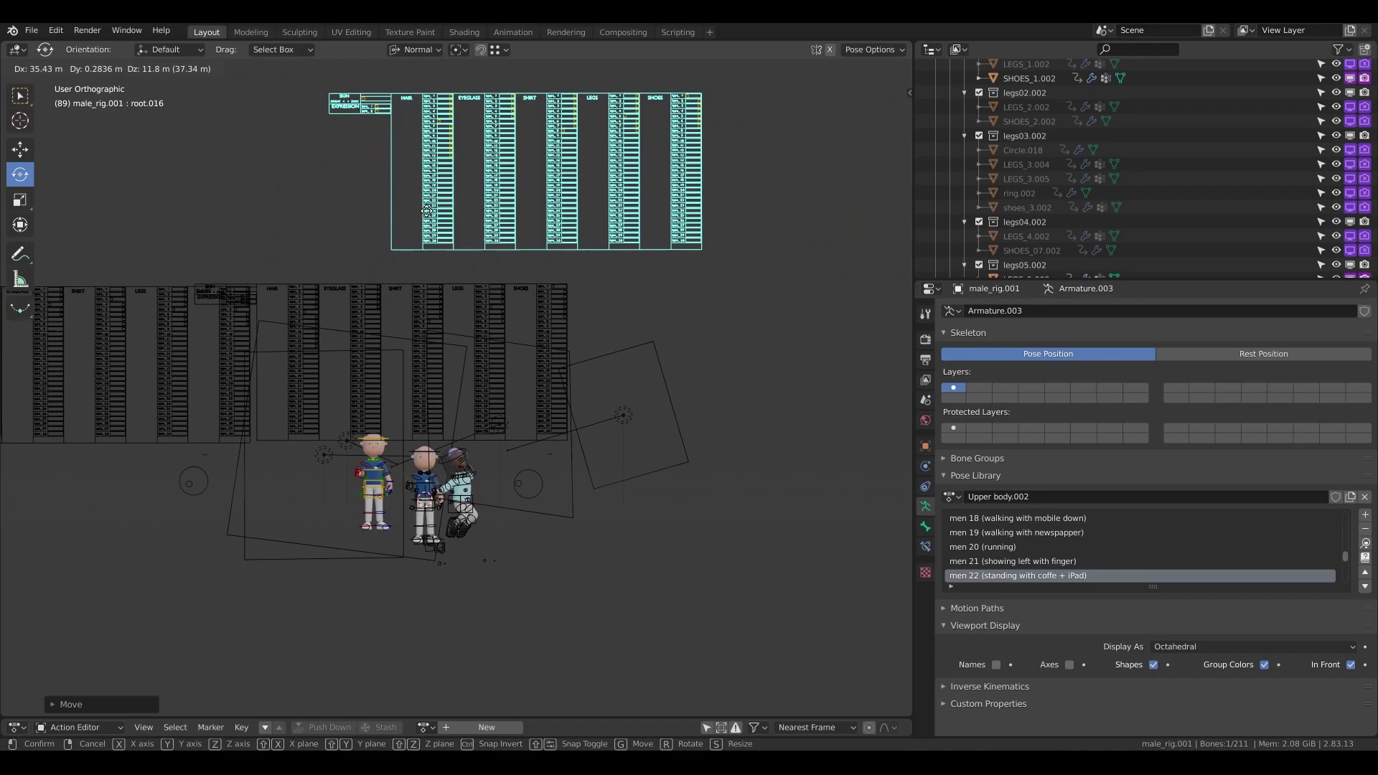
click(417, 206)
click(365, 296)
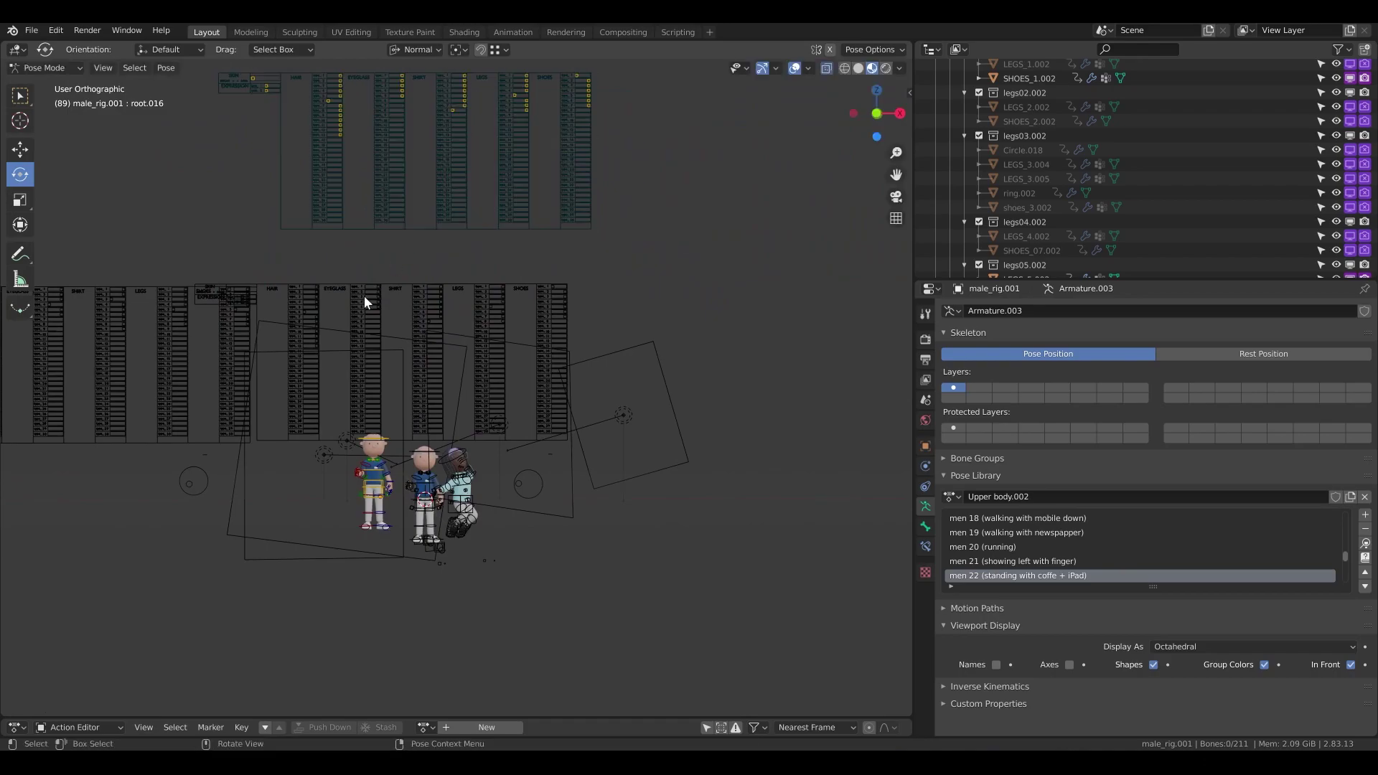
Select the original male_rig, enter Pose Mode, and move its control panel bone root.016 about 13 m along X, clear of the female's panel.
click(43, 68)
click(55, 96)
click(43, 67)
click(49, 86)
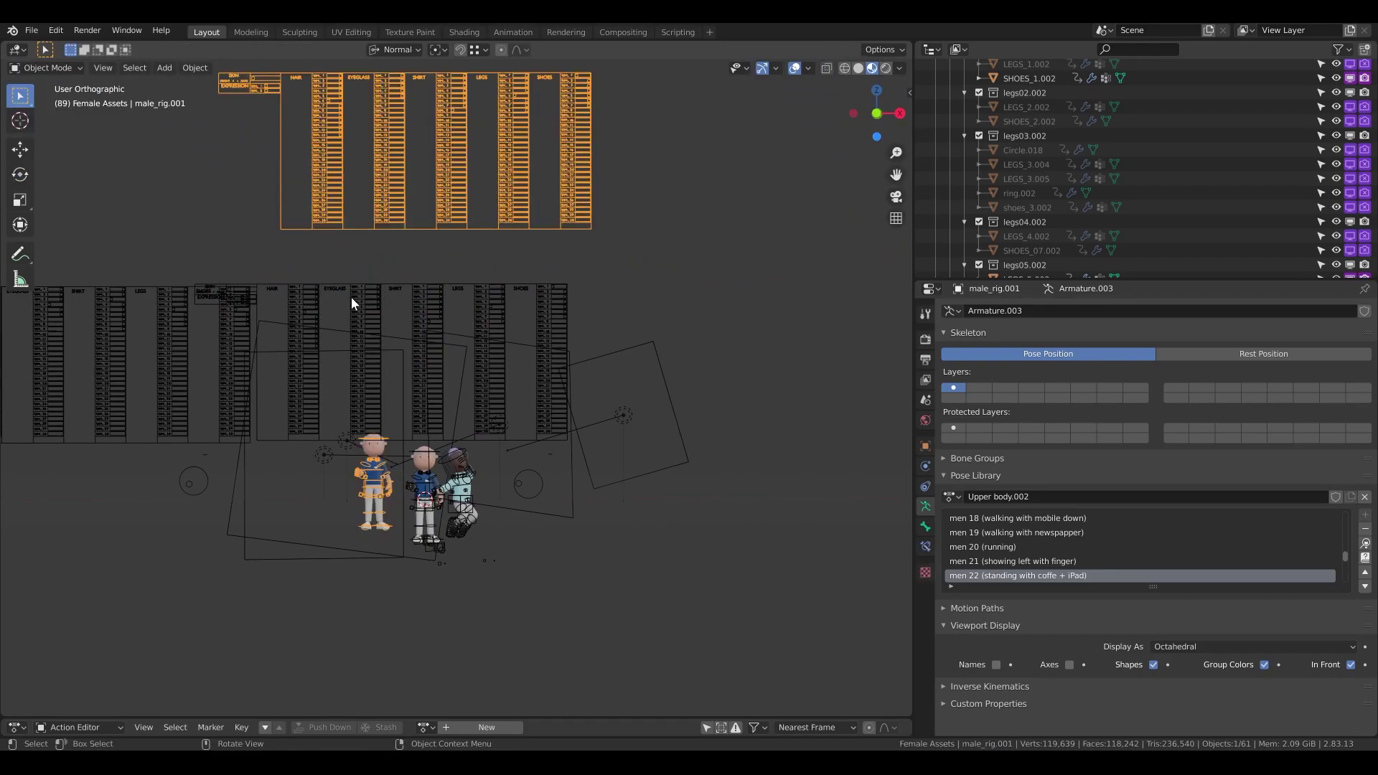
click(351, 296)
click(50, 68)
click(61, 116)
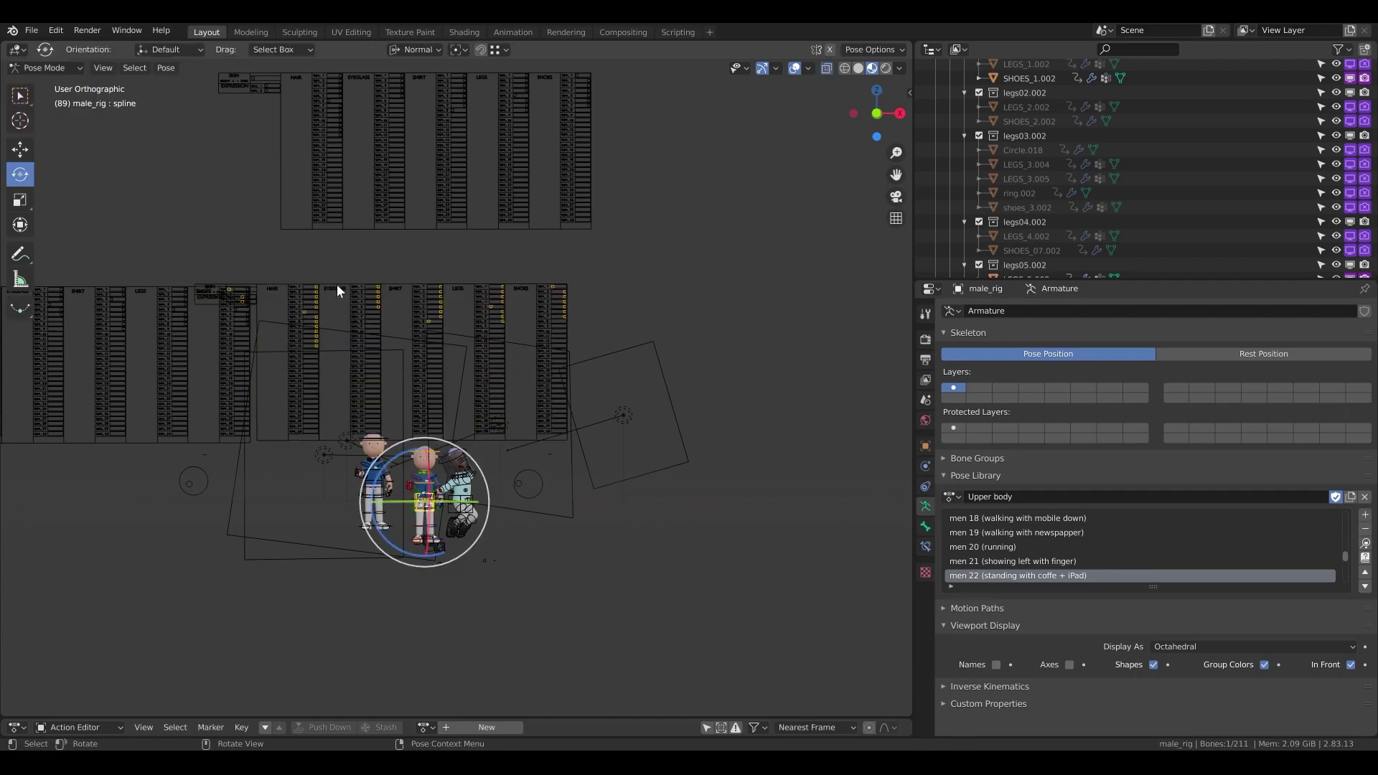
click(337, 287)
key(g)
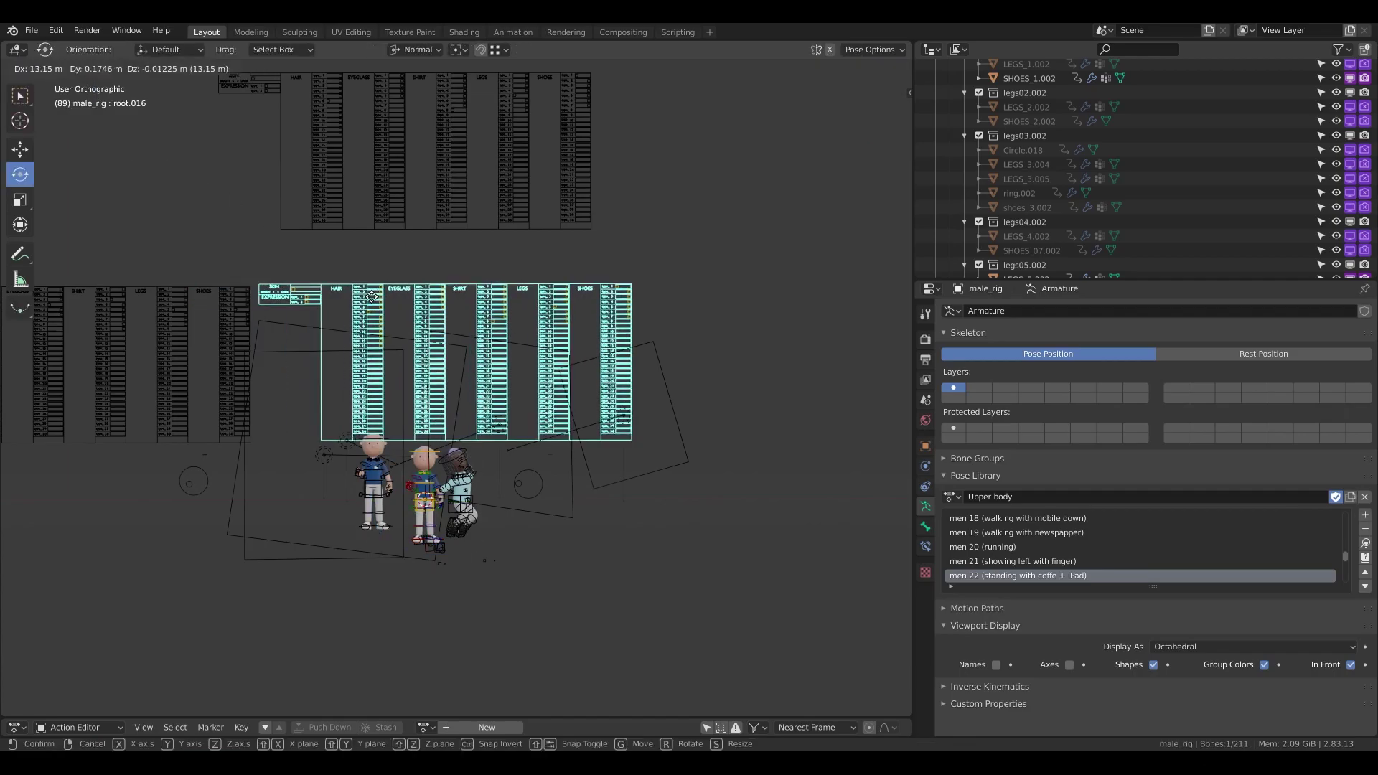
click(371, 300)
click(403, 156)
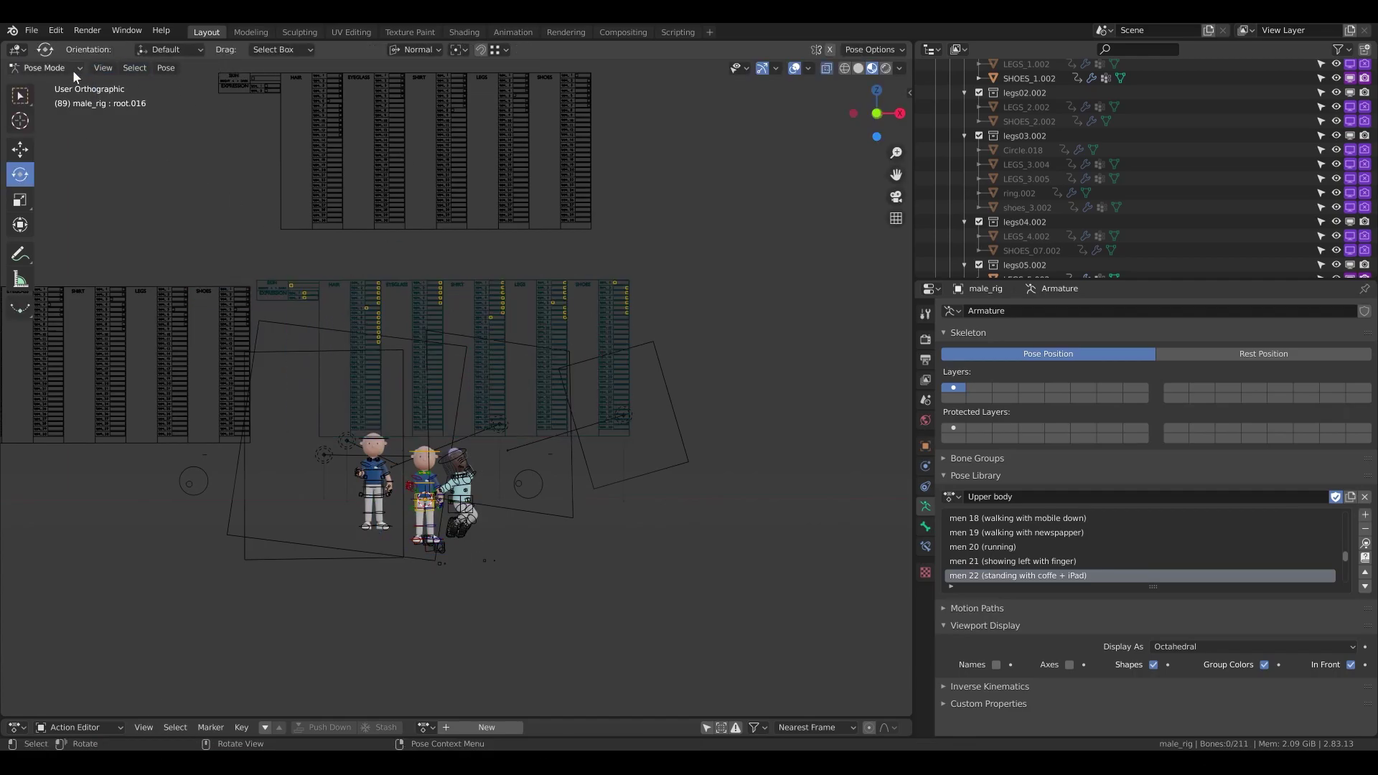
Return to Object Mode and select each of the three rigs in turn to check which control panel belongs to which character.
click(61, 69)
click(61, 88)
click(345, 135)
click(331, 134)
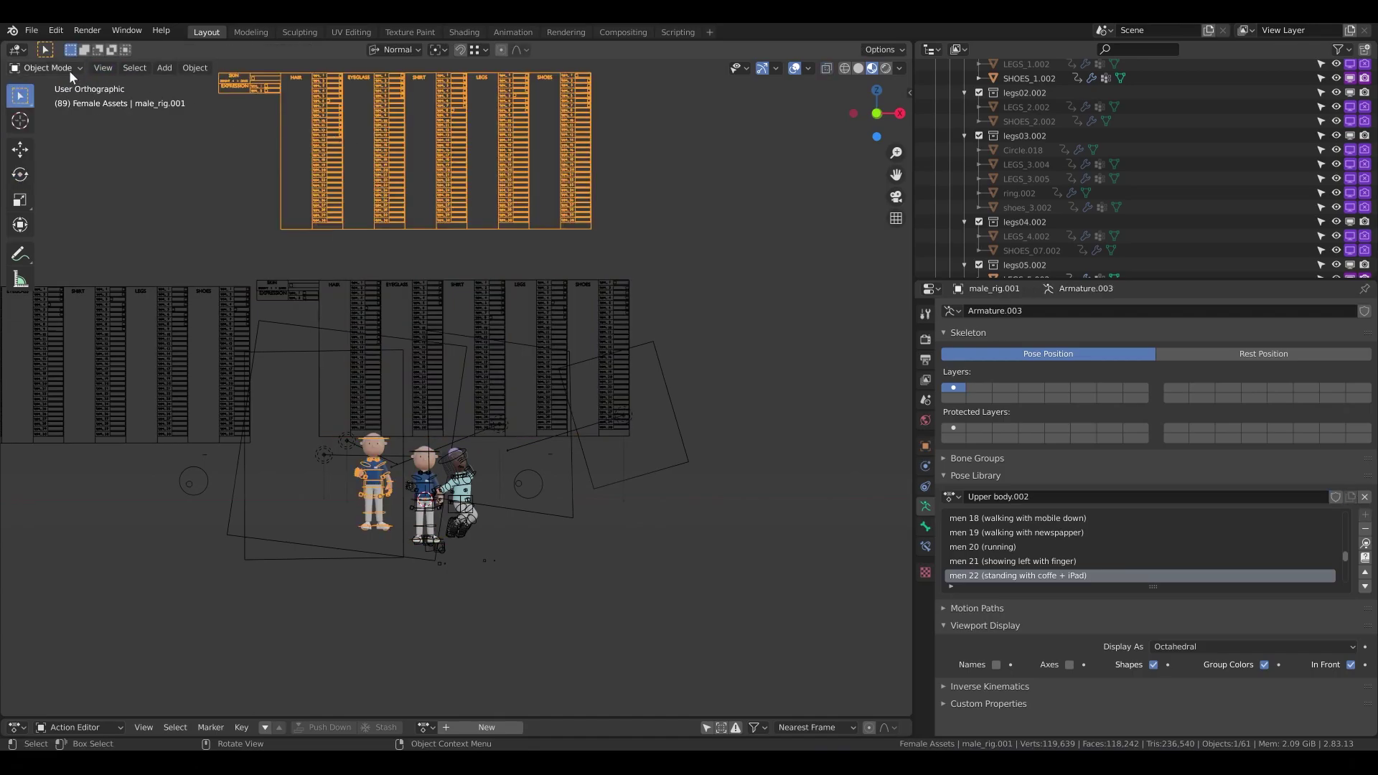
scroll(354, 512, up, 1)
middle_drag(371, 181, 374, 184)
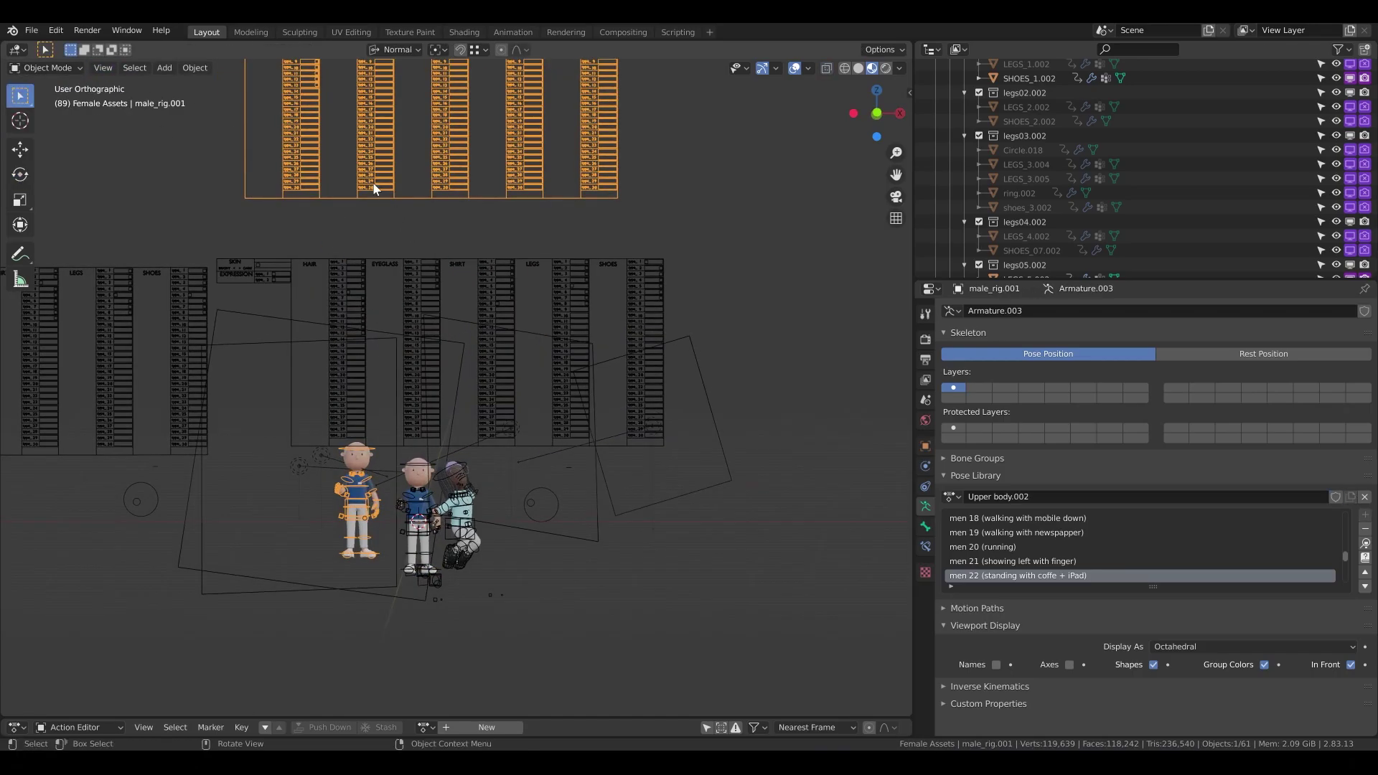
click(330, 288)
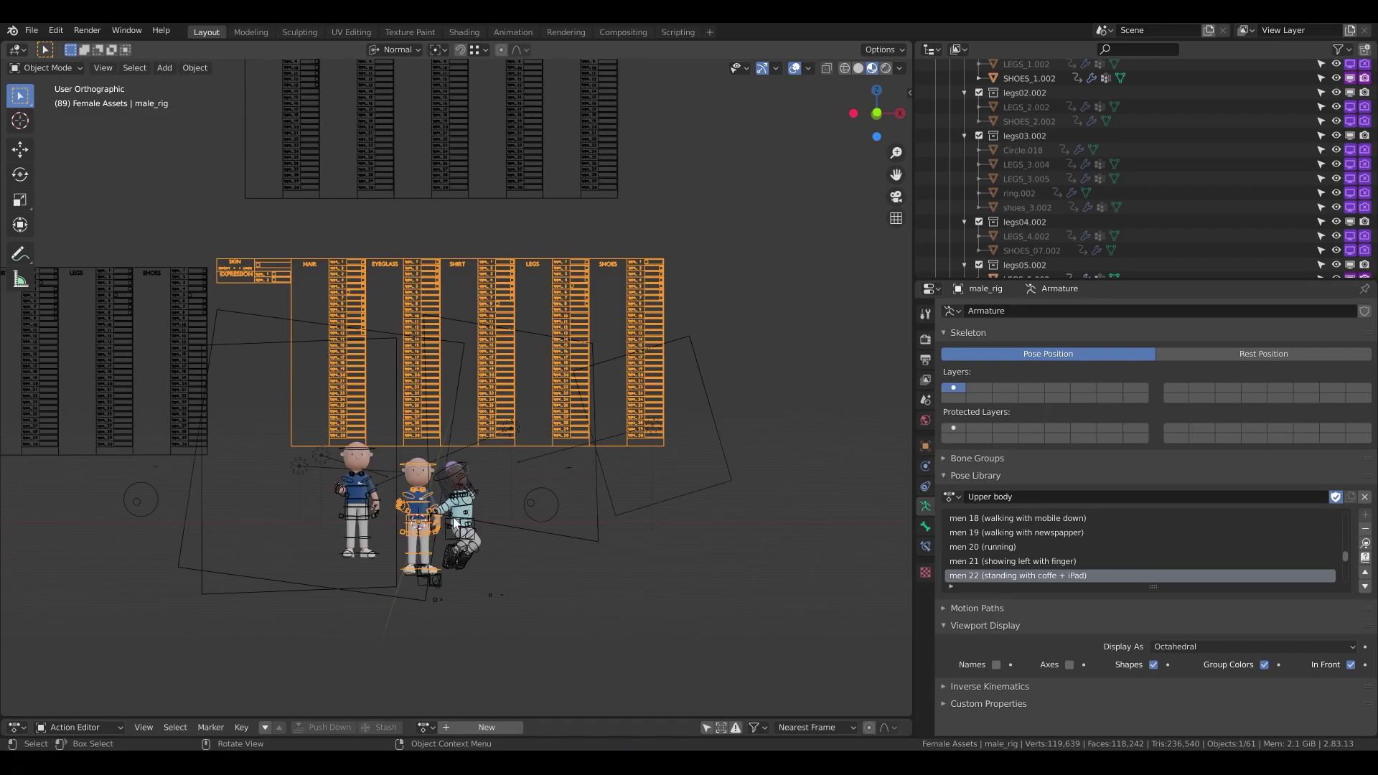
click(140, 359)
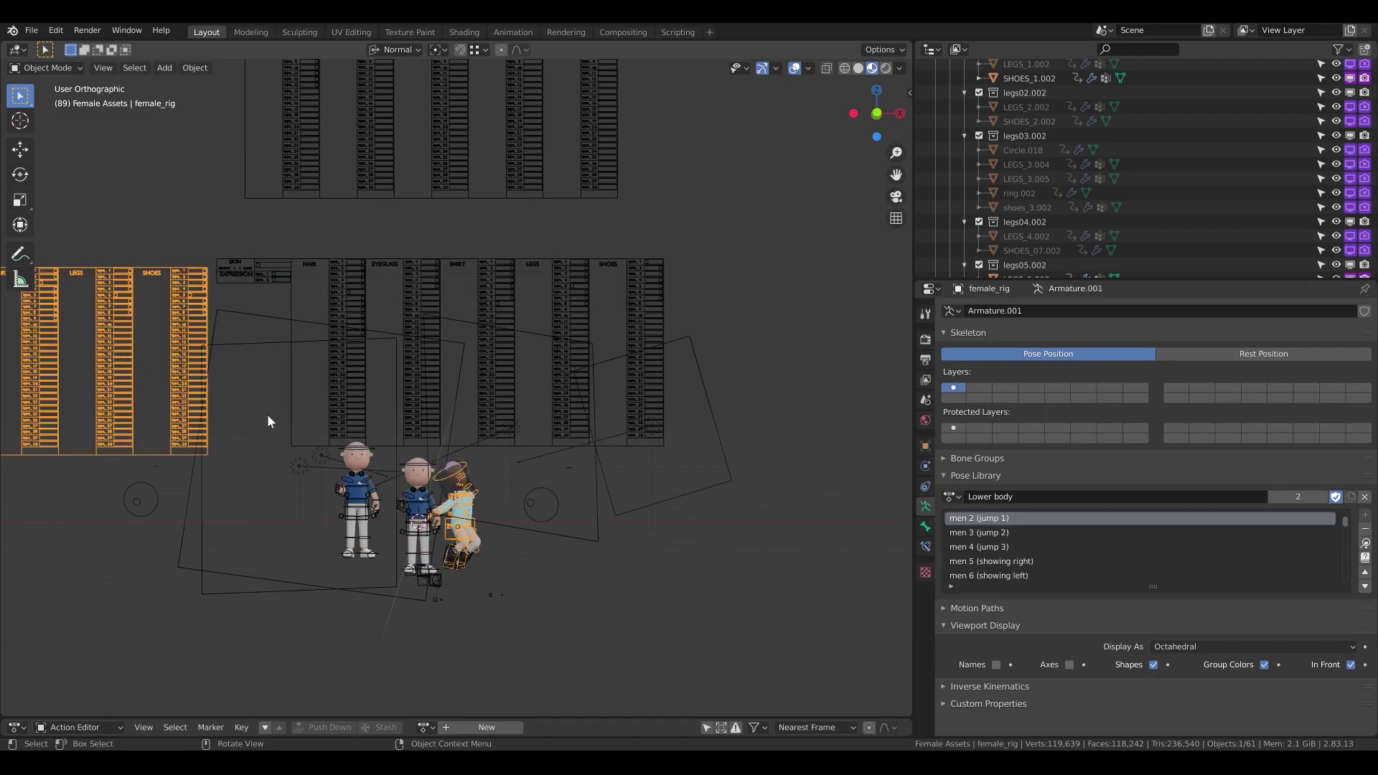
click(427, 406)
click(364, 143)
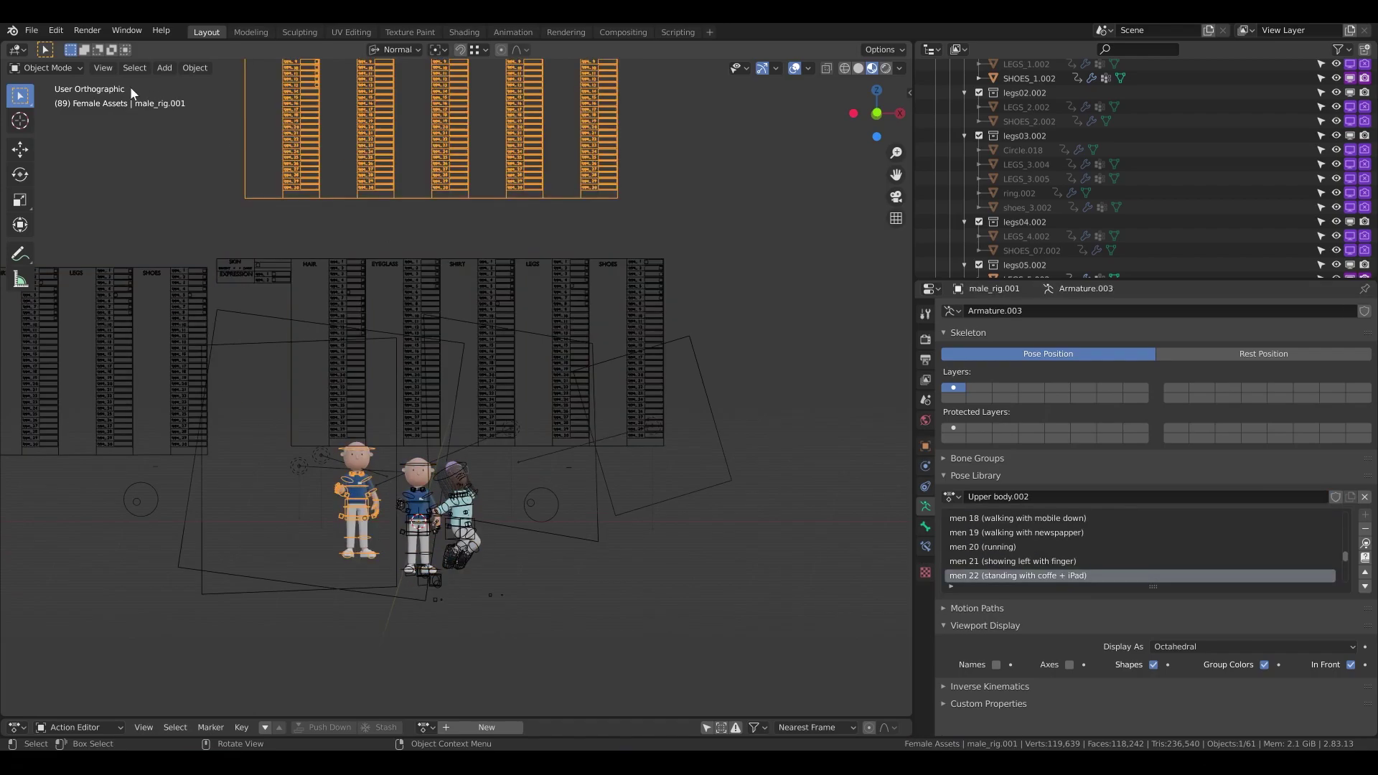
Enter Pose Mode on male_rig.001 and slide its hair.006 control across to switch off that hairstyle.
click(46, 66)
click(55, 118)
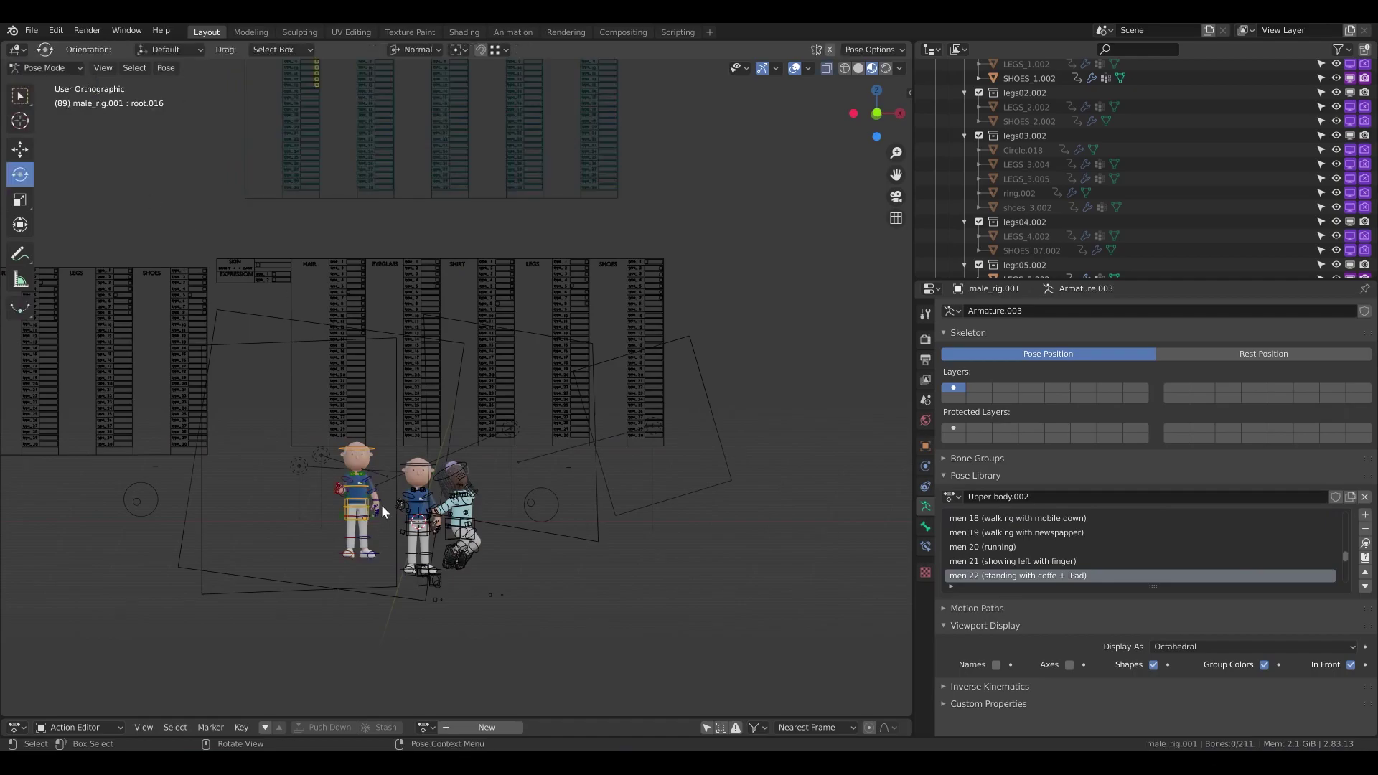
shift+middle_drag(369, 471, 425, 428)
scroll(385, 442, up, 4)
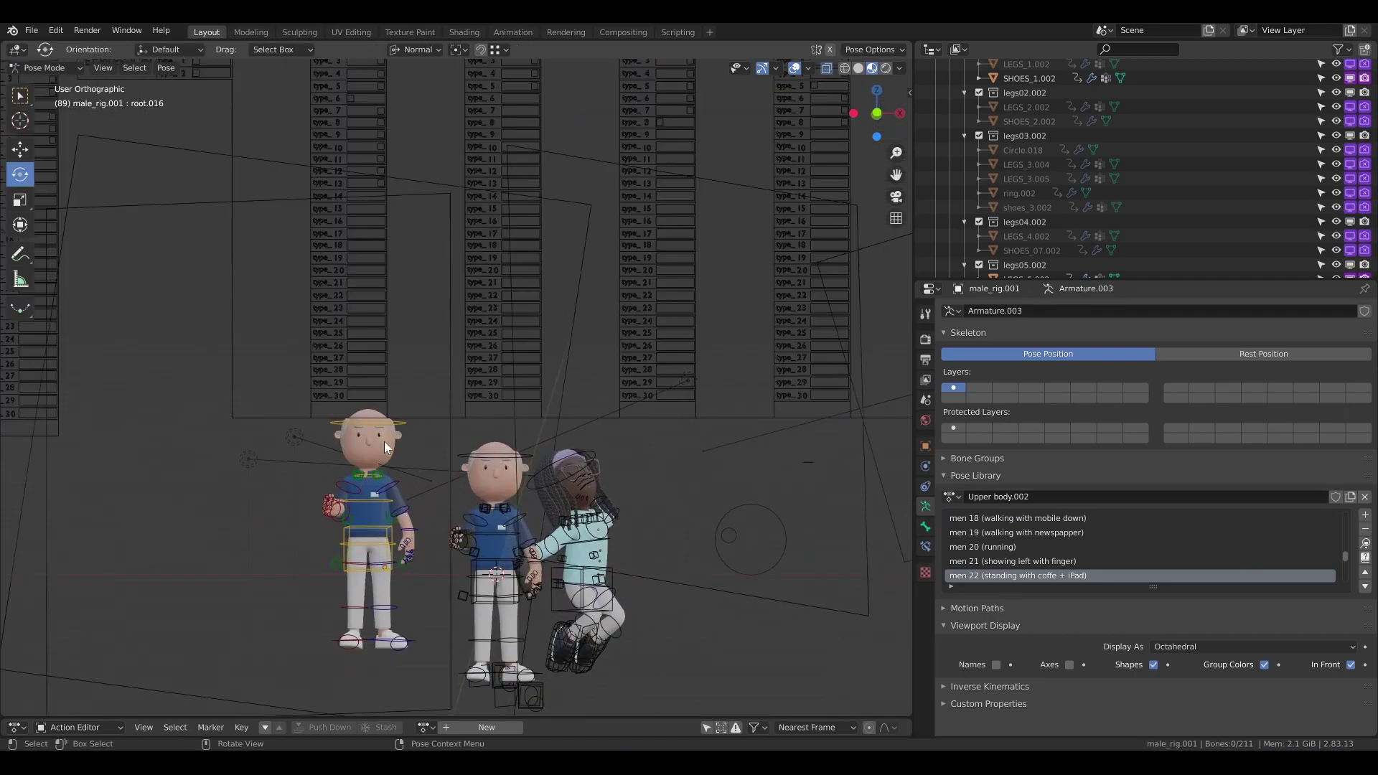
scroll(386, 442, down, 3)
shift+middle_drag(373, 165, 358, 367)
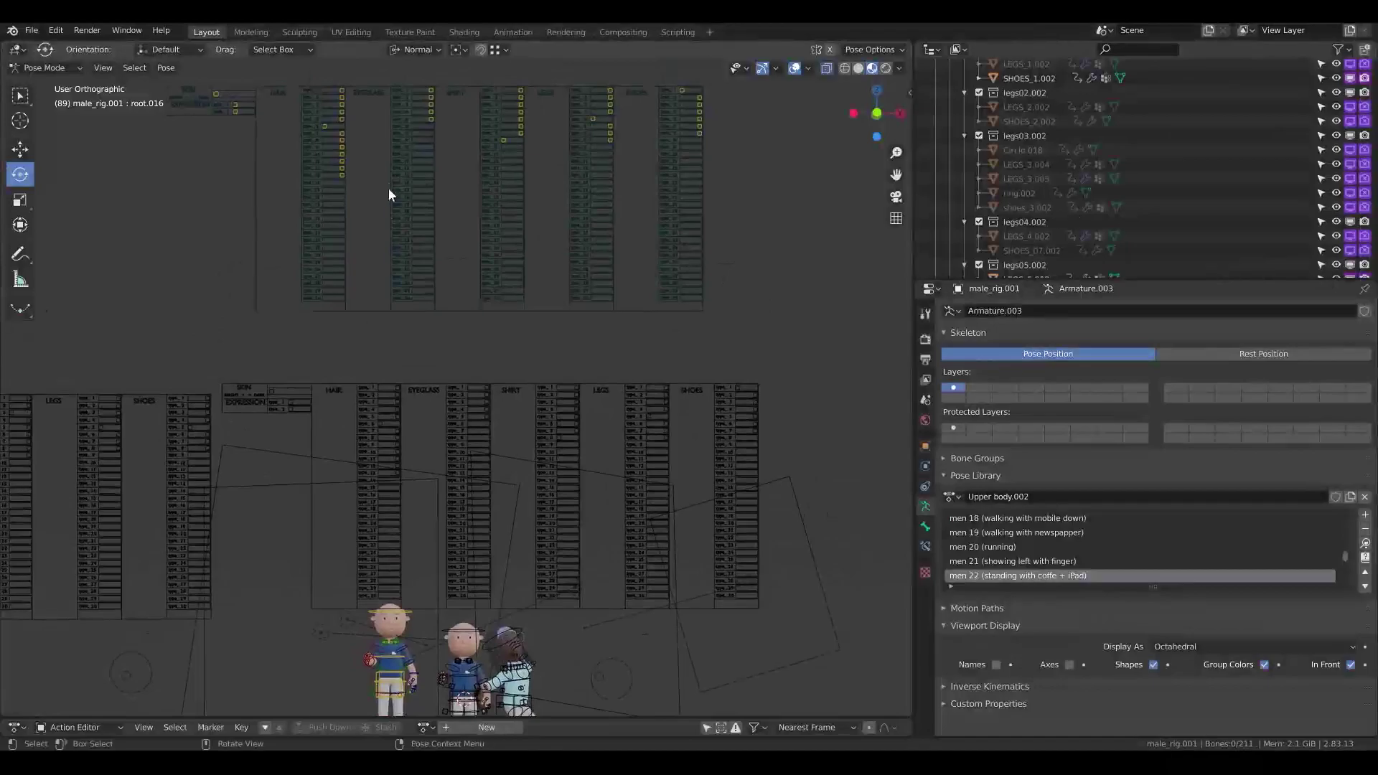
click(324, 125)
key(g)
click(438, 128)
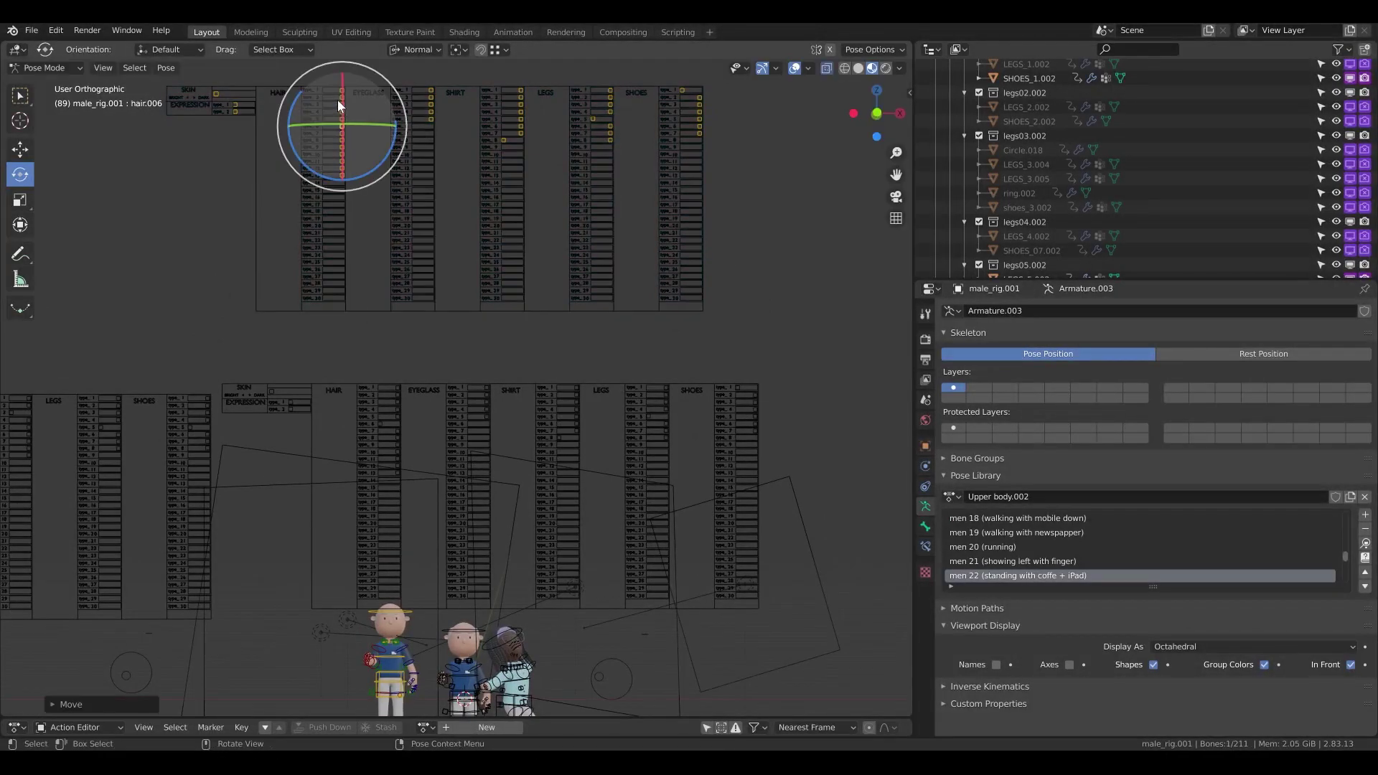
Slide the hair.003 control and an eyeglass control on the appended male's panel to give him hair and glasses.
click(338, 100)
click(340, 103)
key(g)
click(259, 100)
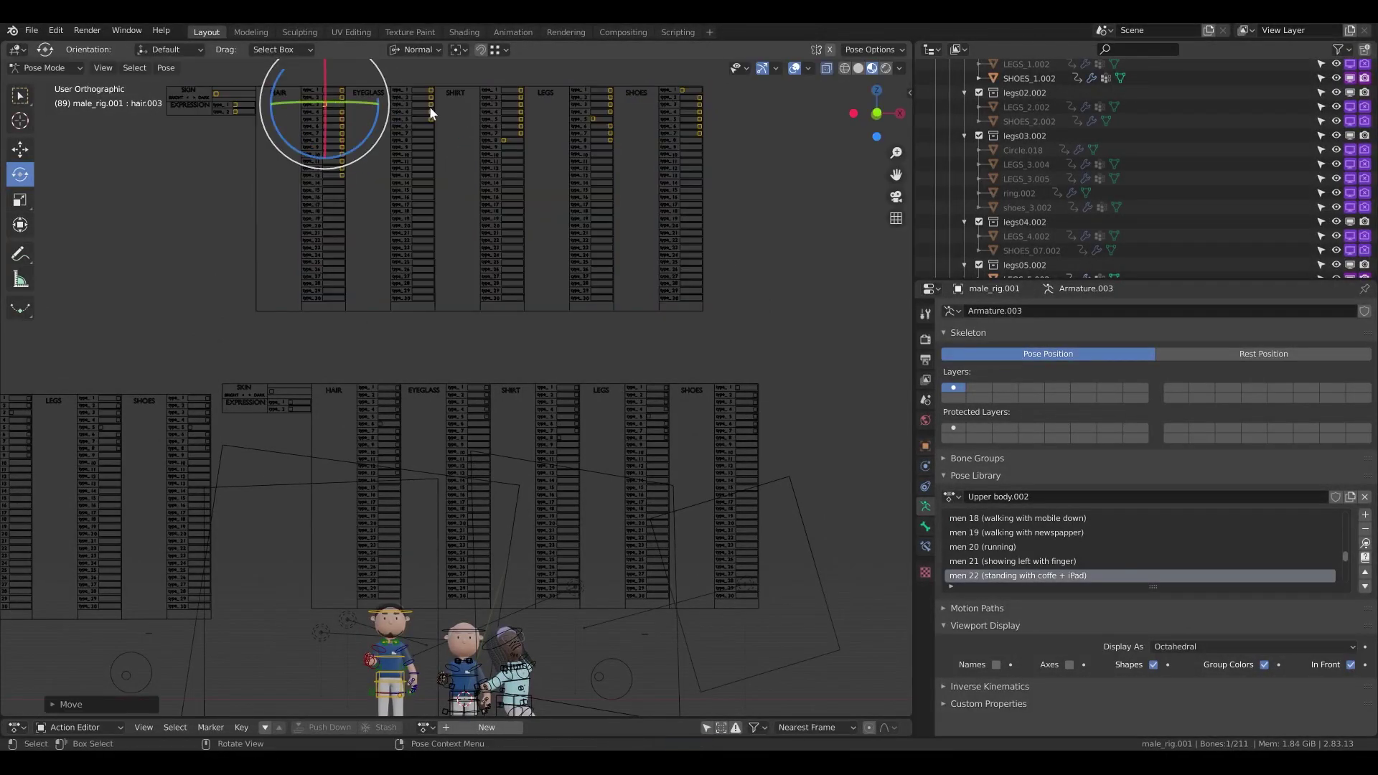
click(429, 107)
mouse_move(429, 109)
mouse_down()
mouse_move(303, 110)
mouse_move(414, 111)
mouse_up()
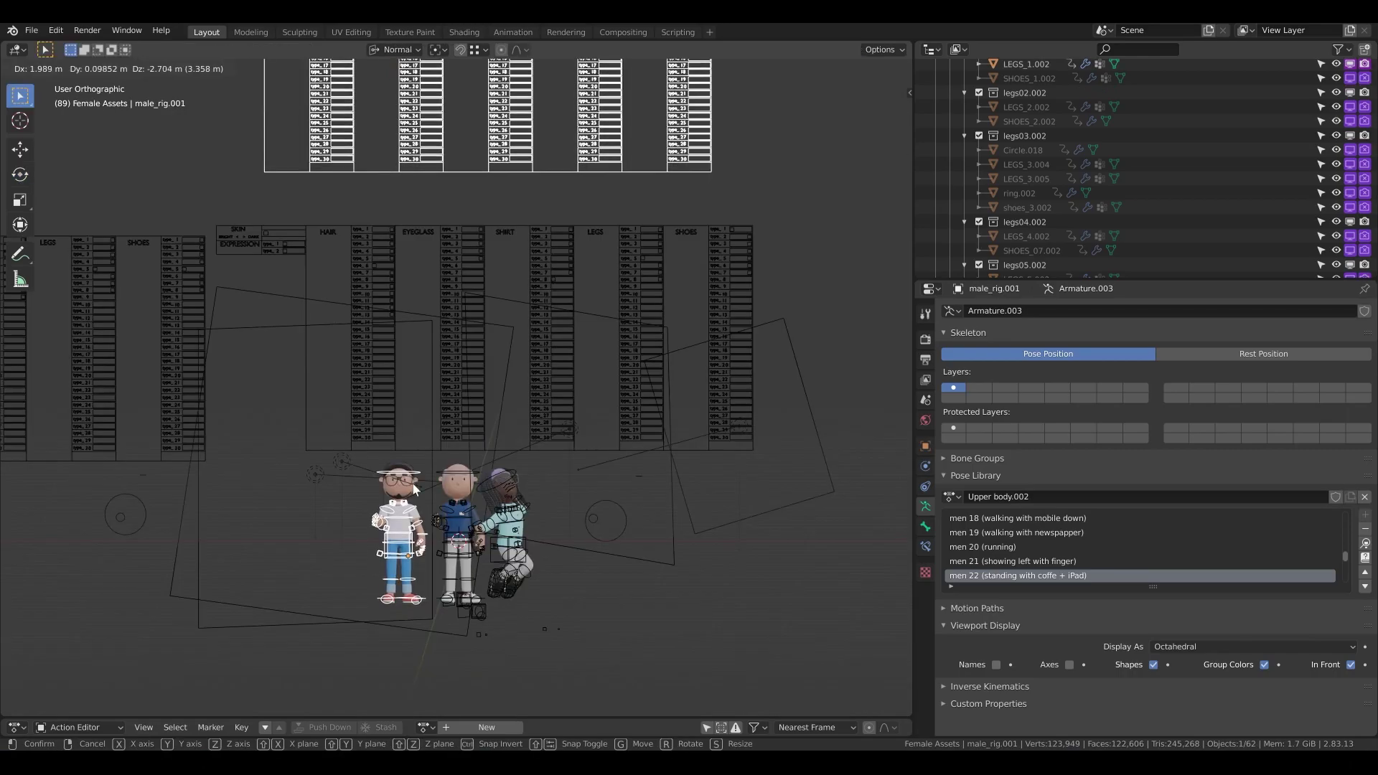
Move male_rig.001 in Object Mode about 2 m along X and 2.7 m down, level with the original male.
click(492, 582)
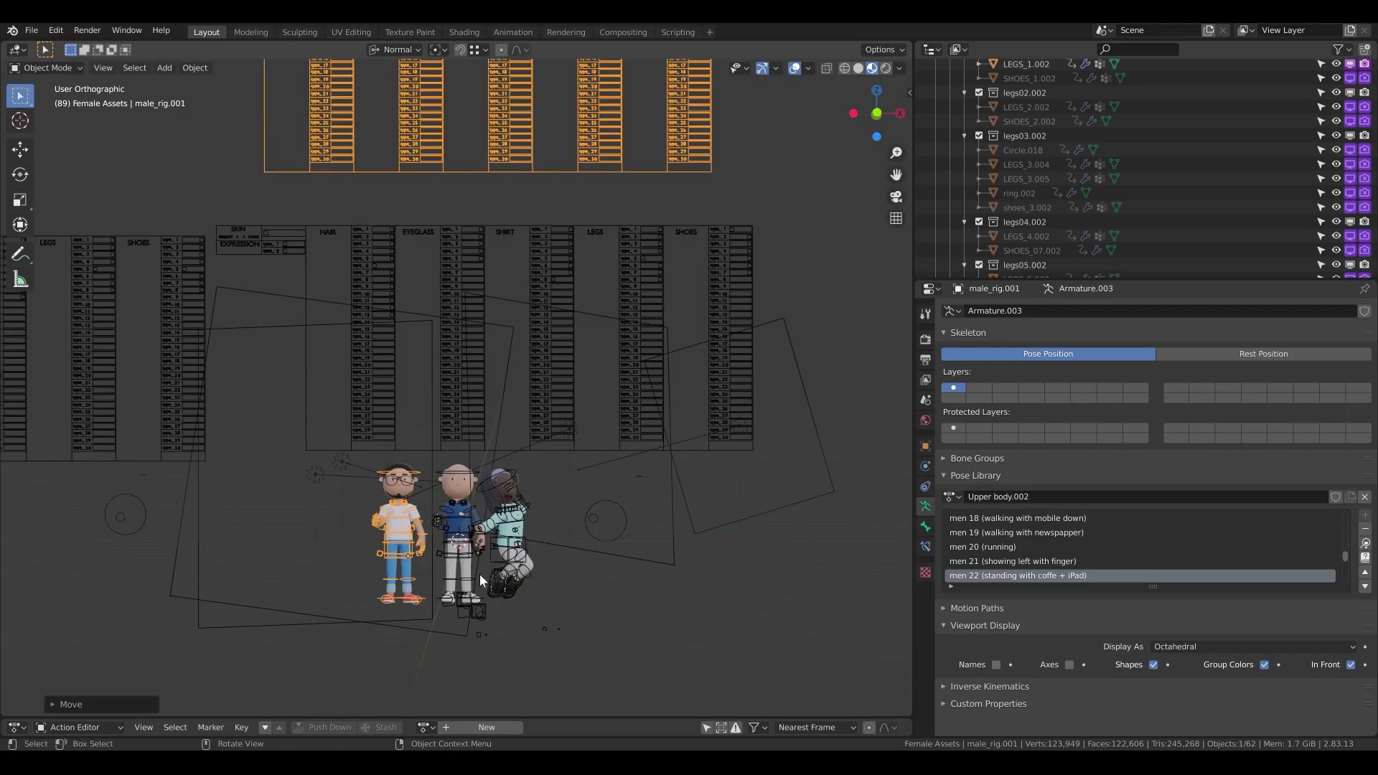
Select the body bones of male_rig.001 in Pose Mode and apply the pose men 3 (jump 2) from the Upper body.002 library.
scroll(993, 541, up, 10)
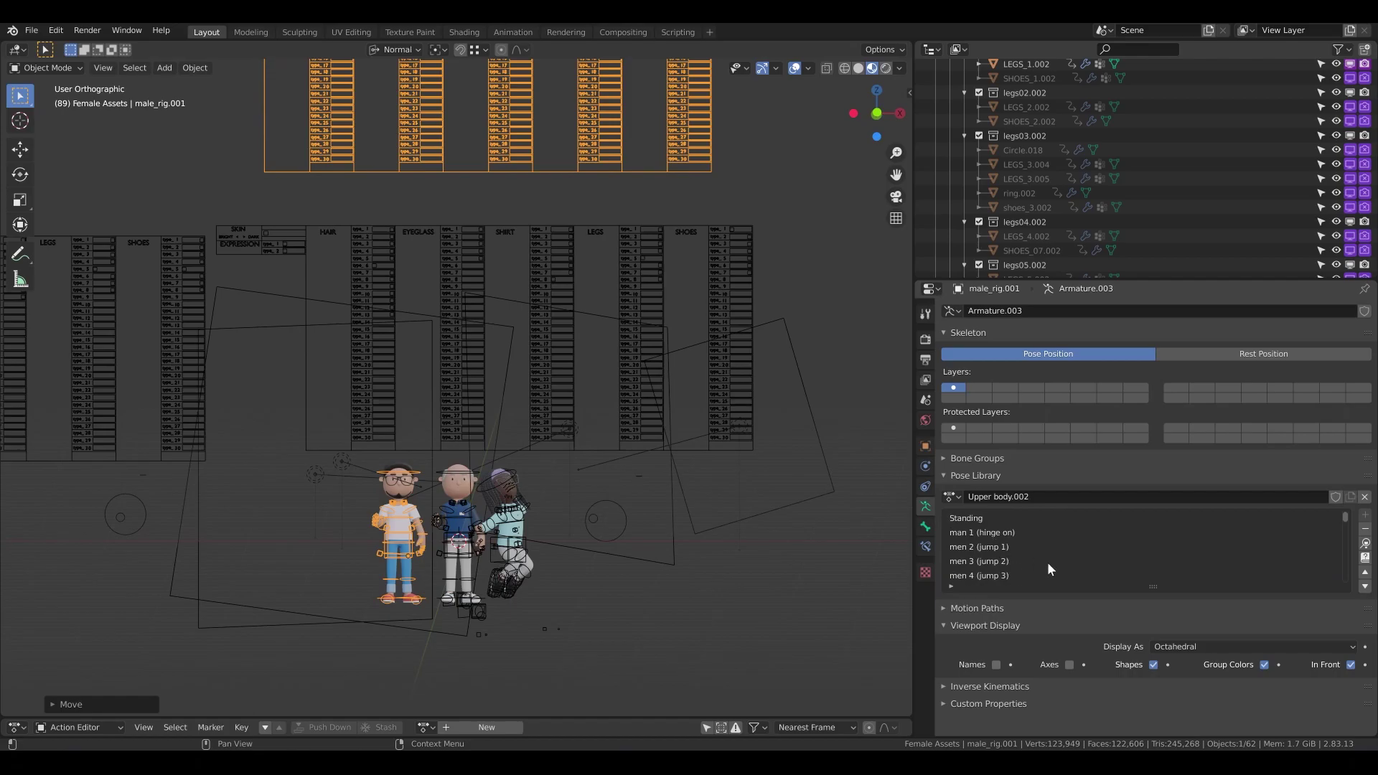
scroll(1048, 569, down, 1)
click(1003, 548)
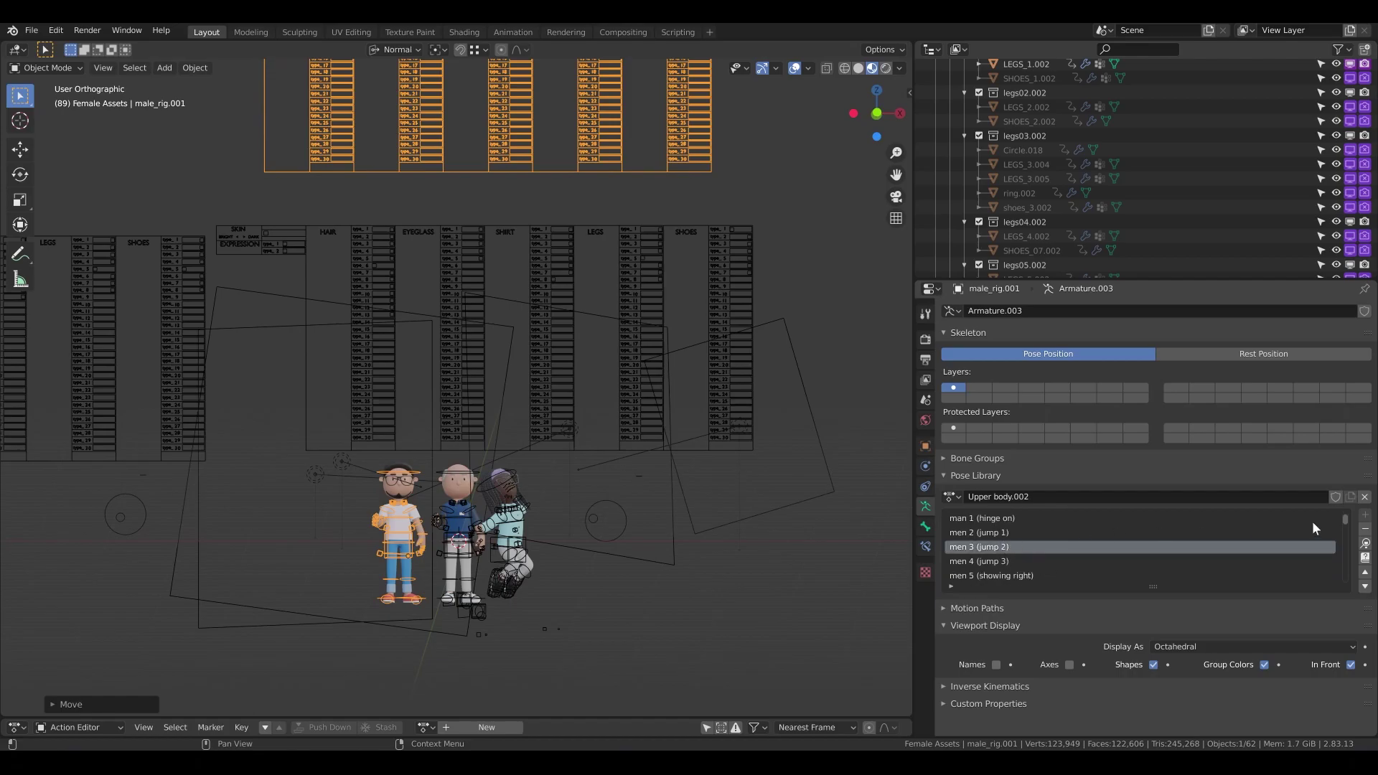
click(1370, 546)
click(953, 497)
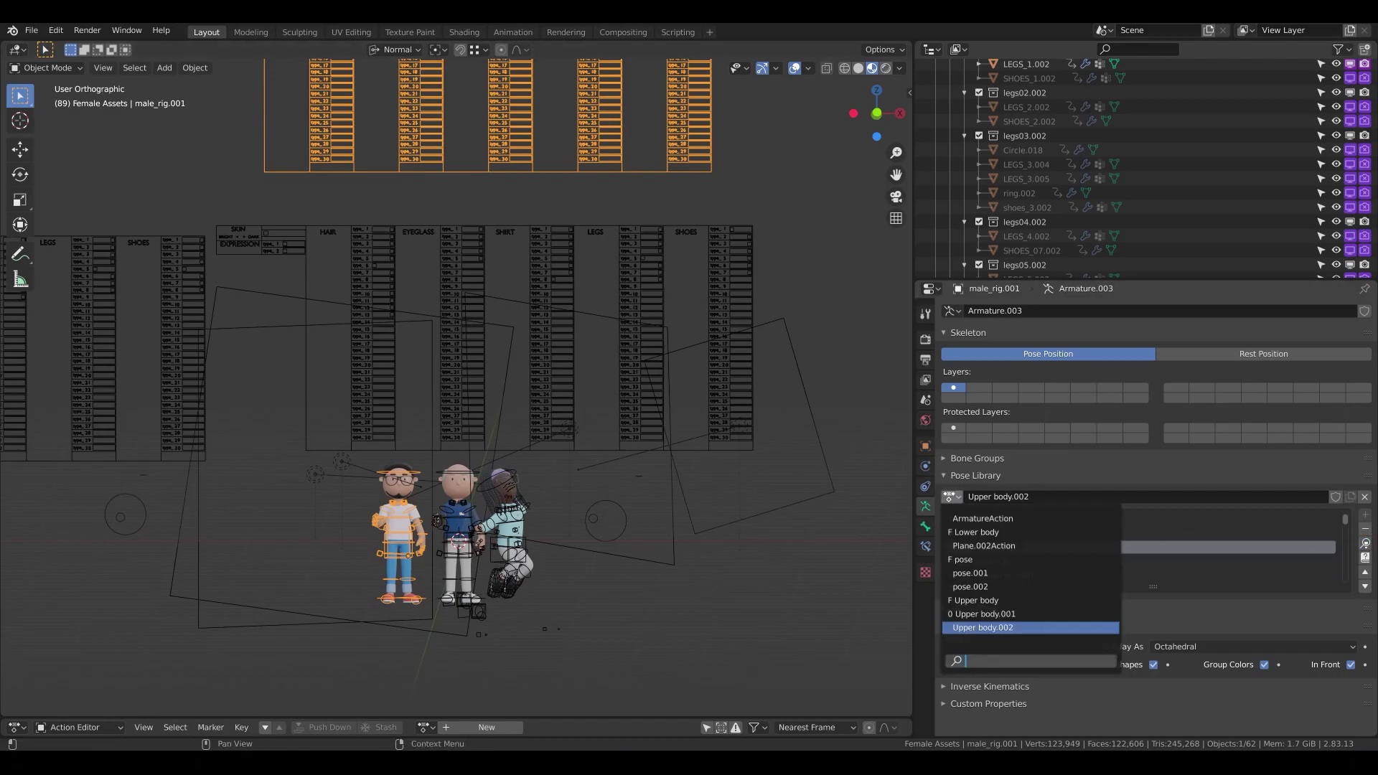
key(Escape)
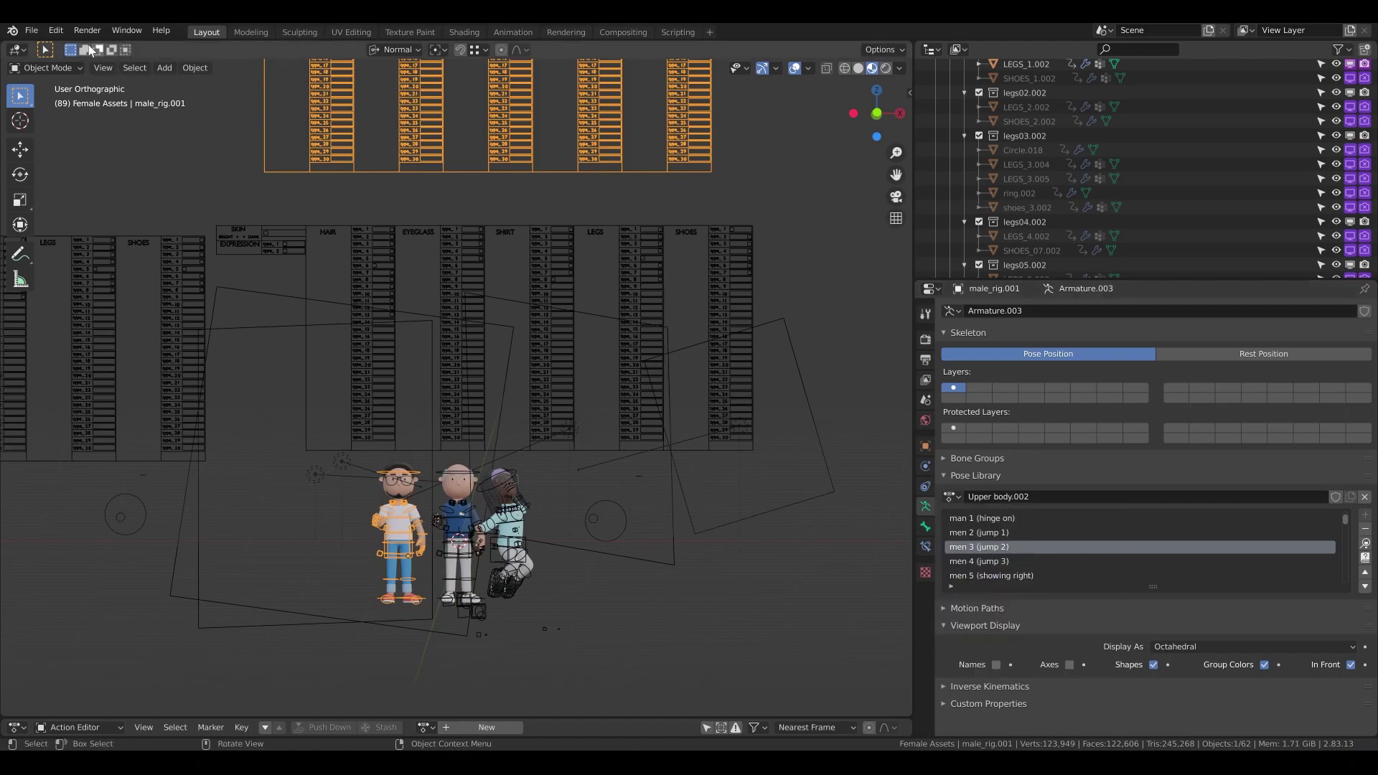
click(44, 68)
click(61, 114)
drag(359, 456, 440, 601)
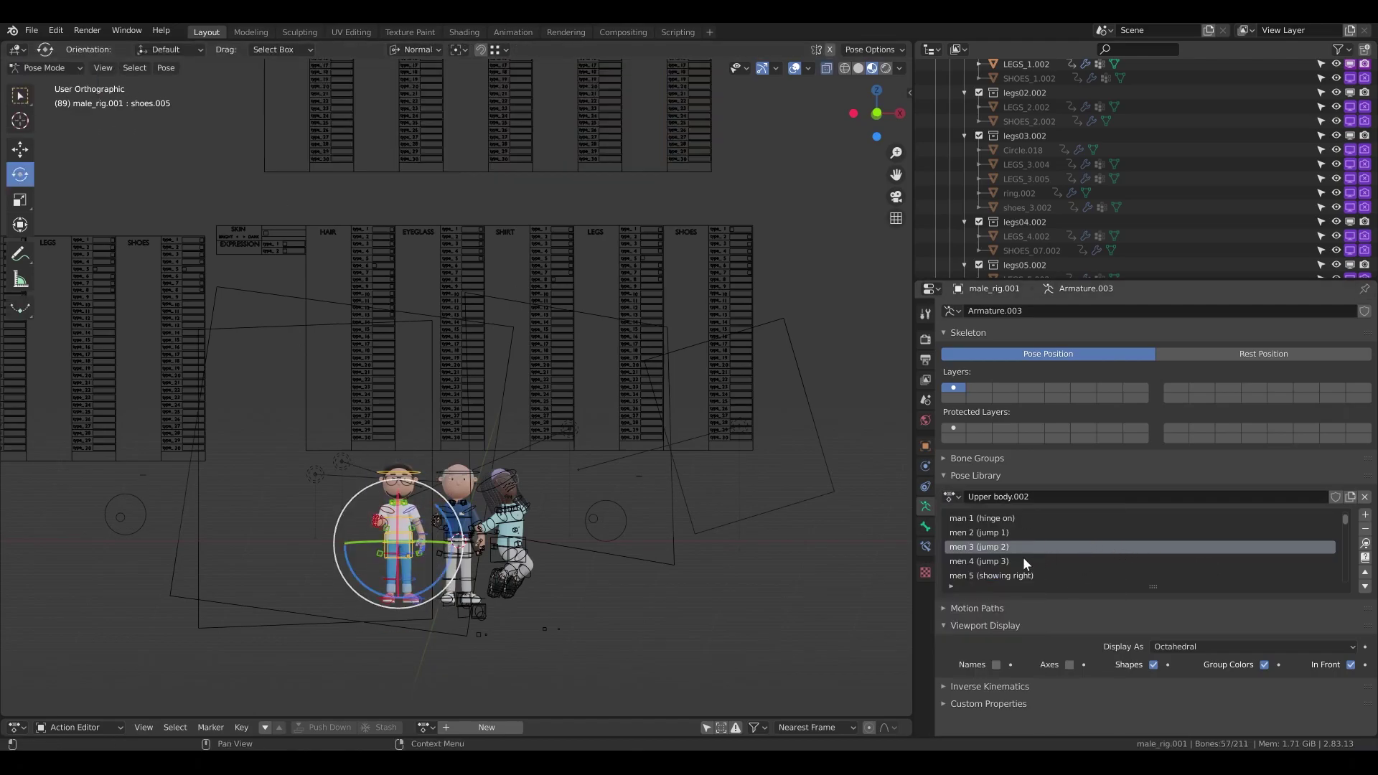
click(1365, 545)
Switch the pose library to Lower body and apply men 2 (jump 1) to the selected bones.
click(952, 497)
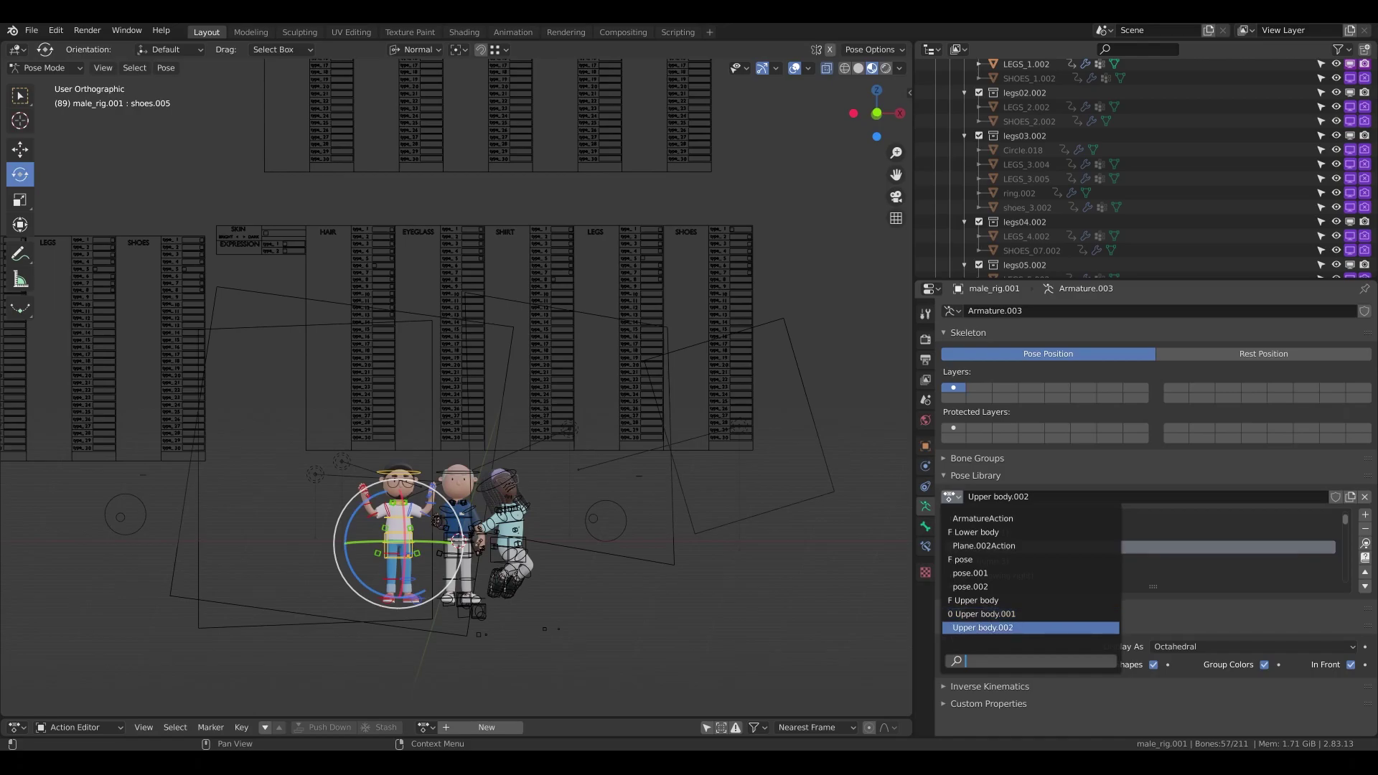
click(998, 534)
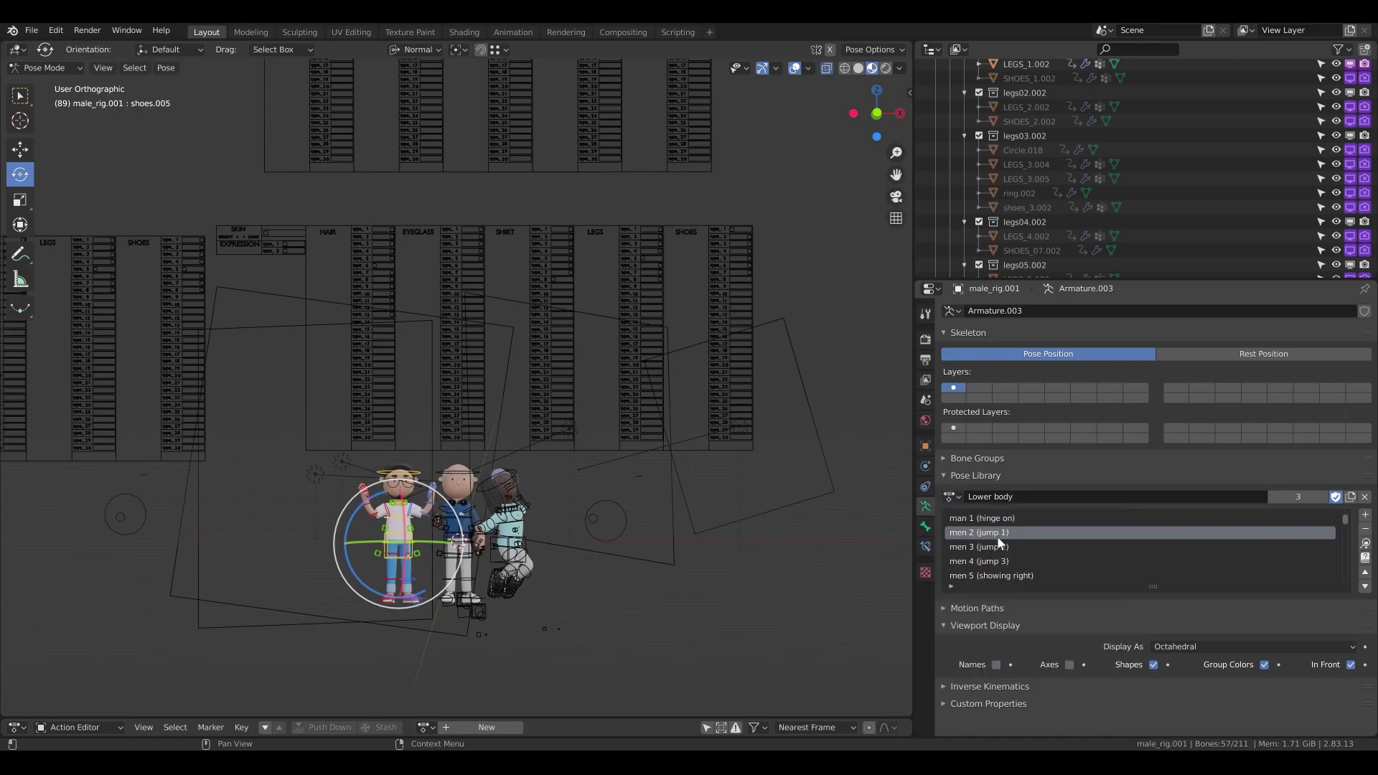
click(1365, 546)
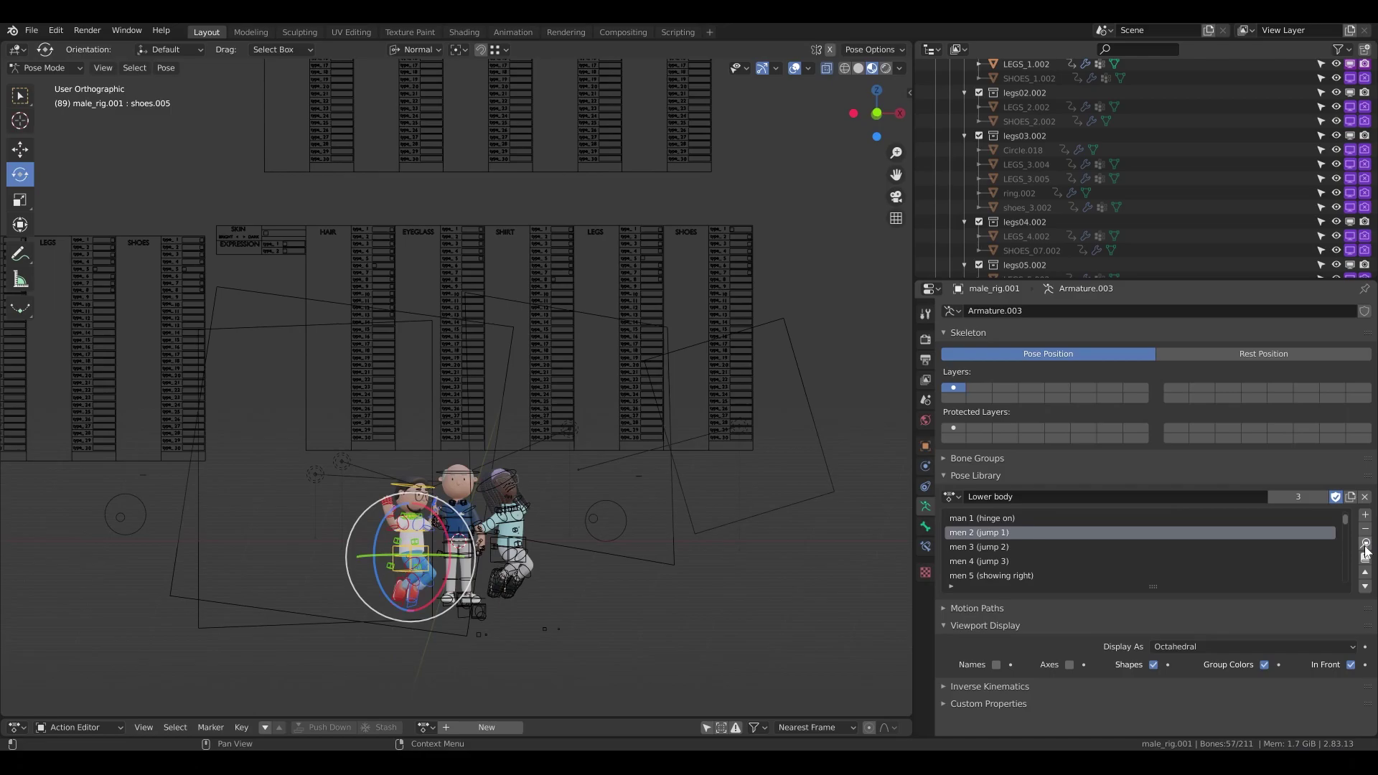
Try the Lower body poses men 3 (jump 2) and men 4 (jump 3) on the appended male, and reapply men 2 (jump 1).
click(1089, 546)
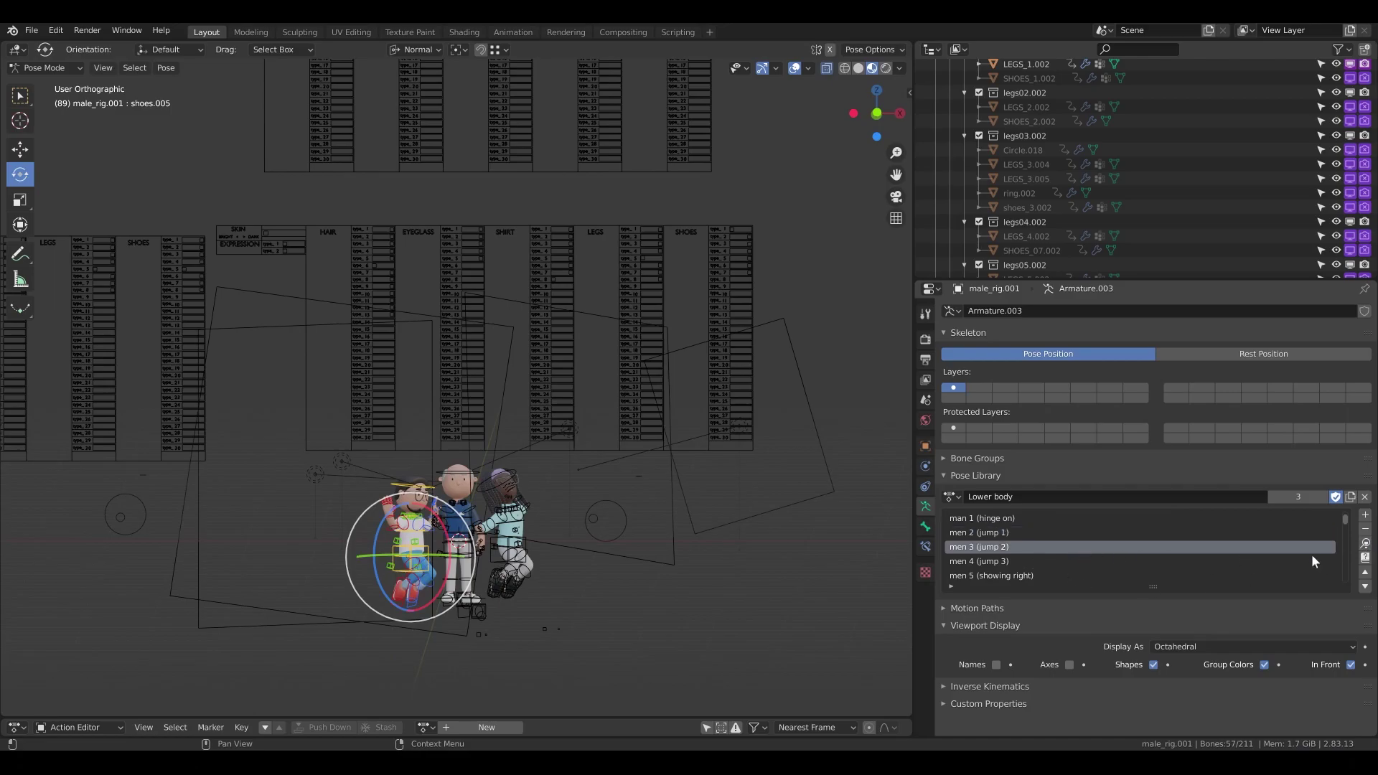
click(1365, 546)
click(994, 561)
click(1365, 544)
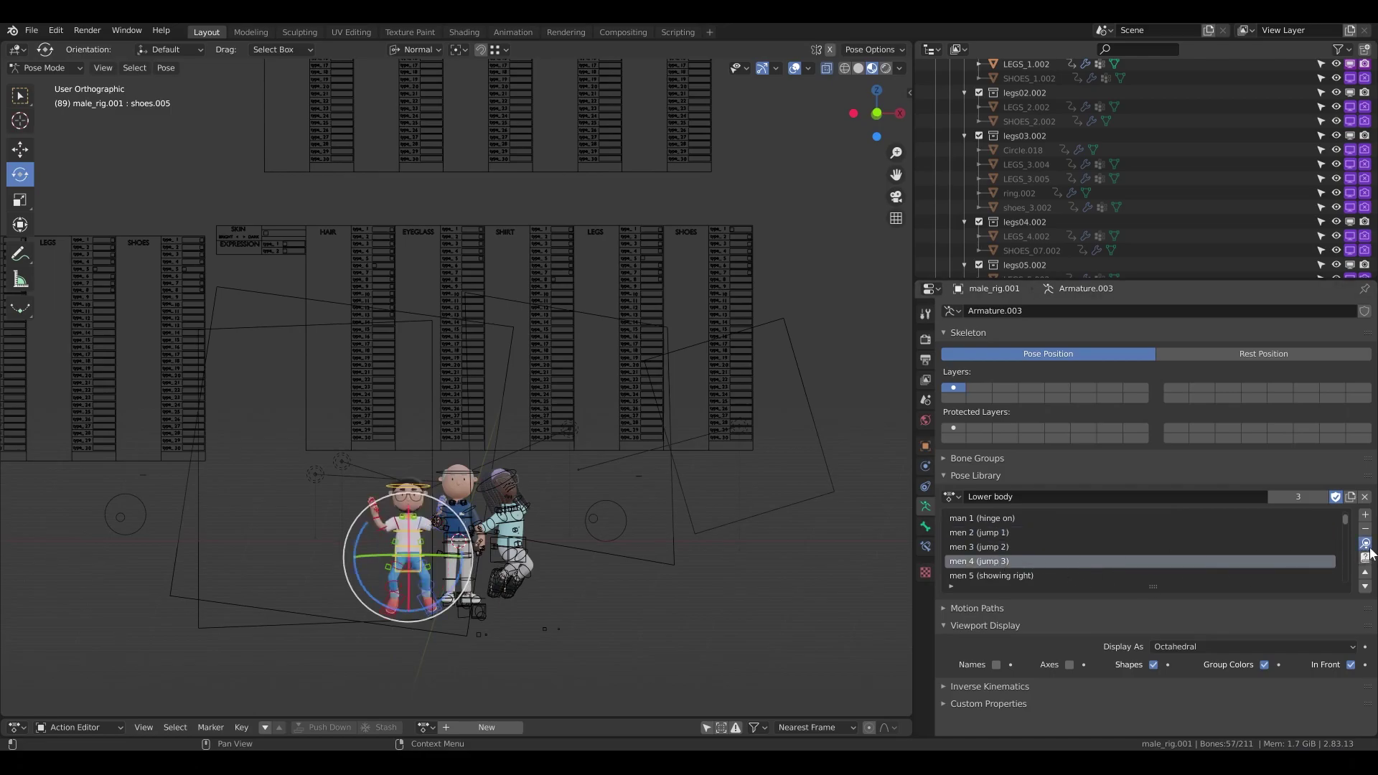
click(1086, 534)
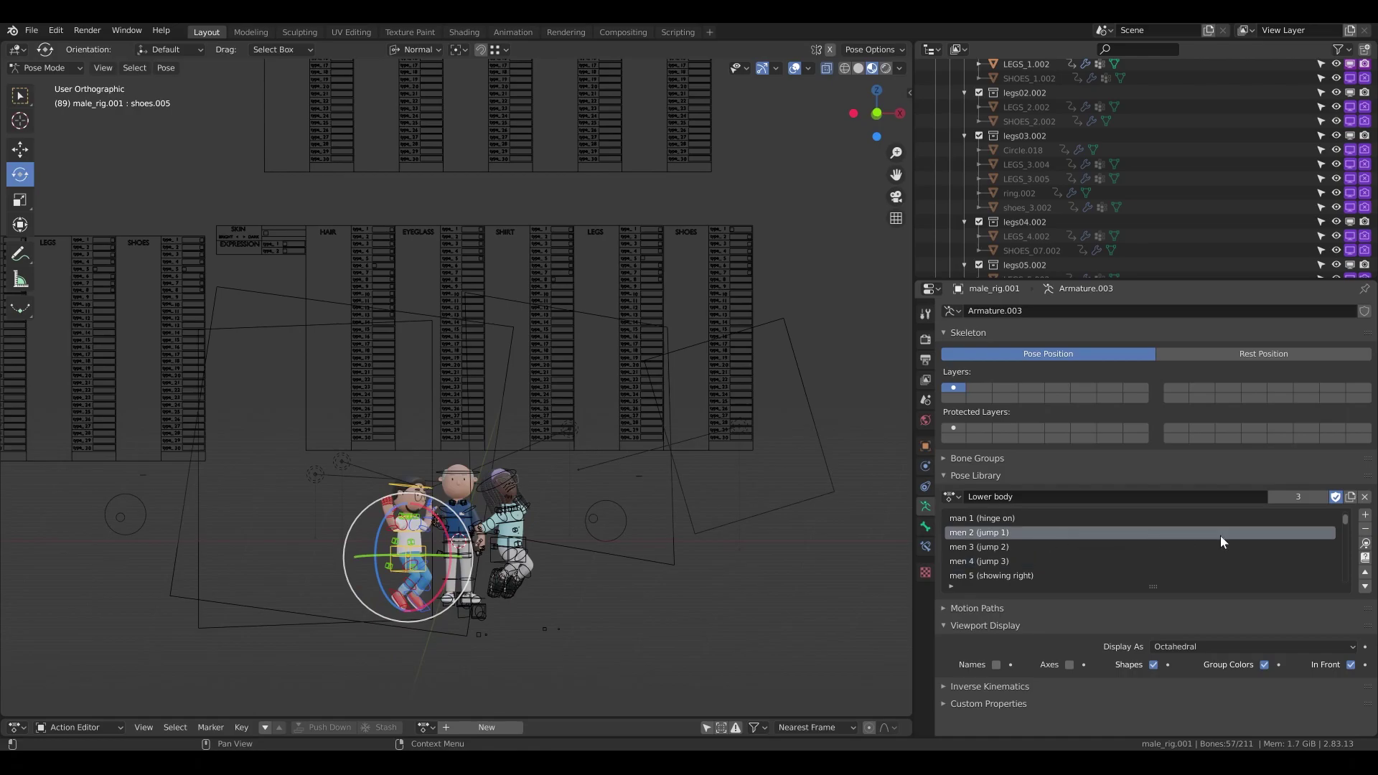
click(1367, 544)
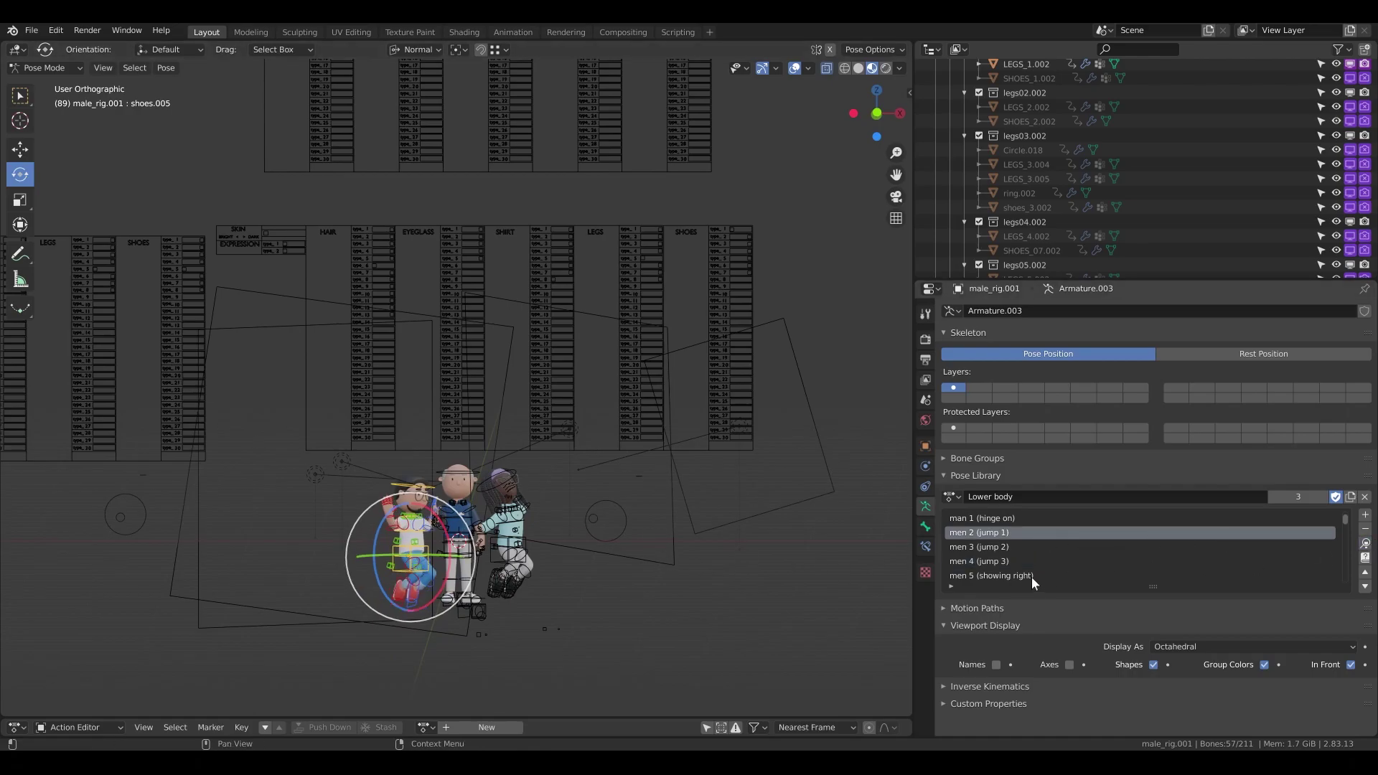
Rotate the spline bone of male_rig.001 about -89° around its local Y axis to turn the jumping character the other way.
shift+middle_drag(417, 564, 418, 515)
scroll(419, 515, up, 3)
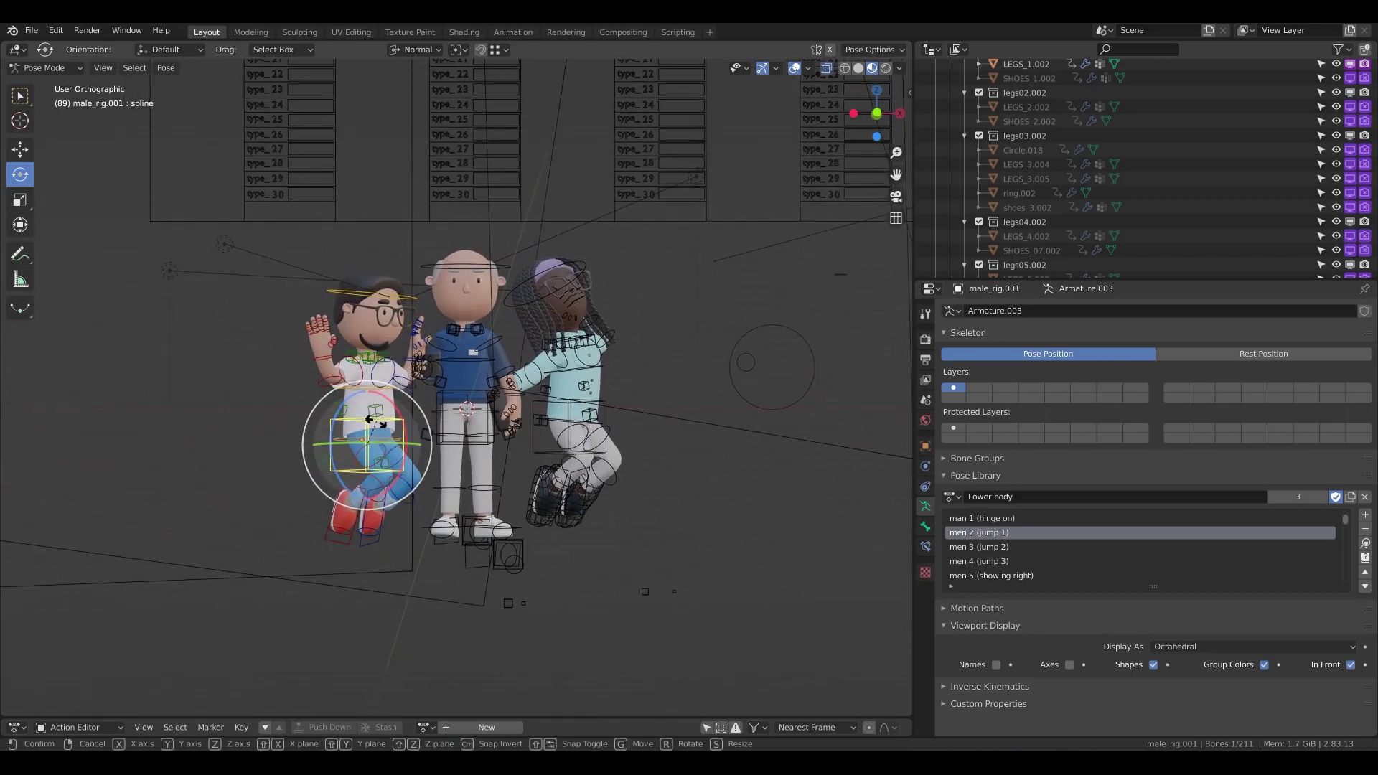
click(376, 422)
key(r)
key(y)
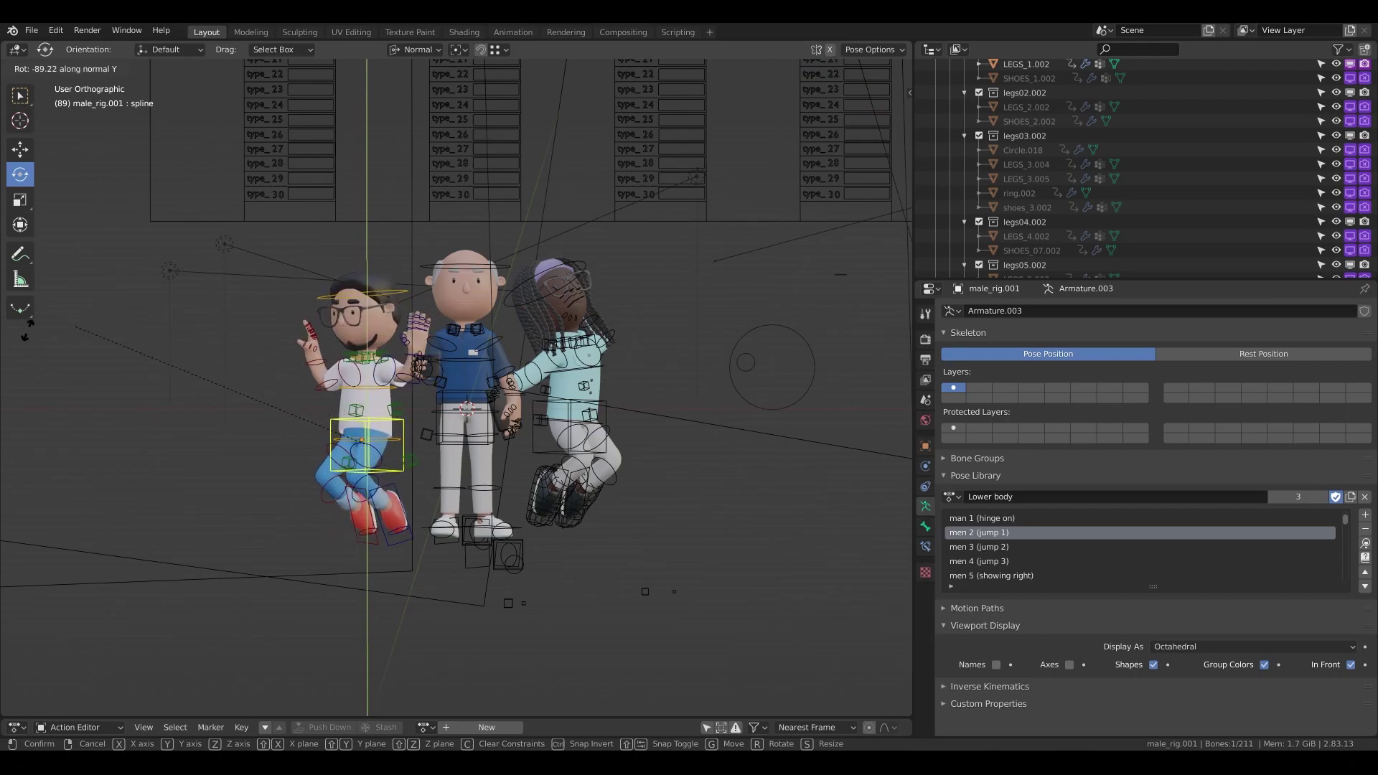
click(919, 335)
Raise the appended male's spline bone about 1.2 m and shift it away from the original male.
key(g)
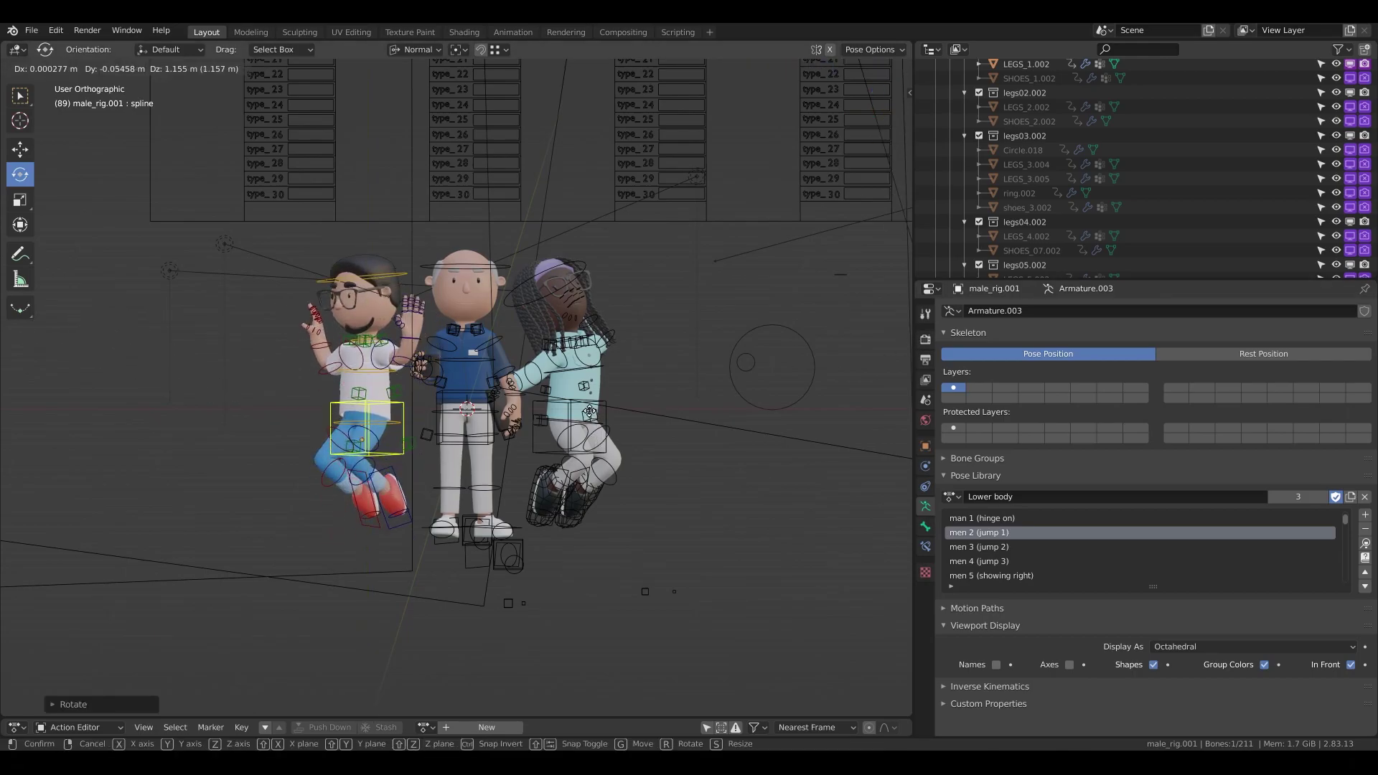
click(585, 402)
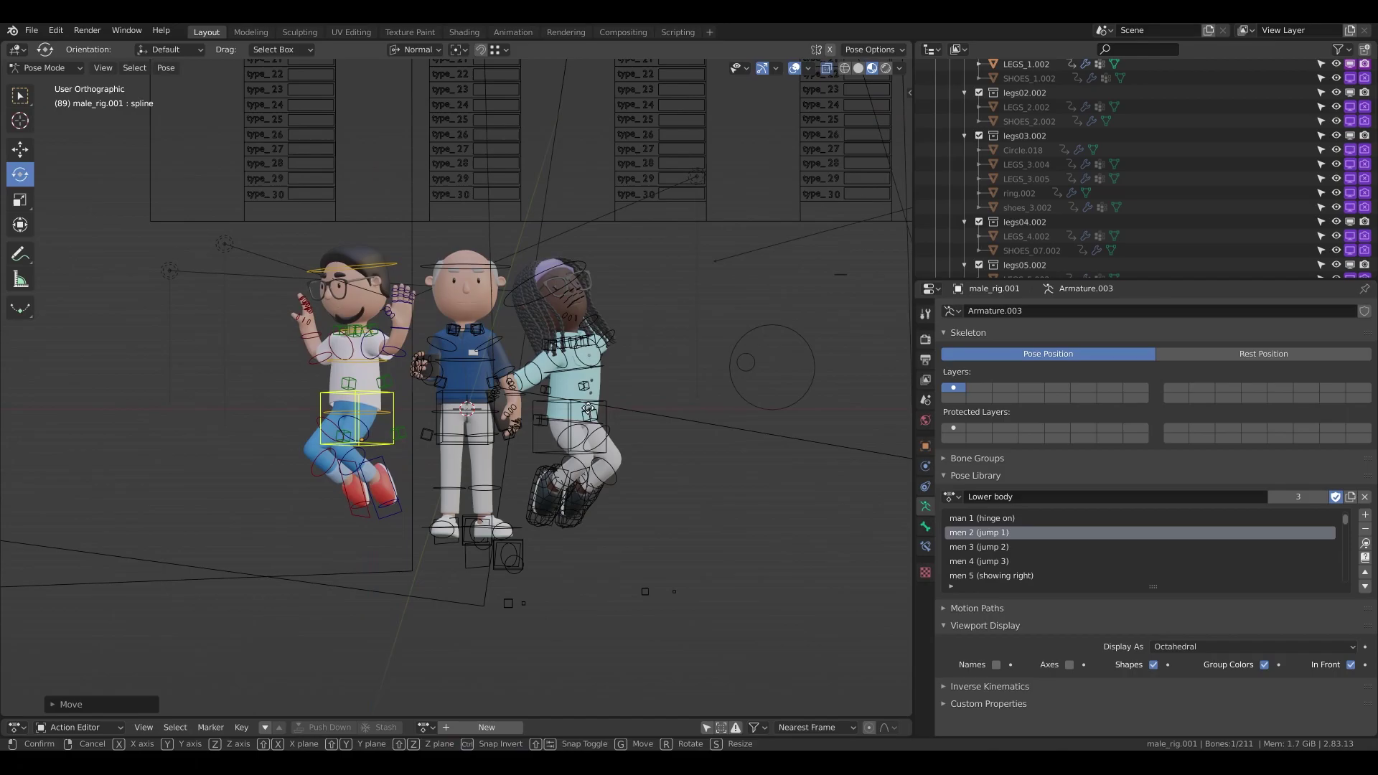
key(g)
click(593, 407)
Fine-tune the spline bone's position from an orbited view, nudging the jumping character slightly further outward and up.
middle_drag(593, 407, 405, 407)
key(g)
click(543, 404)
key(g)
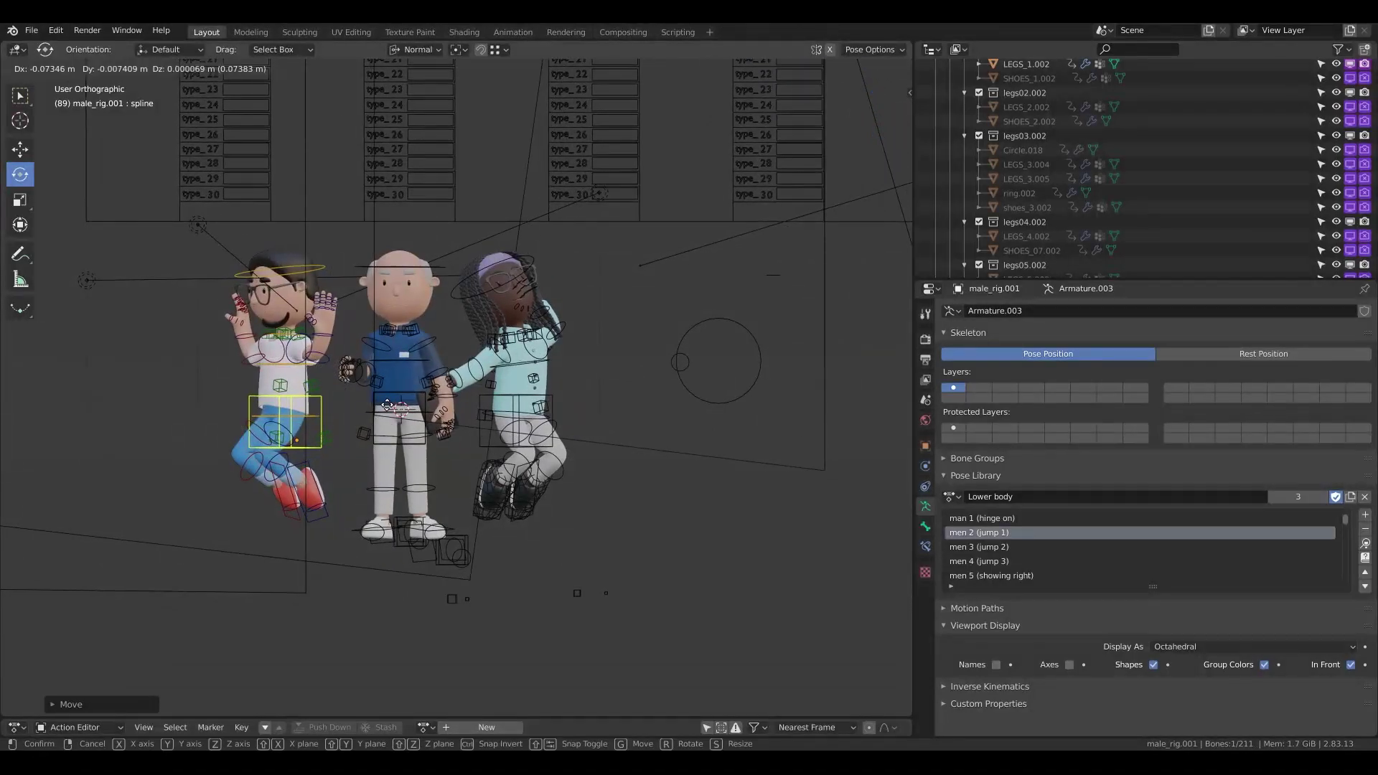
click(392, 405)
key(g)
click(399, 399)
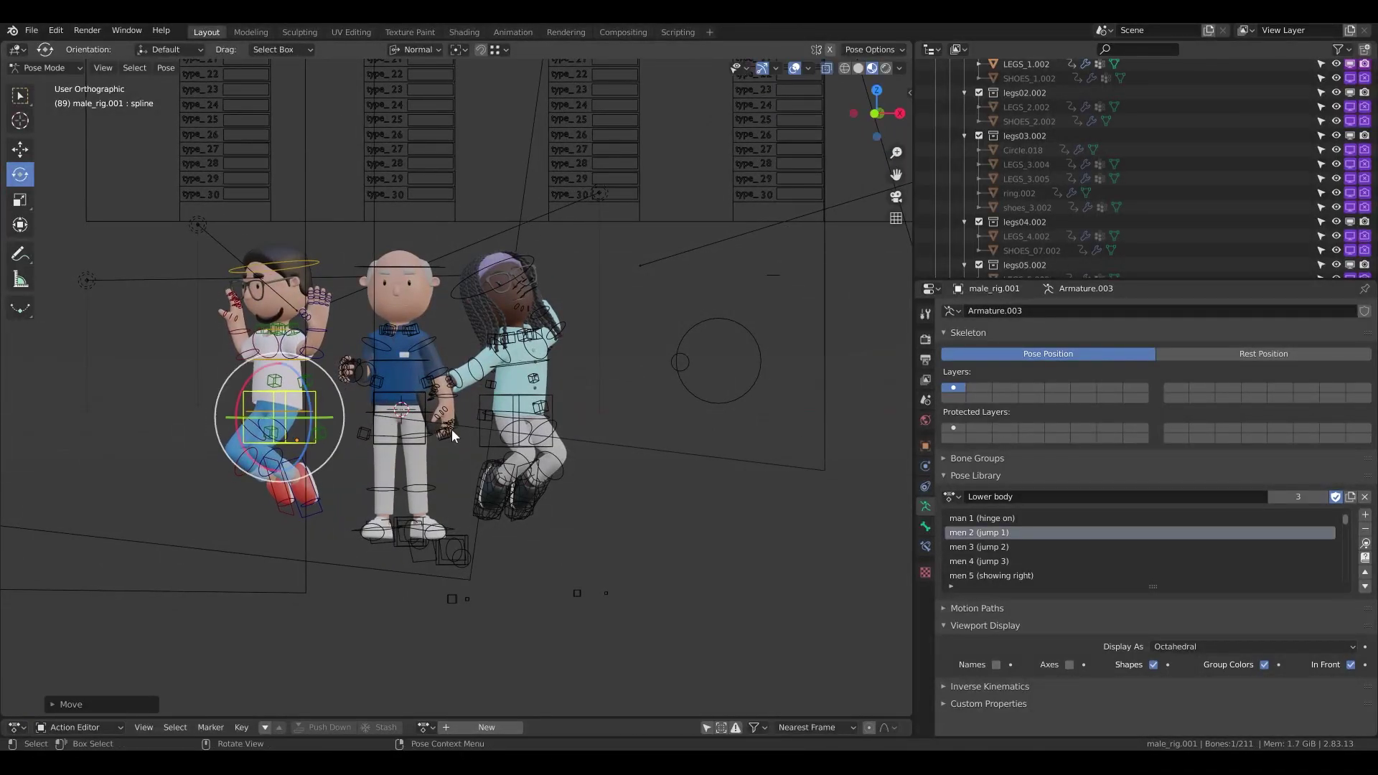
shift+middle_drag(451, 429, 510, 414)
scroll(407, 411, up, 1)
middle_drag(419, 417, 334, 285)
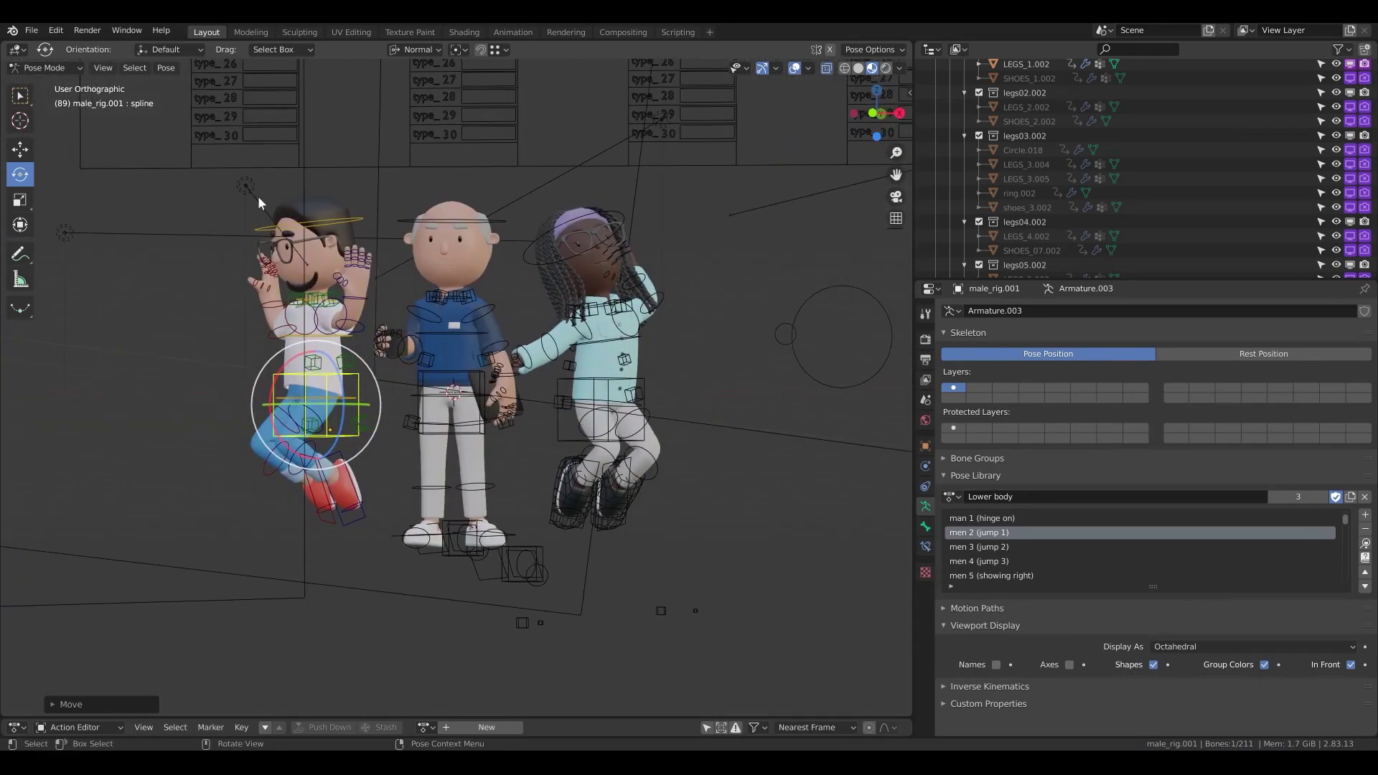
Render the current frame to check the three-character composition, and close the render result.
click(100, 31)
click(100, 46)
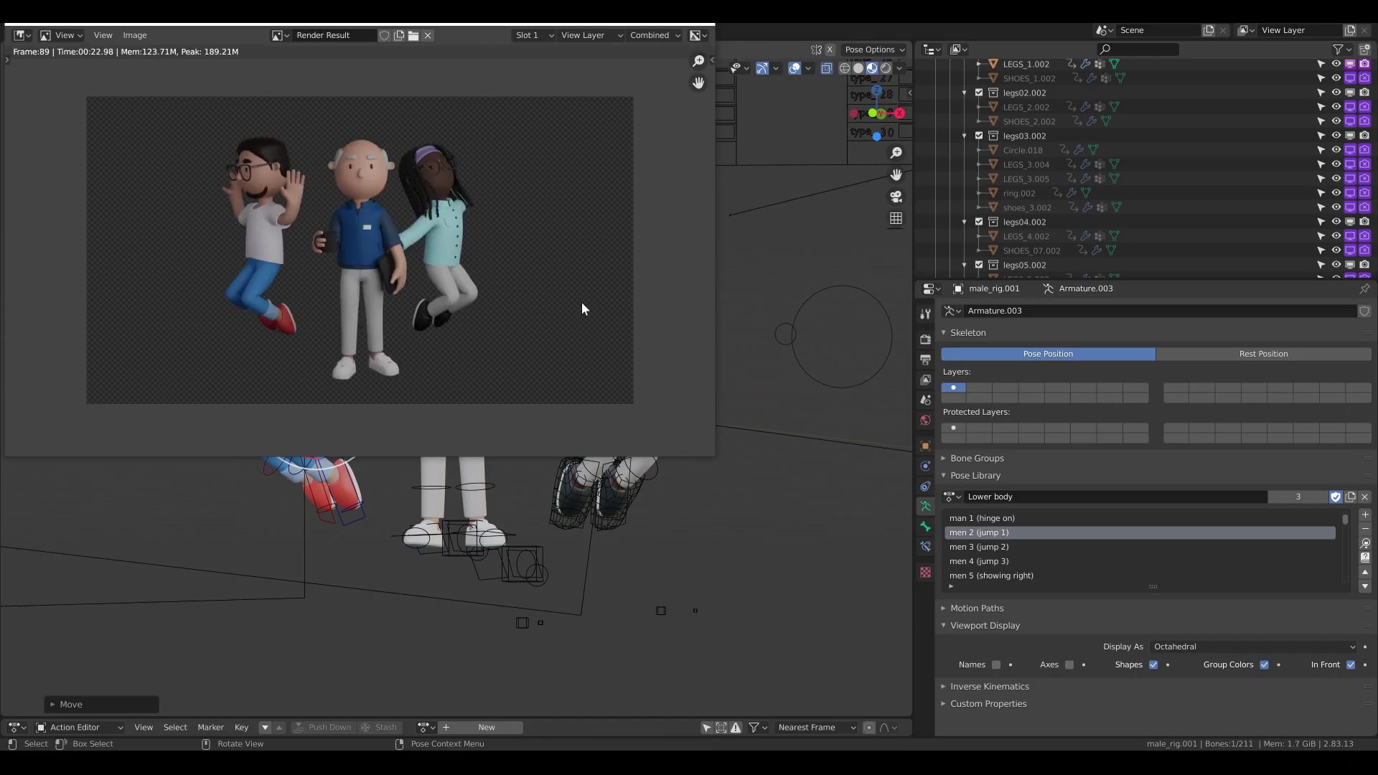
key(Escape)
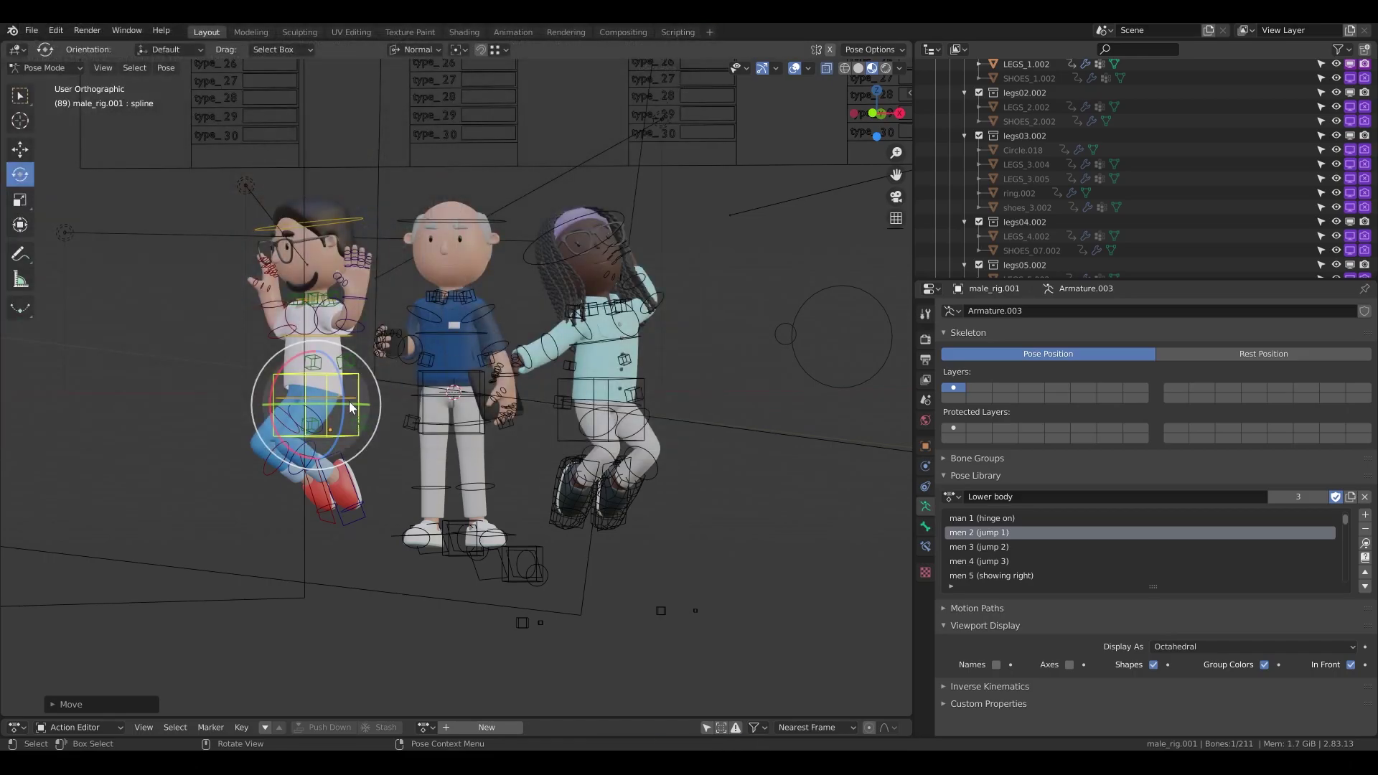
Move the jumping male's spline bone about 0.9 m and another 0.7 m towards the middle man, fine-tuning its placement in camera view.
key(g)
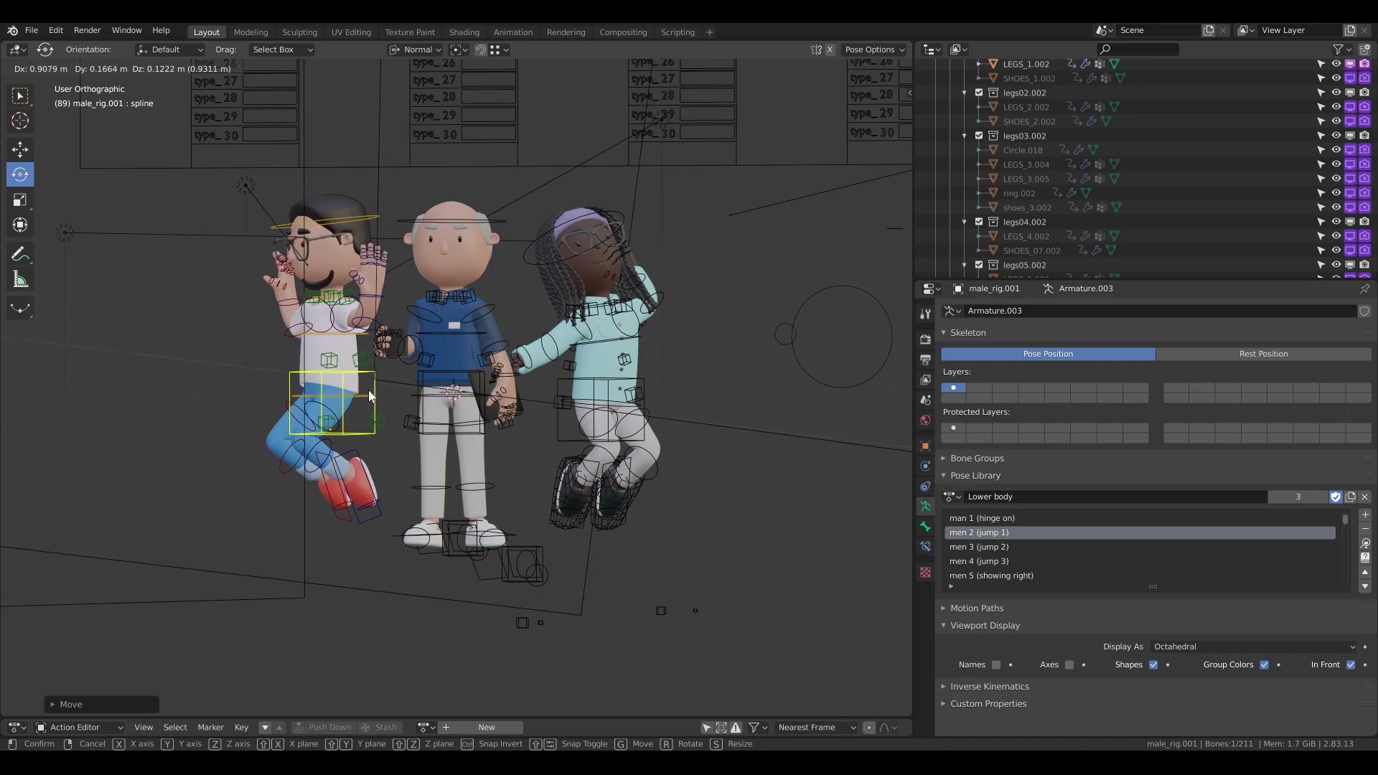
click(370, 392)
middle_drag(371, 392, 372, 421)
key(g)
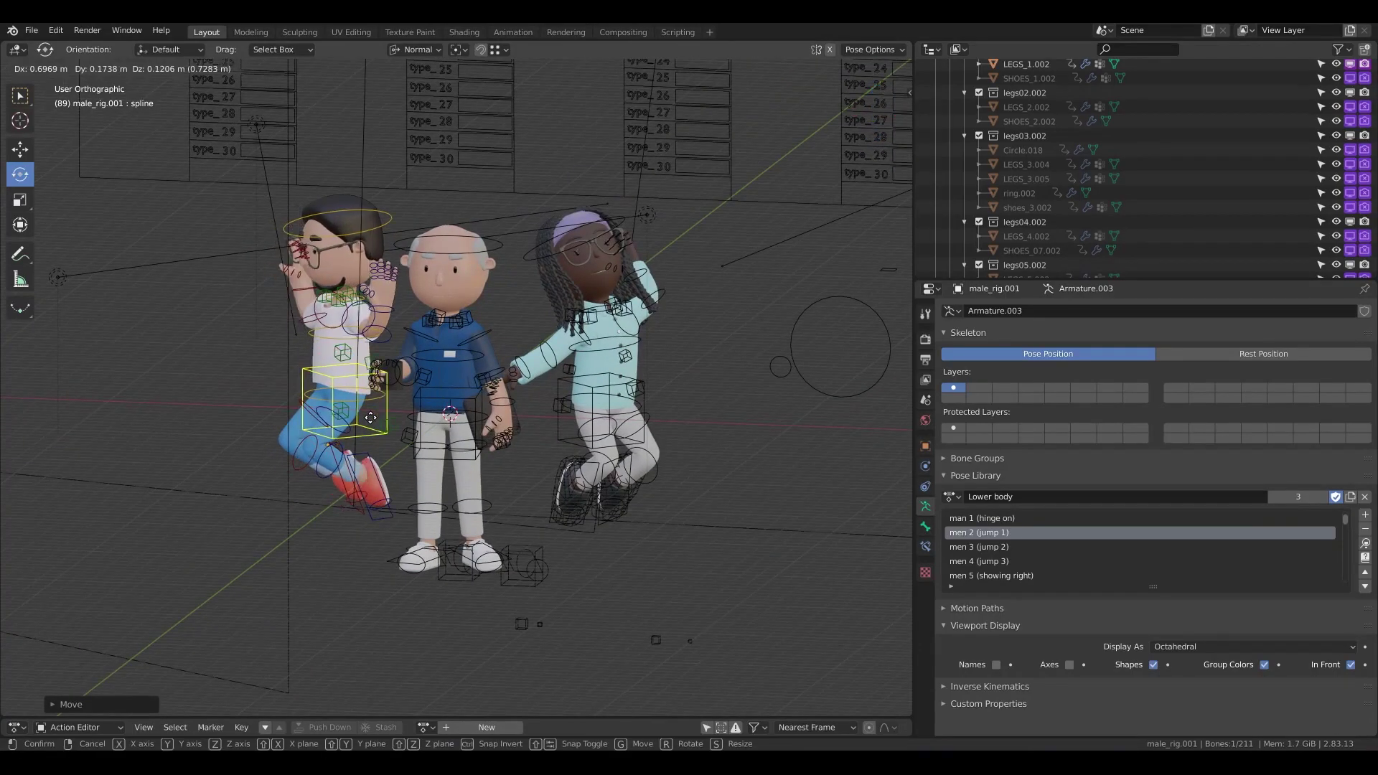
click(375, 422)
key(KP_0)
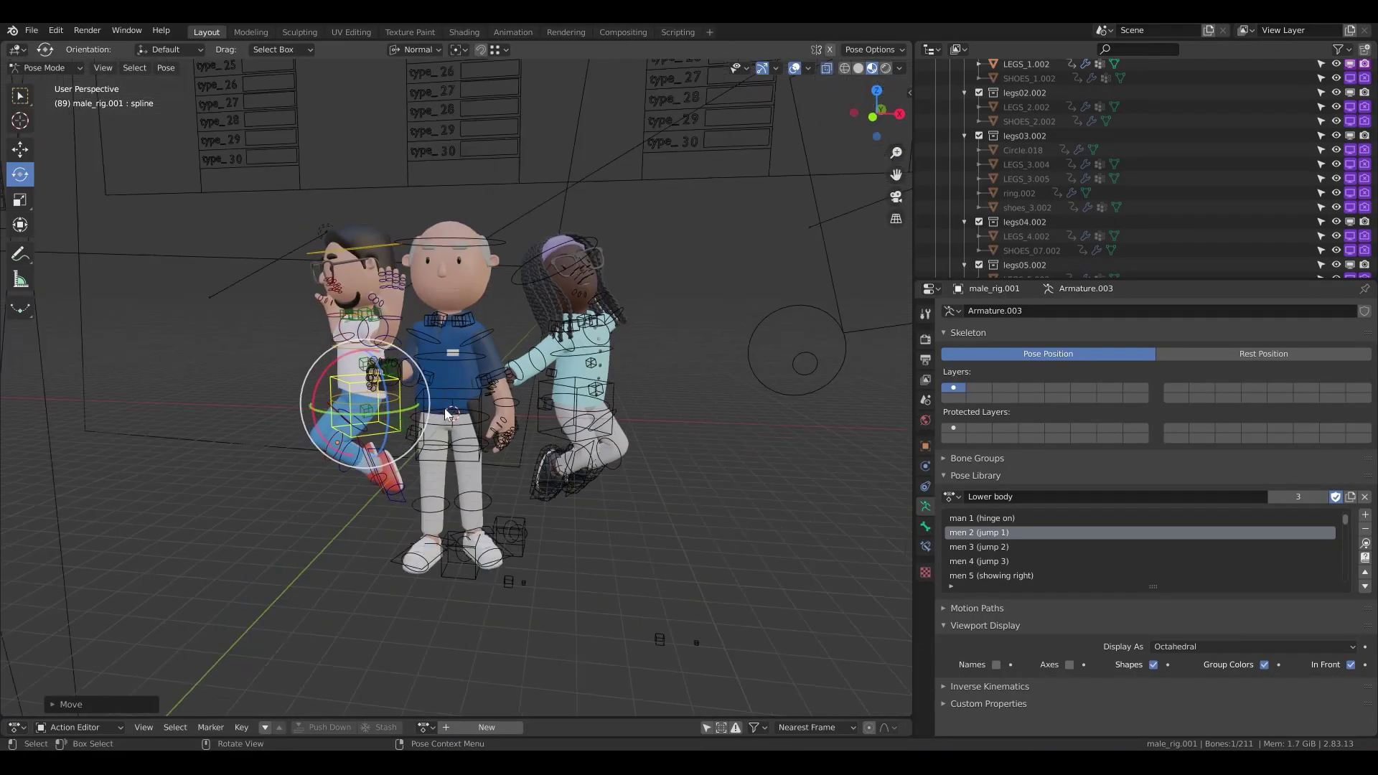
scroll(445, 404, down, 8)
key(g)
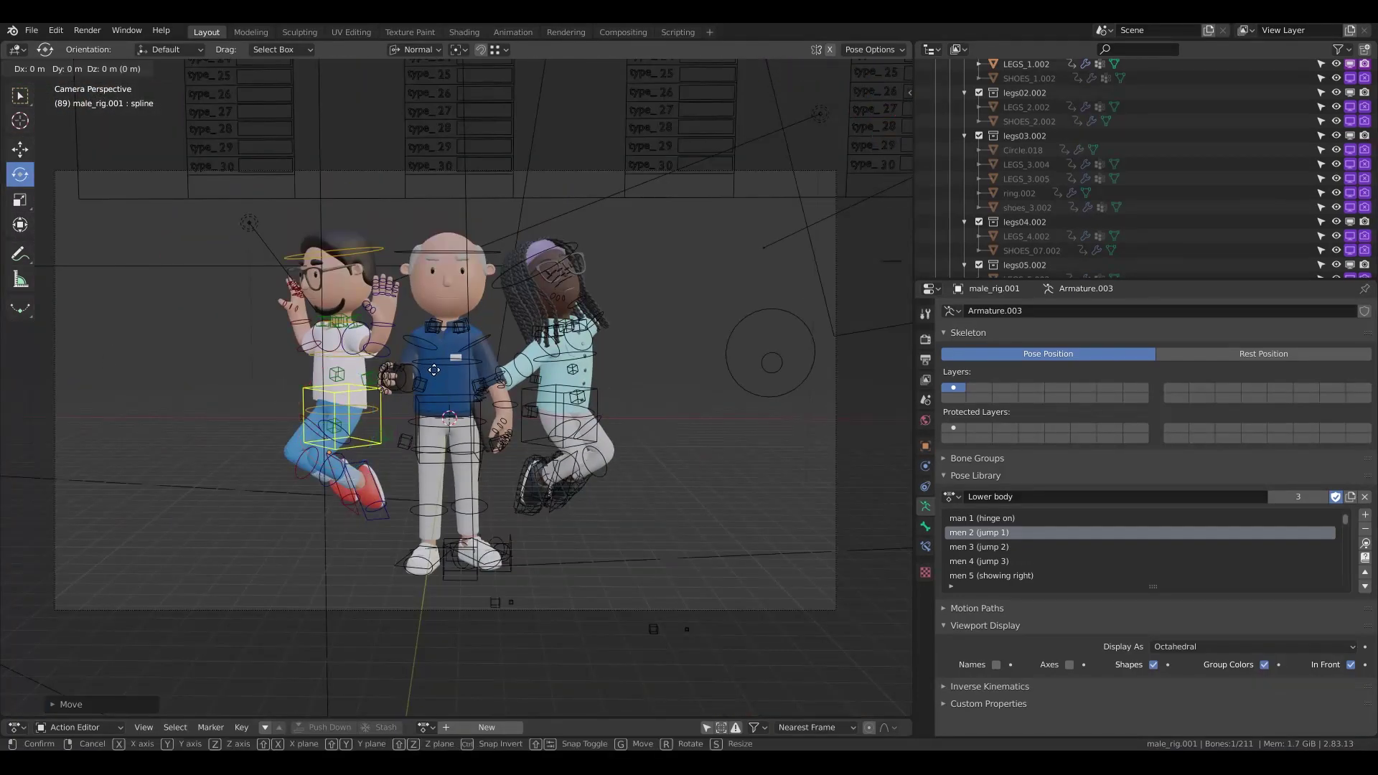
click(419, 380)
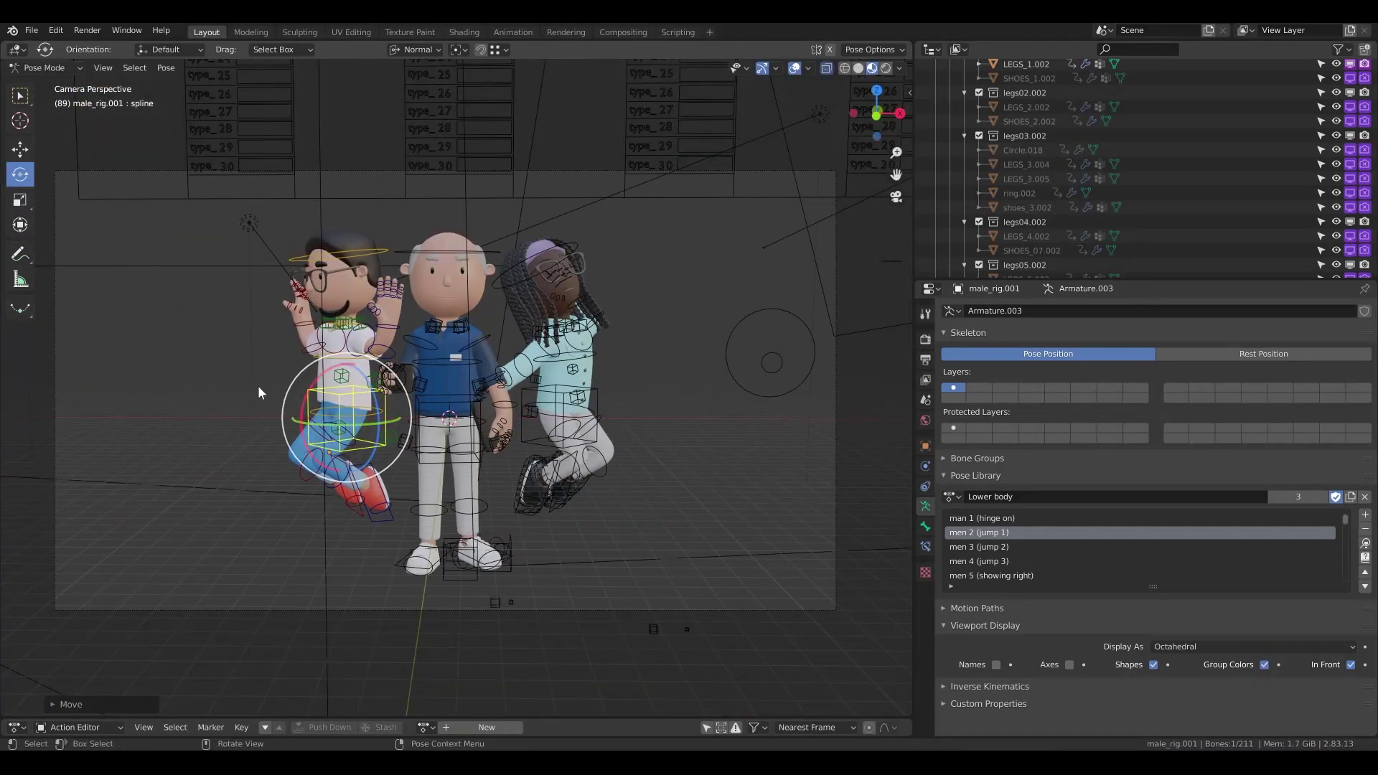
Stay in Pose Mode and nudge the jumping male's spline bone about another 0.35 m closer to the middle man.
click(76, 67)
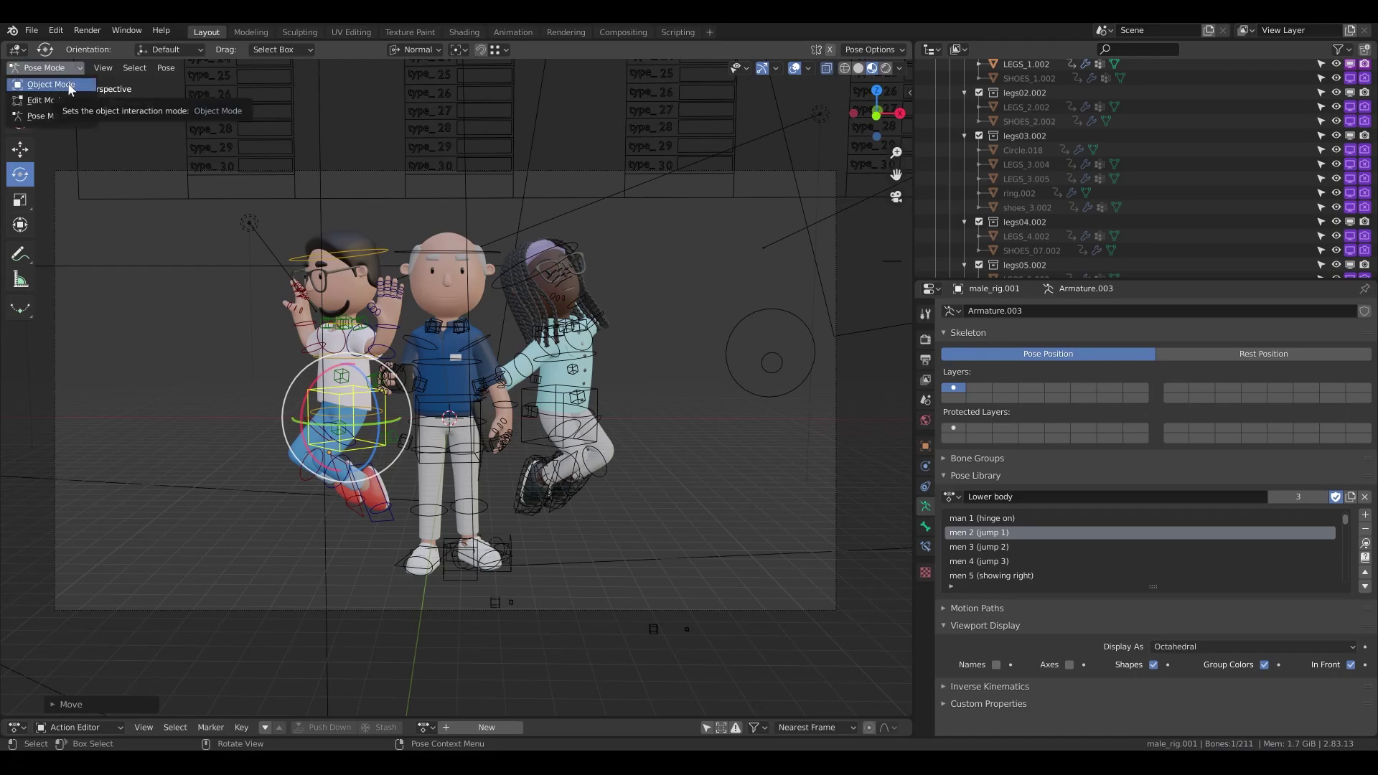
click(63, 115)
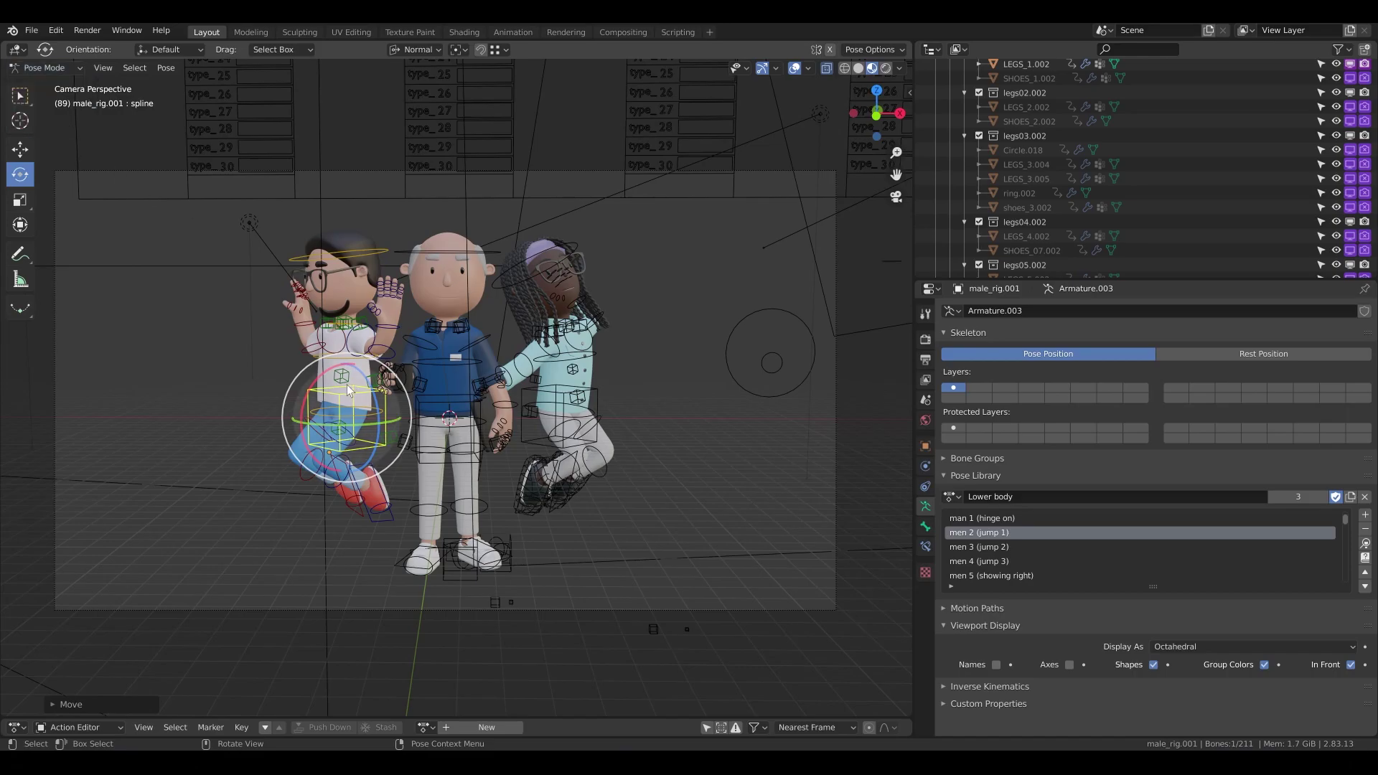
key(g)
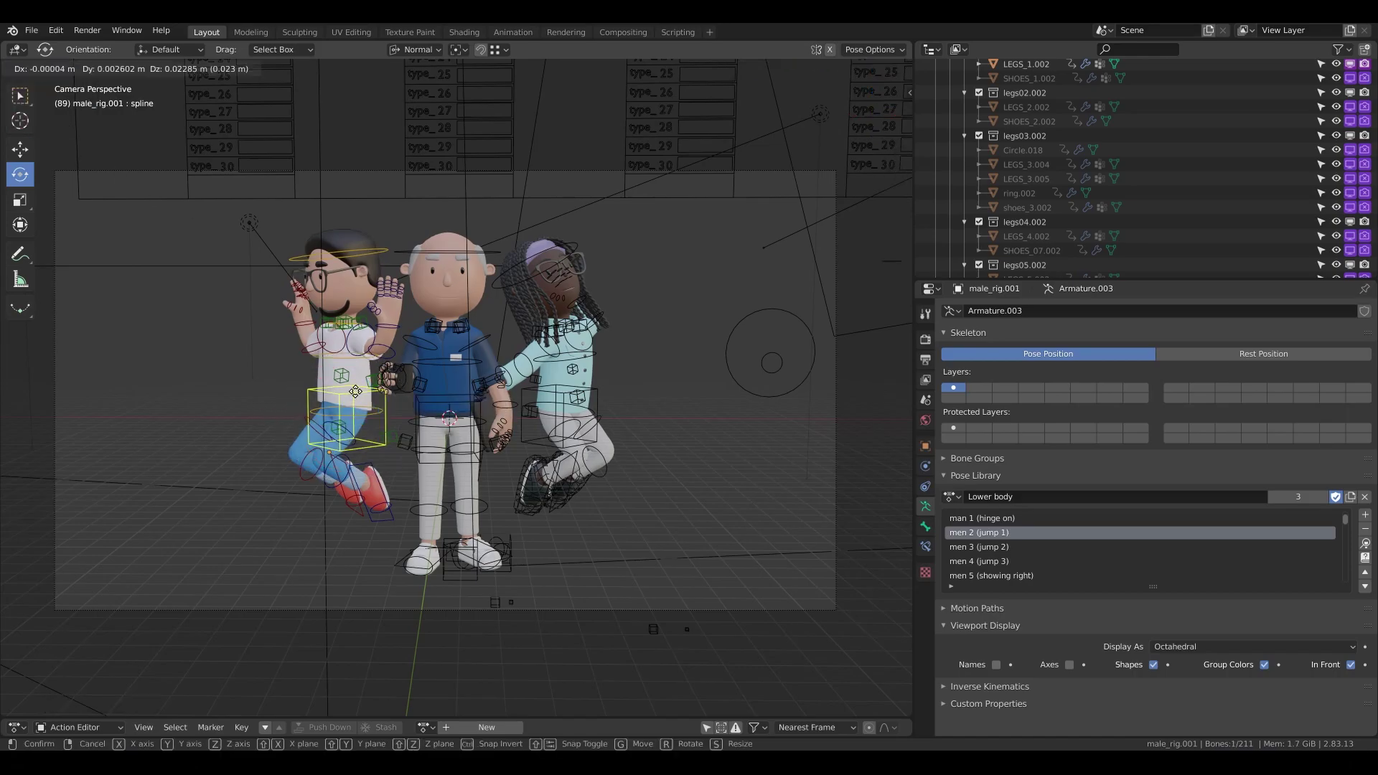
click(360, 399)
middle_drag(361, 400, 308, 410)
key(g)
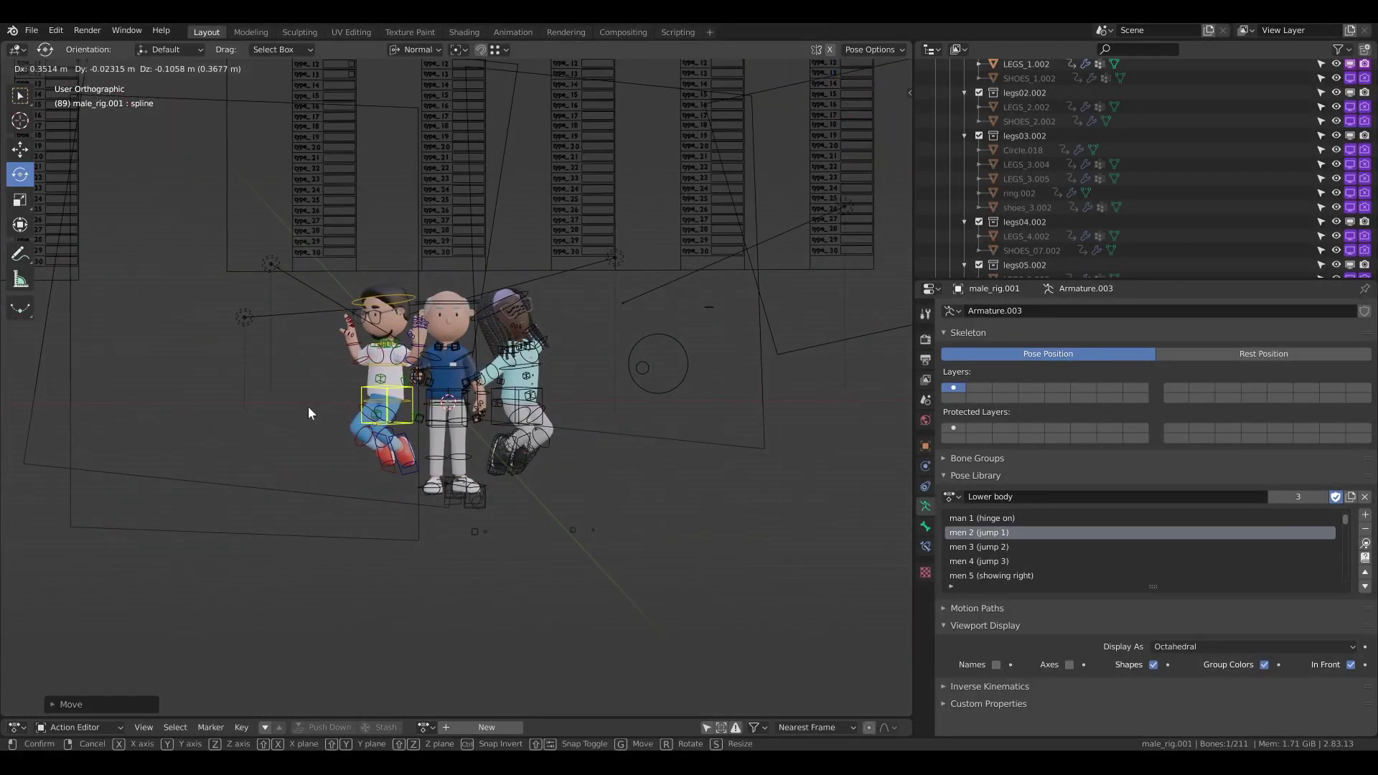
click(308, 413)
scroll(347, 392, down, 3)
scroll(426, 348, up, 5)
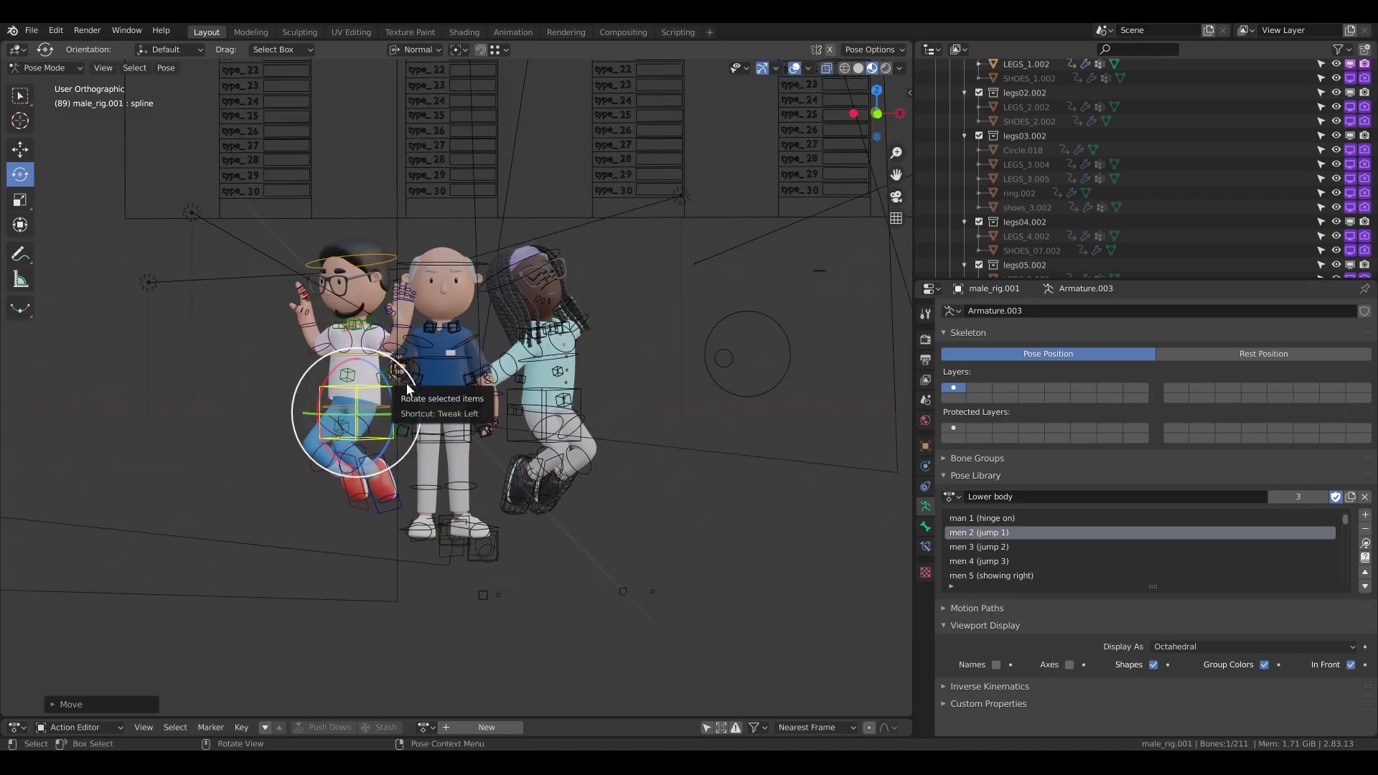
Append the speech bubble collection from _ January 2021 update.blend in the ICONZ Source Files folder on the desktop.
click(31, 31)
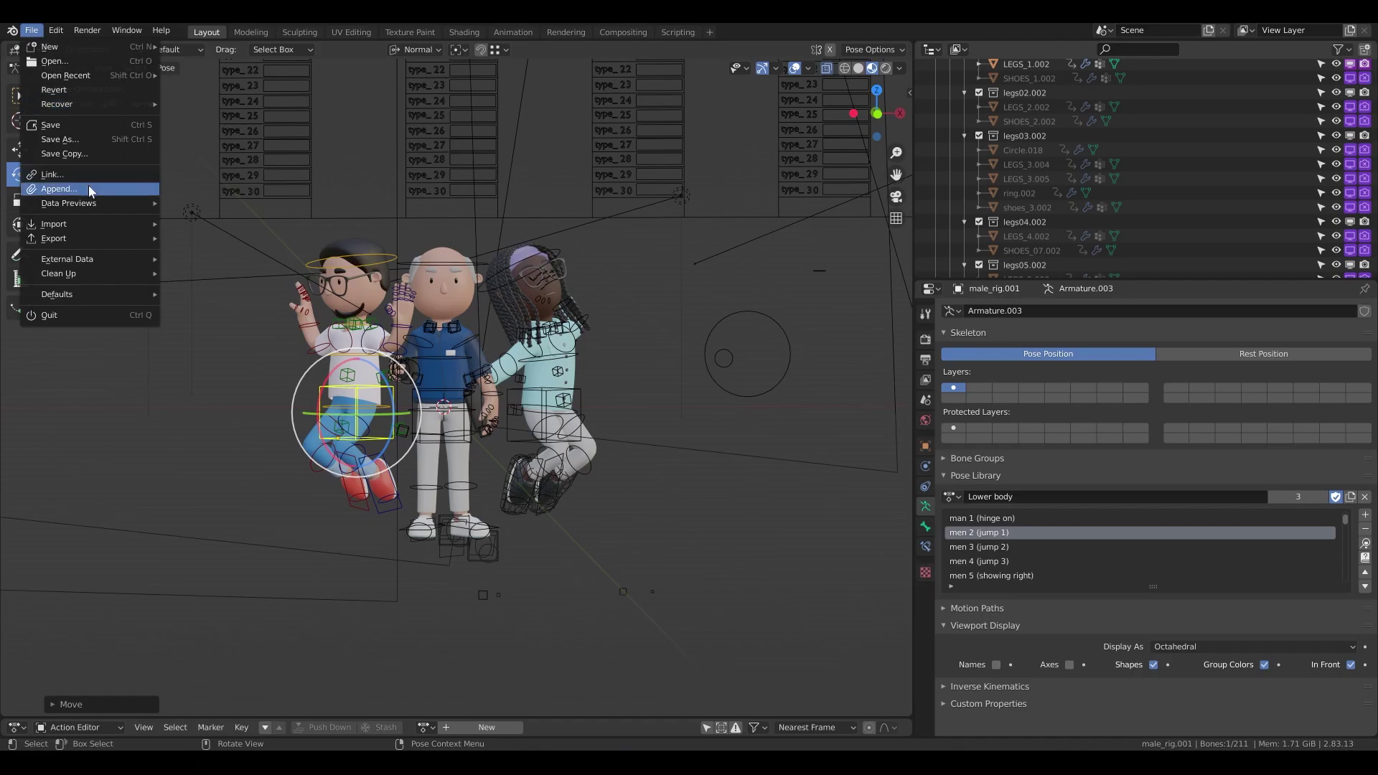
click(59, 189)
click(380, 313)
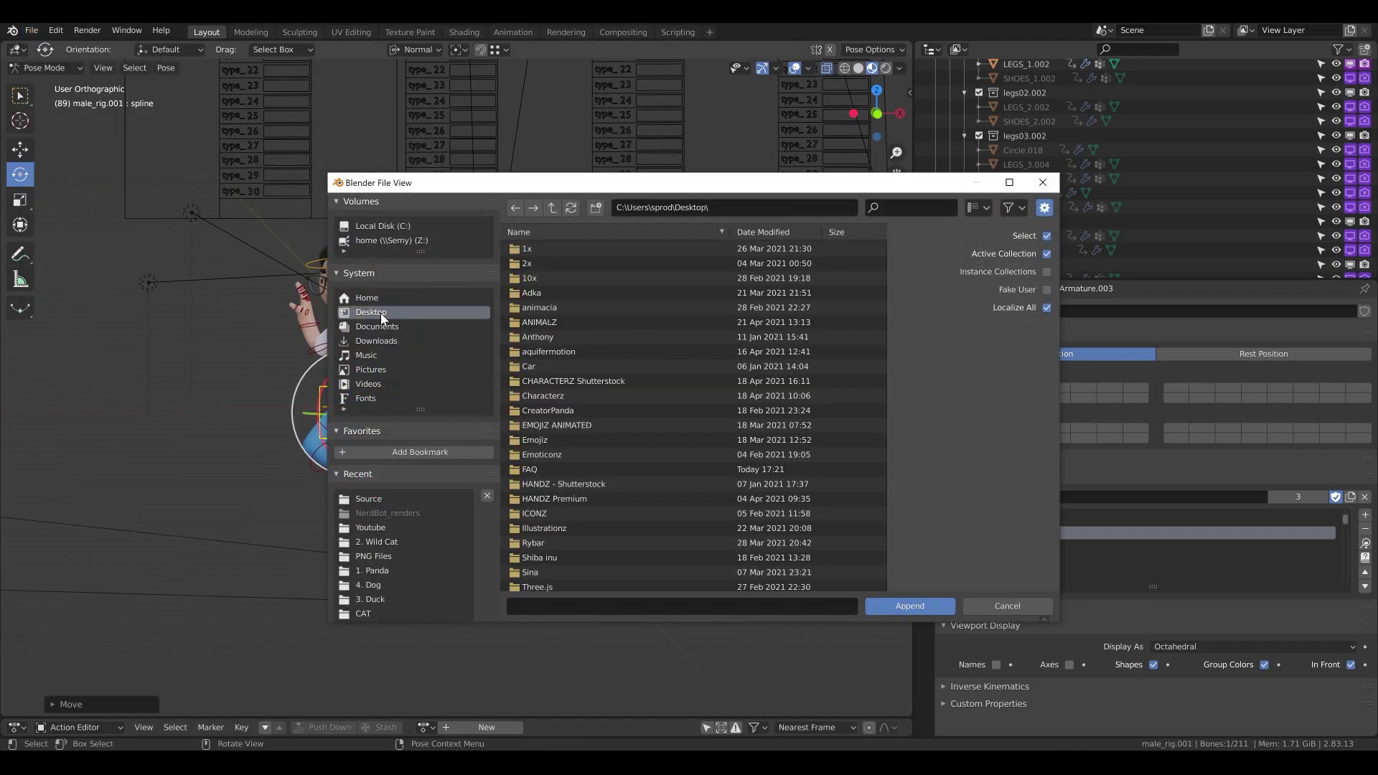
scroll(603, 330, down, 3)
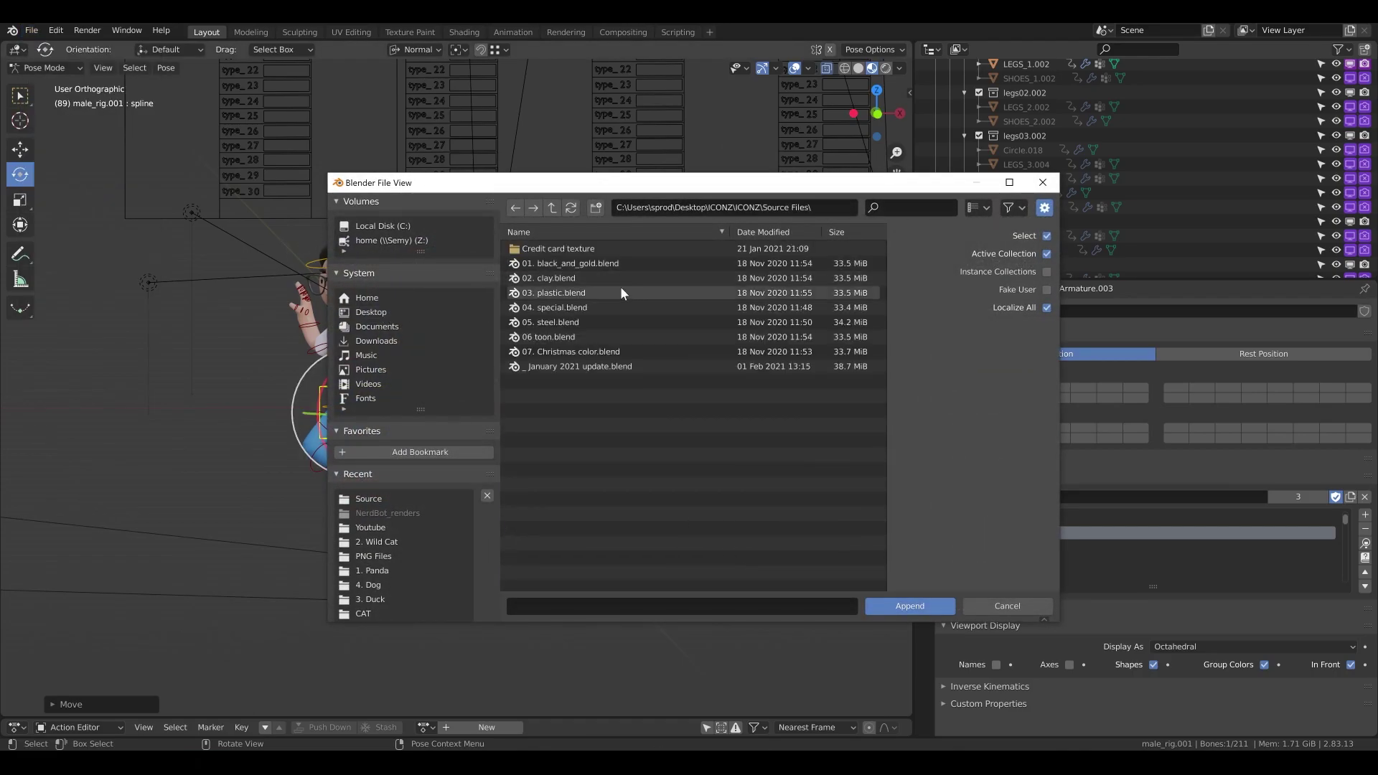
click(580, 367)
double_click(580, 367)
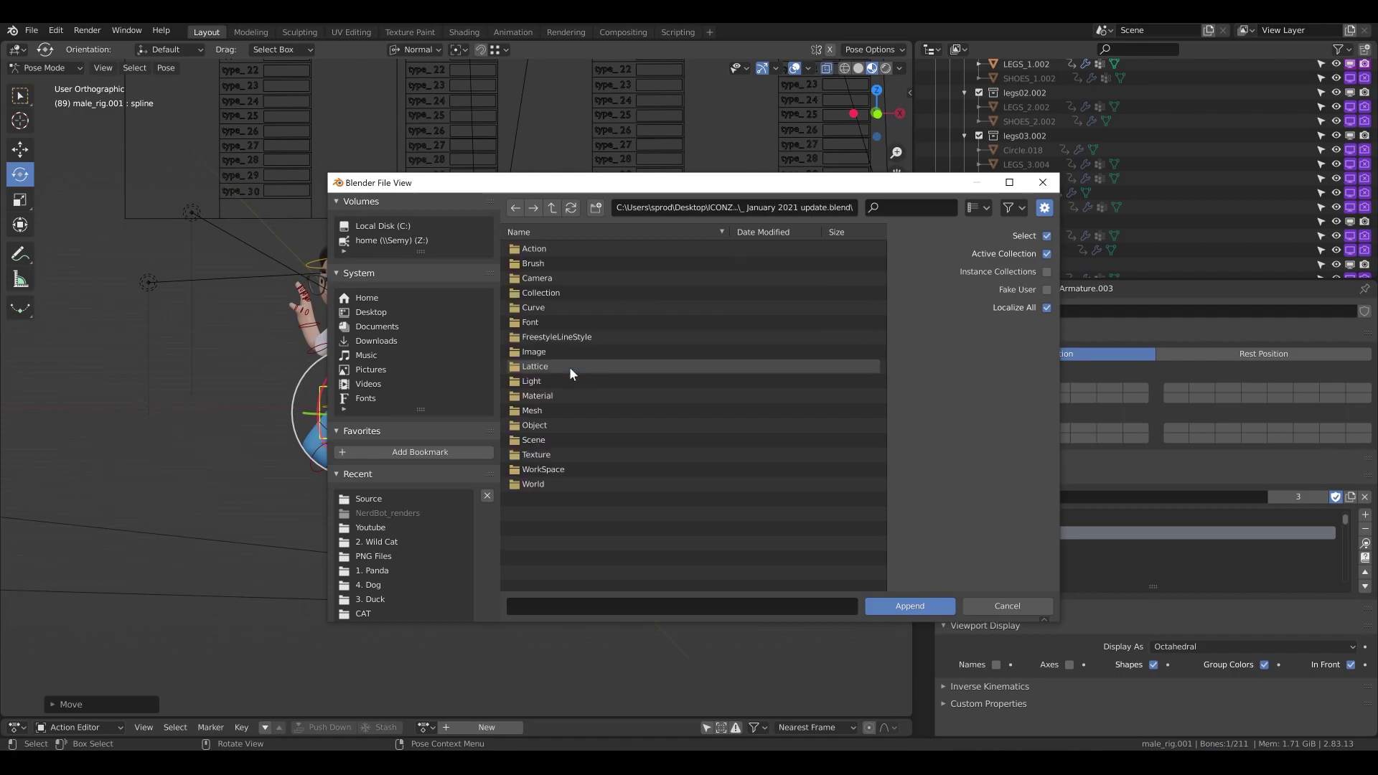
double_click(571, 293)
scroll(617, 307, down, 7)
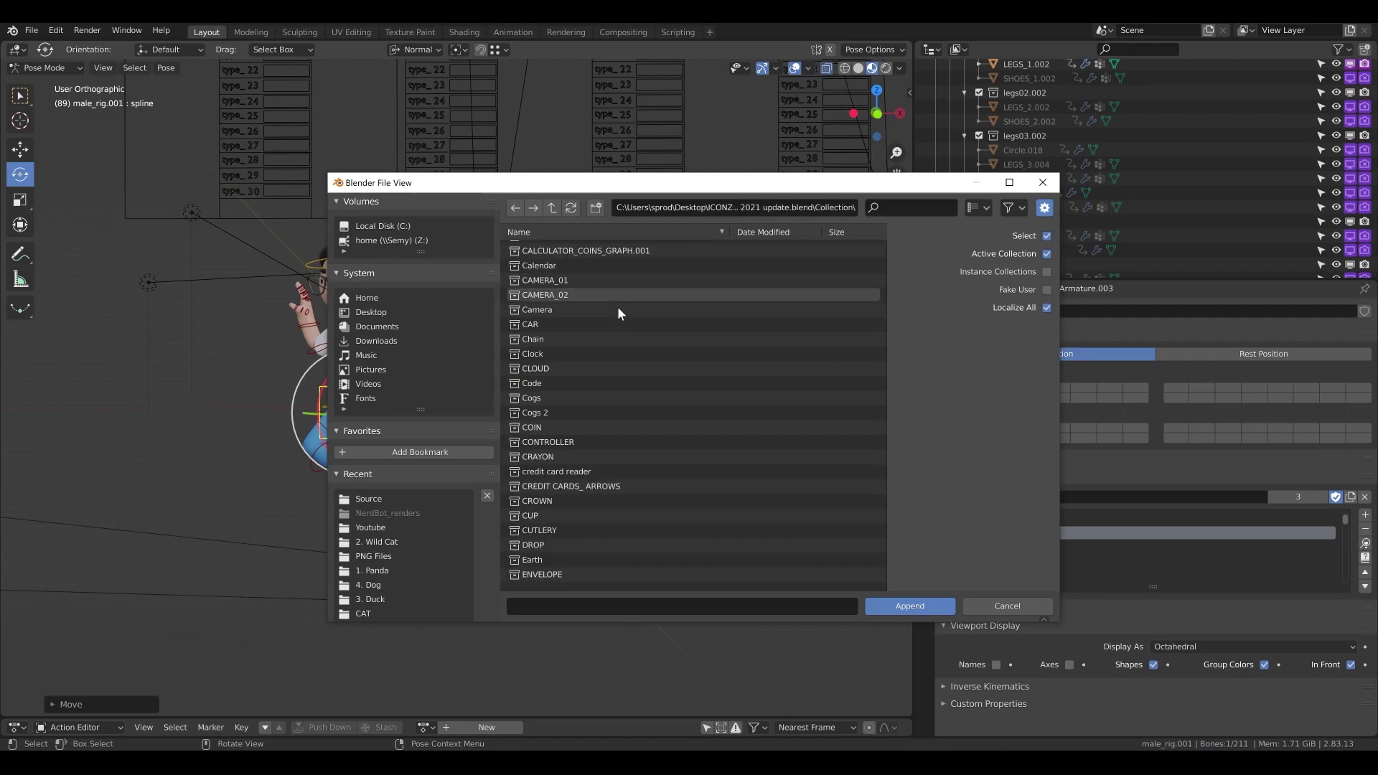
scroll(617, 307, down, 5)
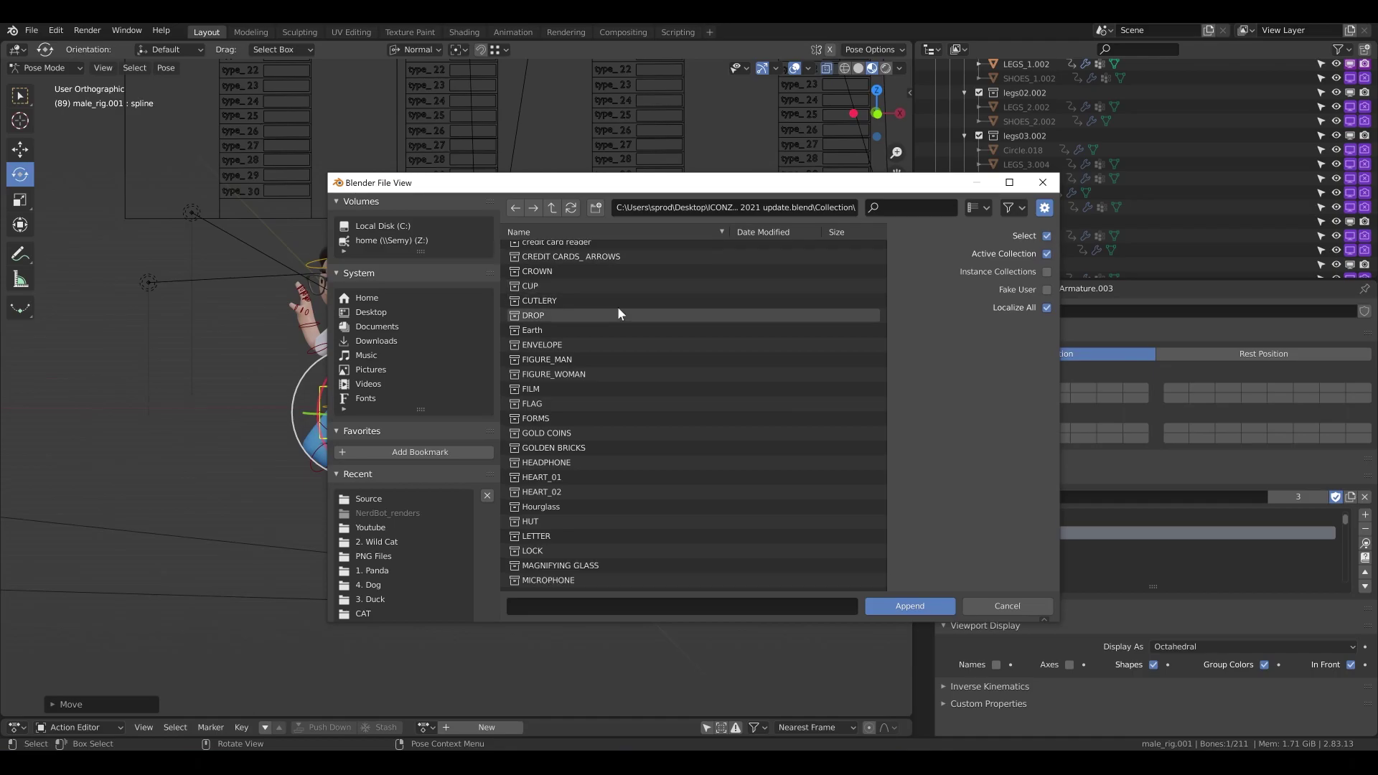
scroll(617, 307, down, 6)
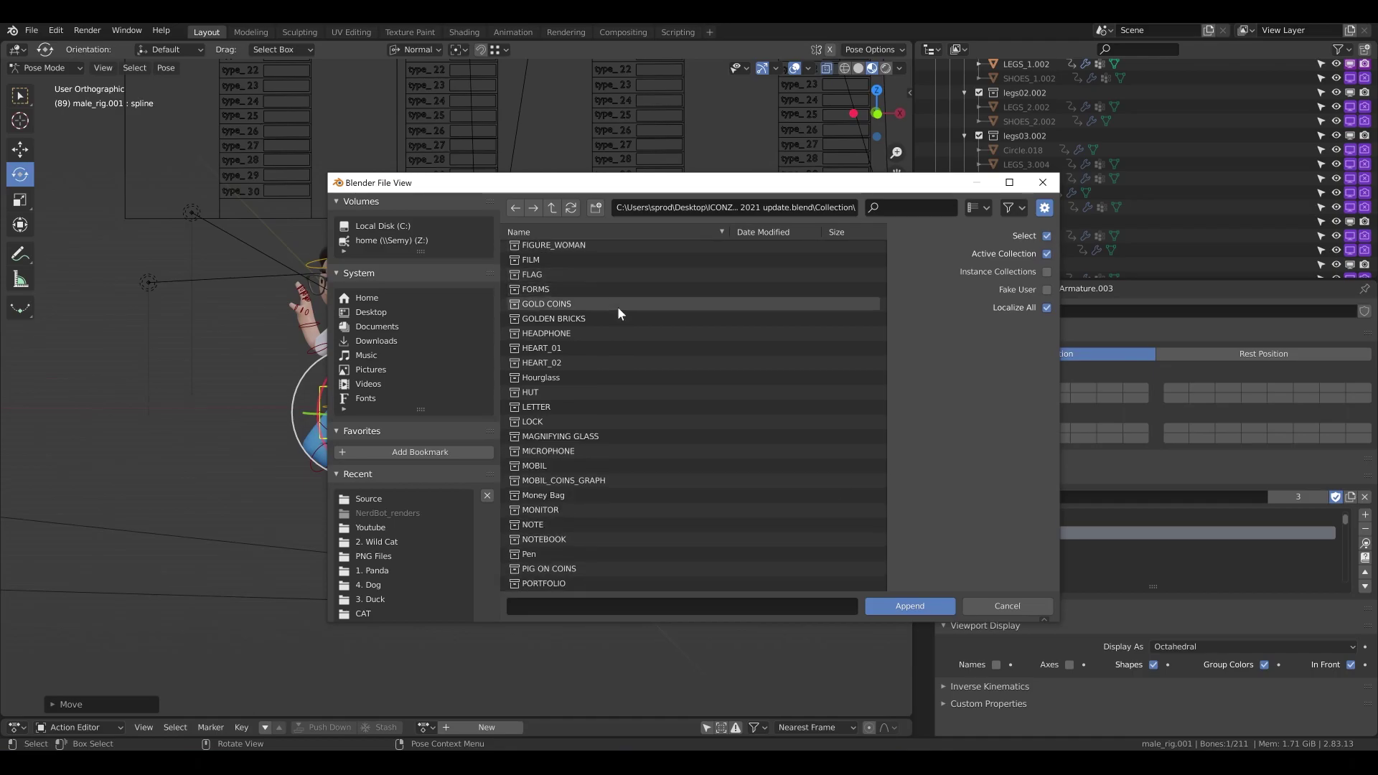
double_click(605, 480)
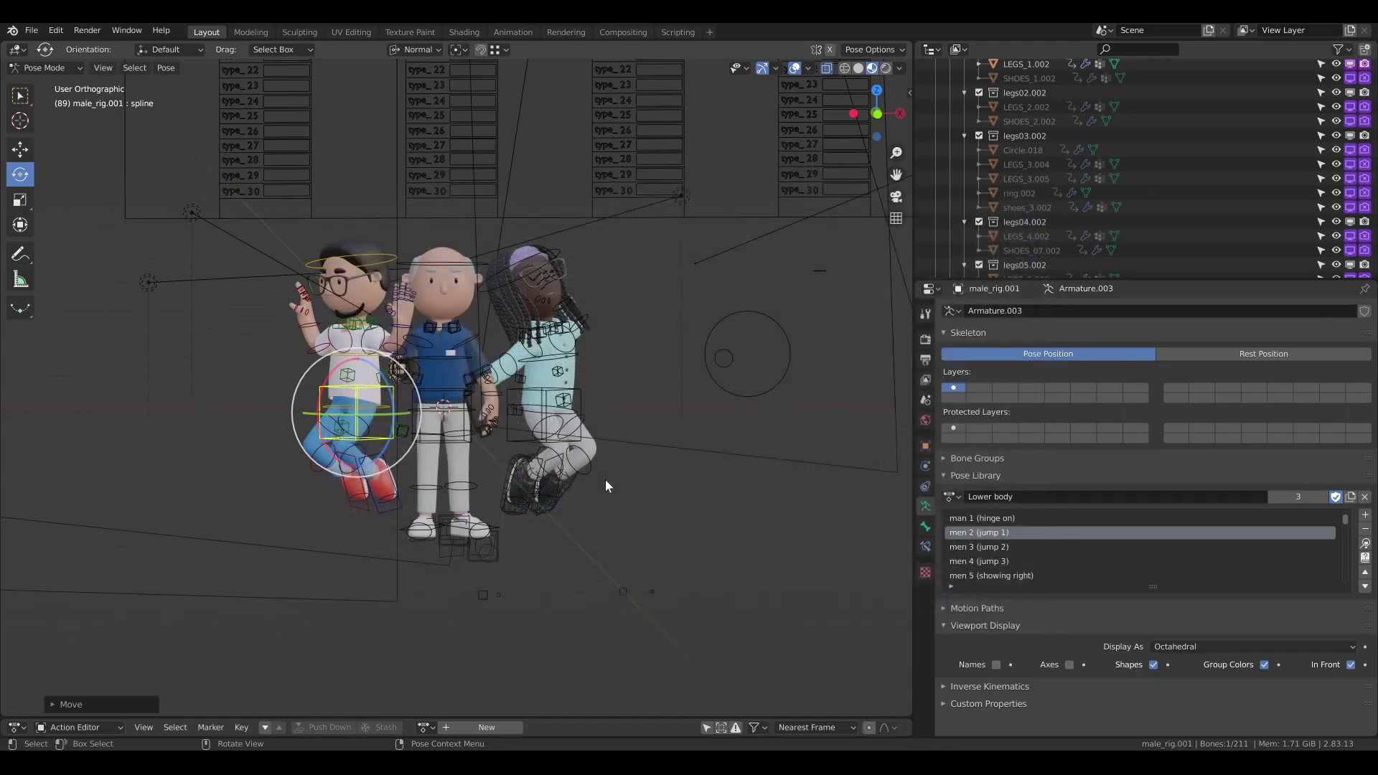
key(s)
click(505, 376)
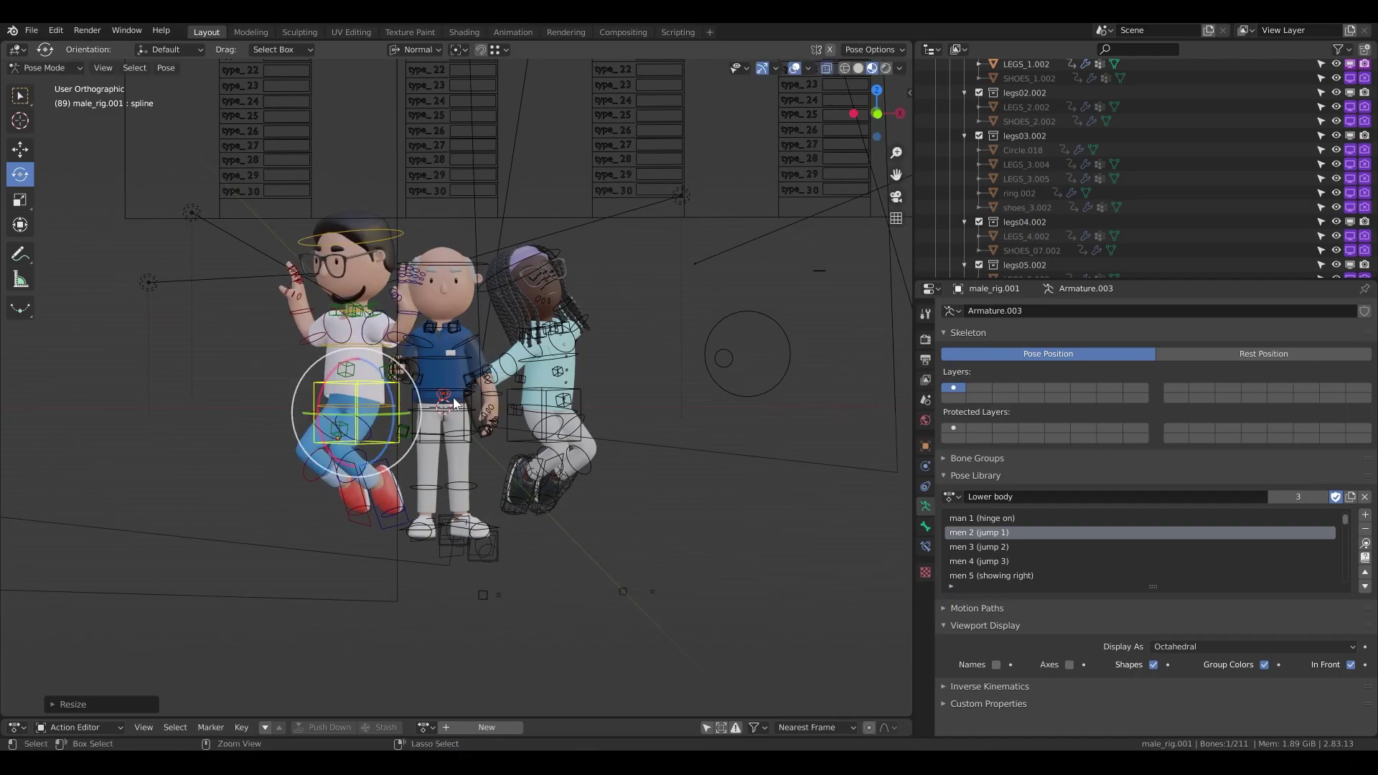
key(ctrl+z)
Enlarge the appended speech bubble in Object Mode and move it about 12 m out beside the woman's head.
key(s)
click(530, 368)
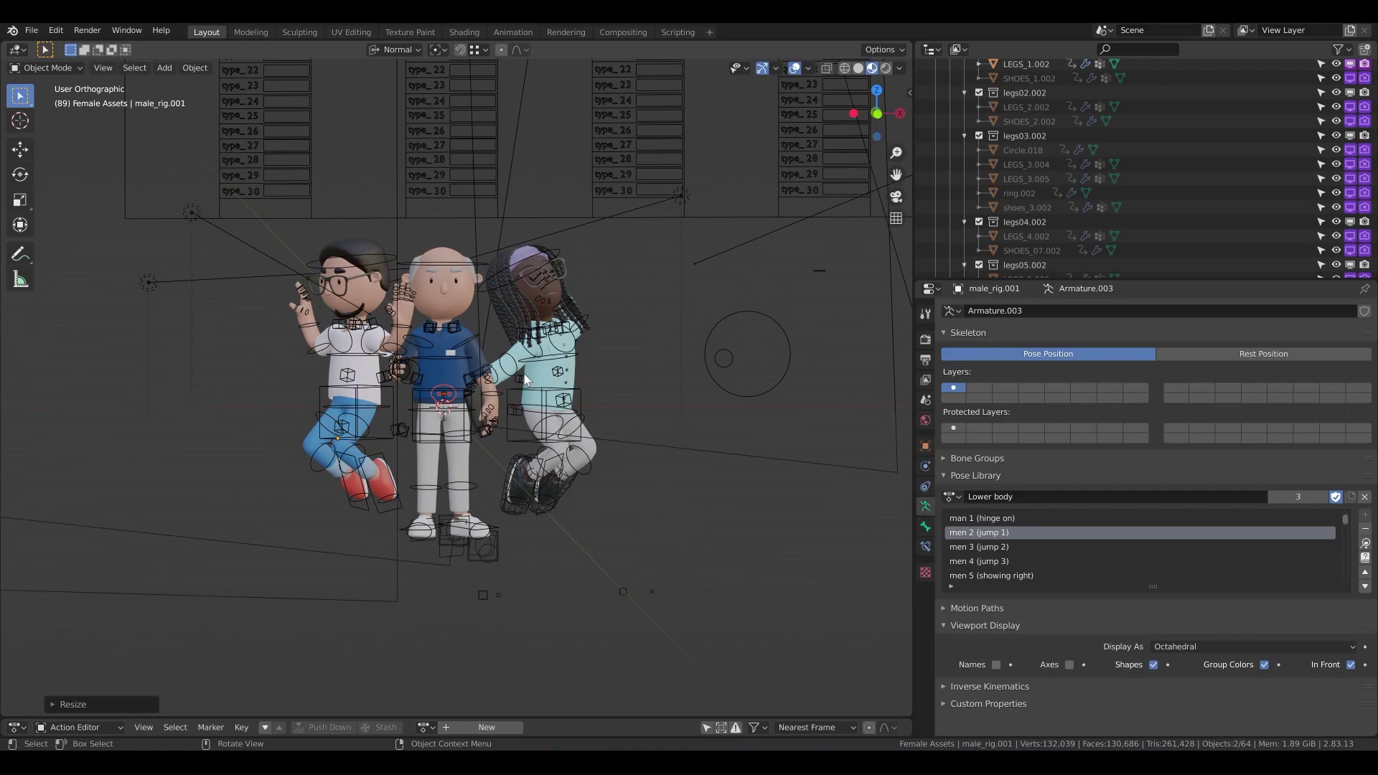
key(s)
click(728, 266)
key(g)
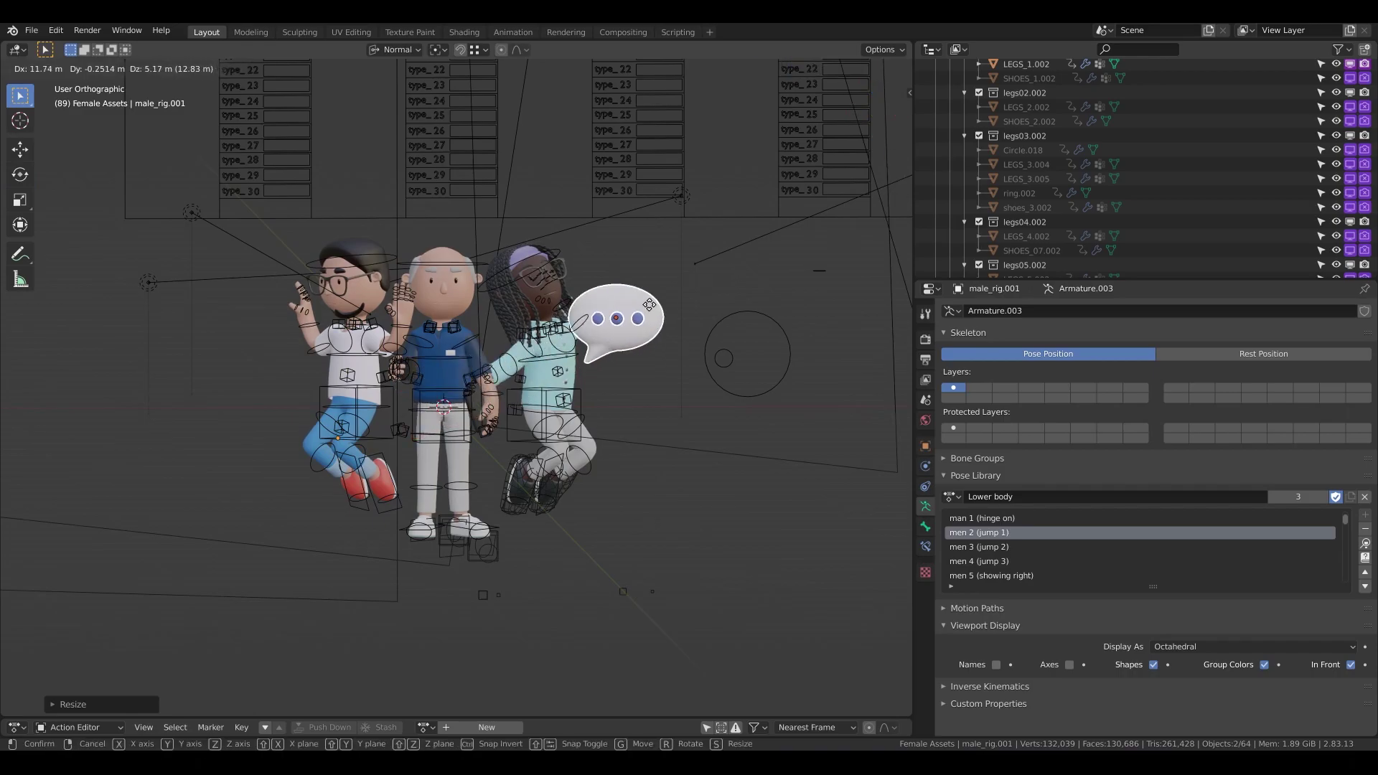
click(656, 286)
Shrink the speech bubble slightly and position it just above the woman's head.
key(s)
click(647, 295)
key(g)
click(634, 269)
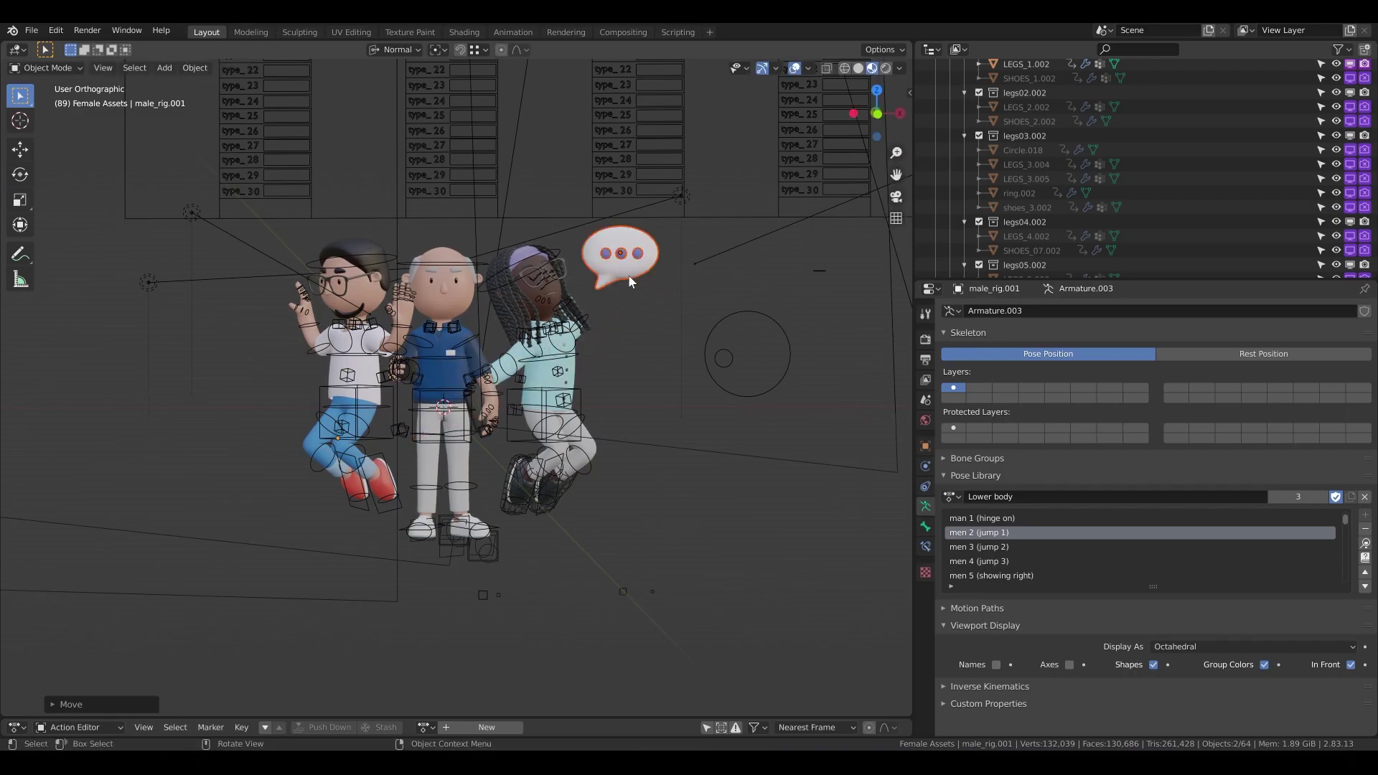
key(g)
click(628, 274)
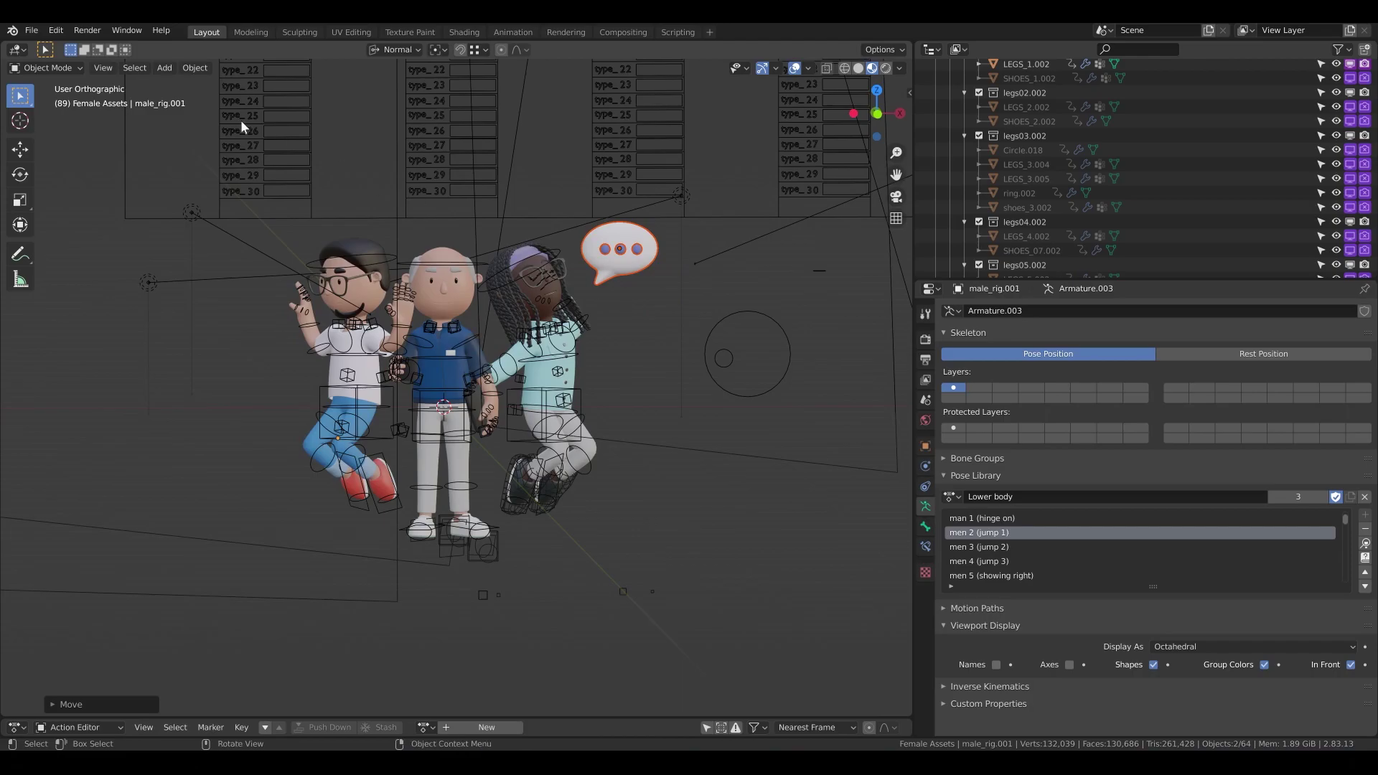
key(g)
click(617, 278)
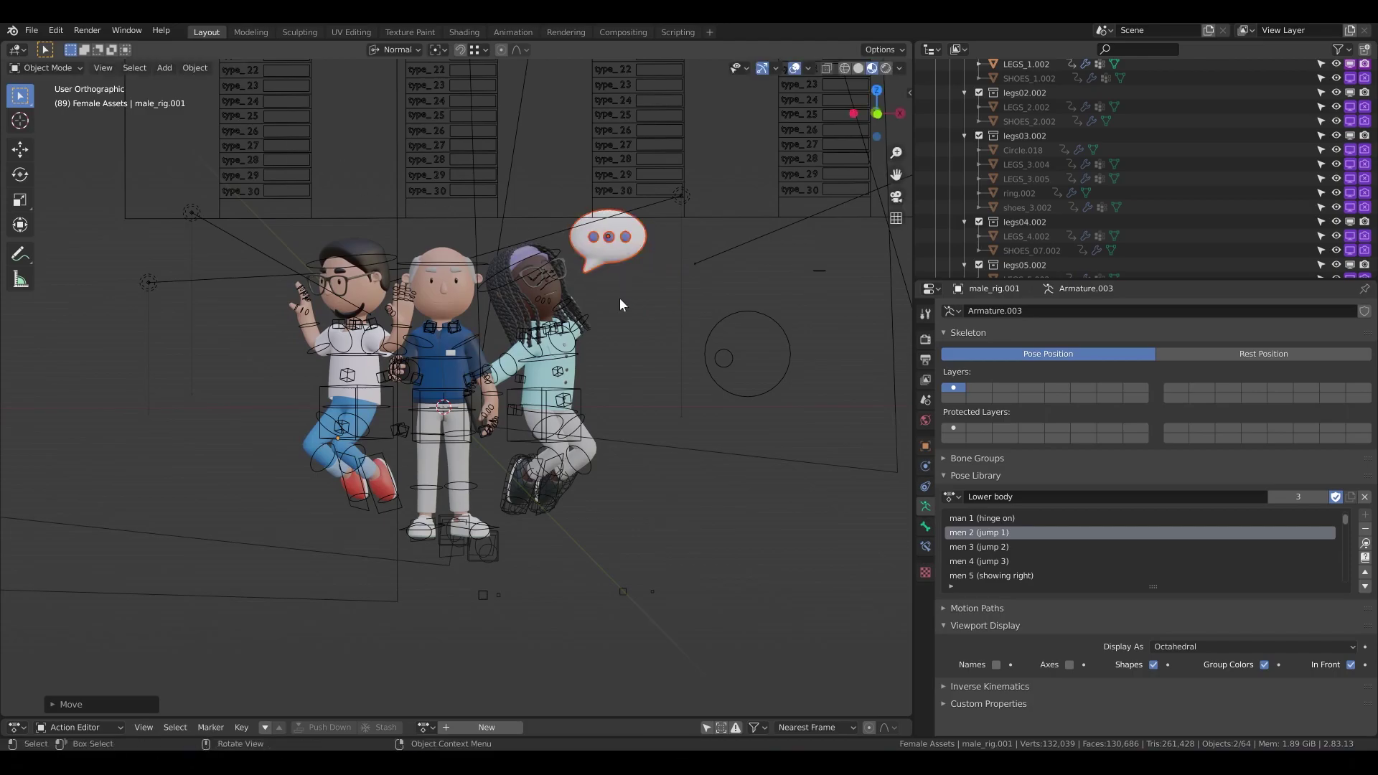
key(g)
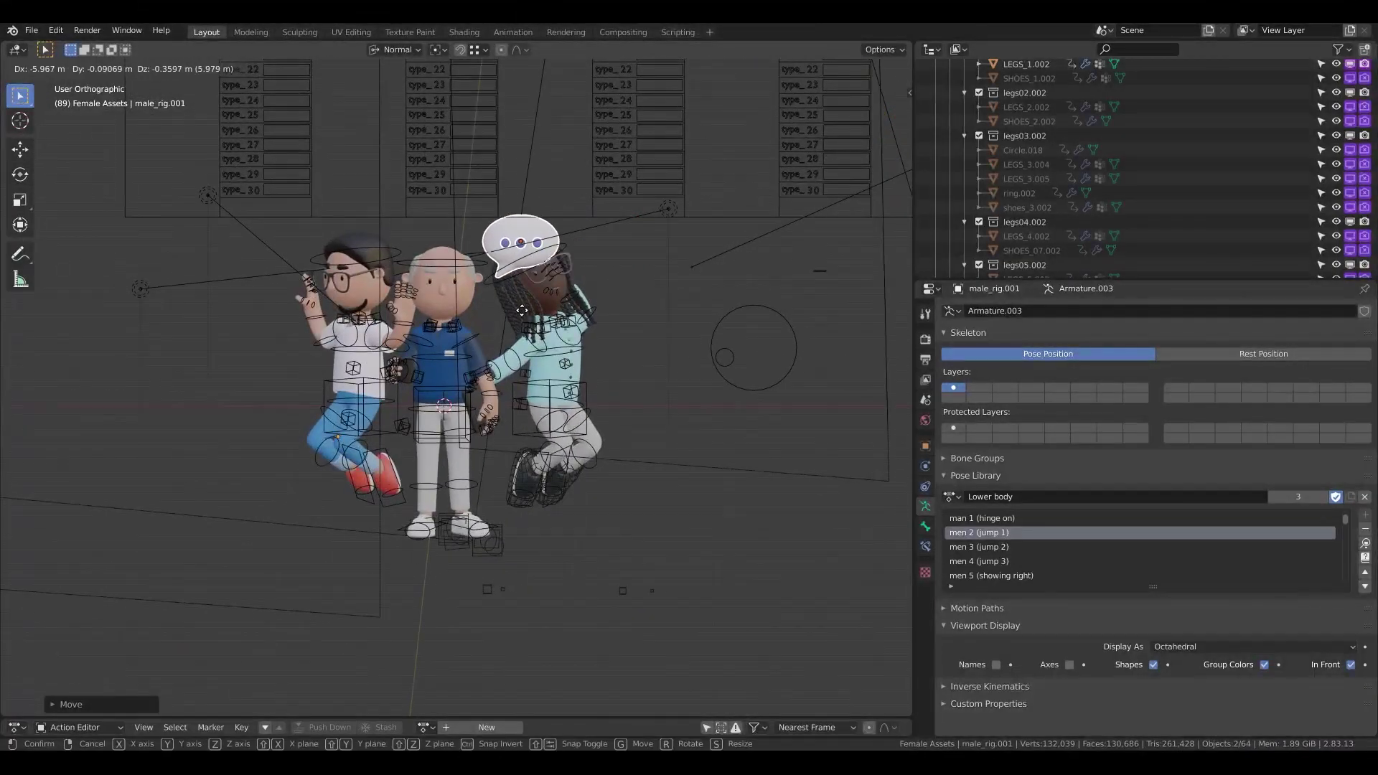
click(502, 318)
middle_drag(680, 335, 691, 326)
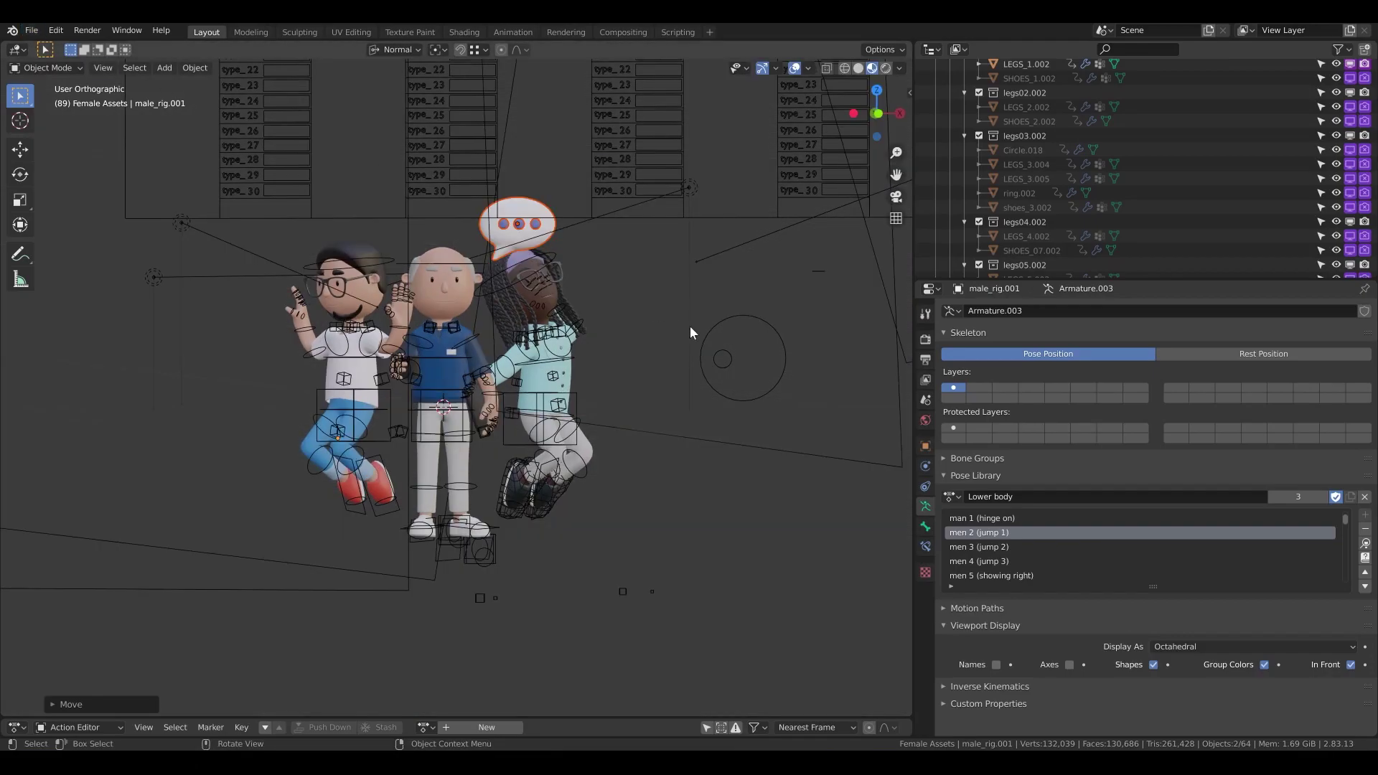
Append the gold material from _ January 2021 update.blend.
click(30, 30)
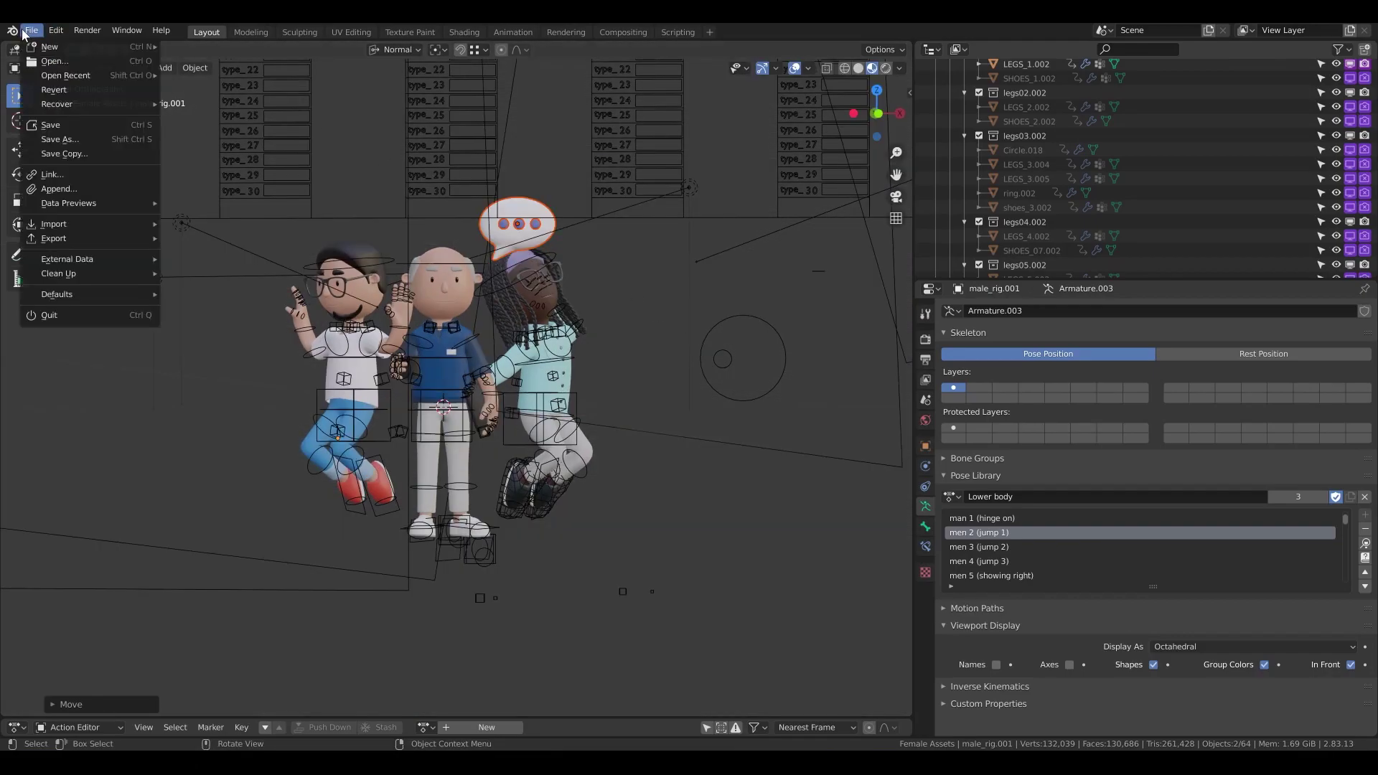
click(111, 189)
click(550, 208)
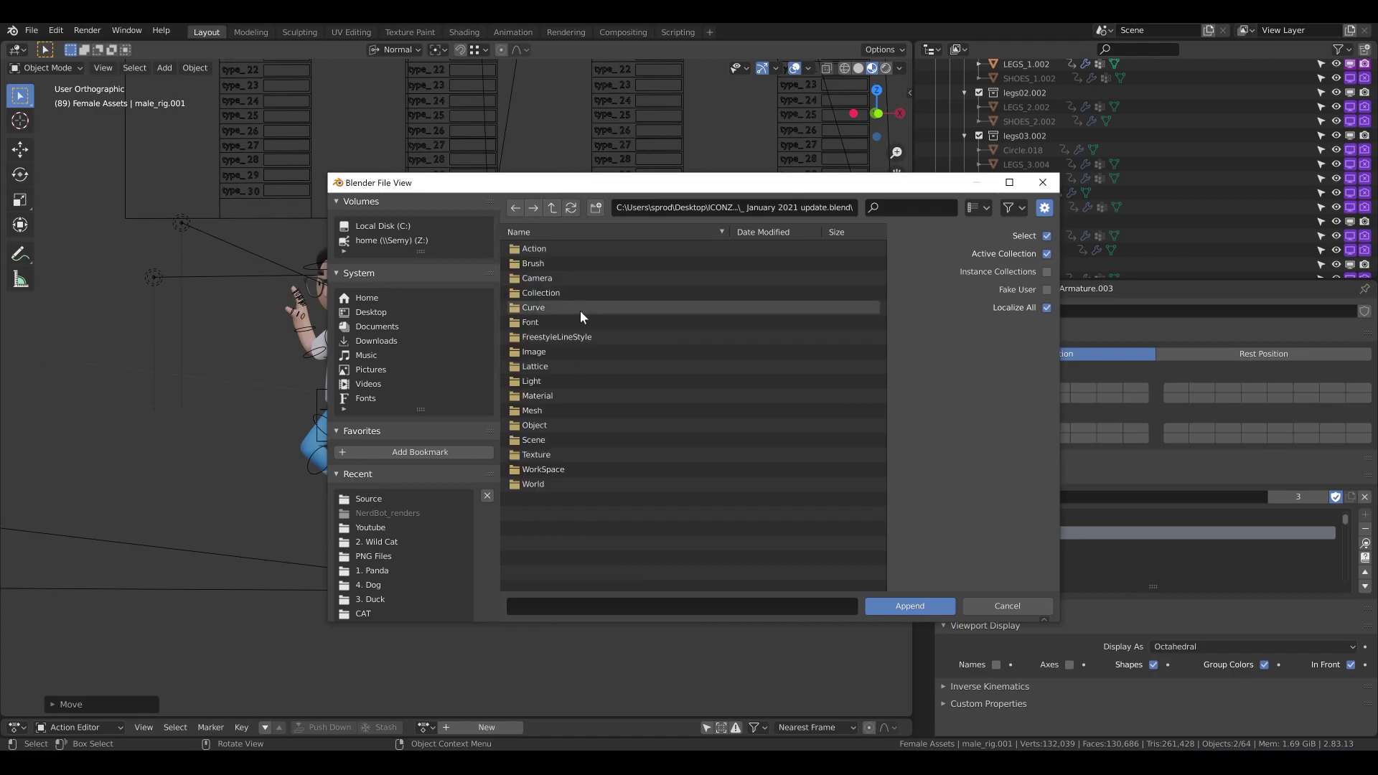
click(567, 395)
double_click(544, 395)
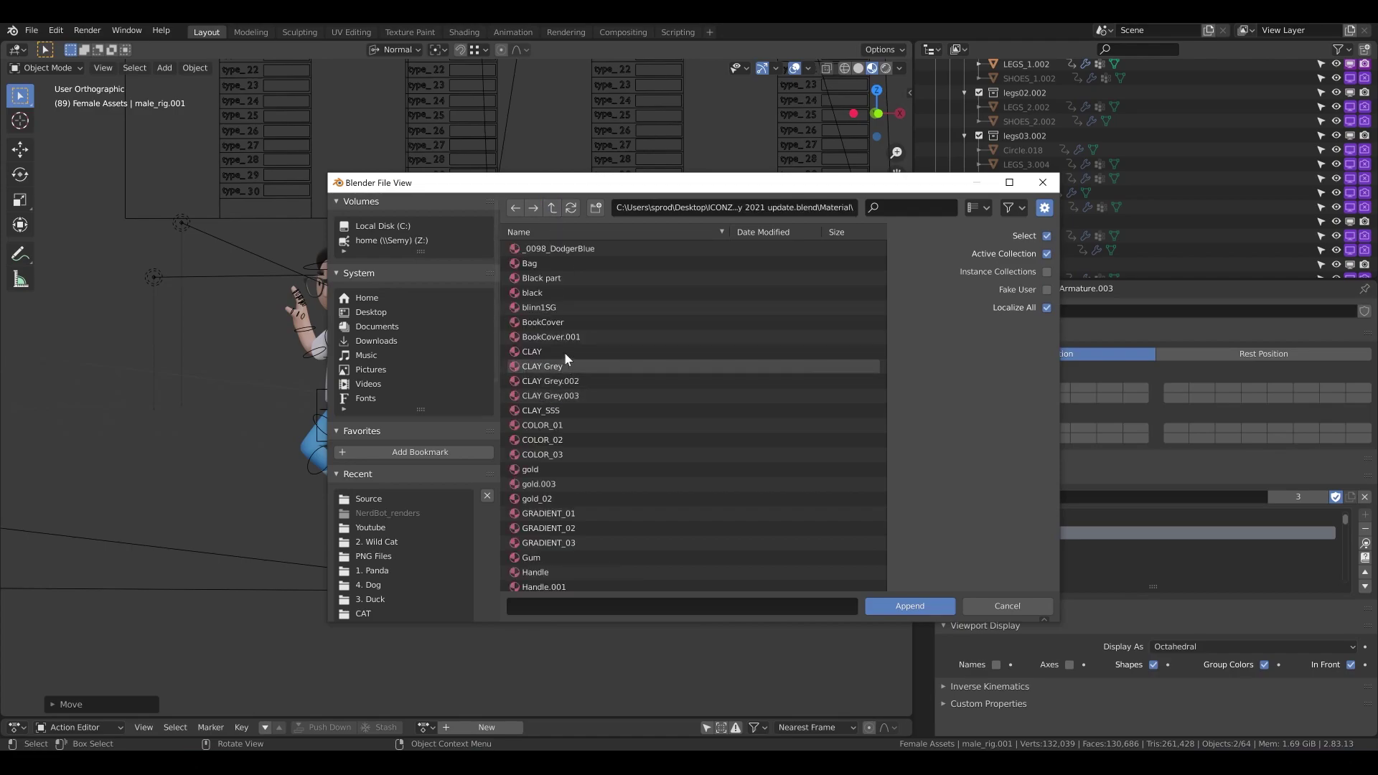
click(549, 439)
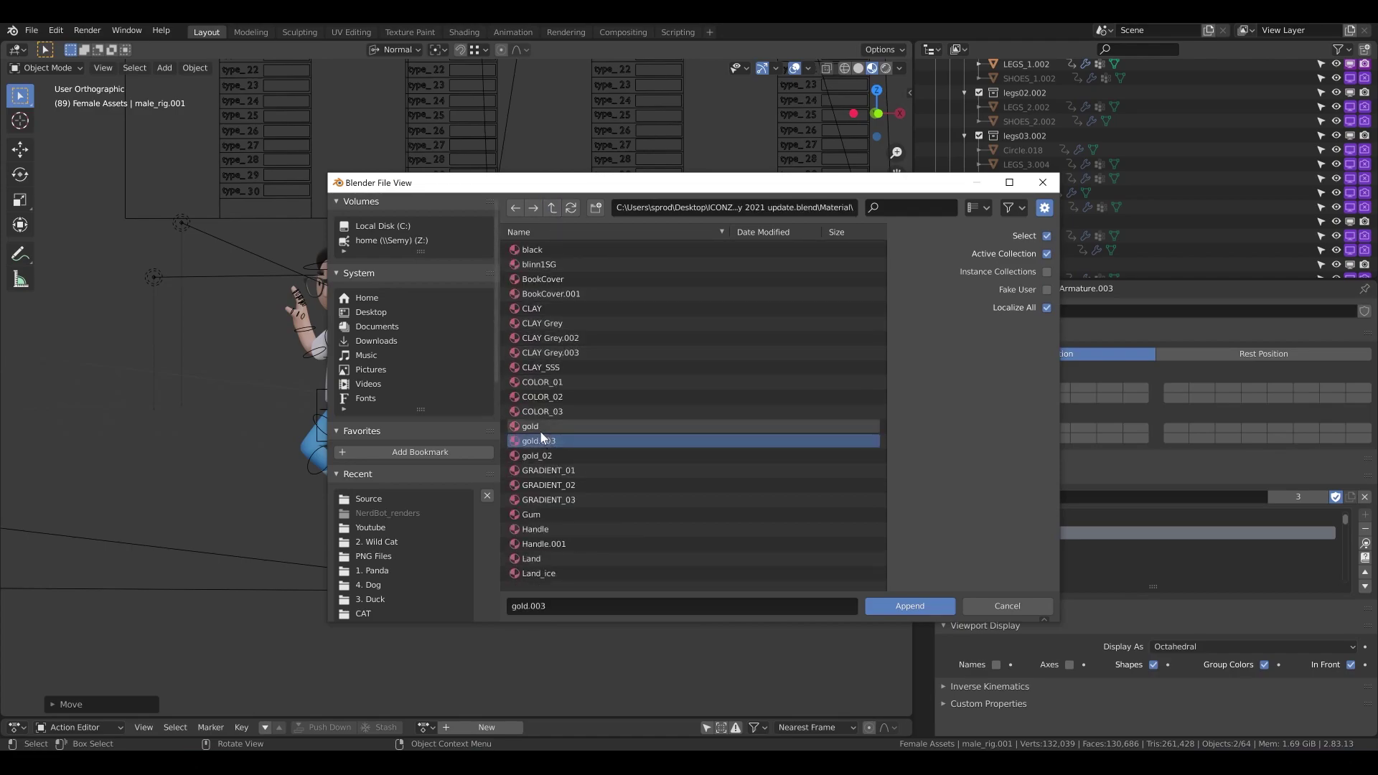
click(531, 427)
double_click(531, 427)
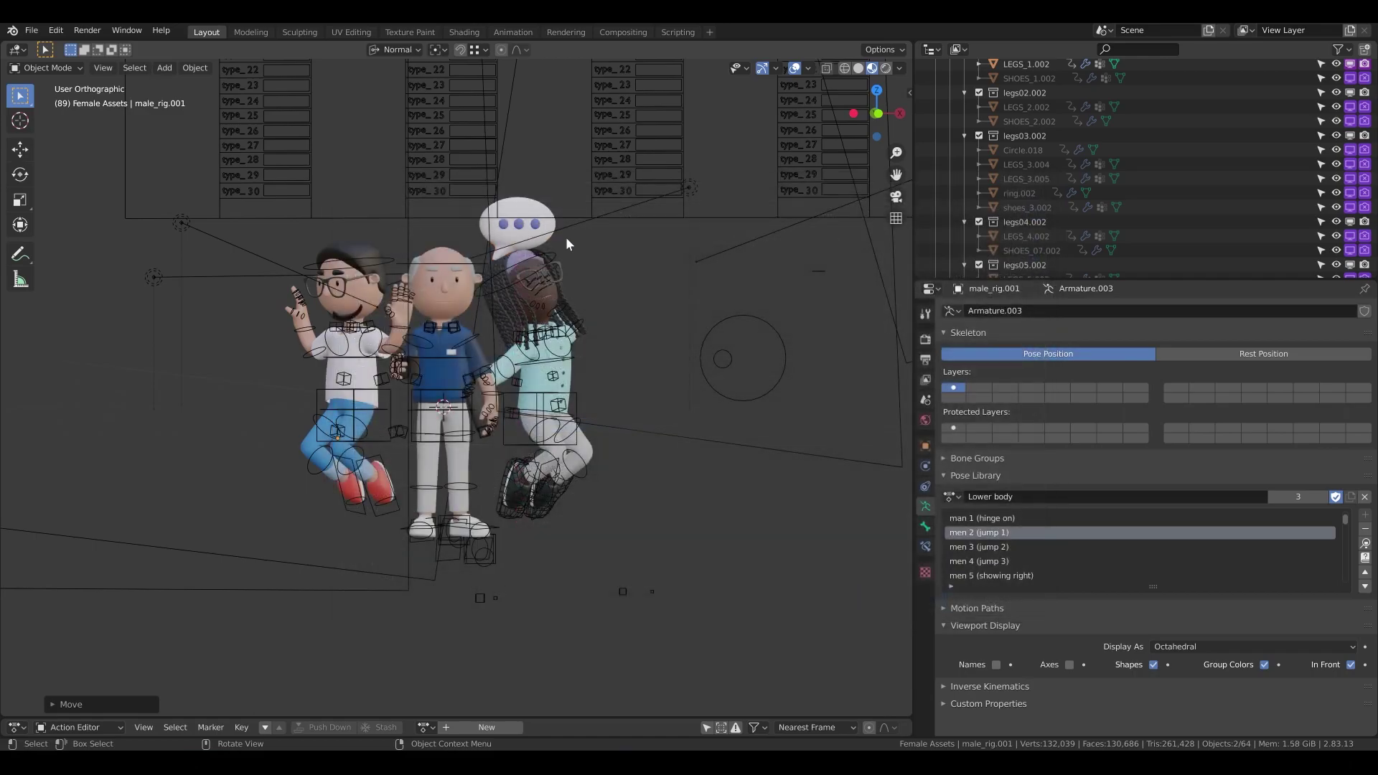
Assign the gold material to the three dots in the speech bubble above the woman.
click(537, 229)
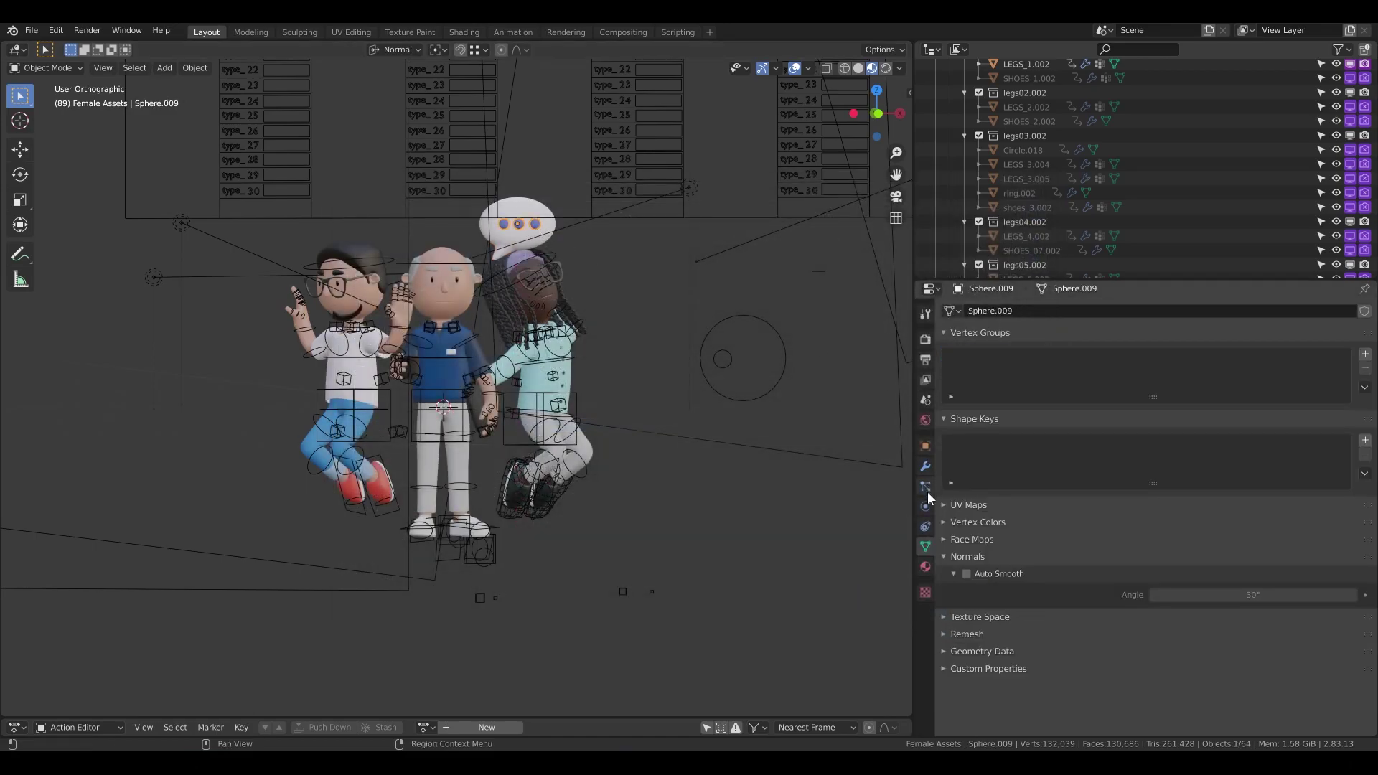
click(925, 567)
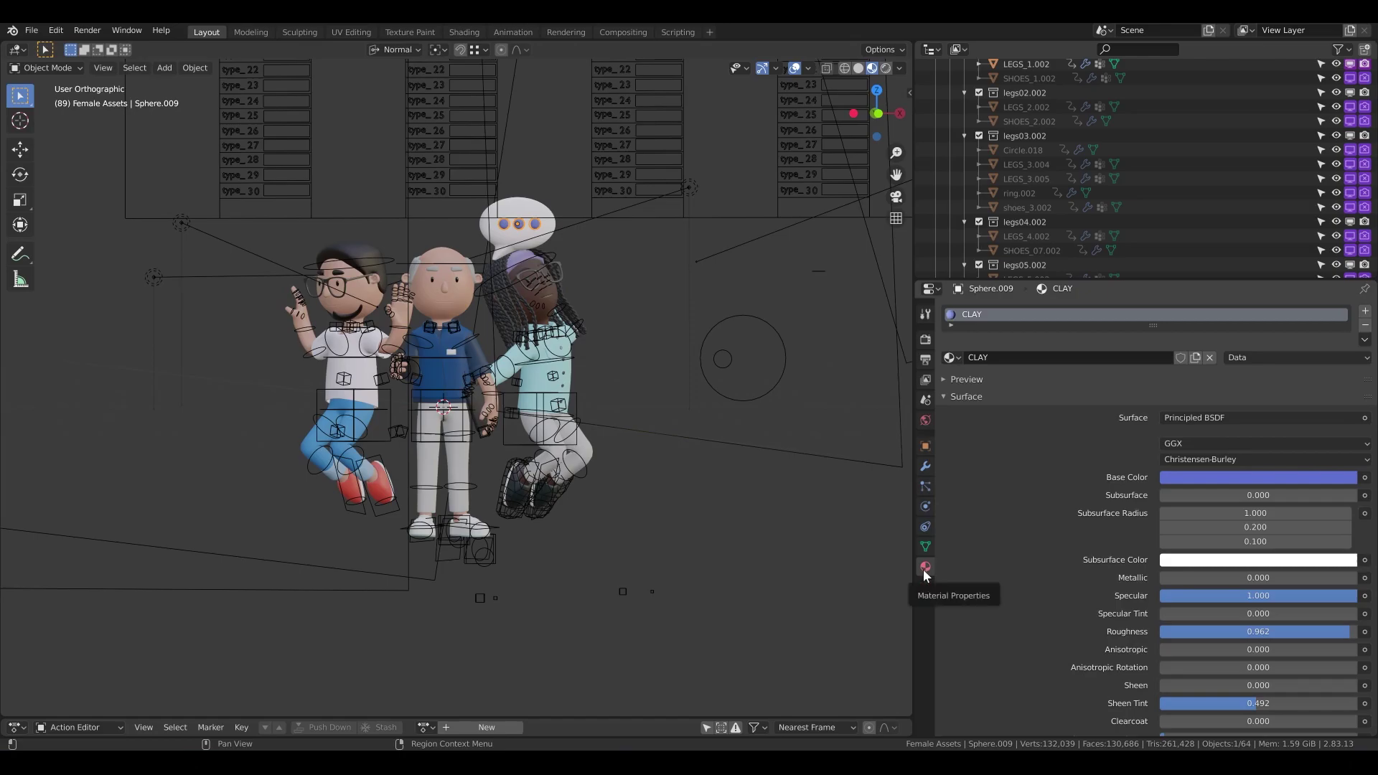
click(953, 357)
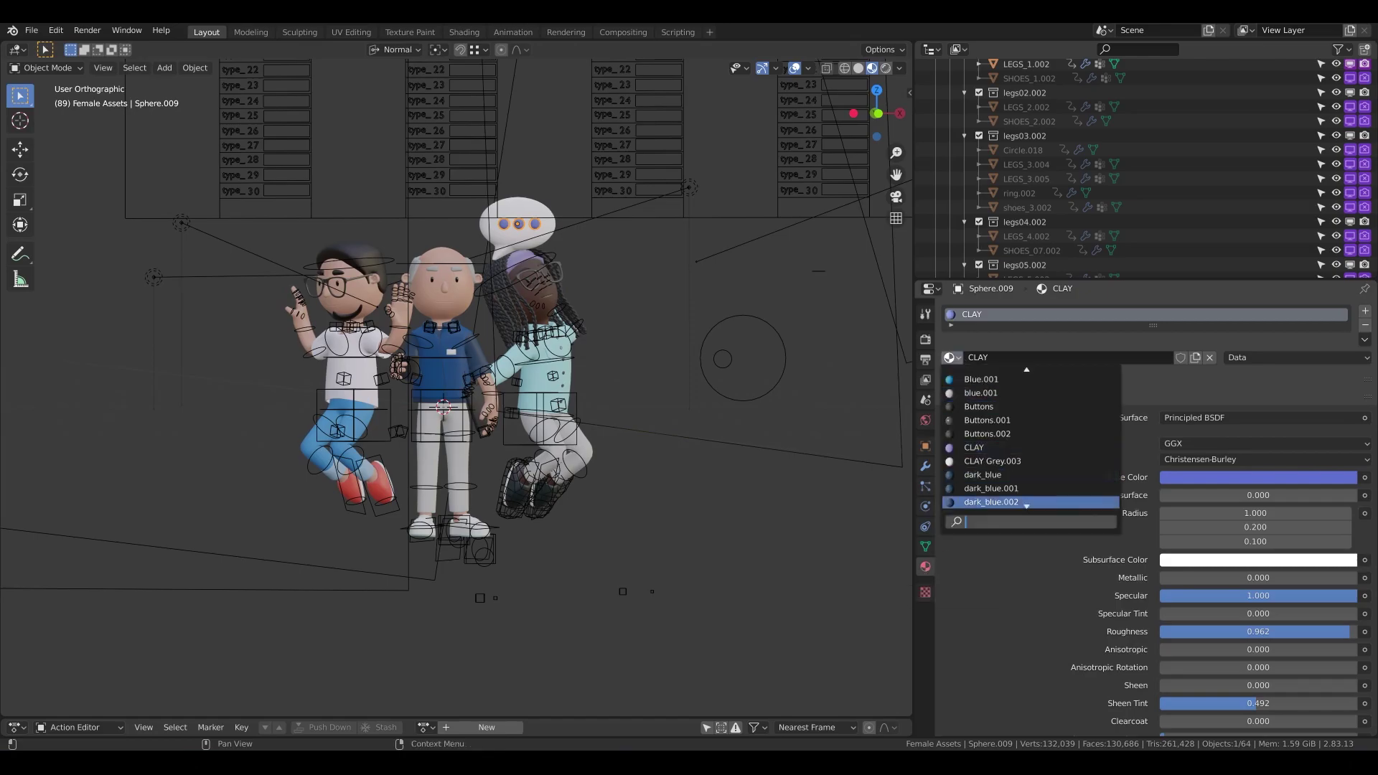
text(gold)
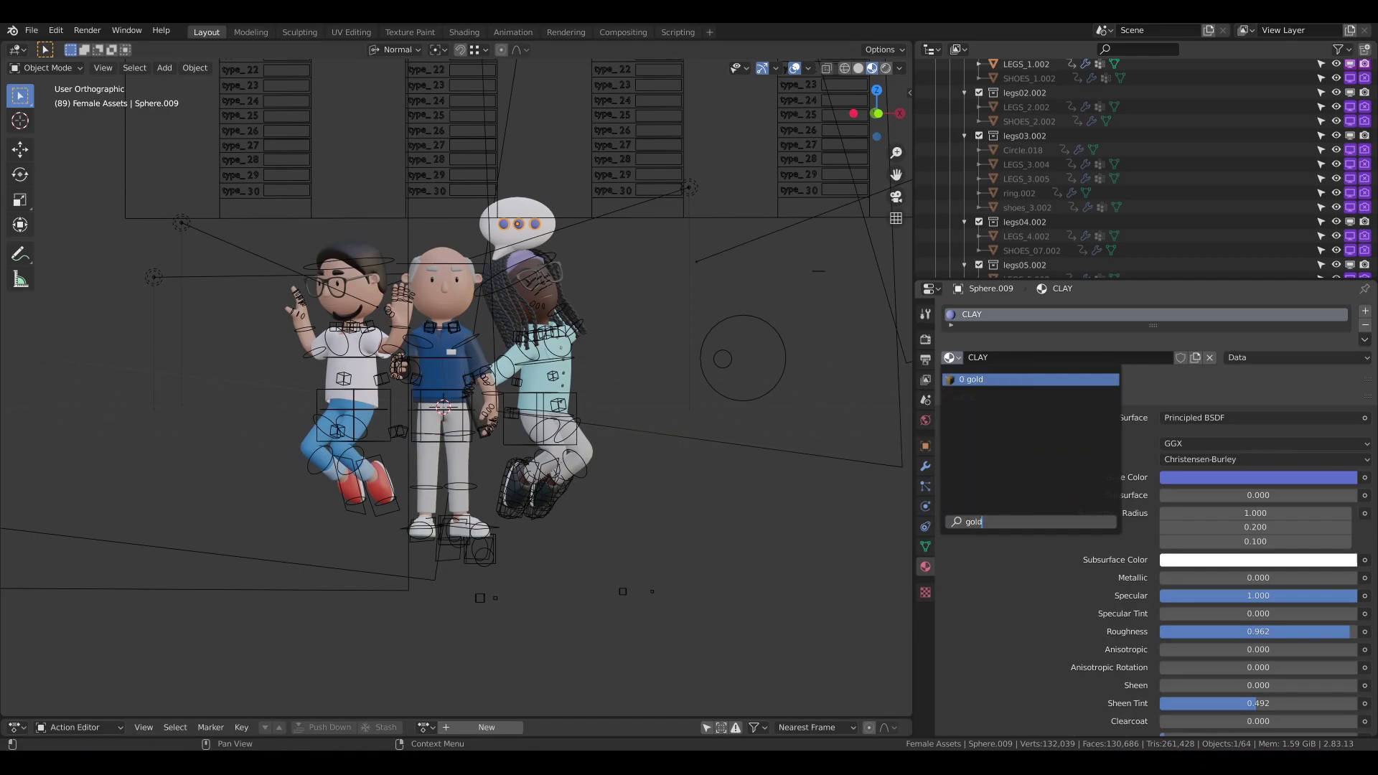
key(Return)
scroll(502, 201, up, 3)
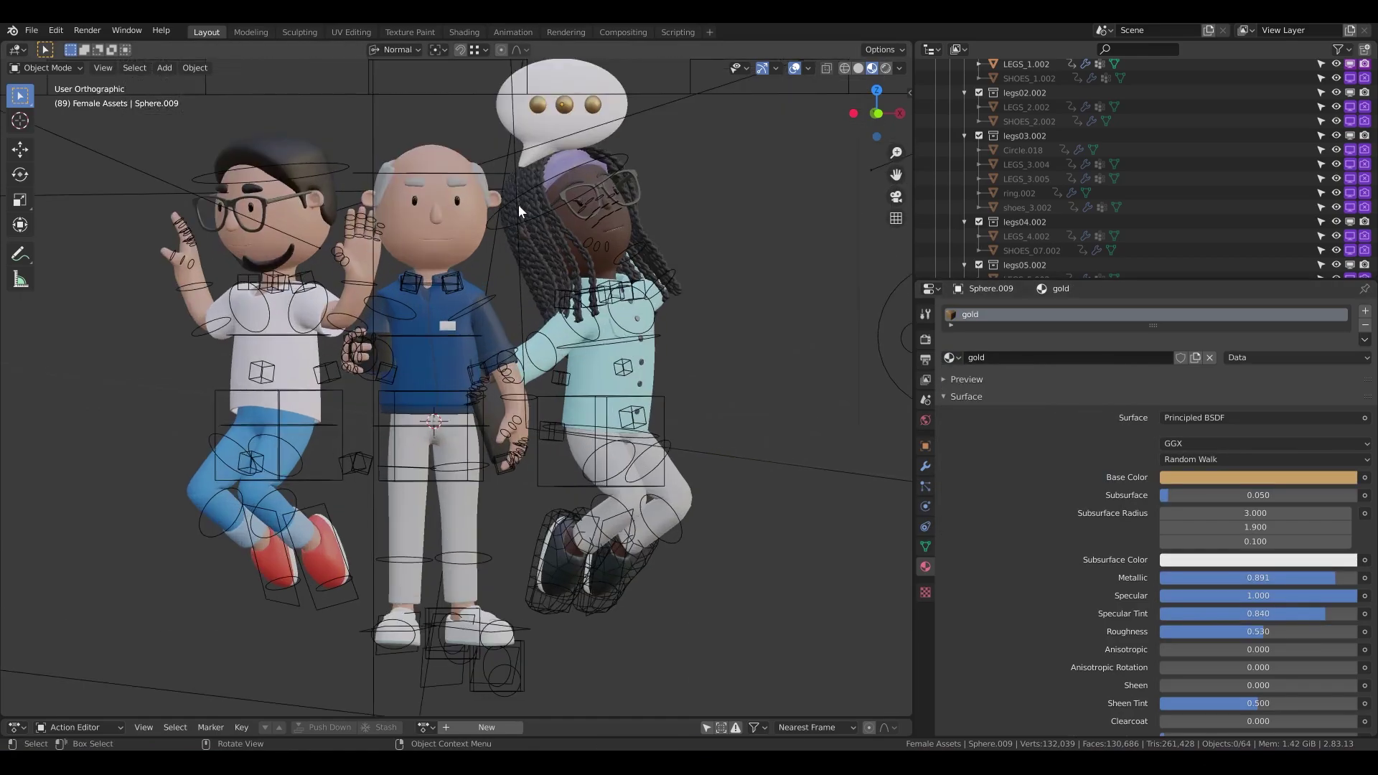
shift+middle_drag(534, 184, 536, 217)
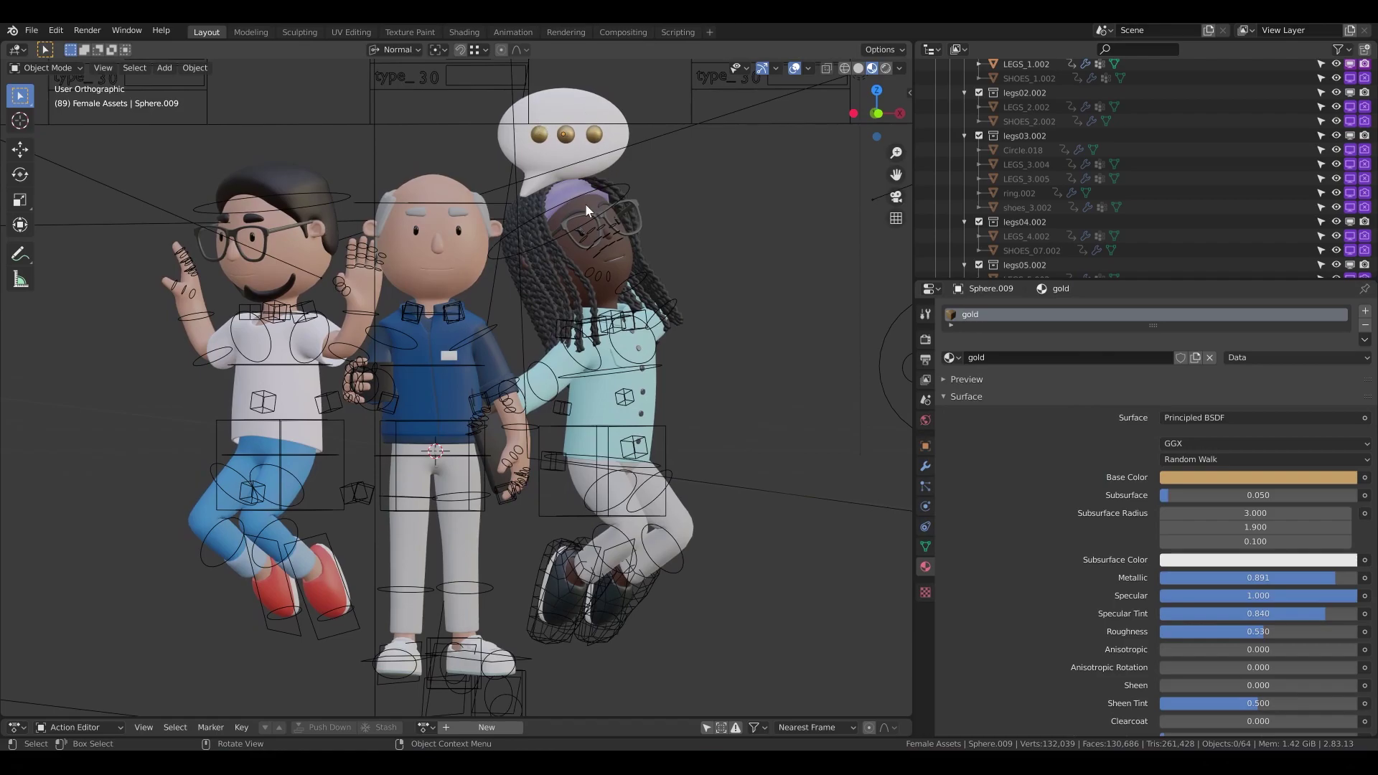
middle_drag(584, 203, 550, 232)
scroll(577, 233, down, 1)
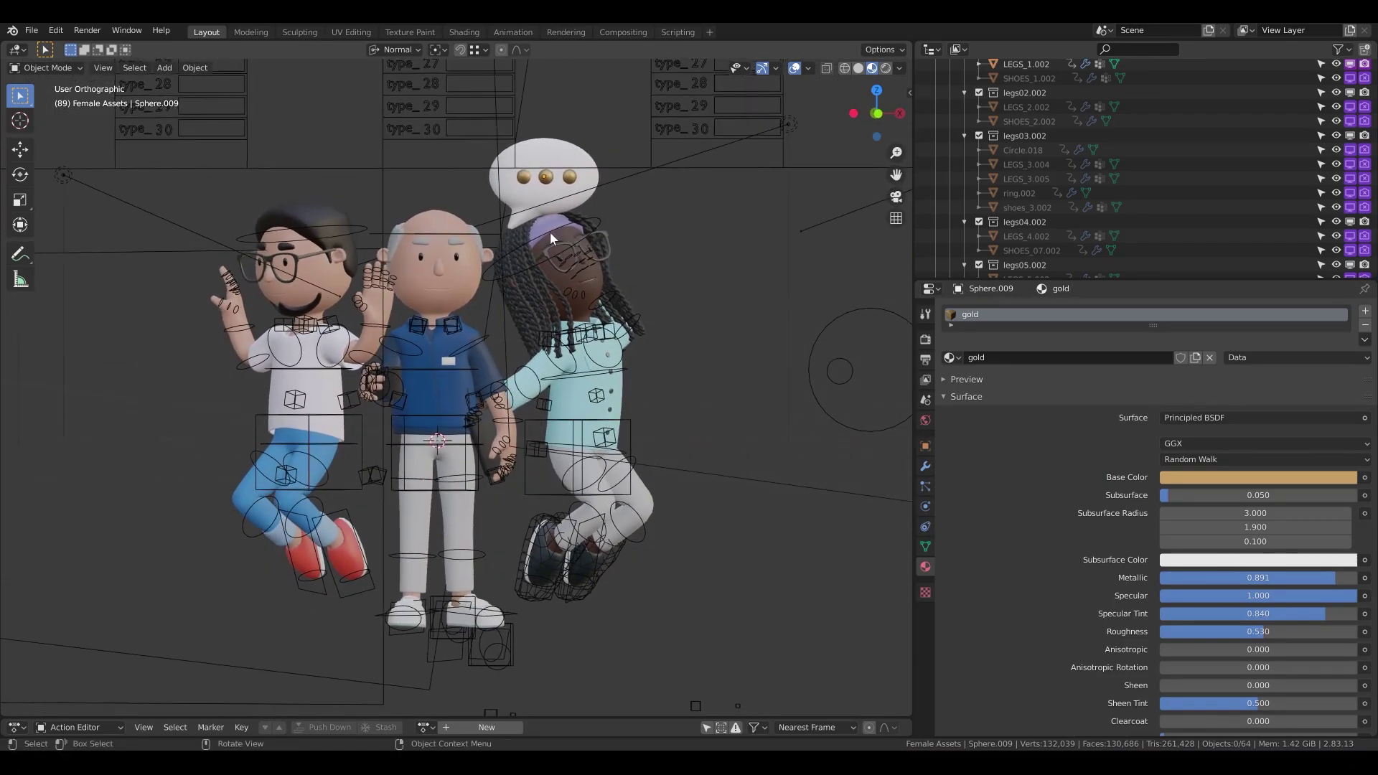
Append the duck and prop collections from Duck_poses (1).blend in the ANIMALZ Duck folder on the desktop.
click(31, 31)
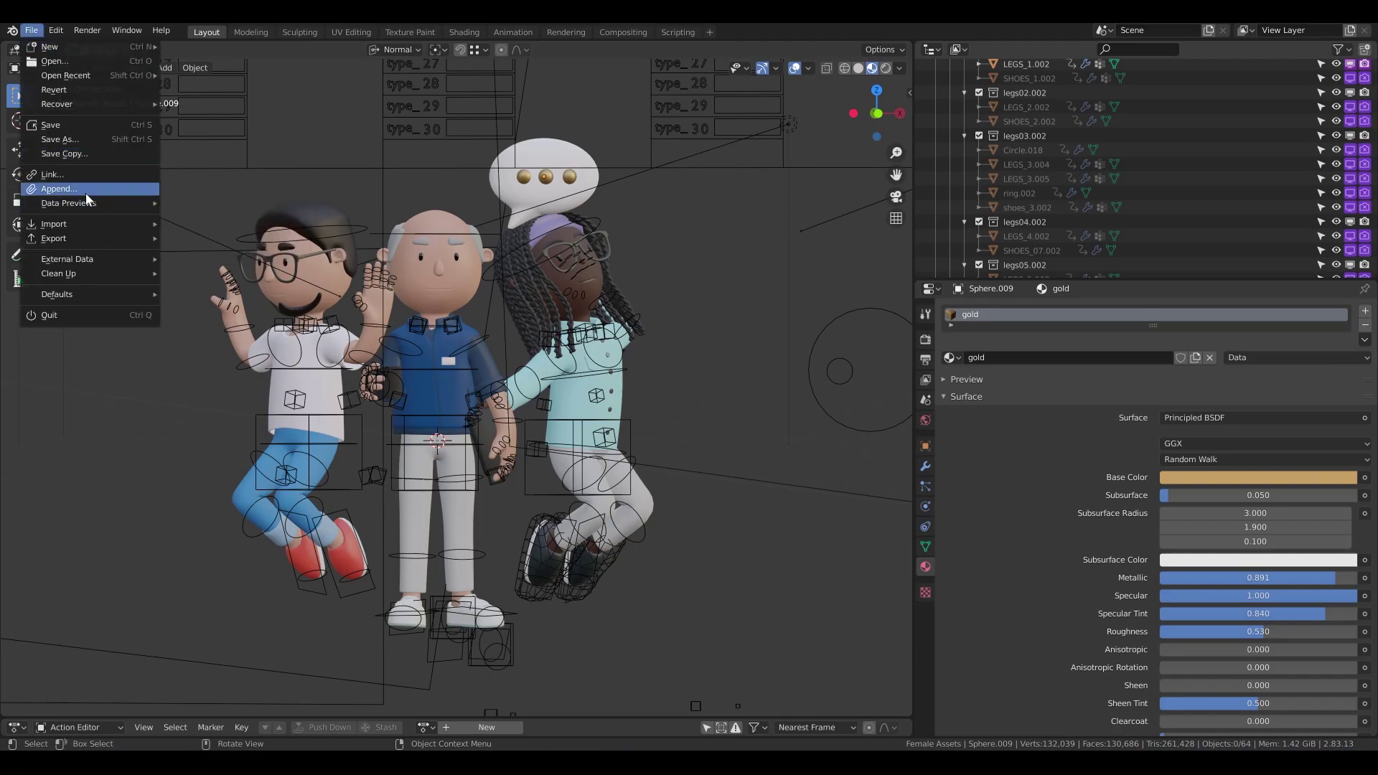
click(59, 189)
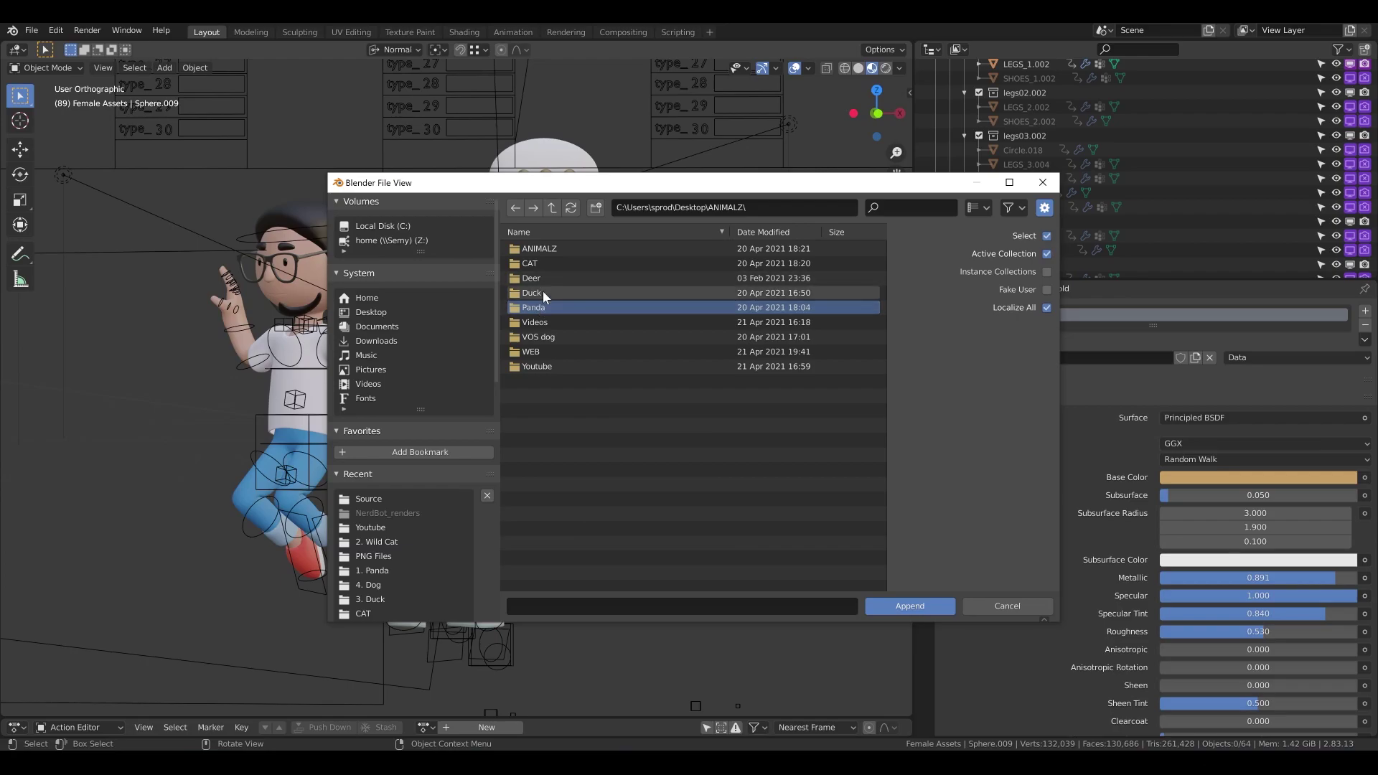
click(543, 290)
double_click(553, 264)
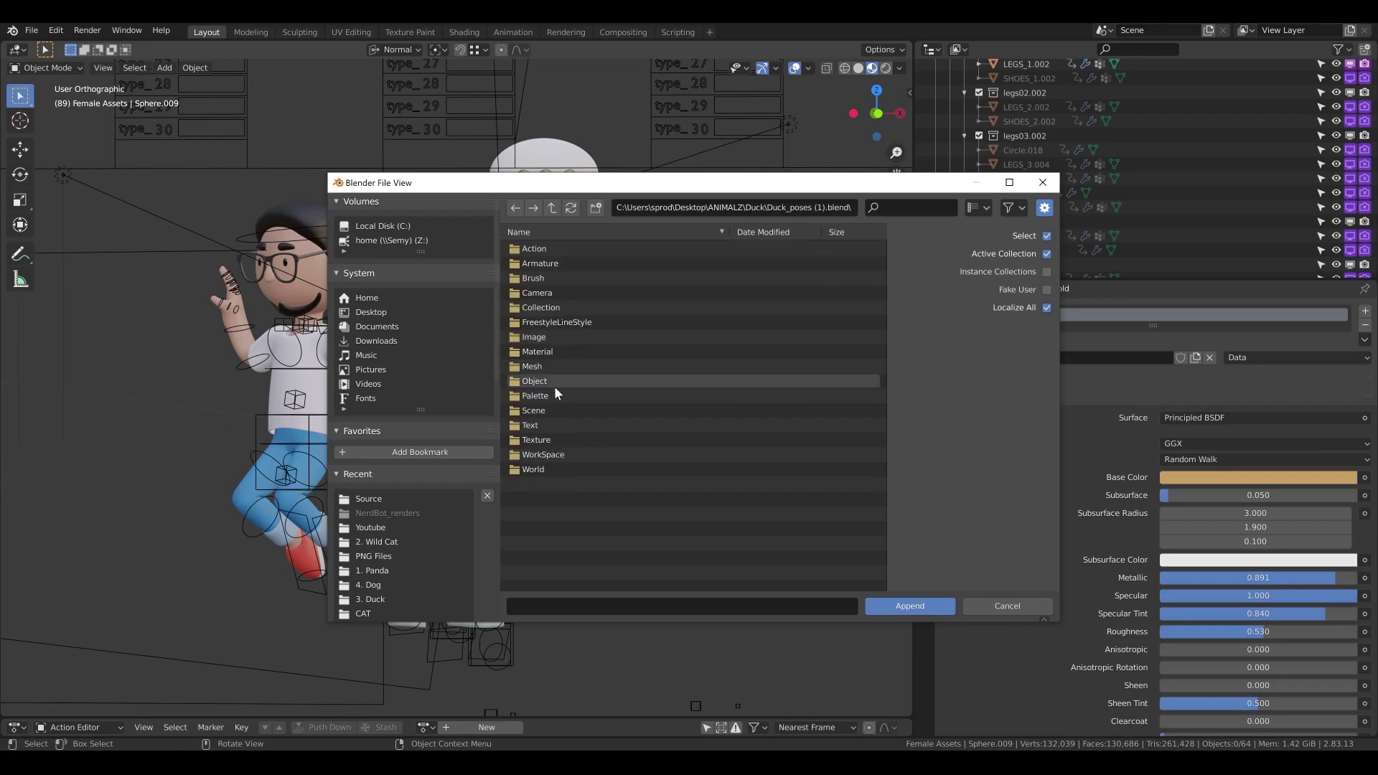
double_click(552, 307)
click(561, 266)
shift+click(564, 278)
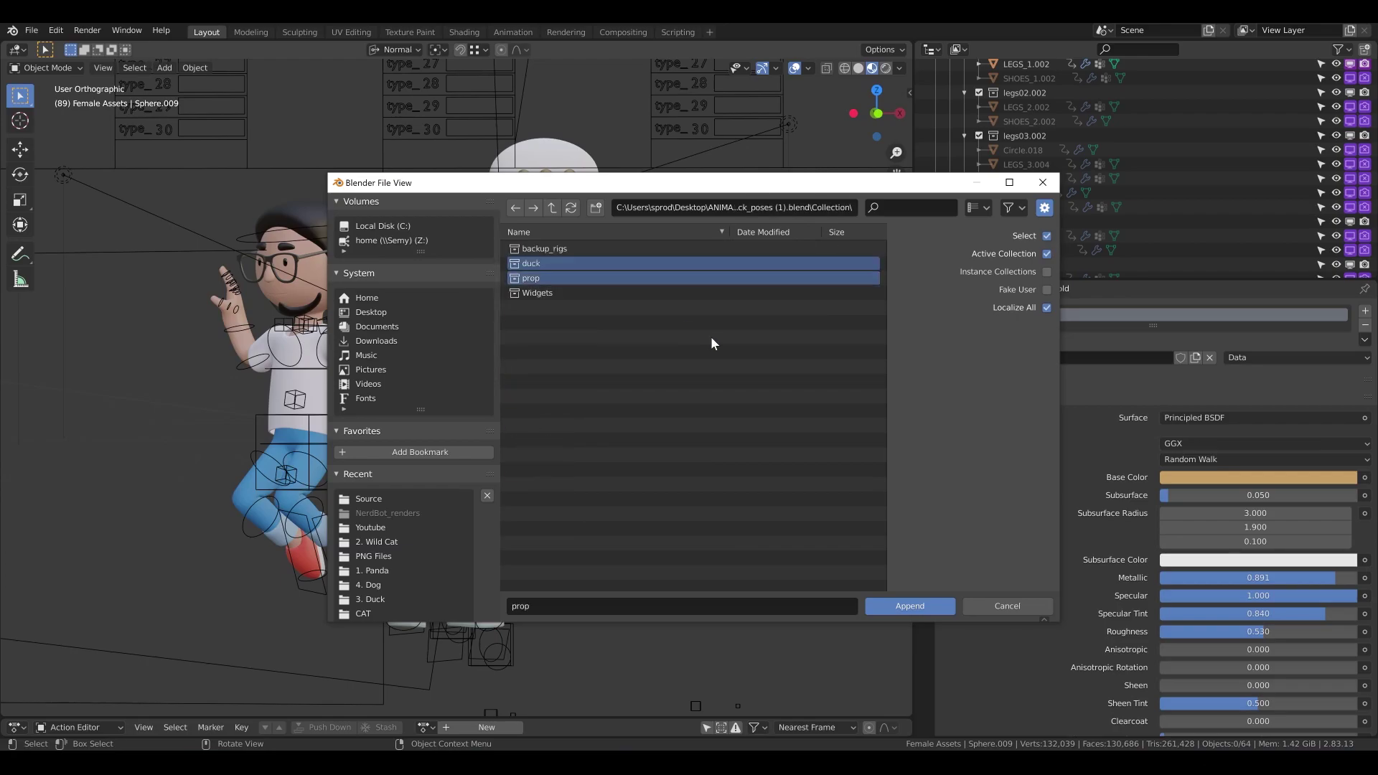
click(887, 607)
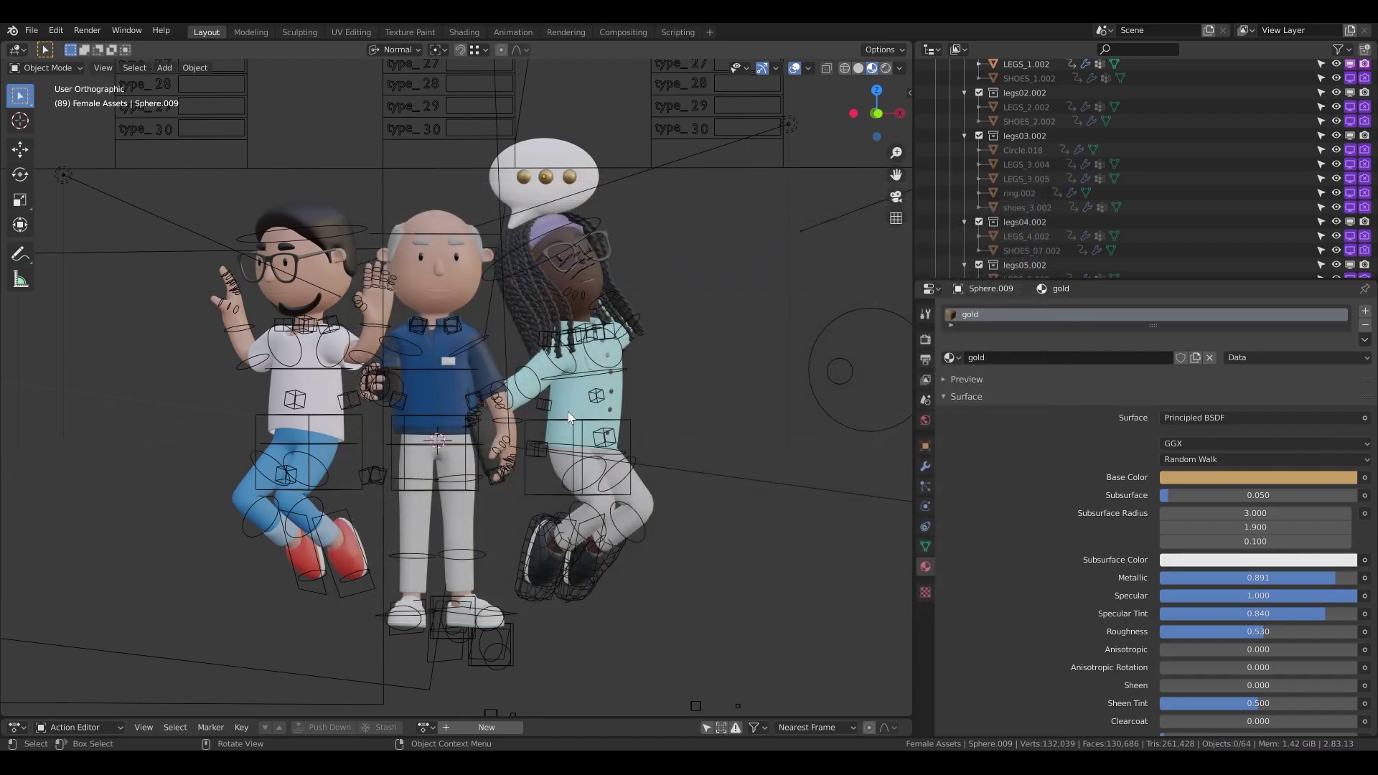
Move the appended duck, lights and backdrop together to the woman's side of the group.
scroll(585, 402, down, 2)
key(g)
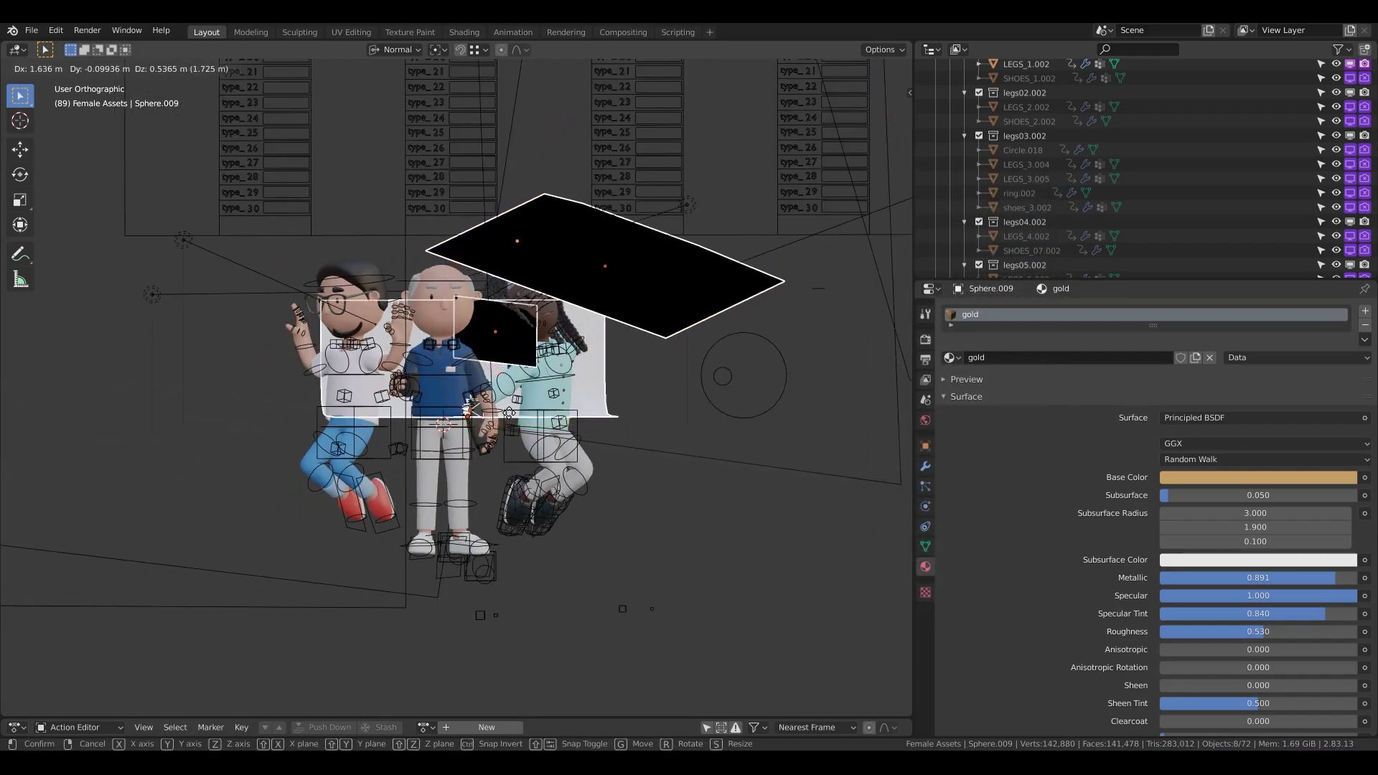
click(684, 458)
key(g)
click(782, 466)
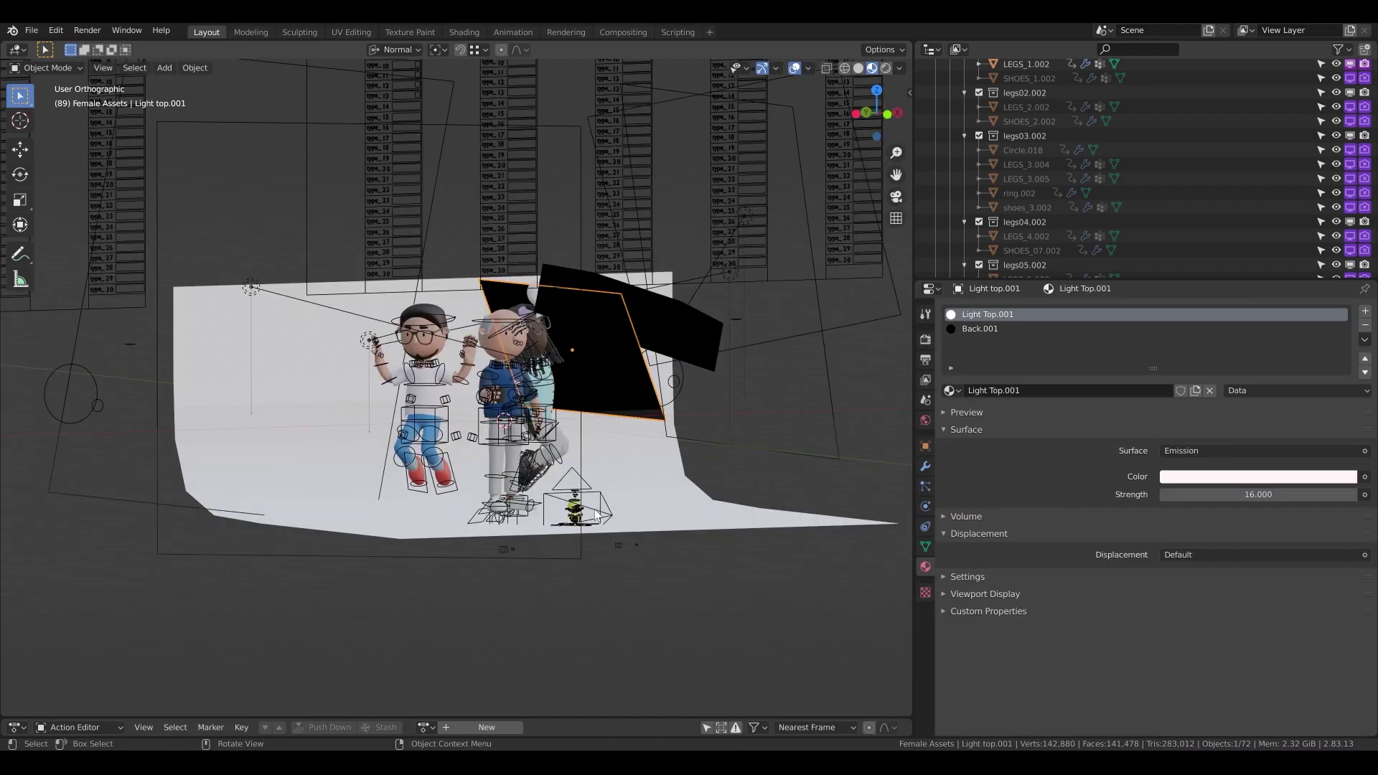
Raise the appended backdrop slightly under the characters.
click(635, 506)
key(g)
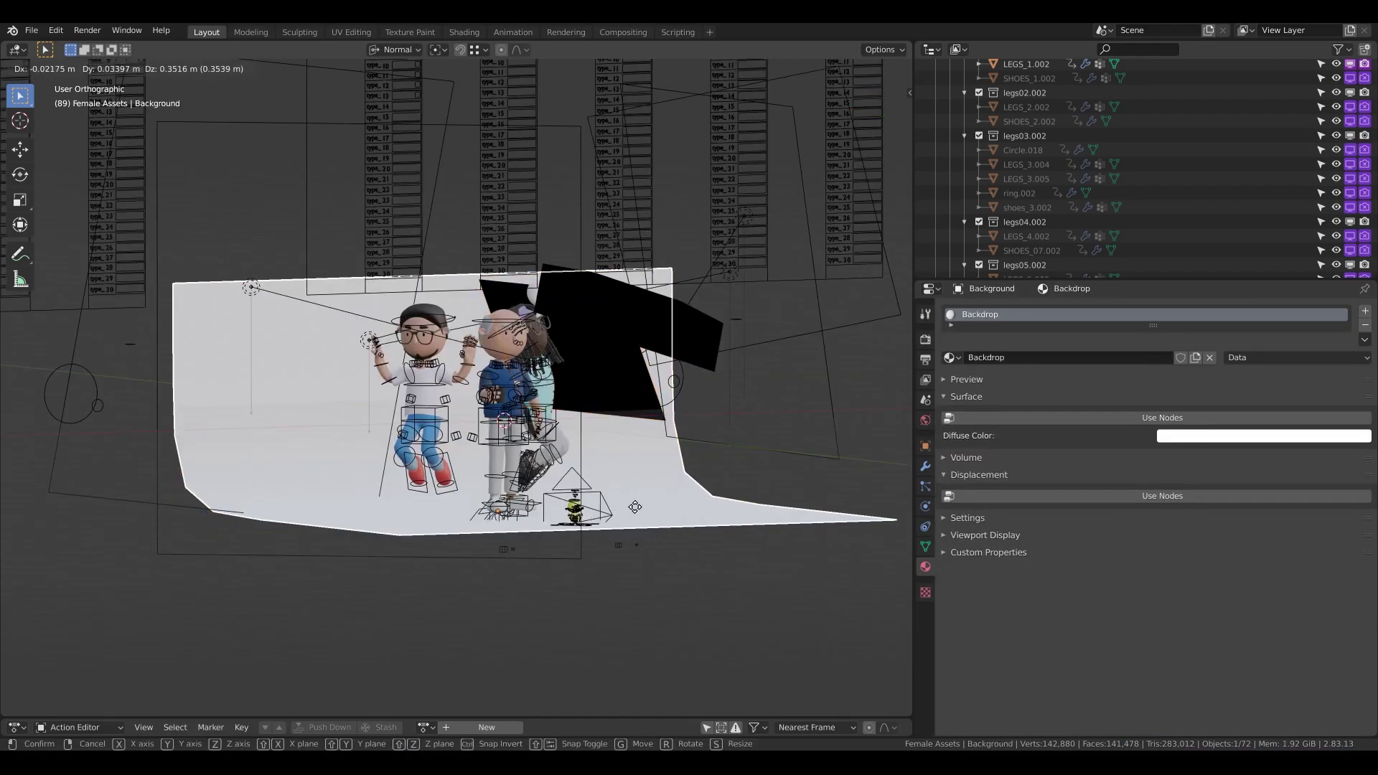
click(634, 512)
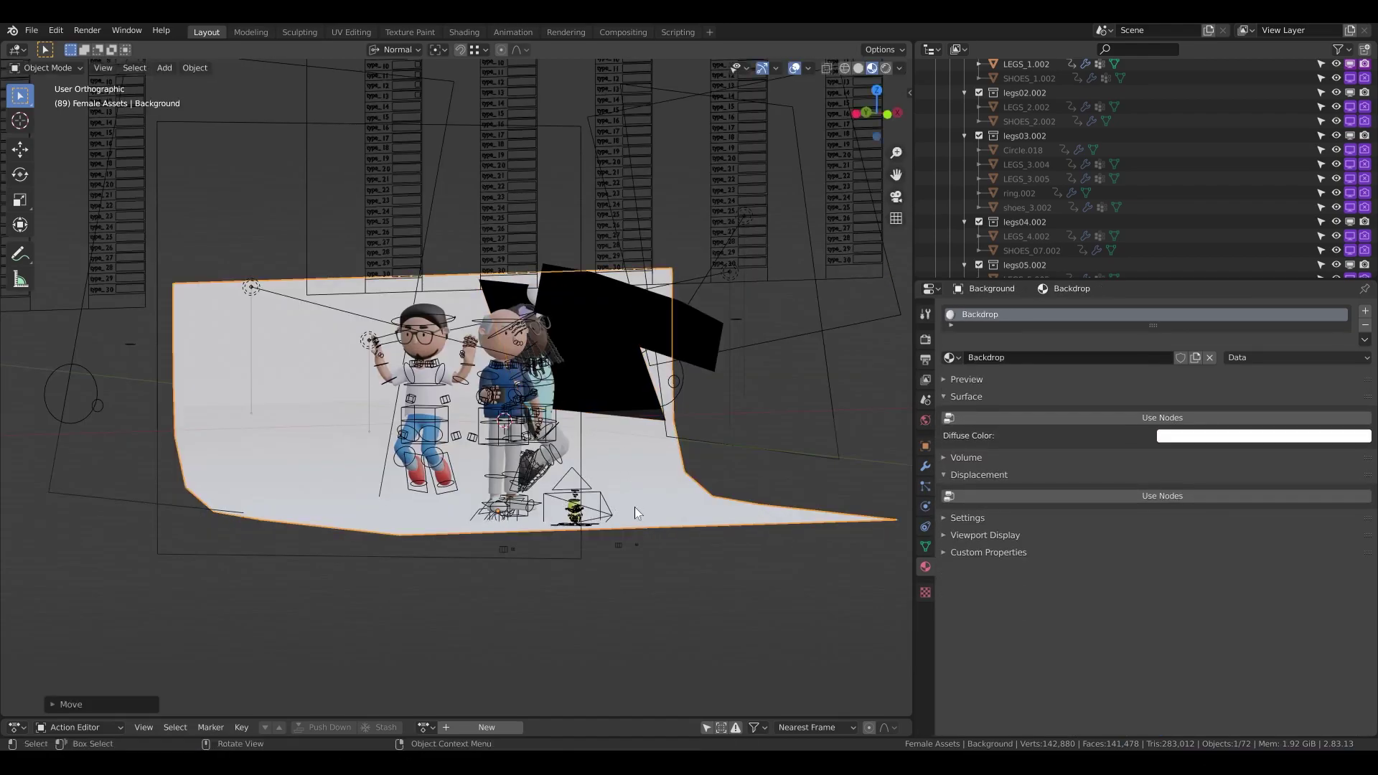
Raise the Light top.001 panel well above the characters' heads.
click(593, 368)
mouse_move(593, 368)
middle_down()
mouse_move(545, 347)
mouse_move(475, 350)
mouse_move(597, 367)
middle_up()
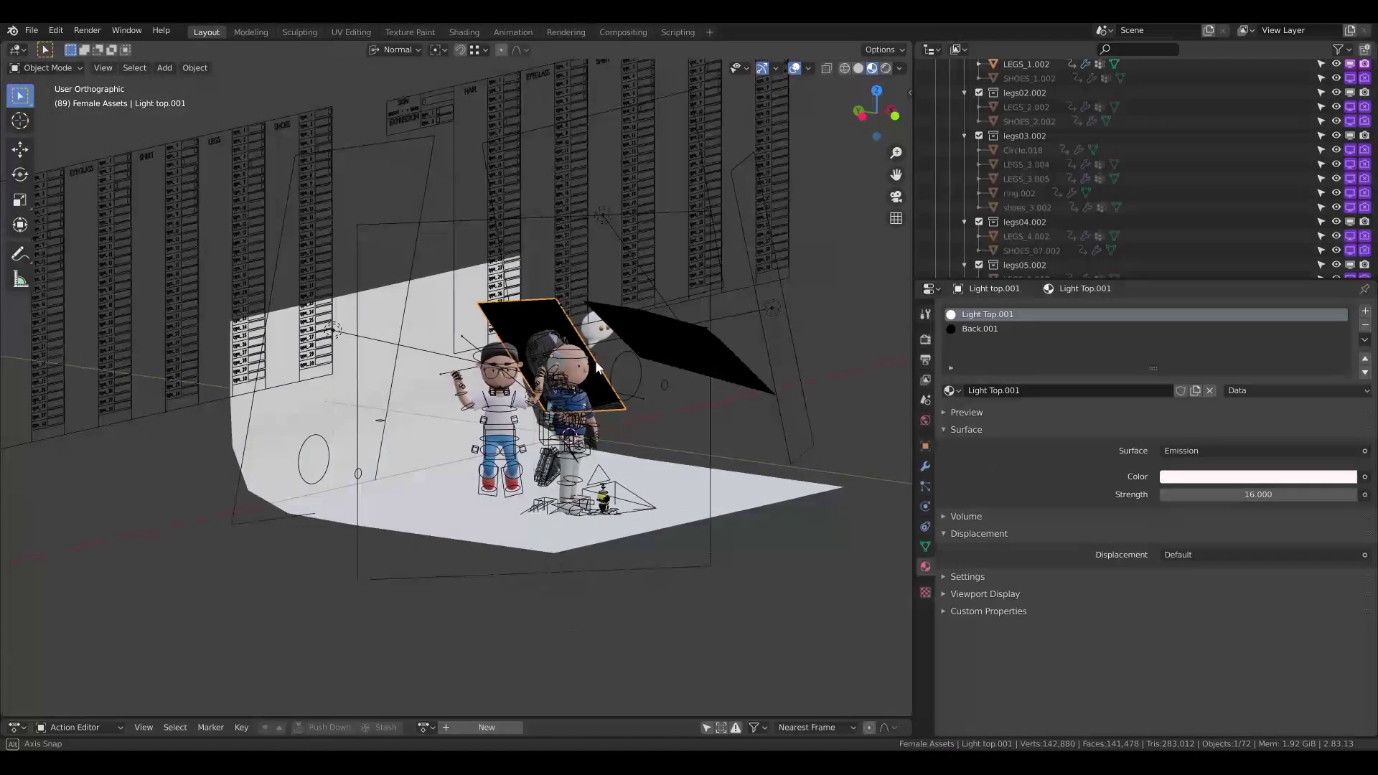
key(g)
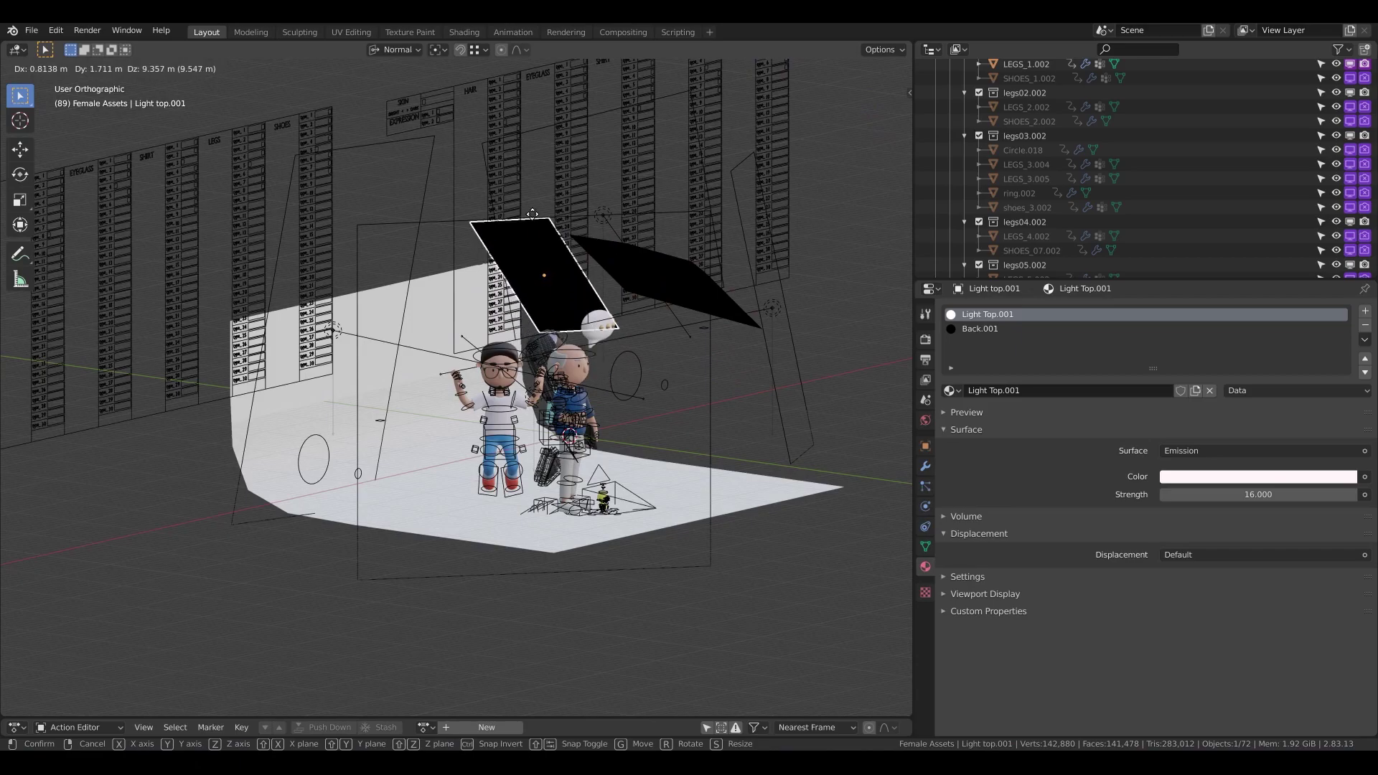
click(548, 159)
Enlarge the backdrop and reposition it behind and beneath the characters so that it fills the camera view.
click(402, 343)
key(s)
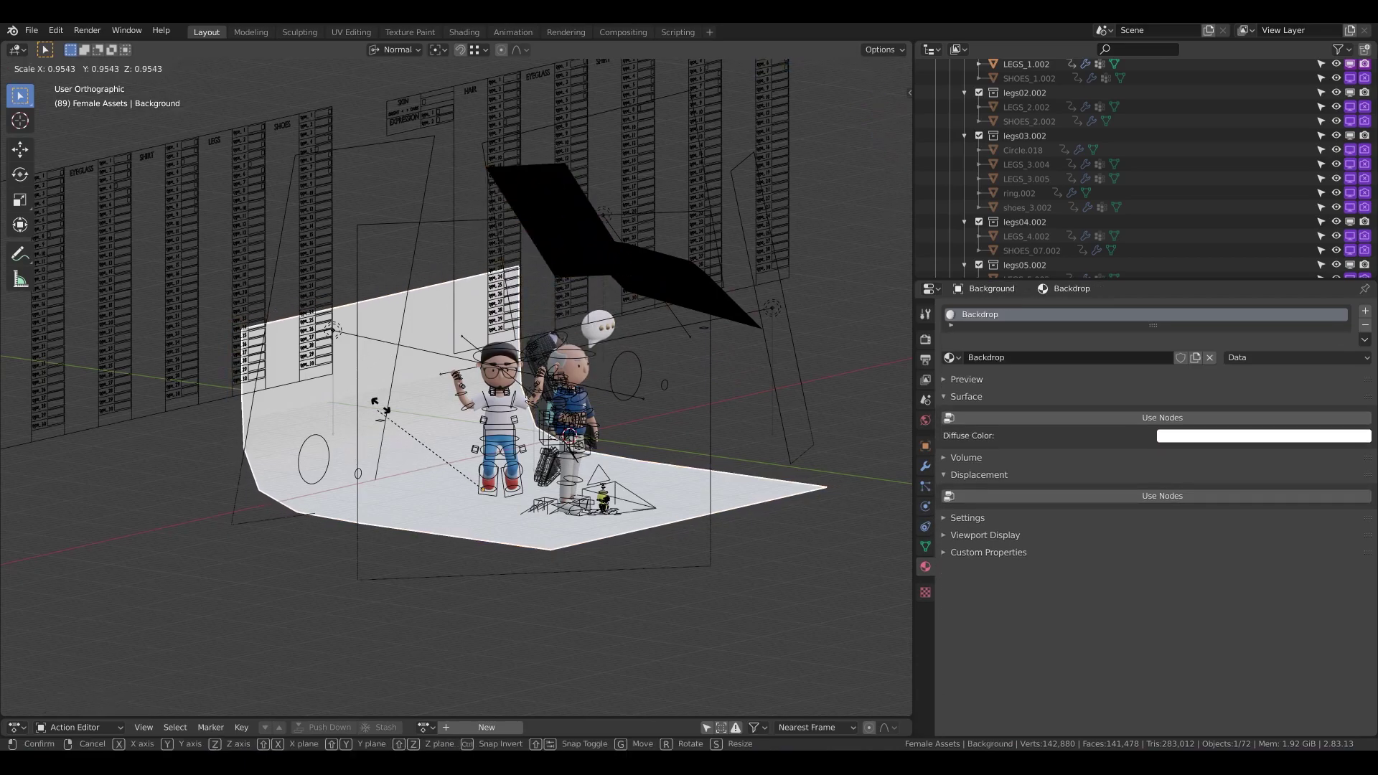
click(242, 389)
key(g)
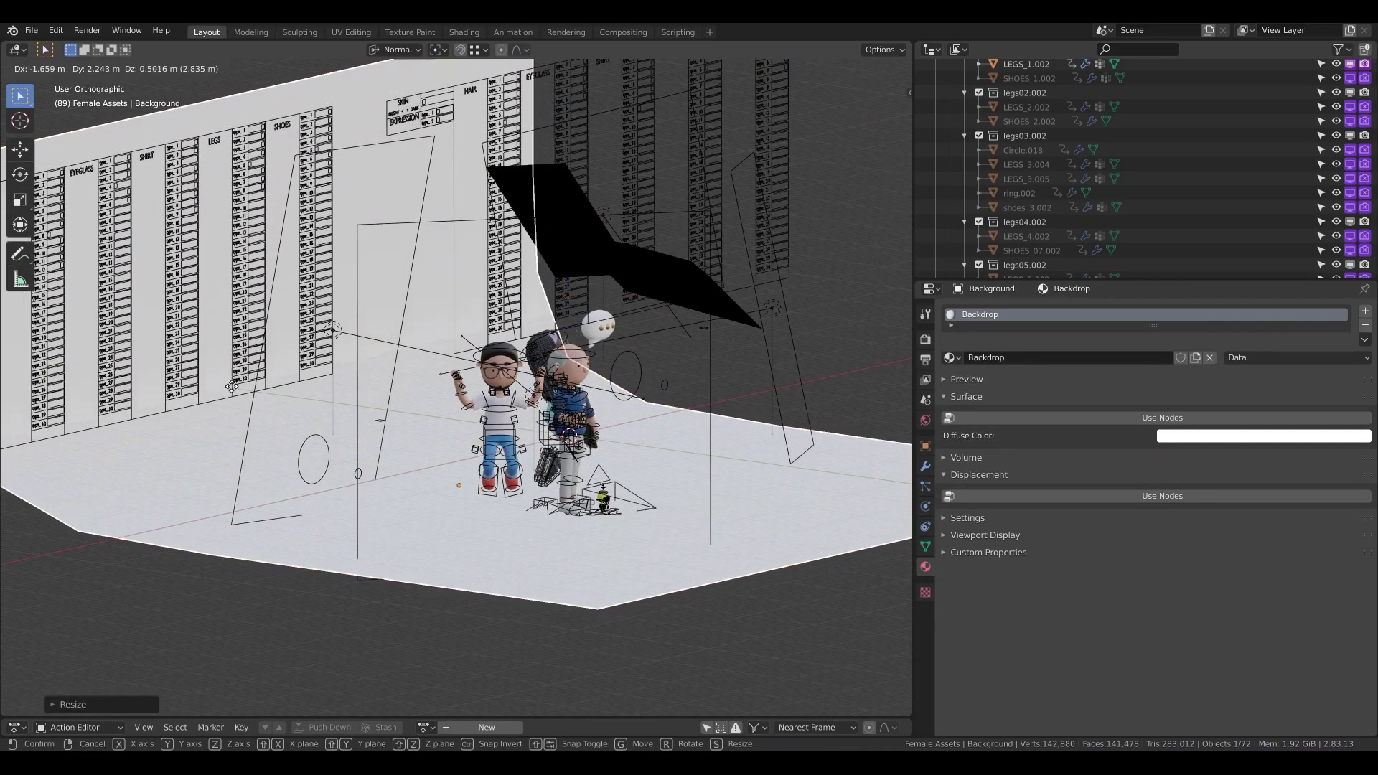
click(257, 394)
key(KP_0)
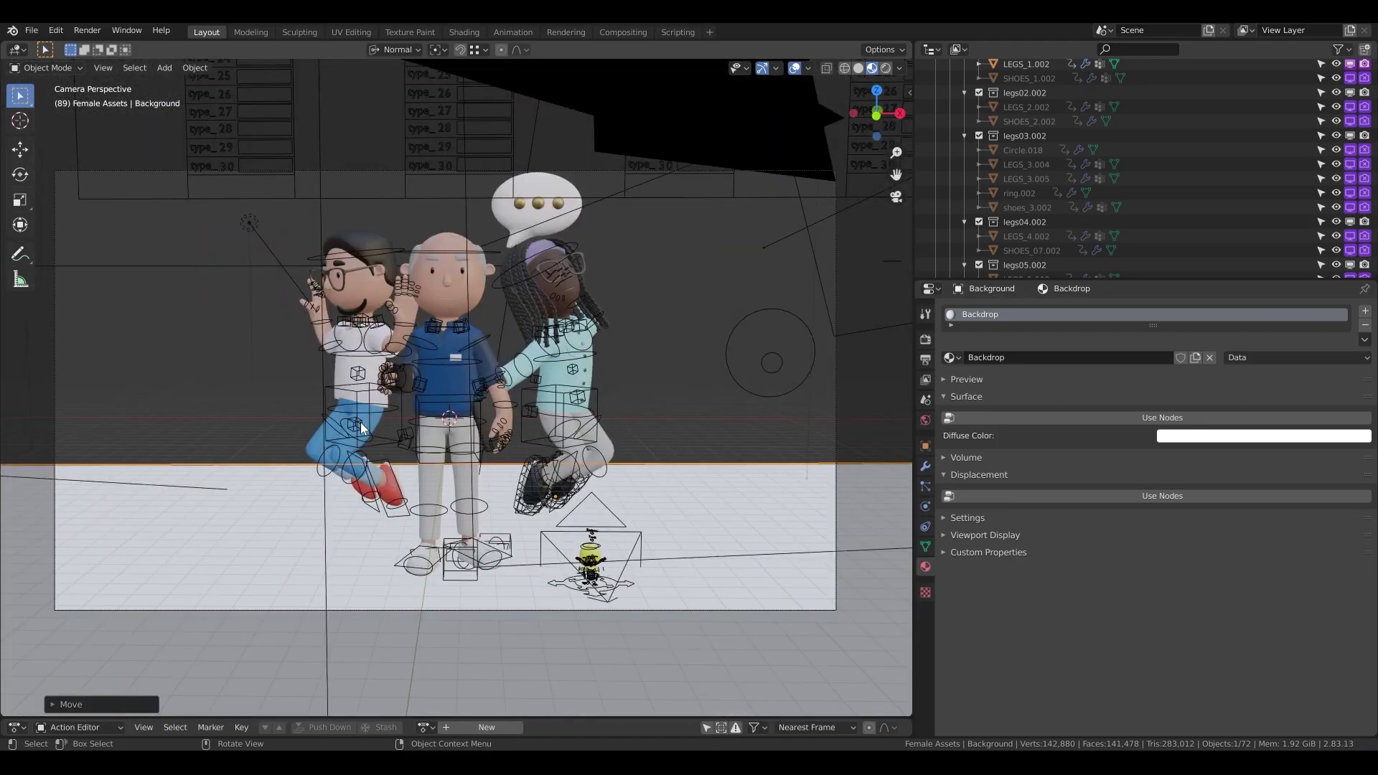
middle_drag(340, 445, 726, 458)
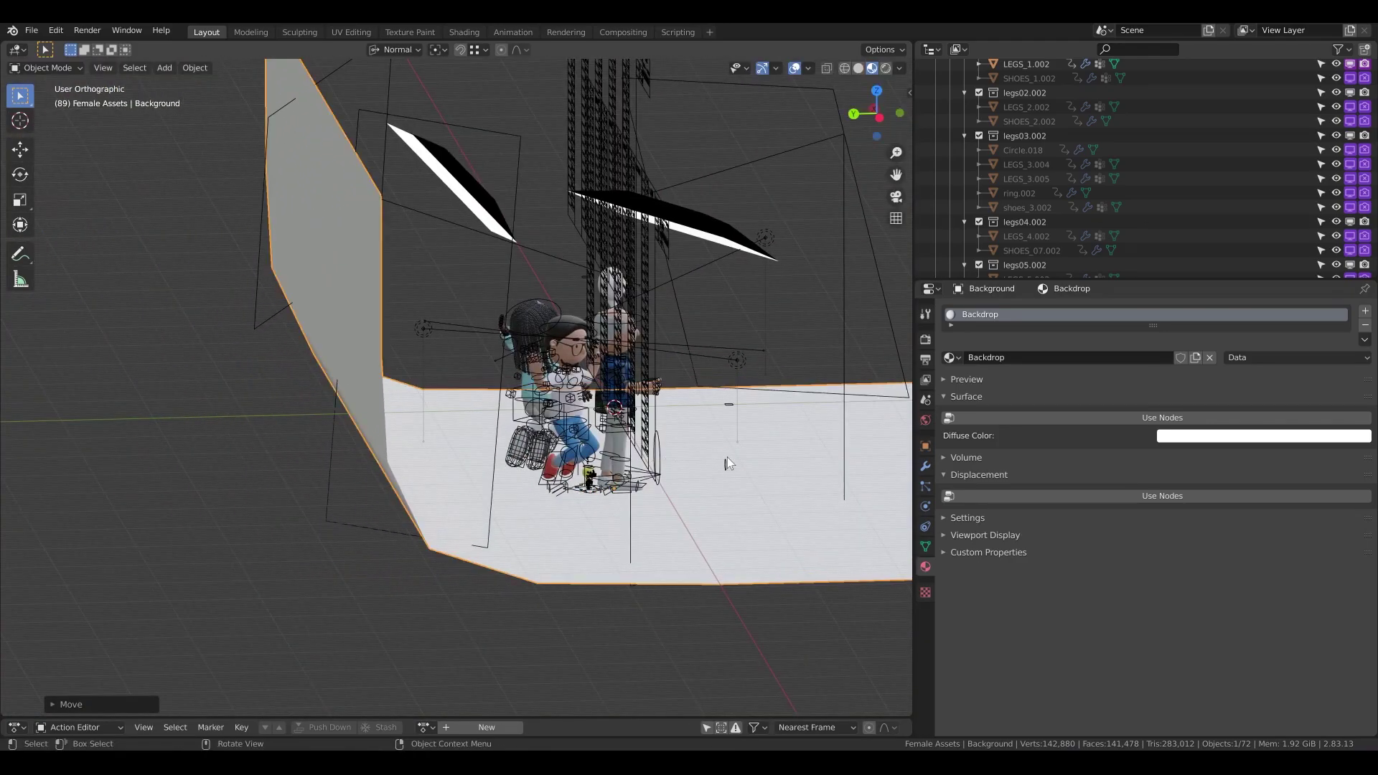
key(KP_0)
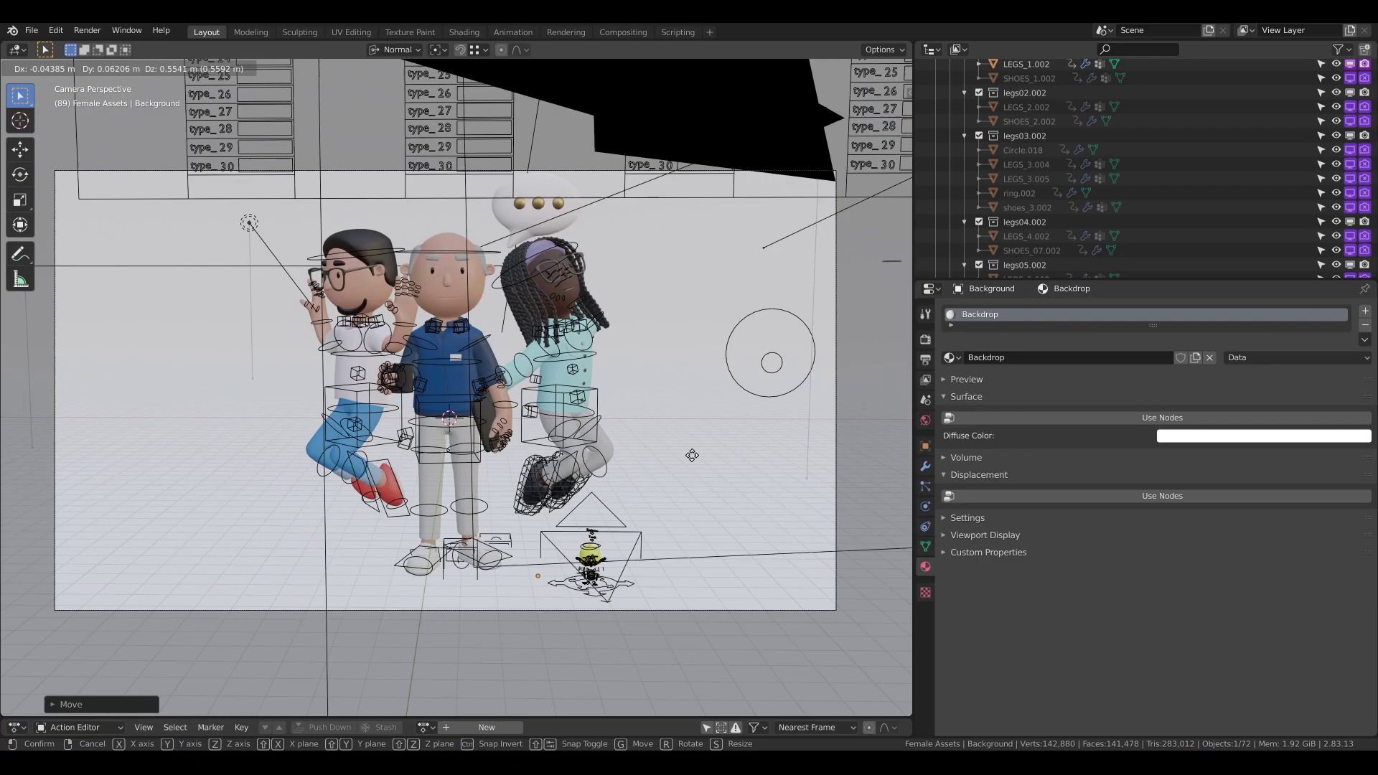
Delete the rig_neutral rig, and enlarge the duck rig to about half the standing man's height.
click(627, 580)
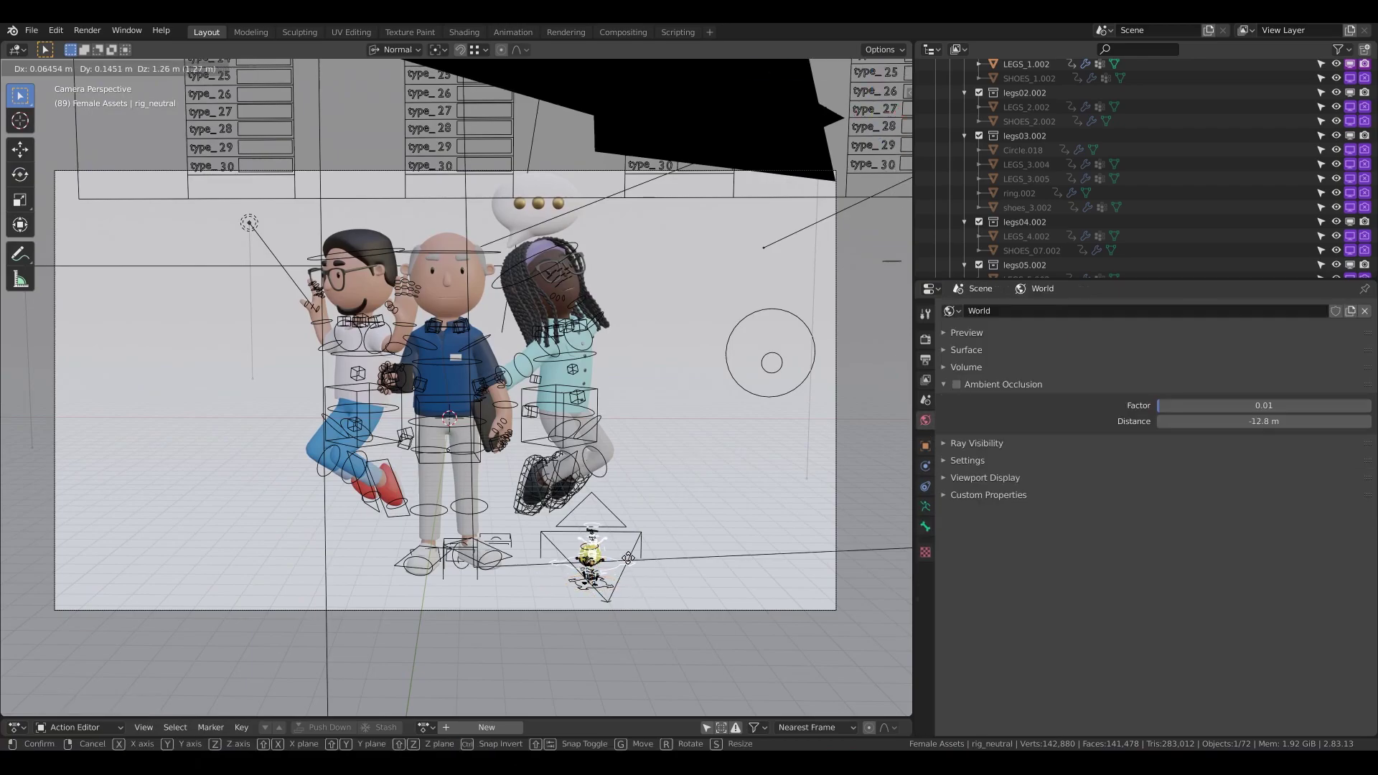
key(Delete)
click(606, 580)
key(g)
click(645, 537)
key(s)
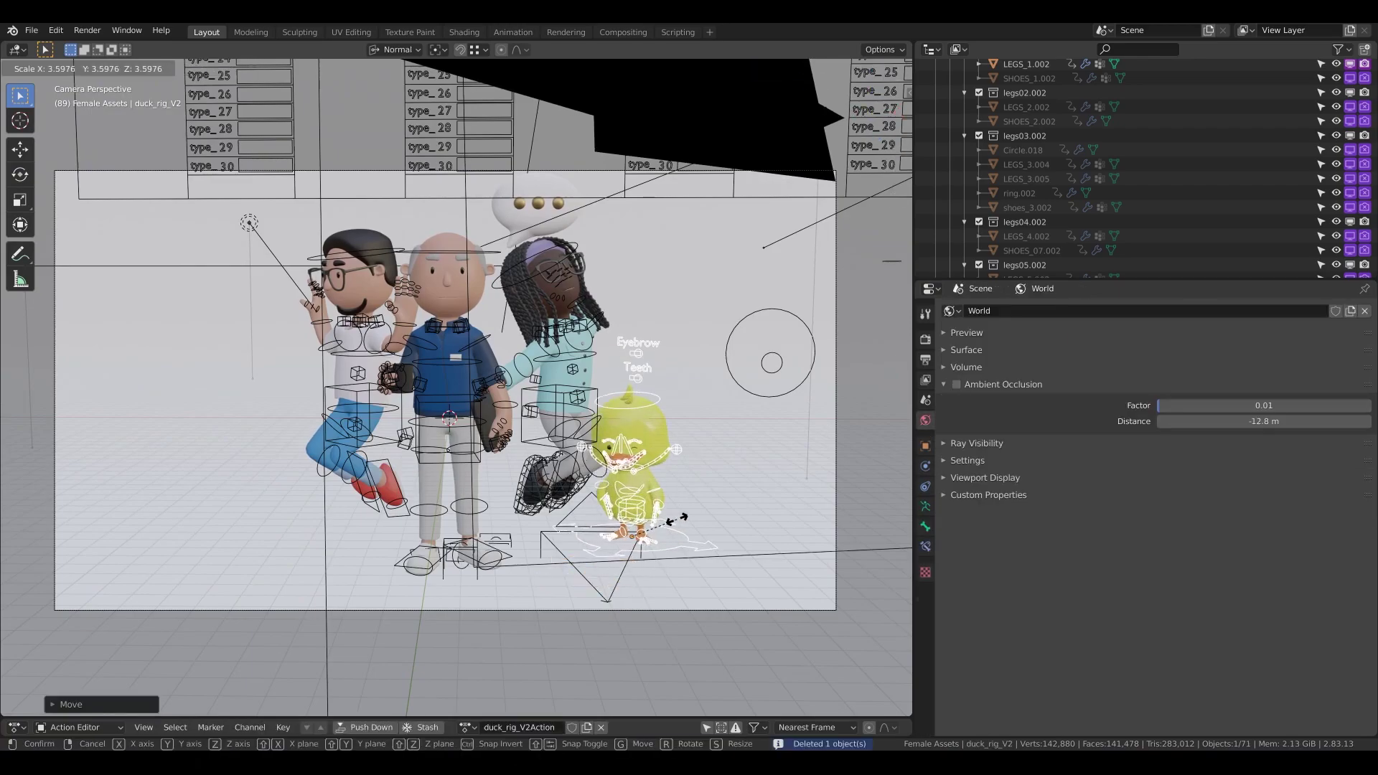
click(681, 513)
Place the enlarged duck on the backdrop floor next to the woman, slightly apart from the group.
key(g)
click(721, 518)
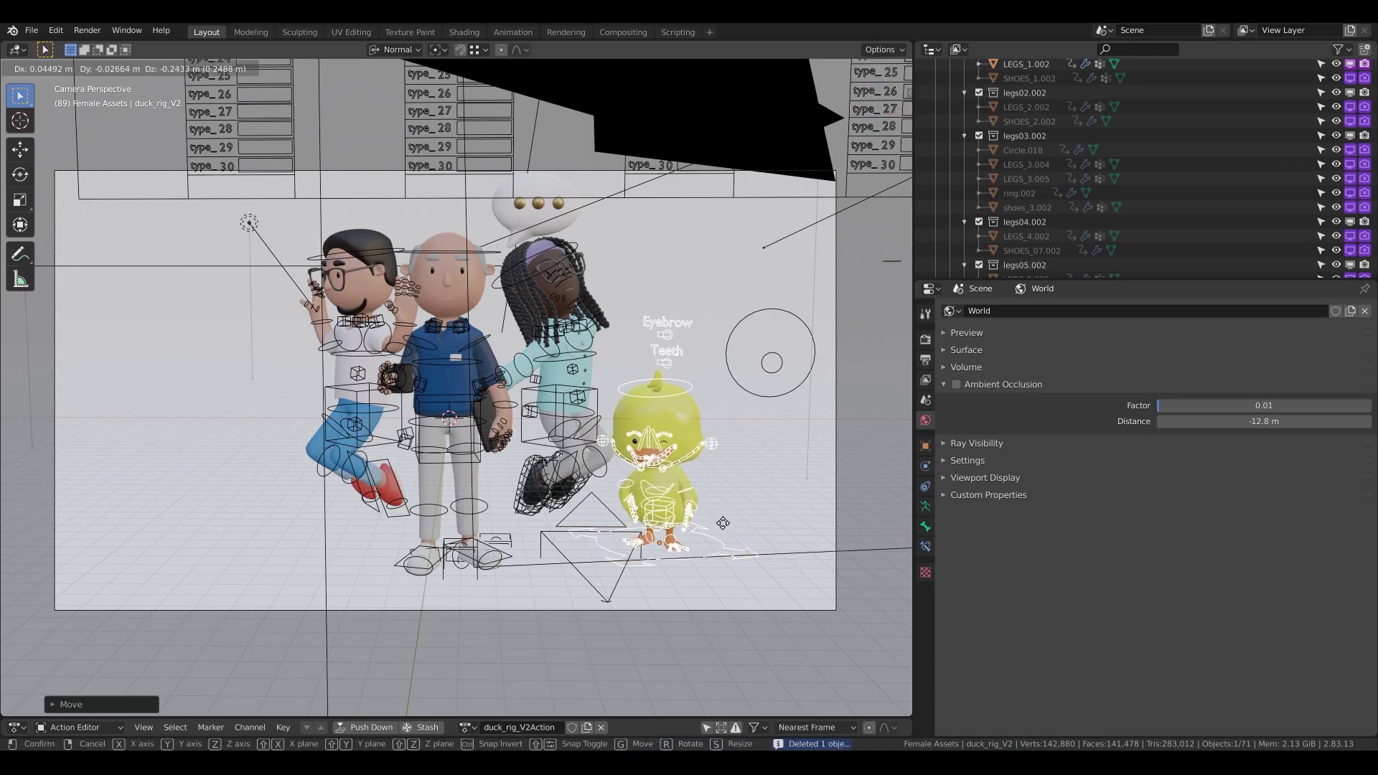
key(g)
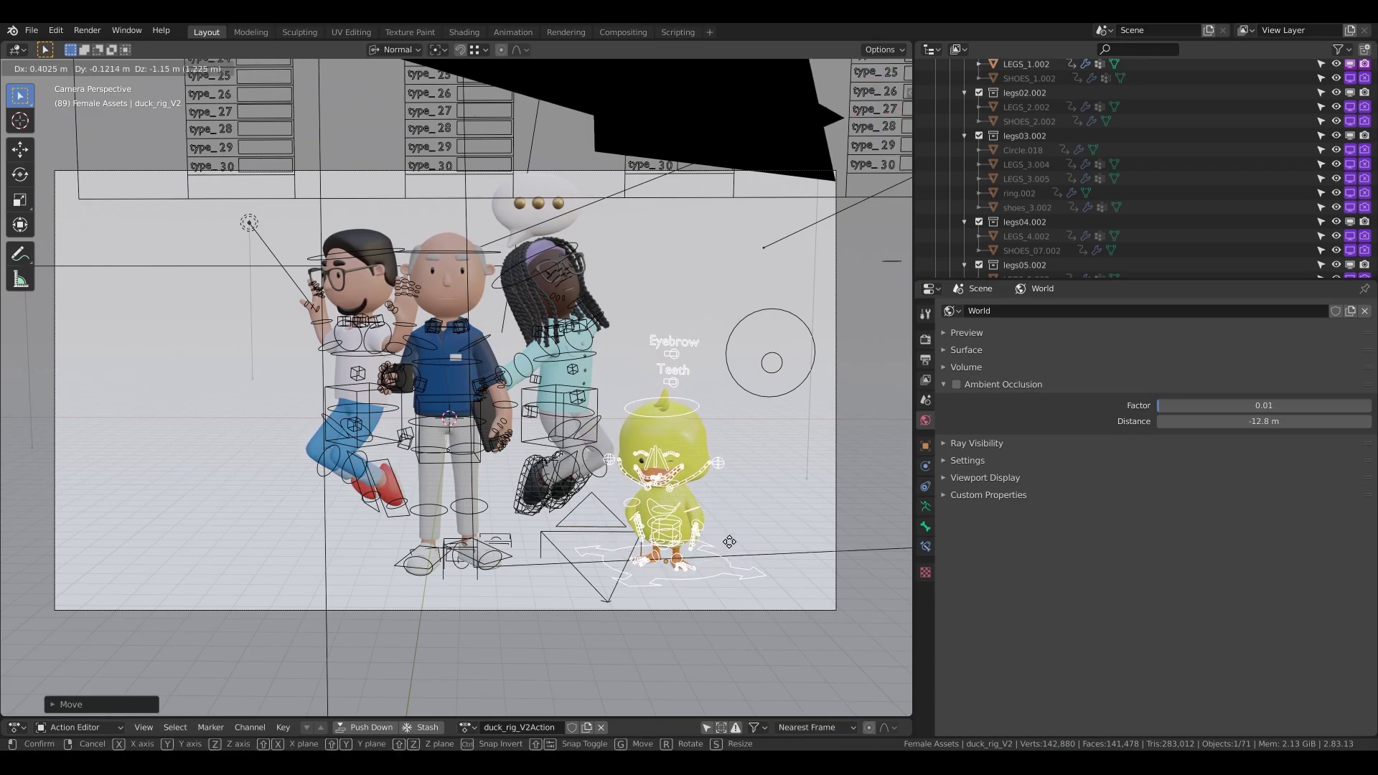
click(732, 541)
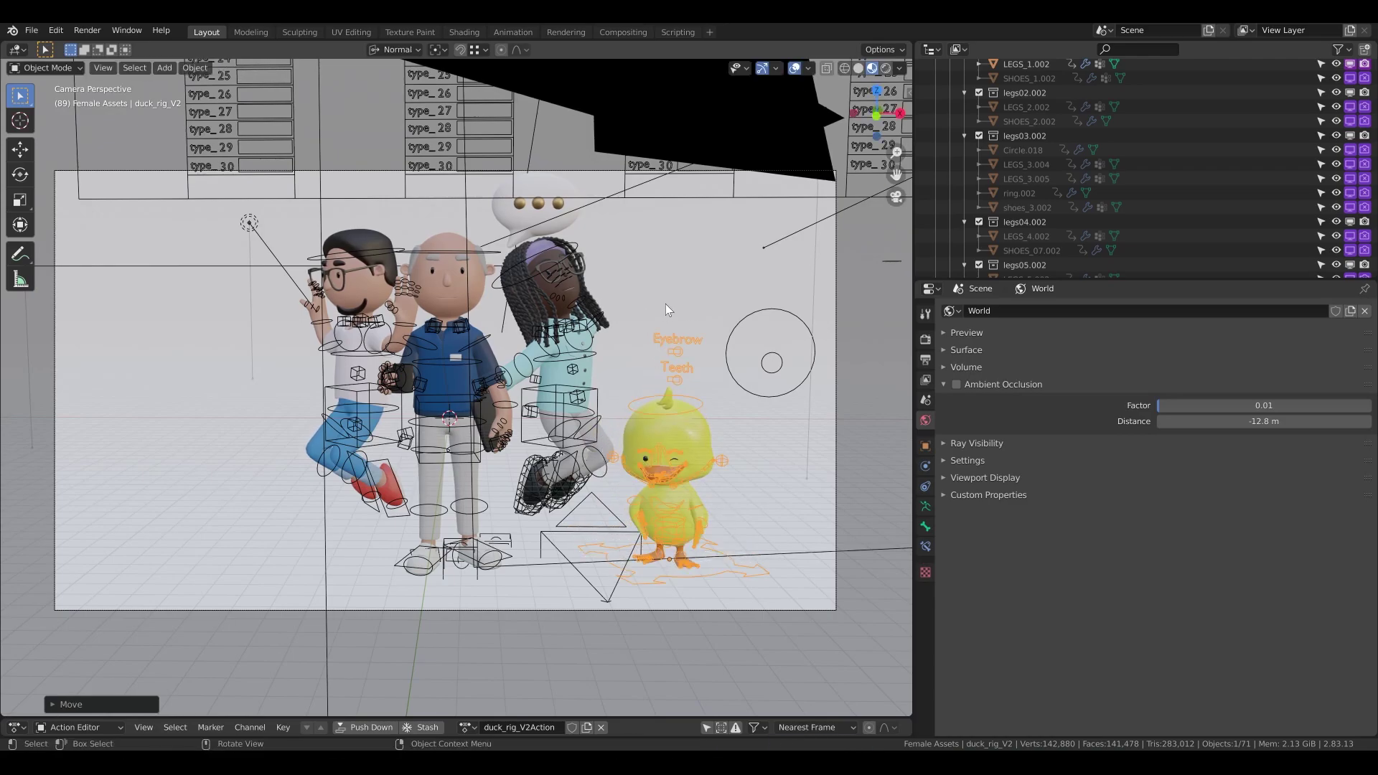
Preview the scene with rendered shading and adjust the backdrop vertically from the front view to align its floor with the characters' feet.
click(888, 69)
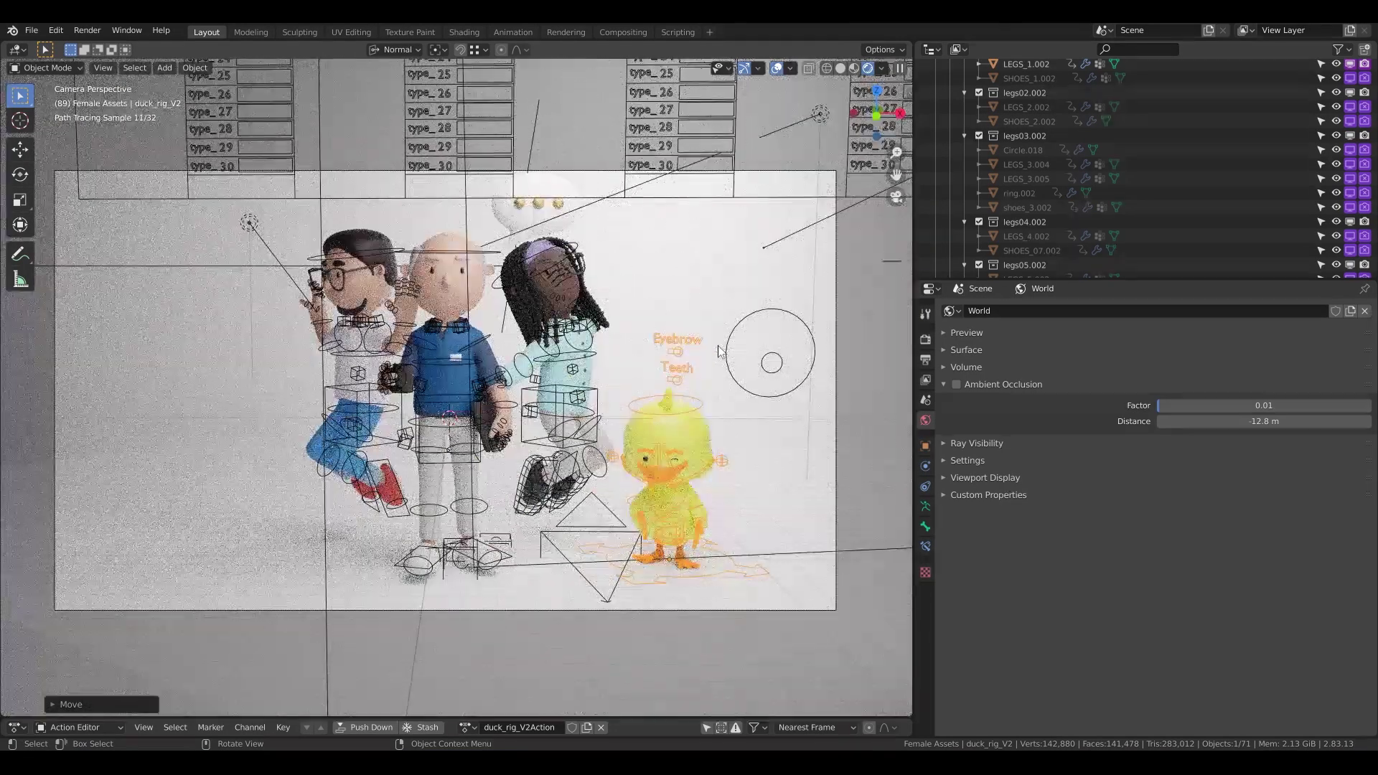
click(698, 577)
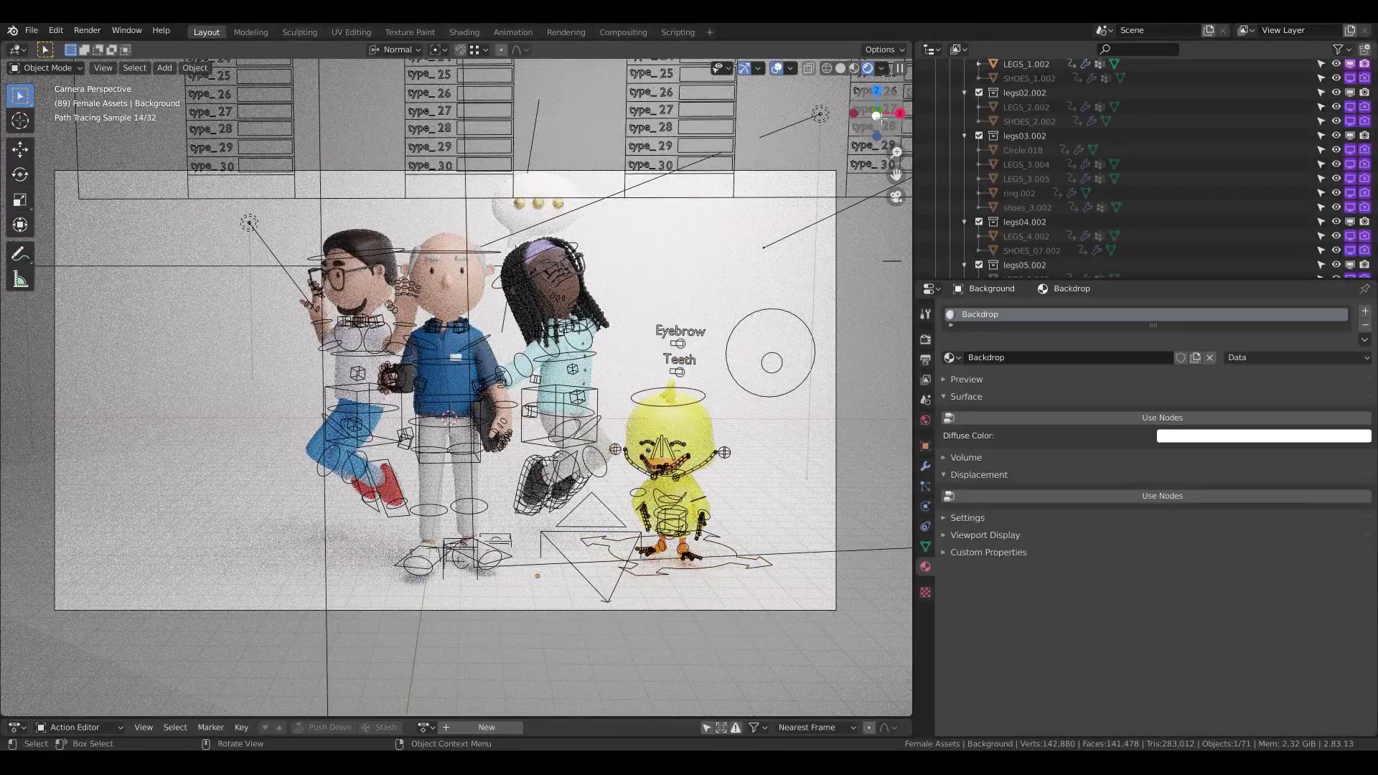
key(KP_1)
click(31, 70)
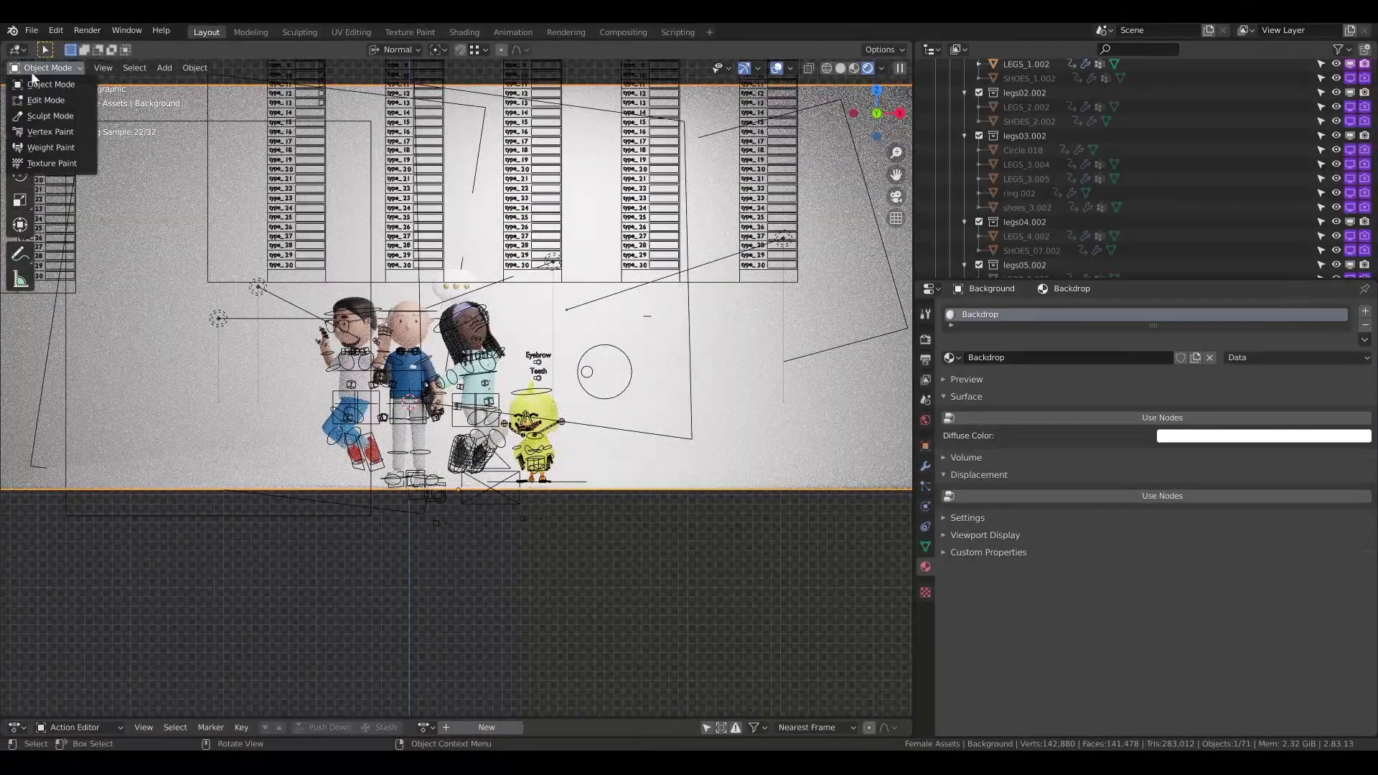
key(g)
key(y)
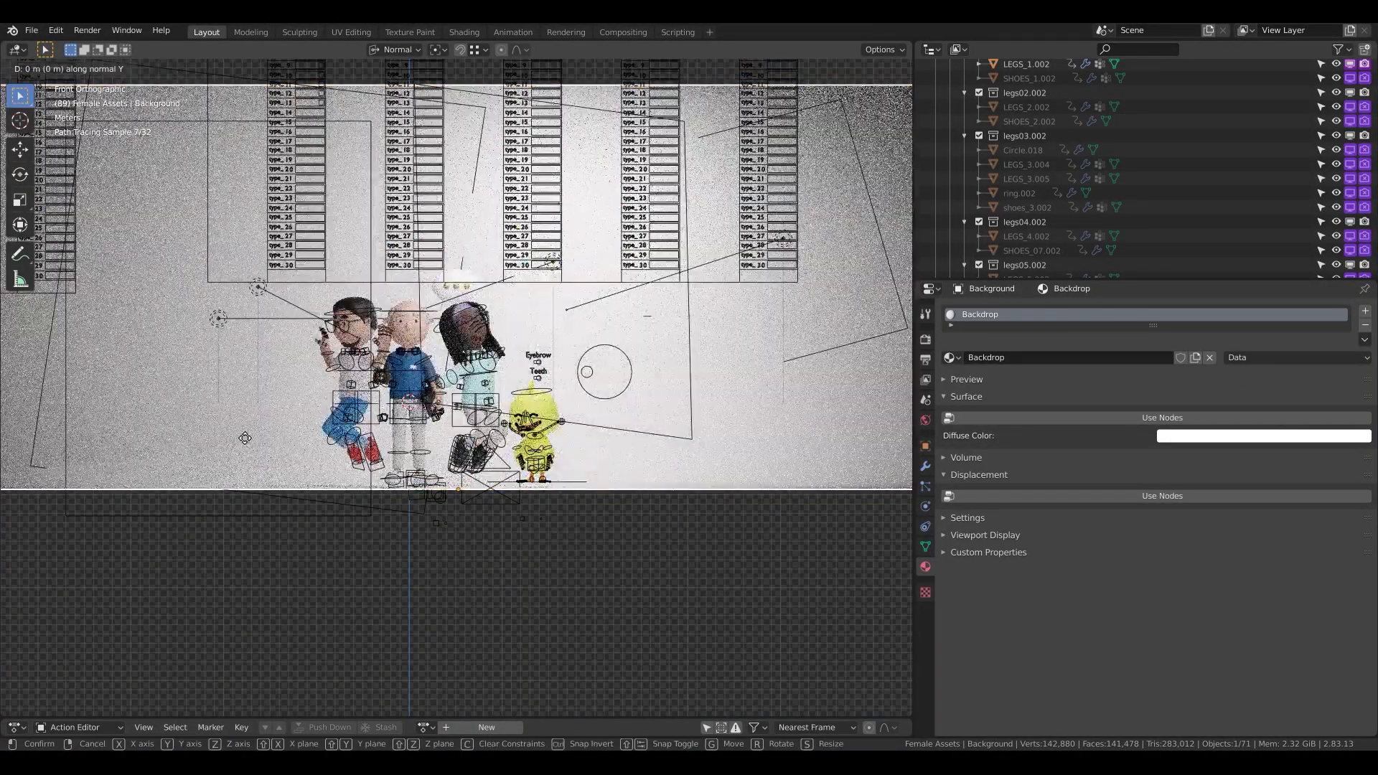
key(z)
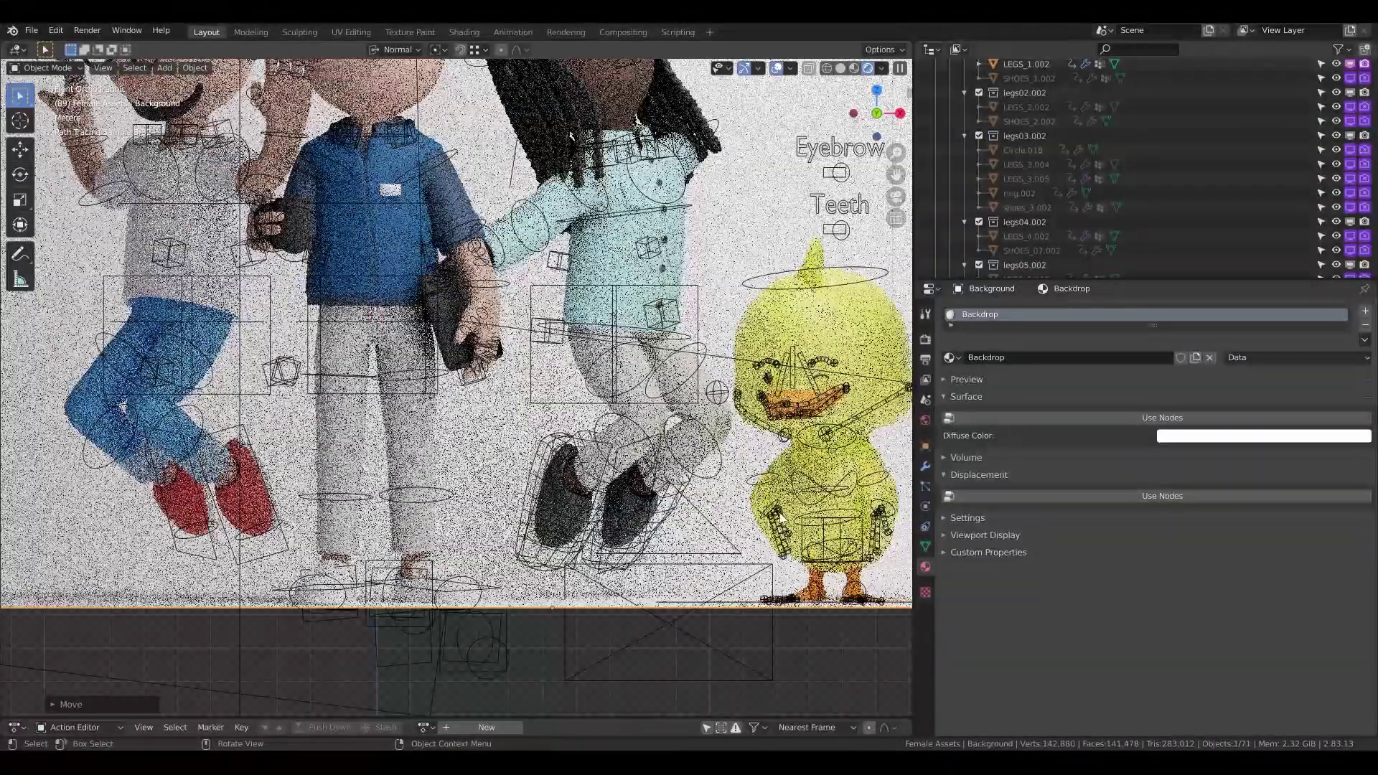
click(815, 600)
click(741, 609)
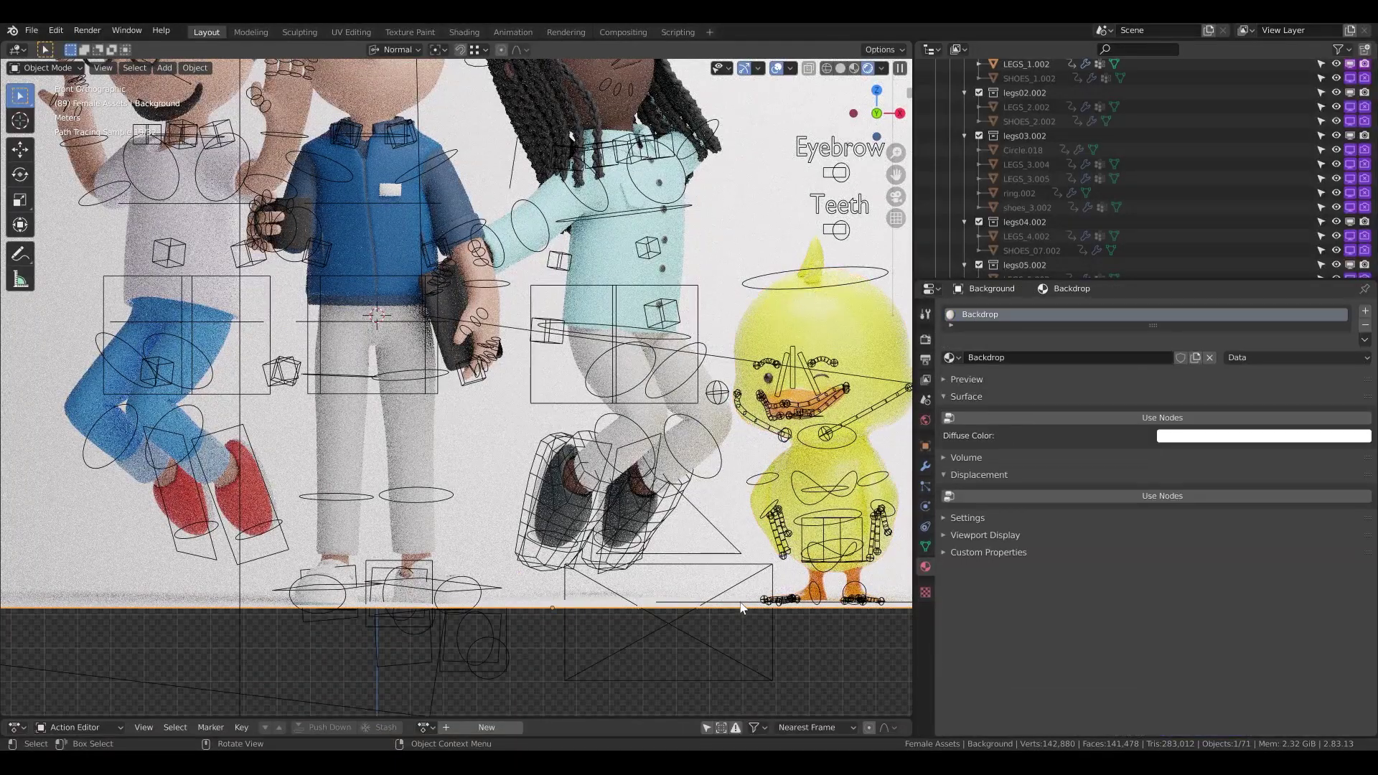
middle_drag(671, 423, 773, 494)
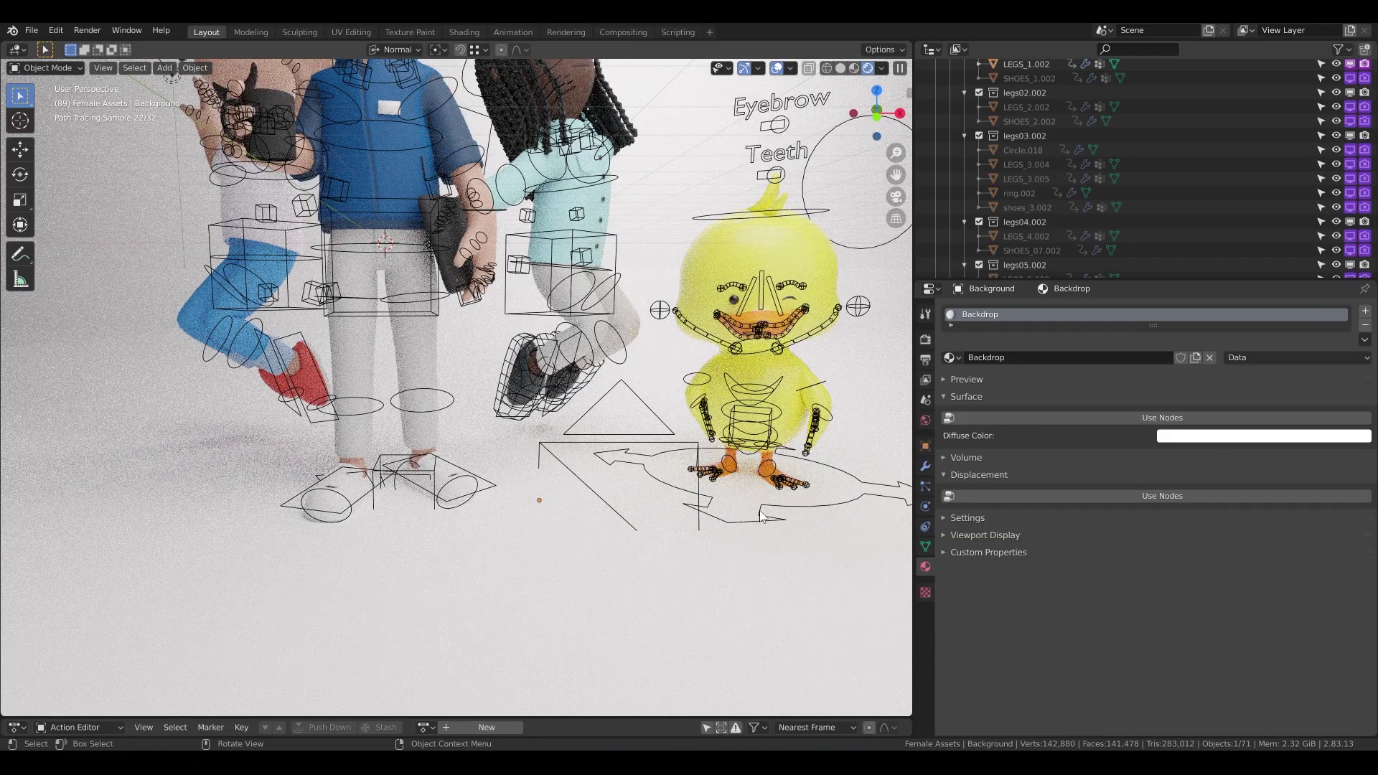
Raise the duck rig about 0.08 m along its vertical axis in Object Mode so its feet rest on the backdrop floor.
click(724, 472)
click(54, 70)
click(57, 112)
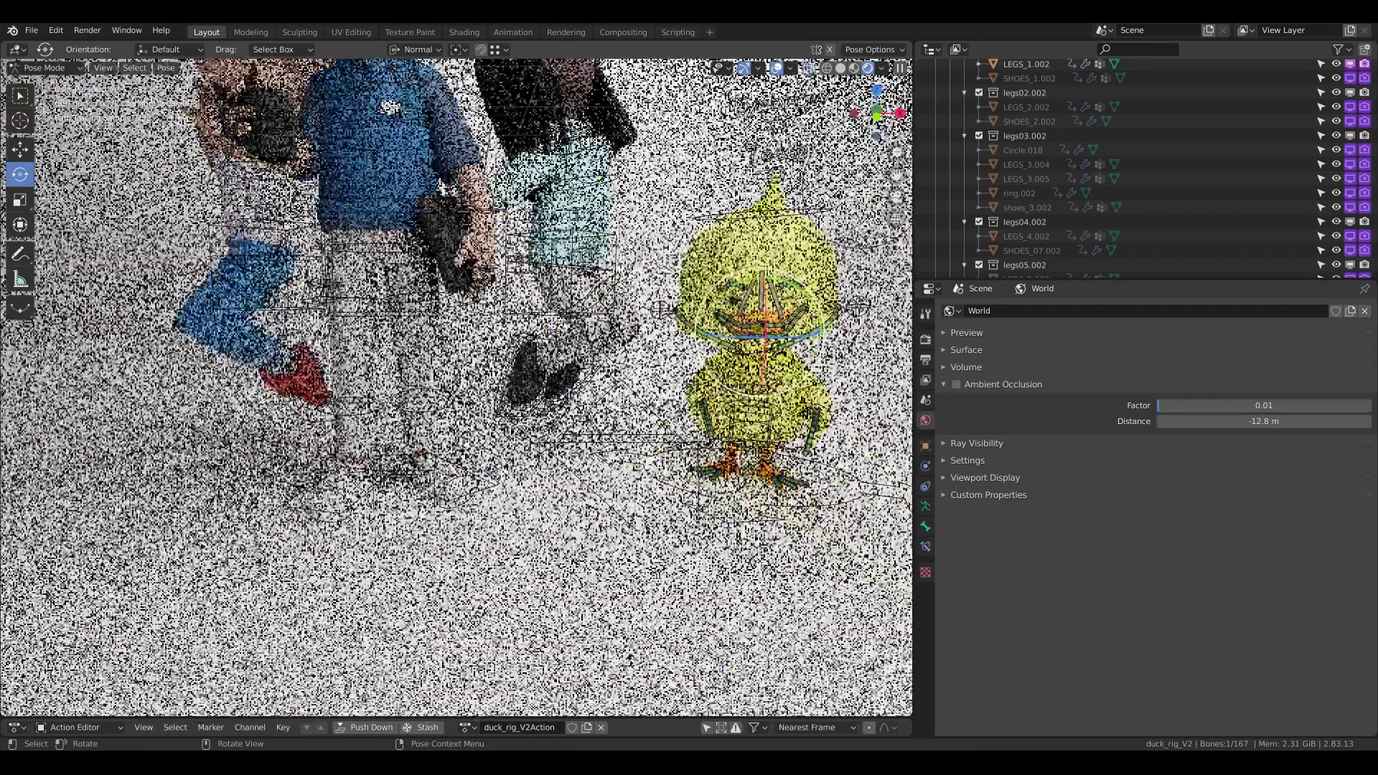
click(44, 87)
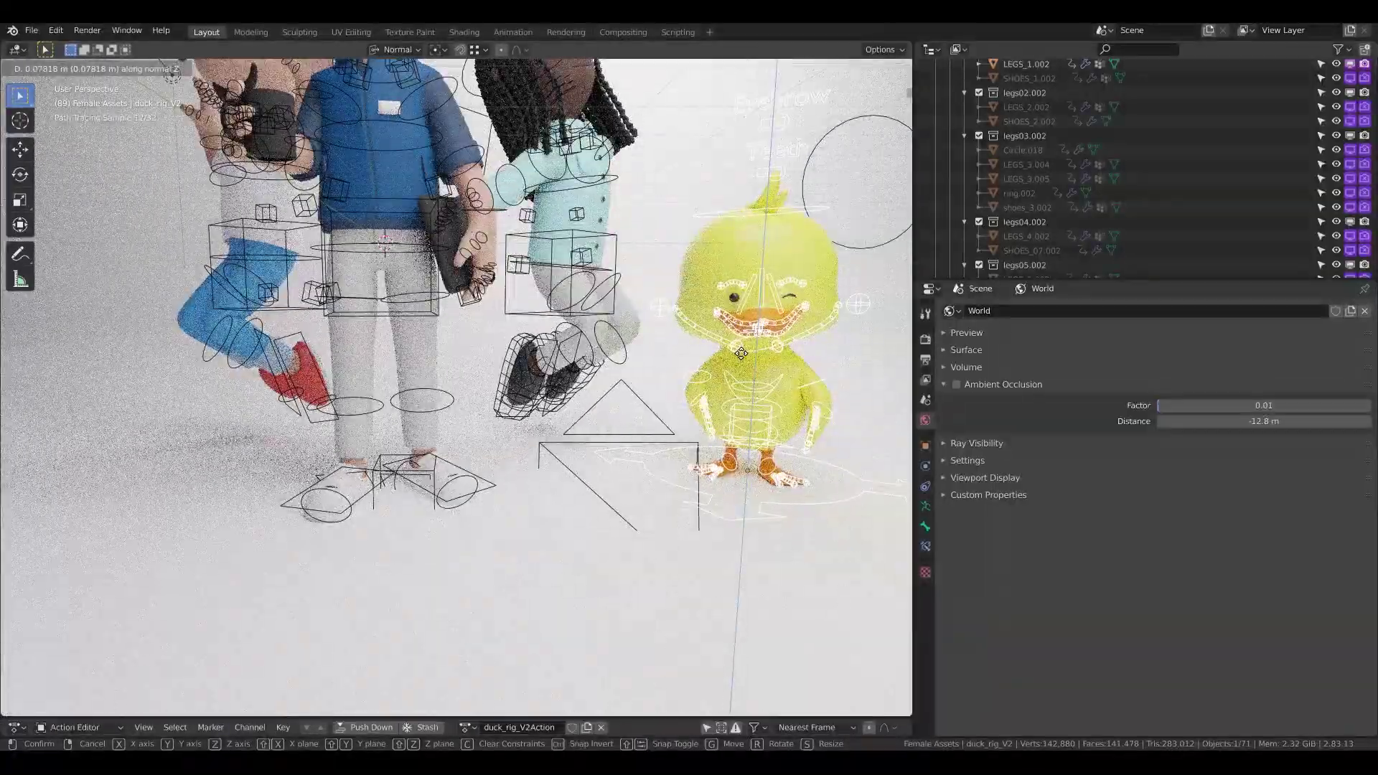
key(Return)
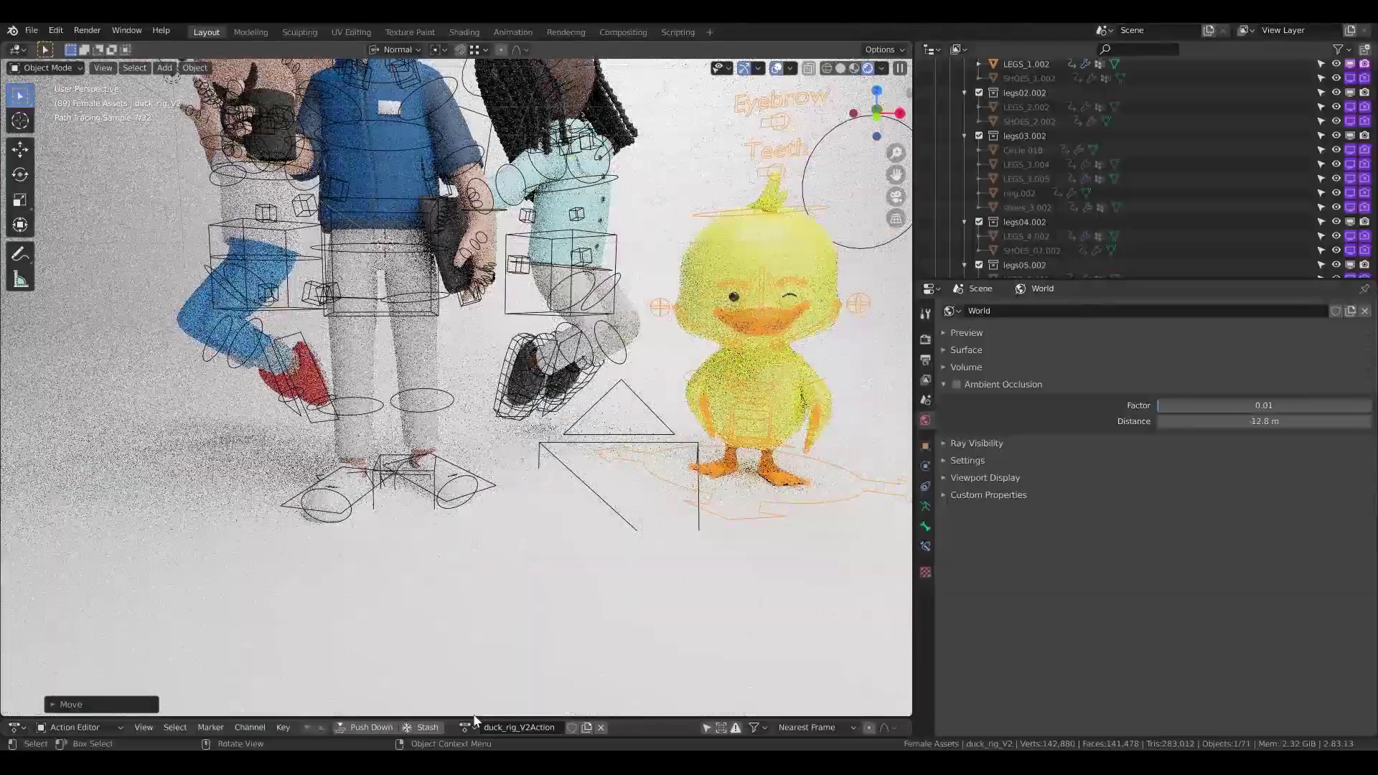
Replace the Action Editor with an enlarged Timeline and set the start frame to 0.
drag(474, 717, 503, 440)
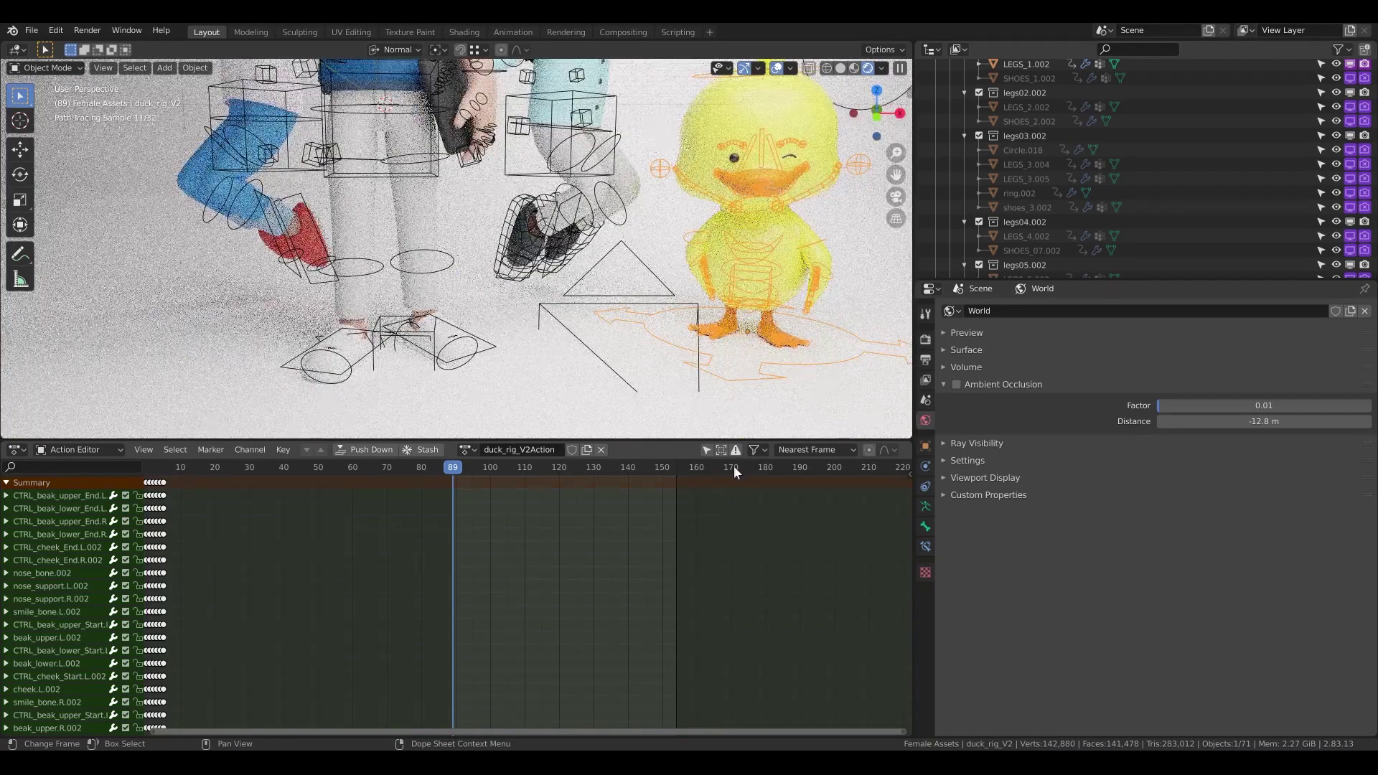
click(16, 450)
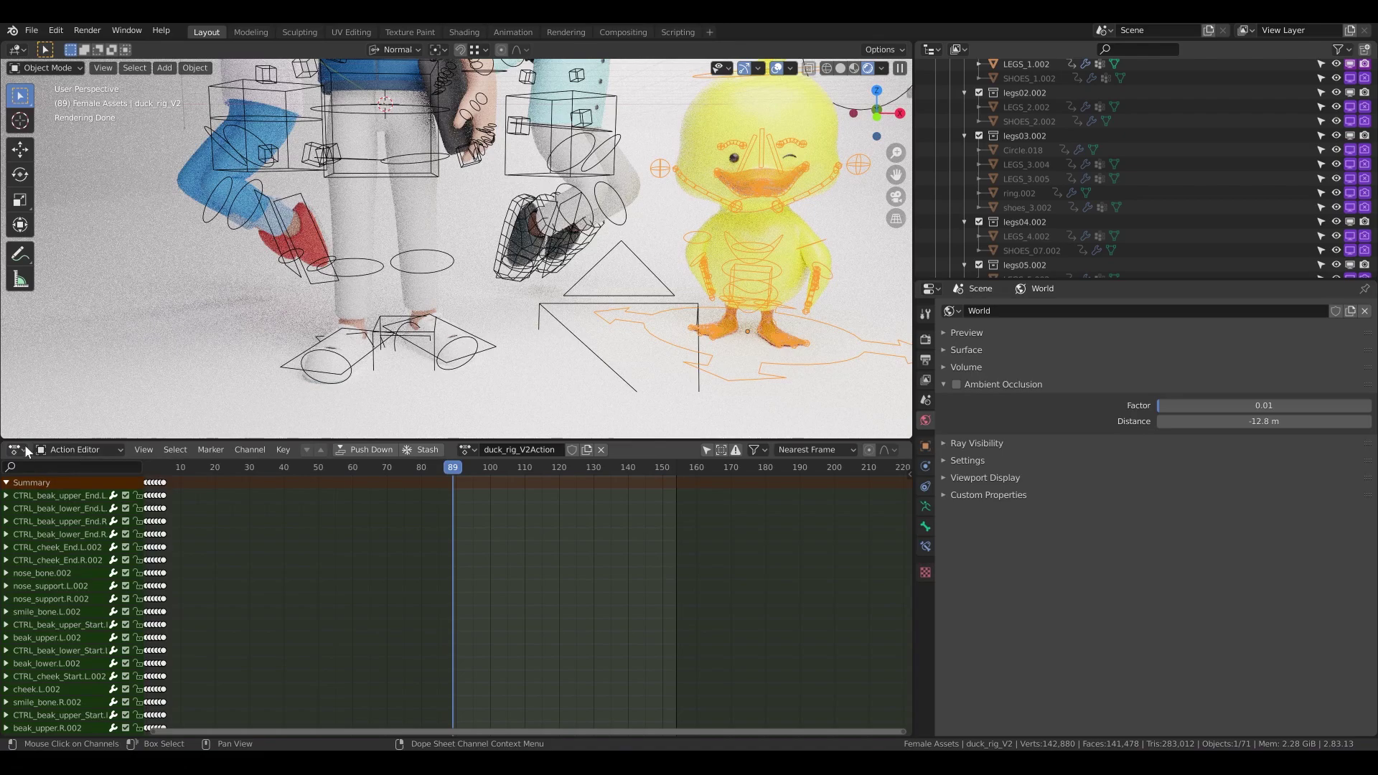
click(27, 451)
click(181, 518)
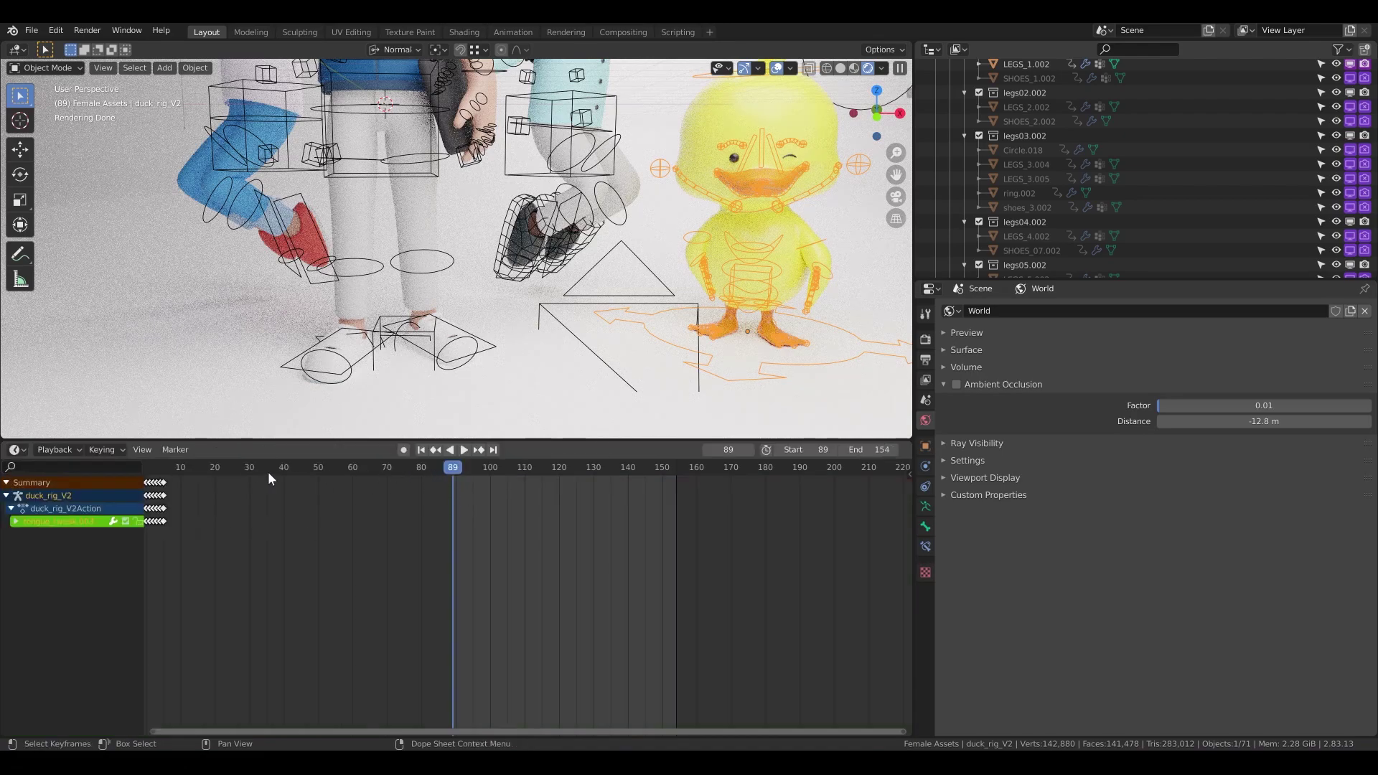
key(Escape)
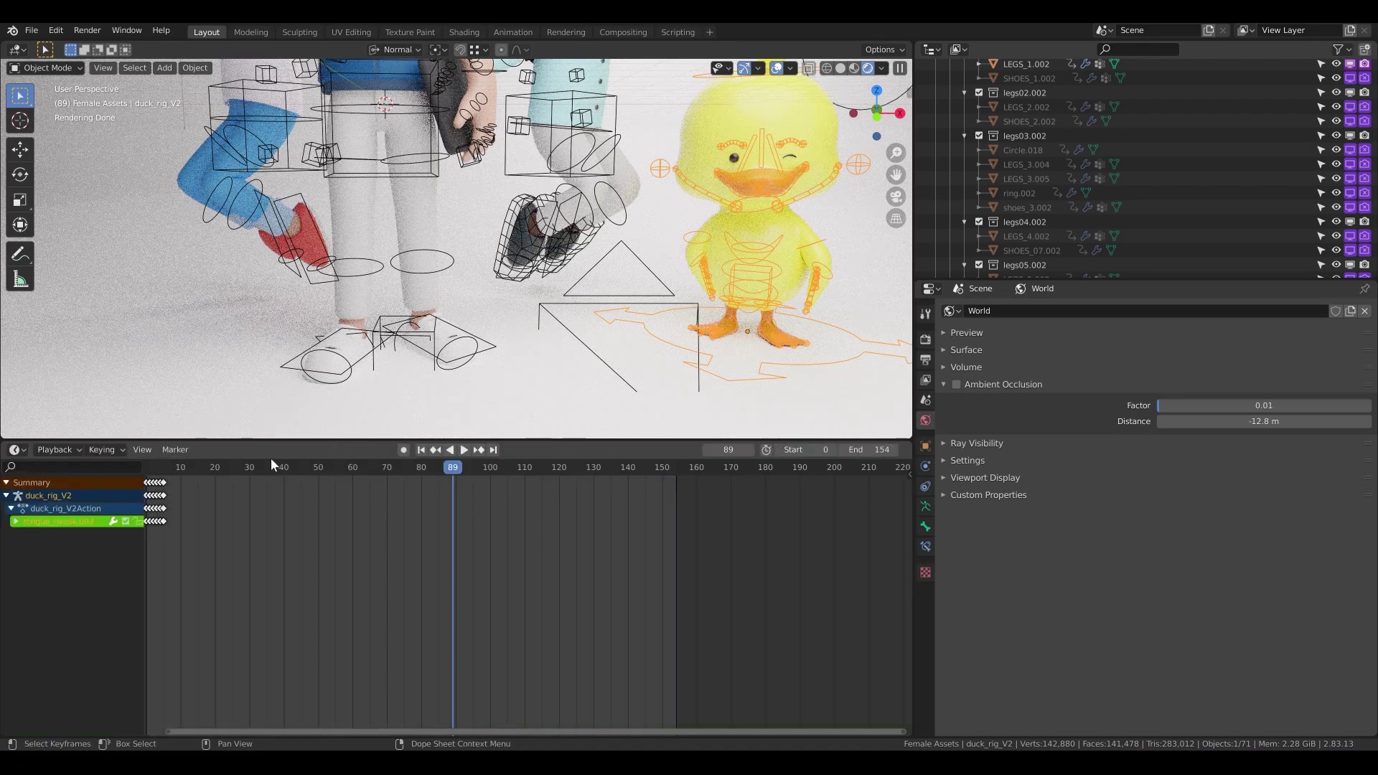
Choose the duck's winking pose with a raised wing by setting the current frame to 2, and inspect it up close.
click(158, 468)
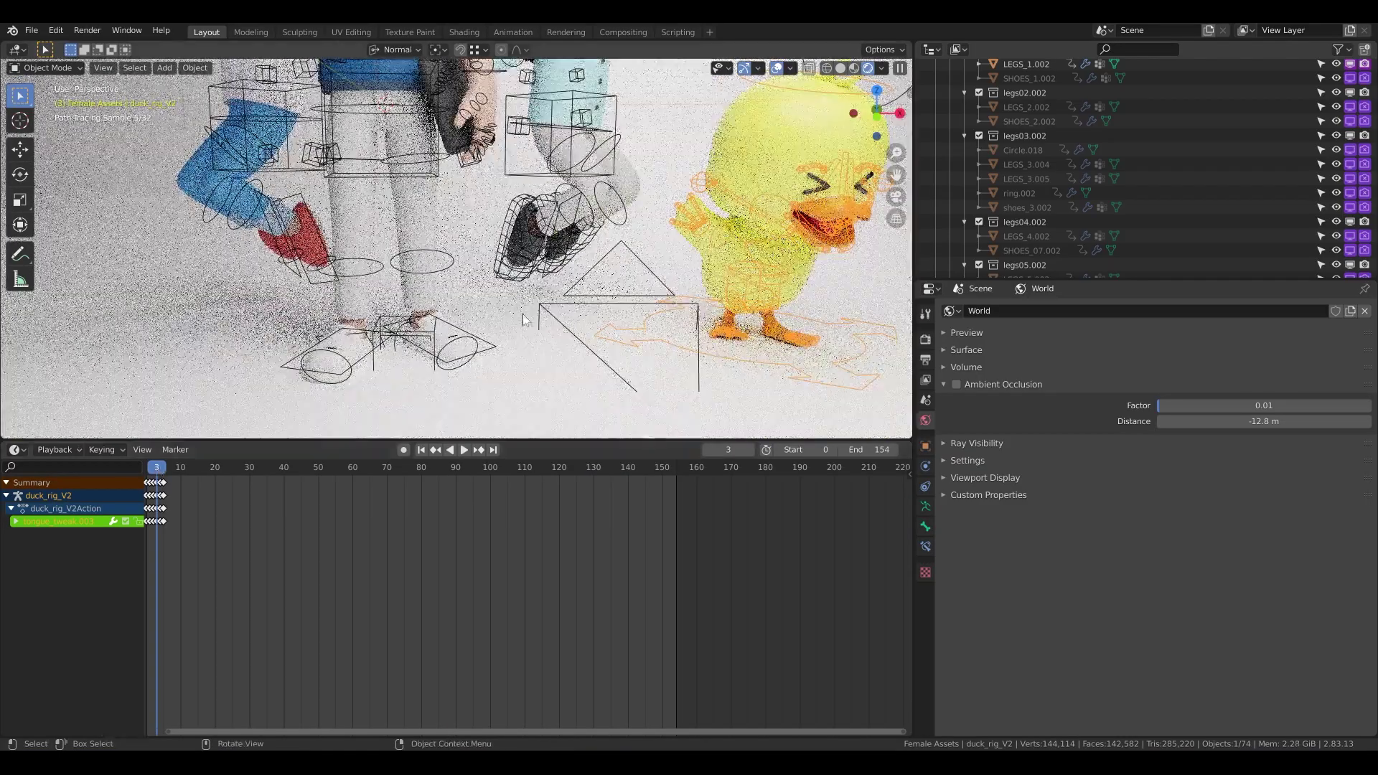
key(Left)
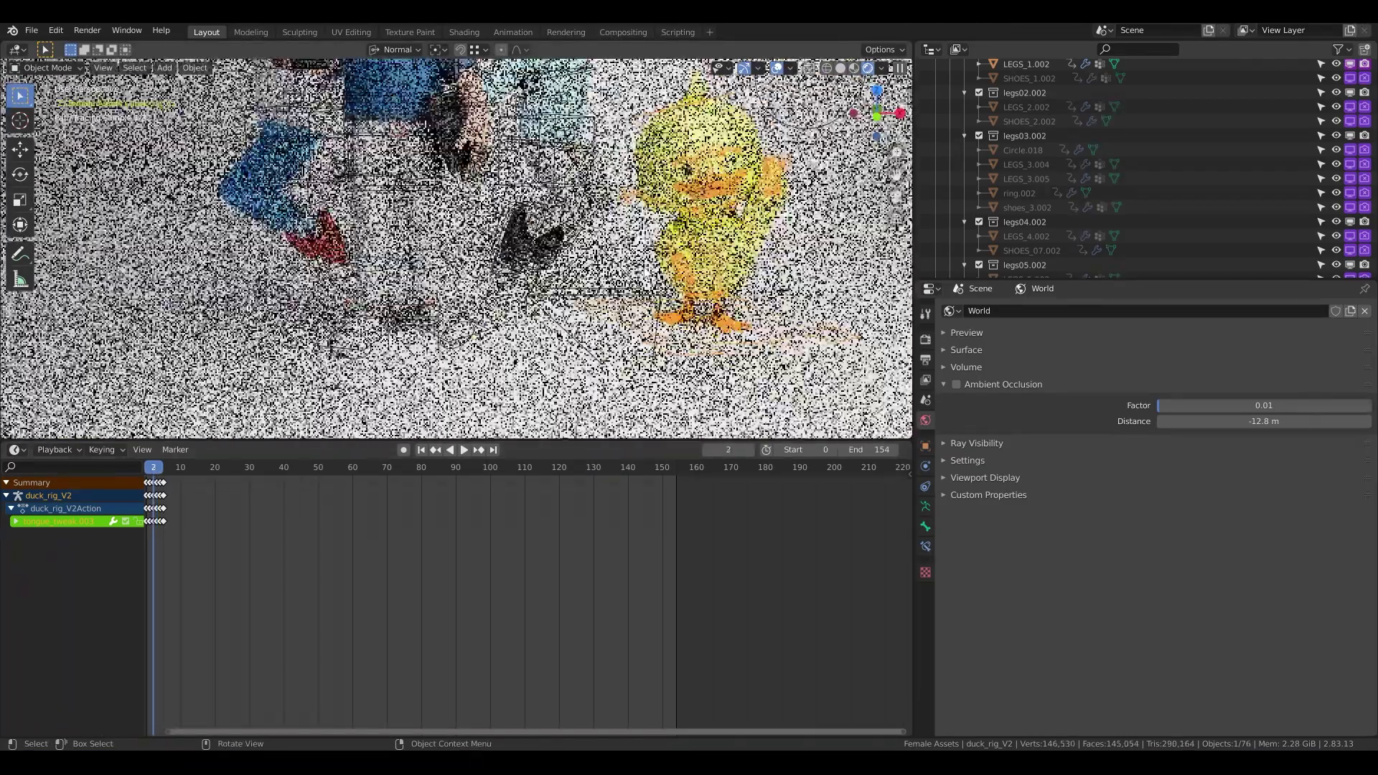
scroll(644, 272, down, 2)
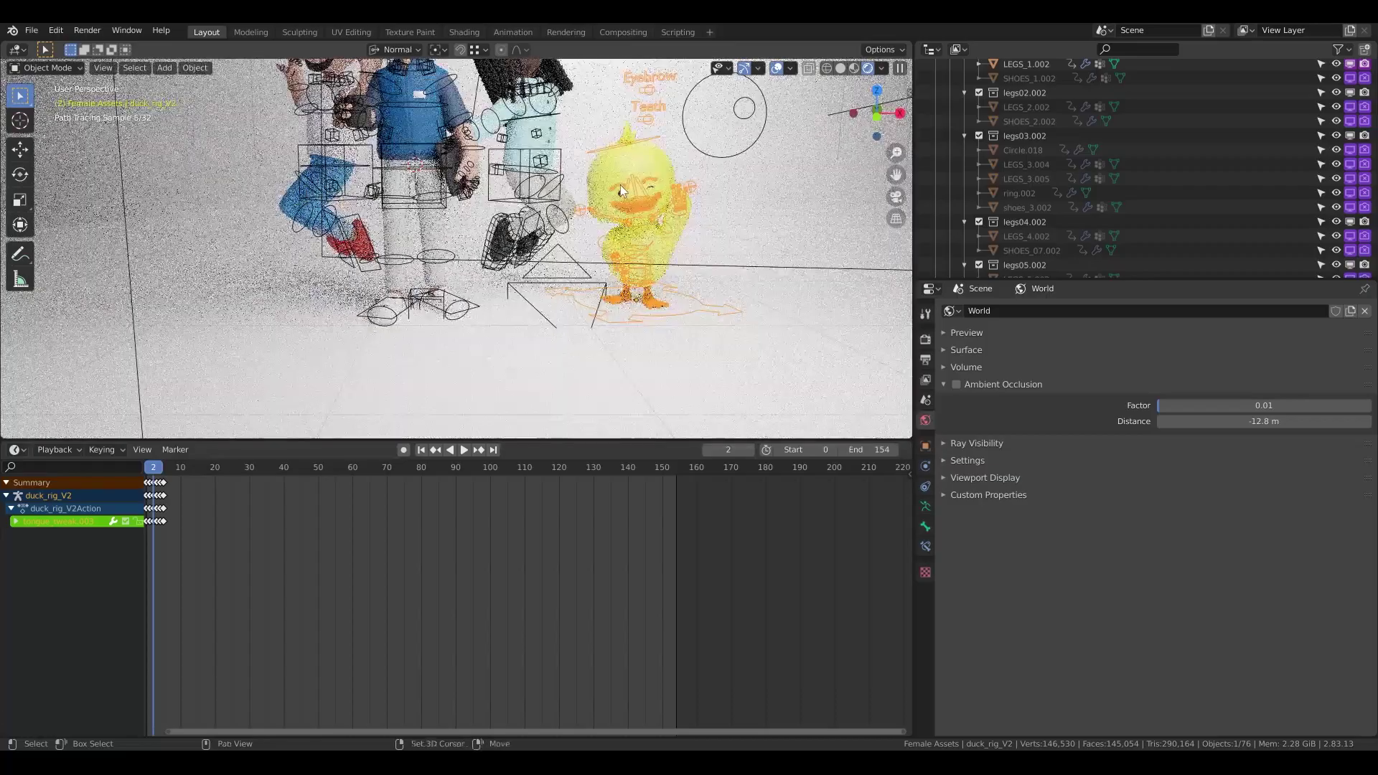
mouse_move(620, 188)
shift+middle_down()
mouse_move(608, 242)
mouse_move(570, 216)
shift+middle_up()
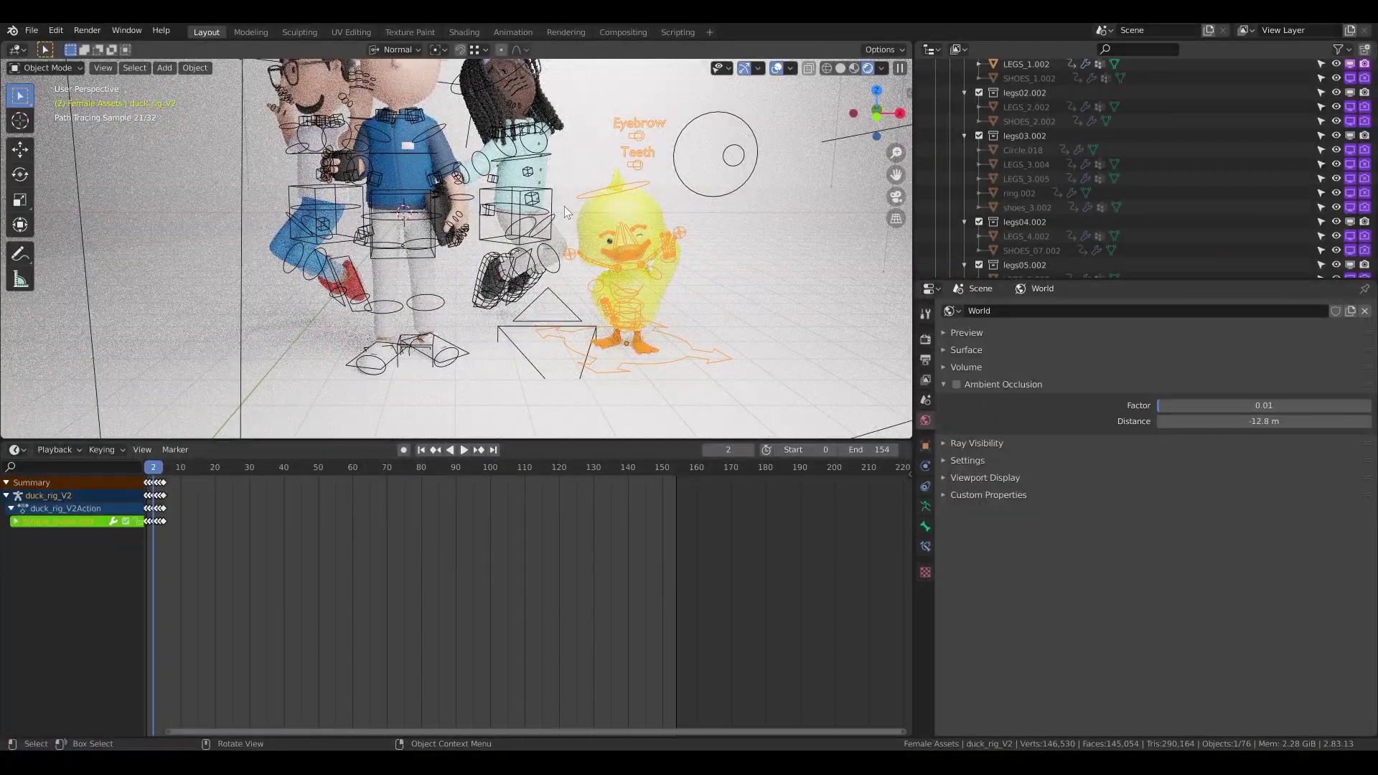
middle_drag(644, 252, 605, 250)
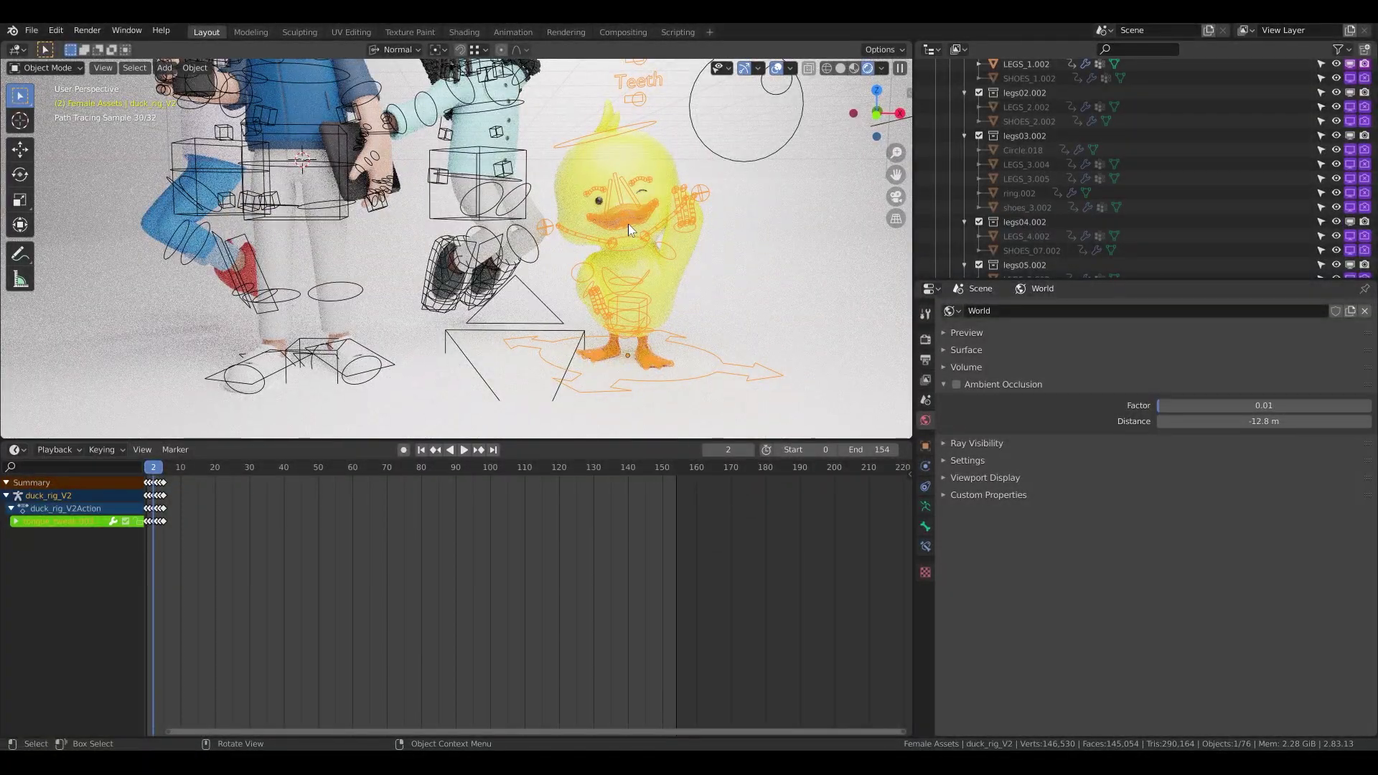
middle_drag(616, 316, 610, 344)
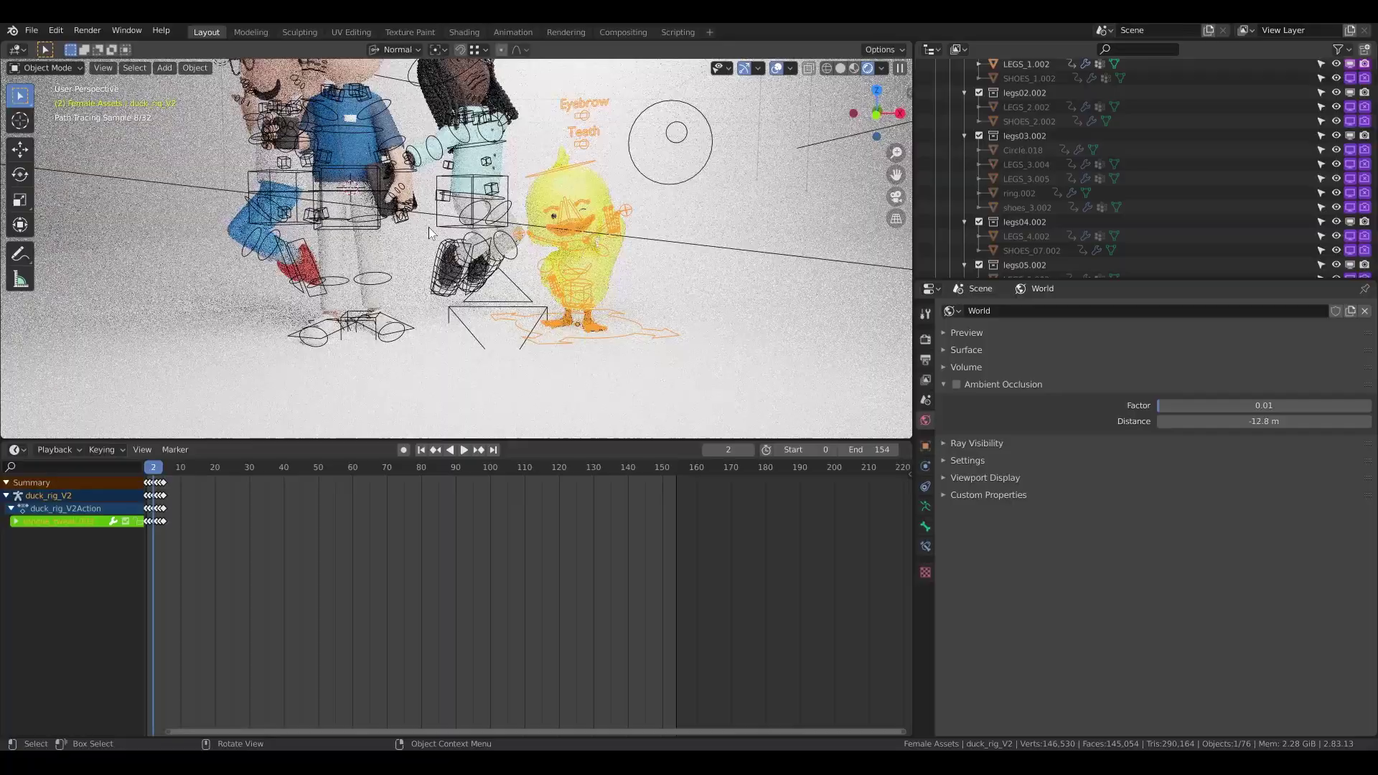
Look through the scene camera at the whole group and render the current frame as a still image.
shift+middle_drag(383, 183, 494, 276)
scroll(493, 276, down, 1)
key(KP_0)
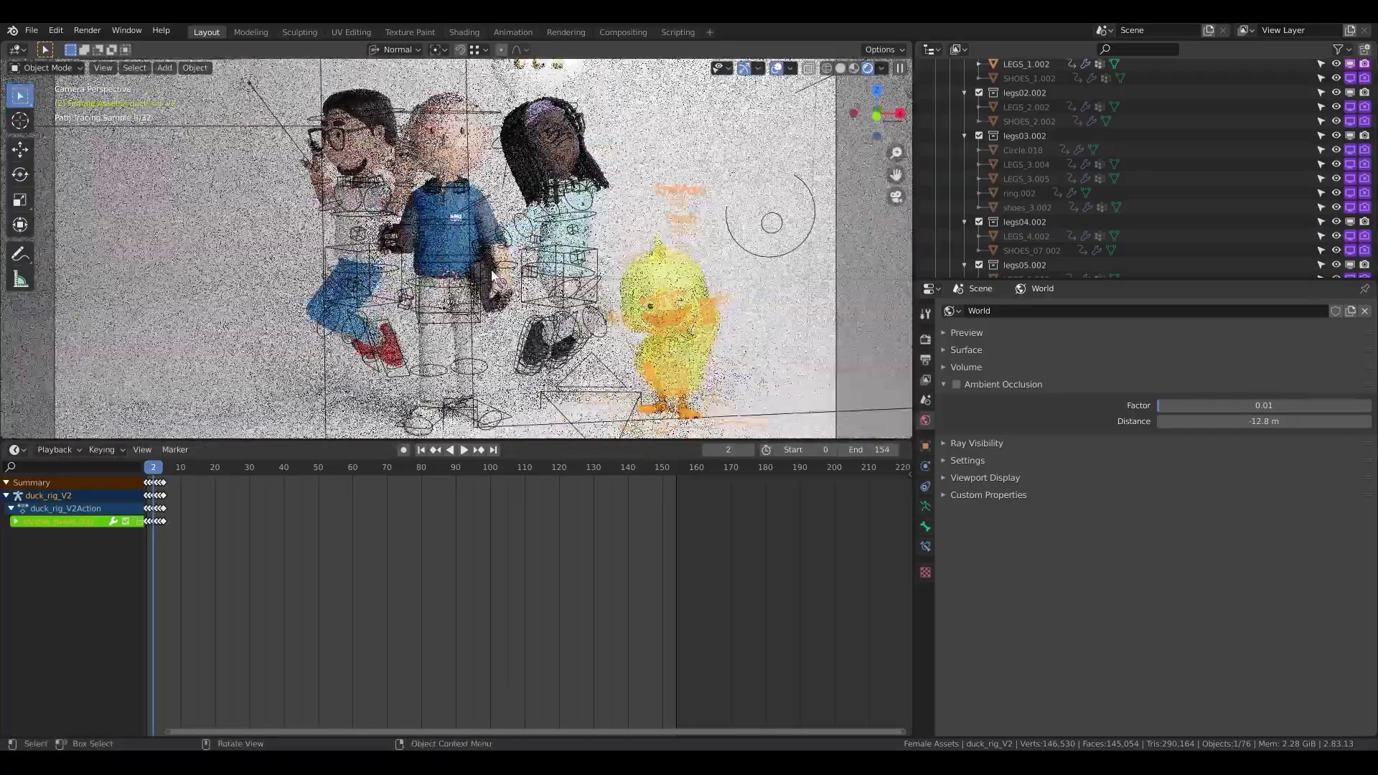
click(87, 29)
click(107, 46)
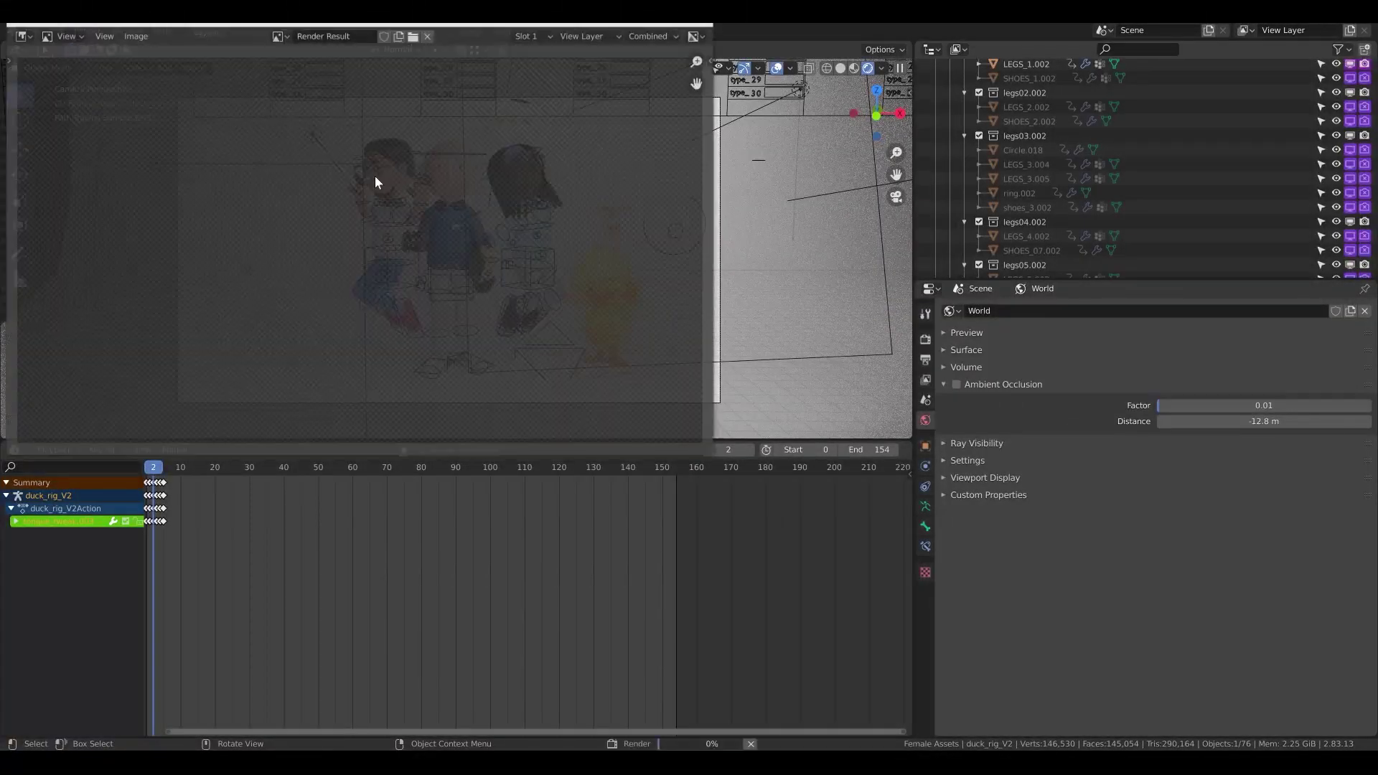